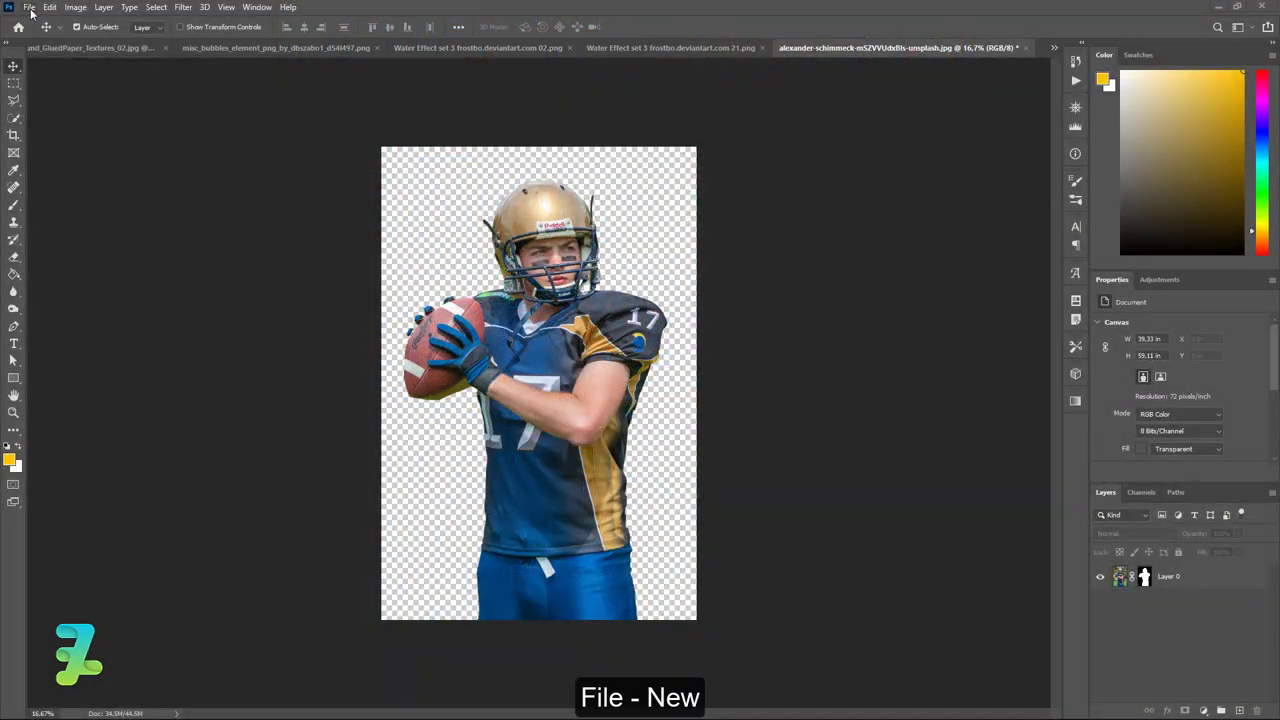
Step: Create a new black 3000 x 3000 px document at 72 ppi
{"action": "left_click", "coordinate": [29, 7]}
{"action": "left_click", "coordinate": [40, 28]}
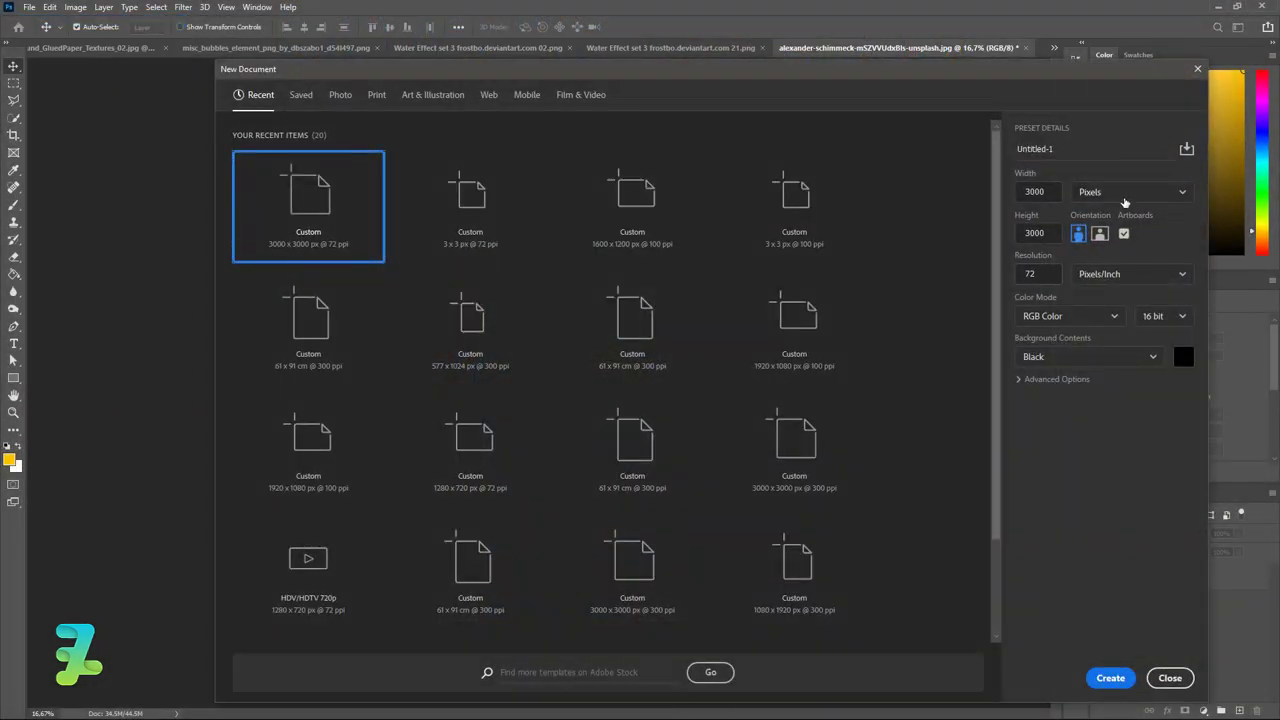
{"action": "left_click", "coordinate": [1120, 193]}
{"action": "left_click", "coordinate": [1108, 220]}
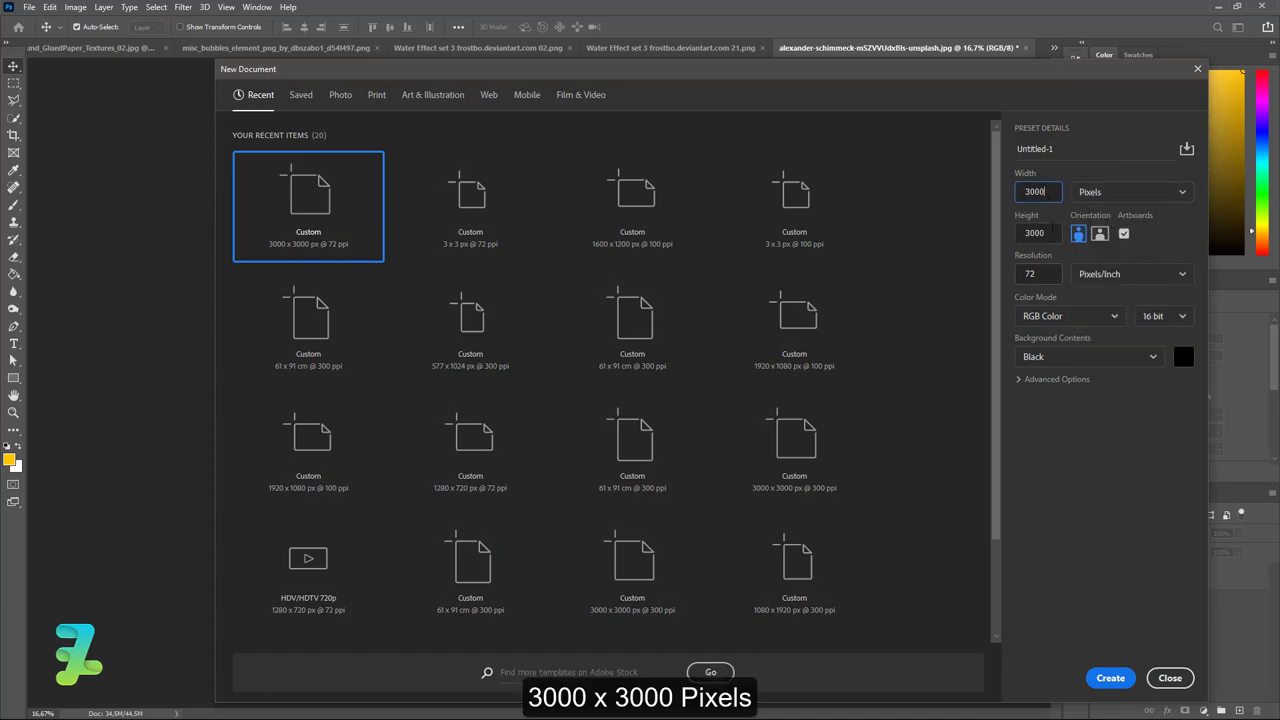
{"action": "key", "text": "Tab"}
{"action": "key", "text": "Tab"}
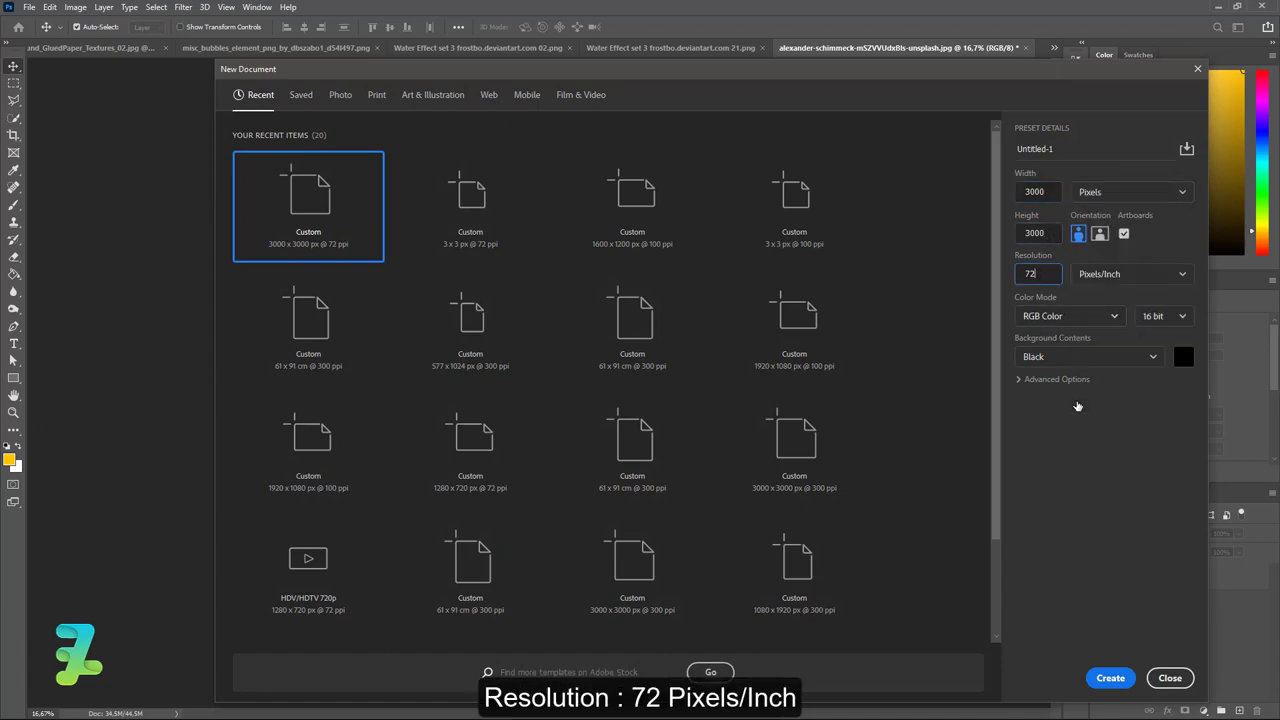
{"action": "left_click", "coordinate": [1113, 679]}
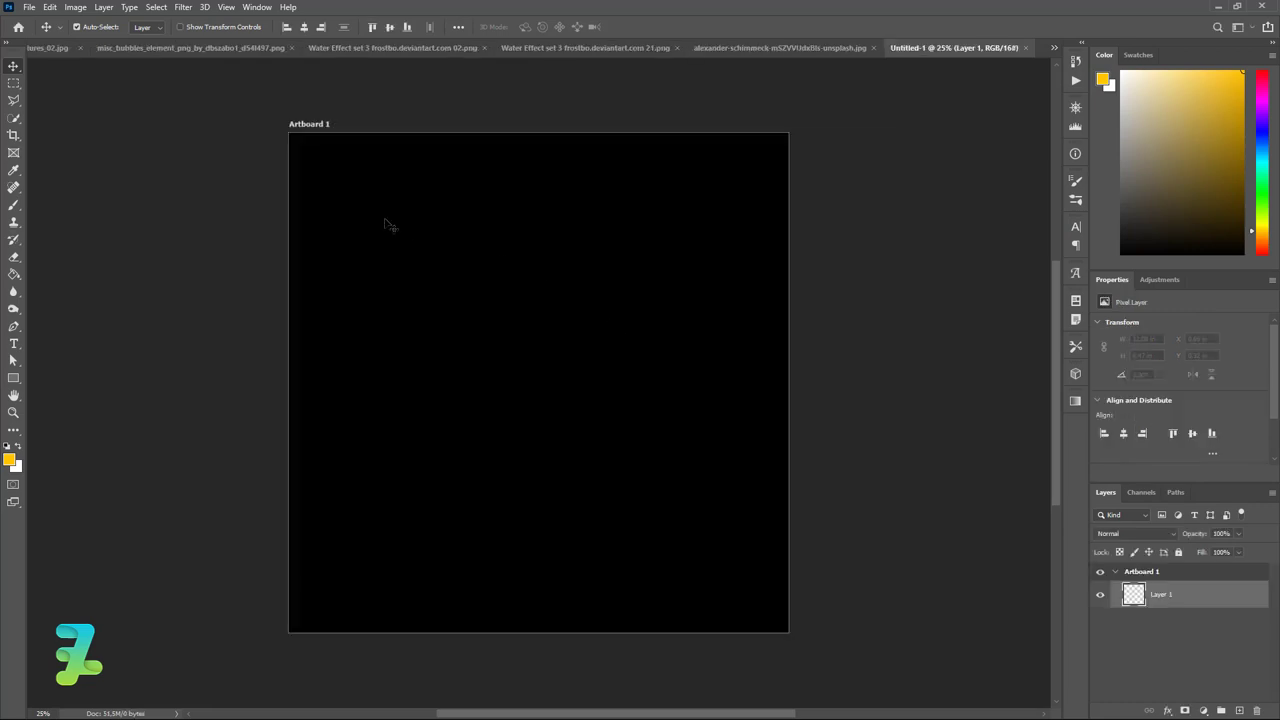
Step: Copy the cut-out football player onto the black canvas as a new layer, then redock his image
{"action": "left_click", "coordinate": [766, 50]}
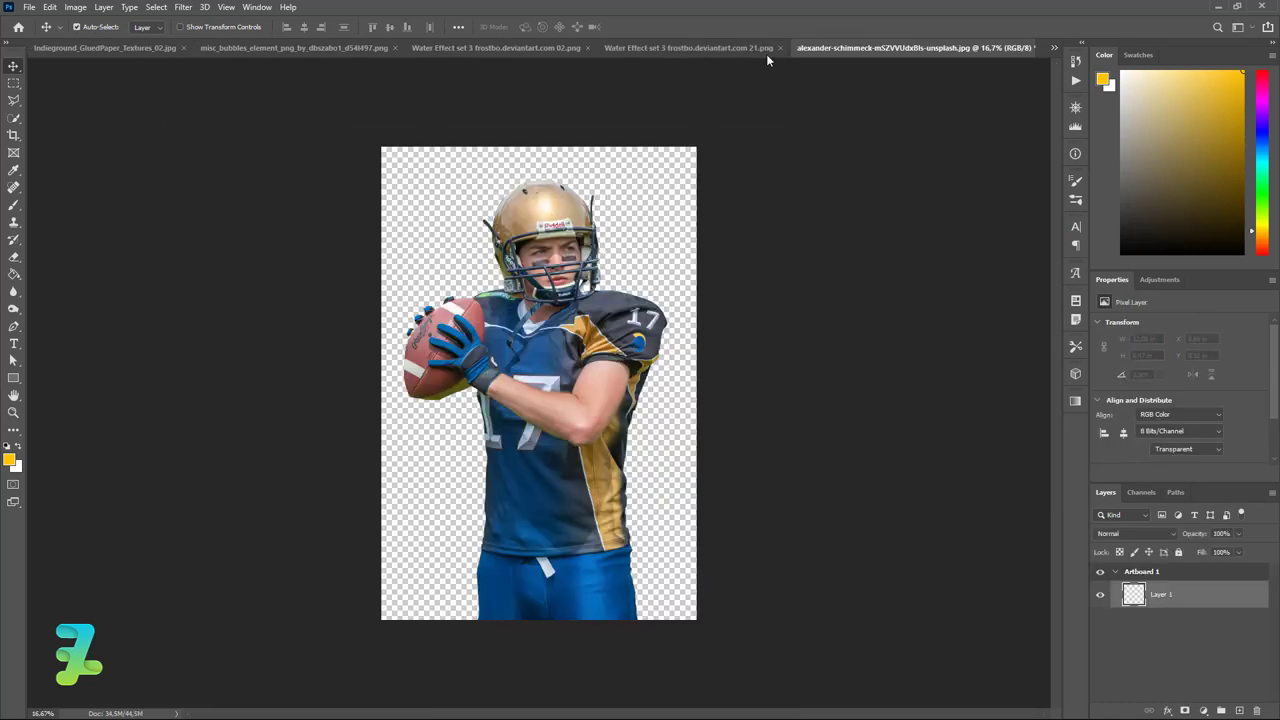
{"action": "right_click", "coordinate": [846, 48]}
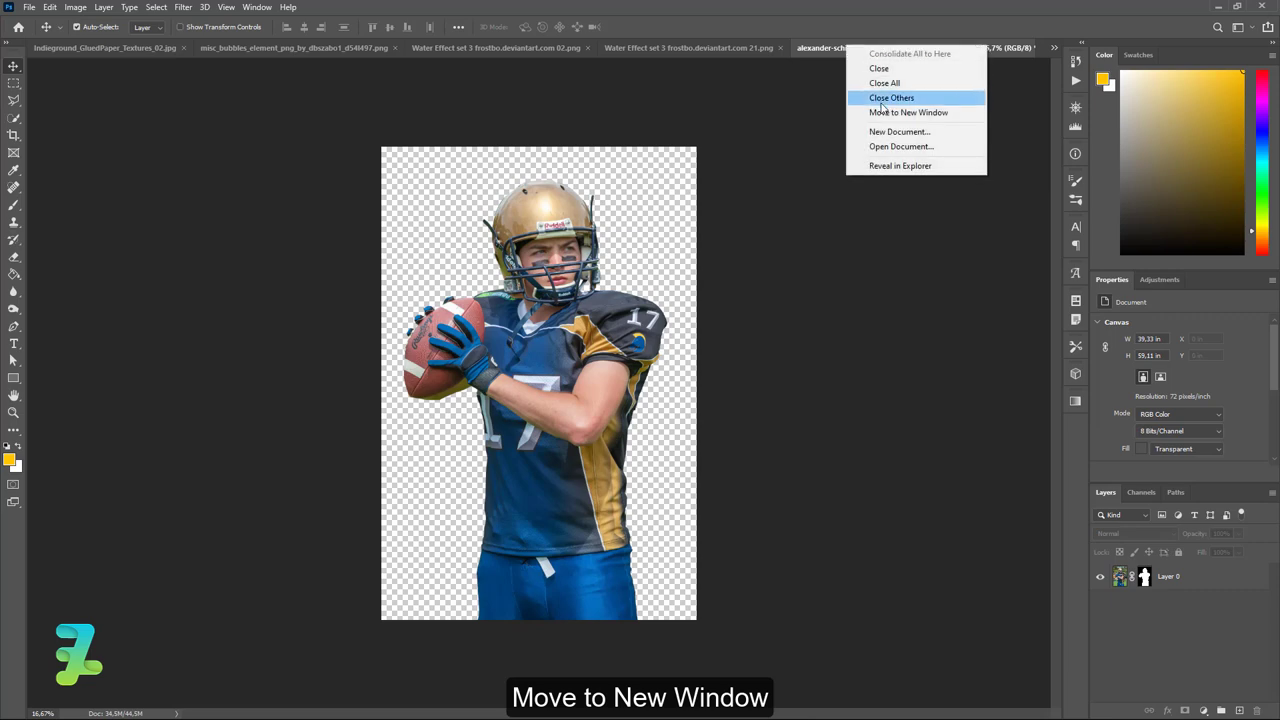
{"action": "left_click", "coordinate": [884, 113]}
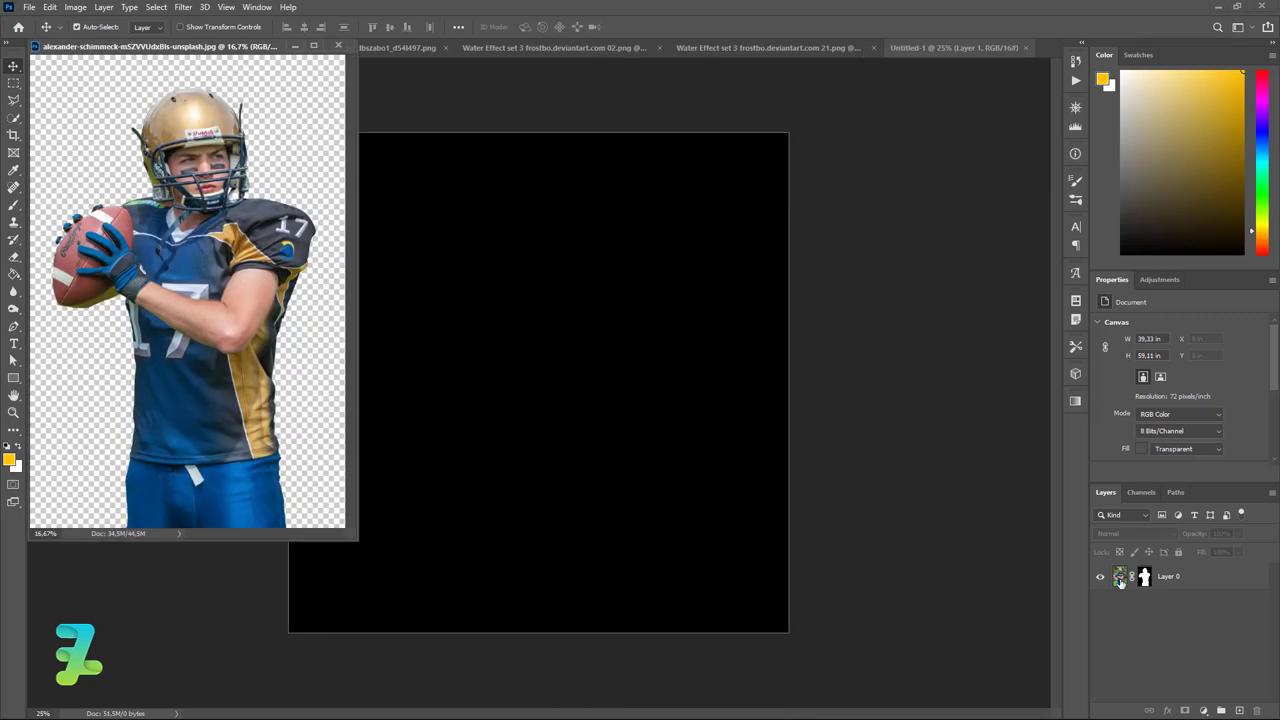
{"action": "left_click_drag", "start_coordinate": [1121, 583], "coordinate": [600, 420]}
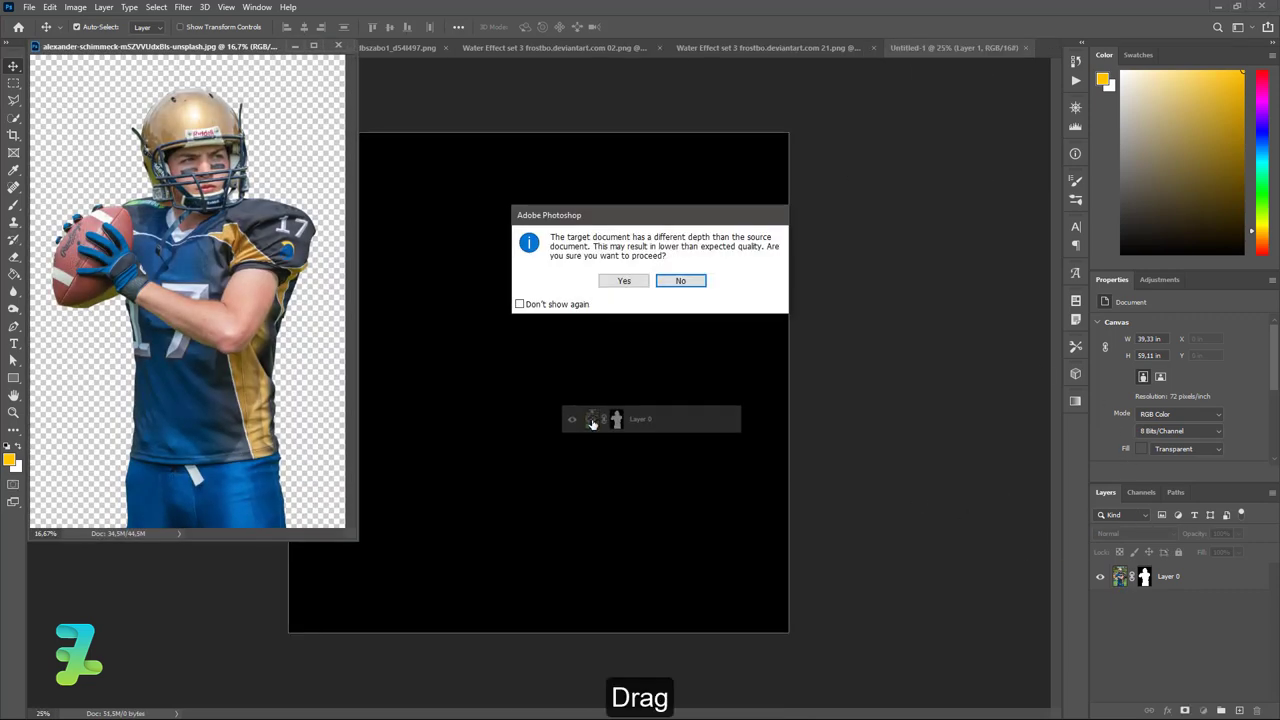
{"action": "left_click", "coordinate": [625, 281]}
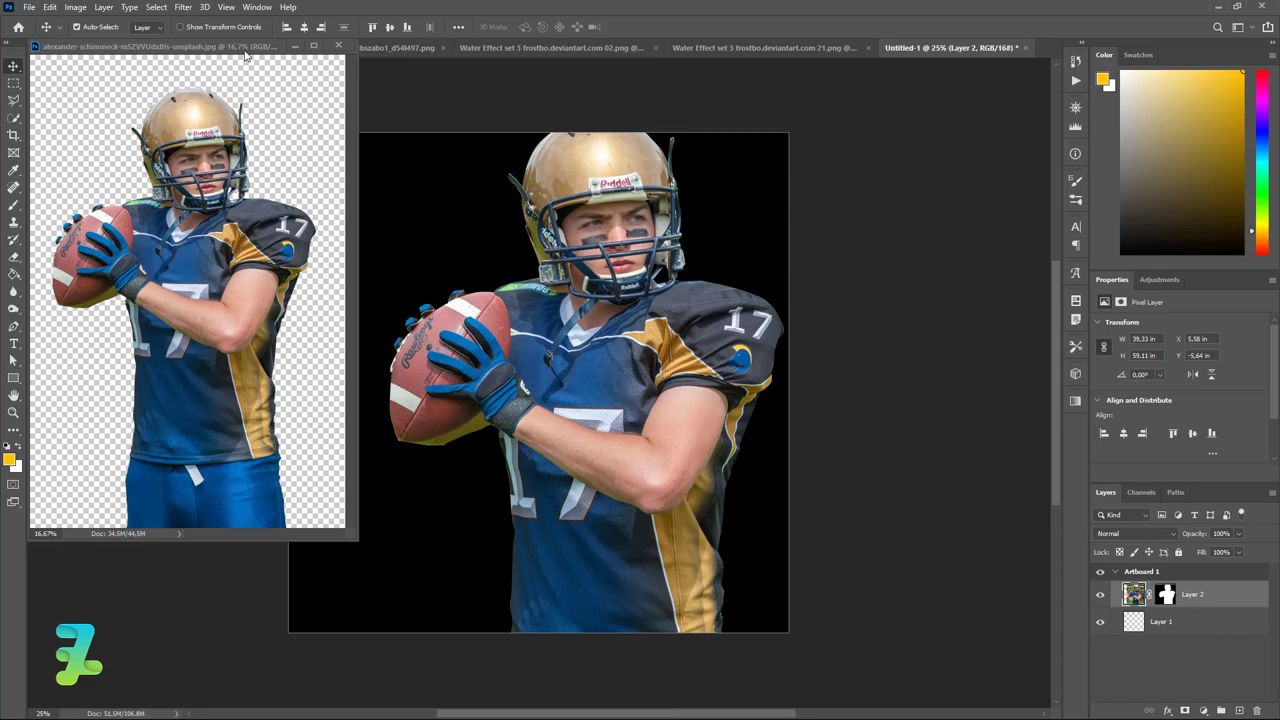
{"action": "left_click_drag", "start_coordinate": [245, 55], "coordinate": [868, 77]}
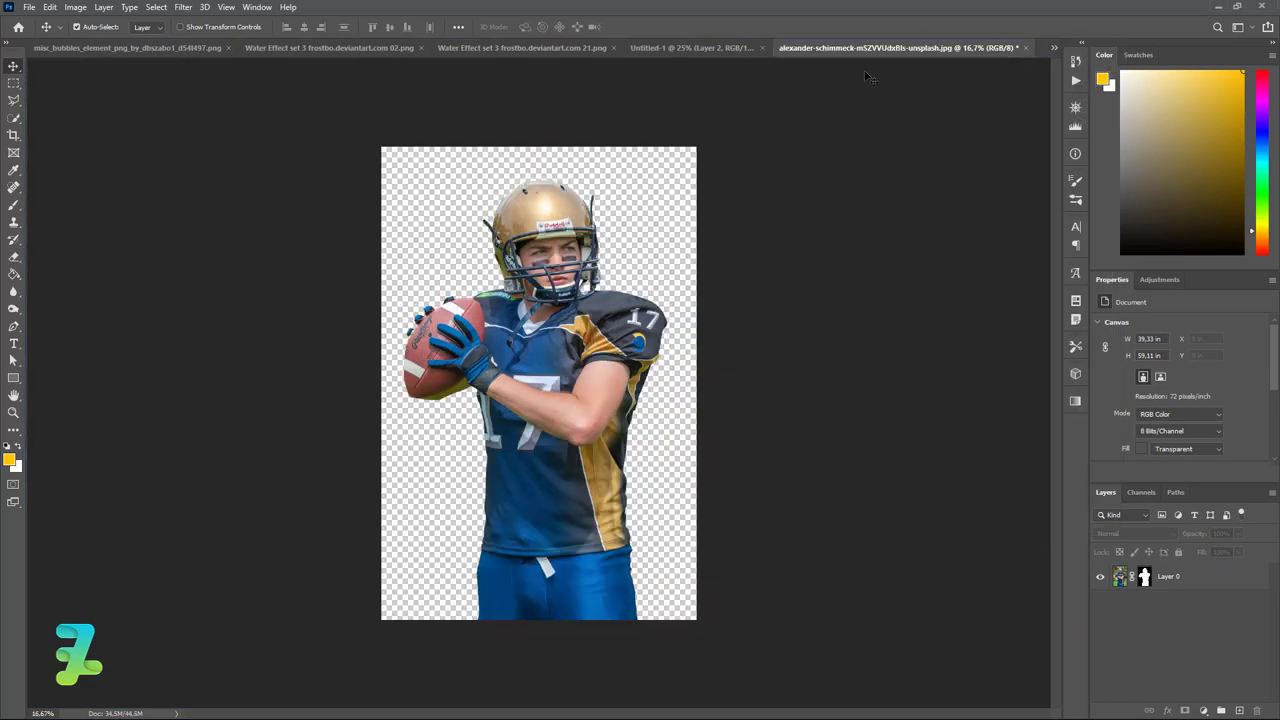
Step: Convert the player layer (Layer 2) into a smart object
{"action": "left_click", "coordinate": [690, 47]}
{"action": "right_click", "coordinate": [1239, 604]}
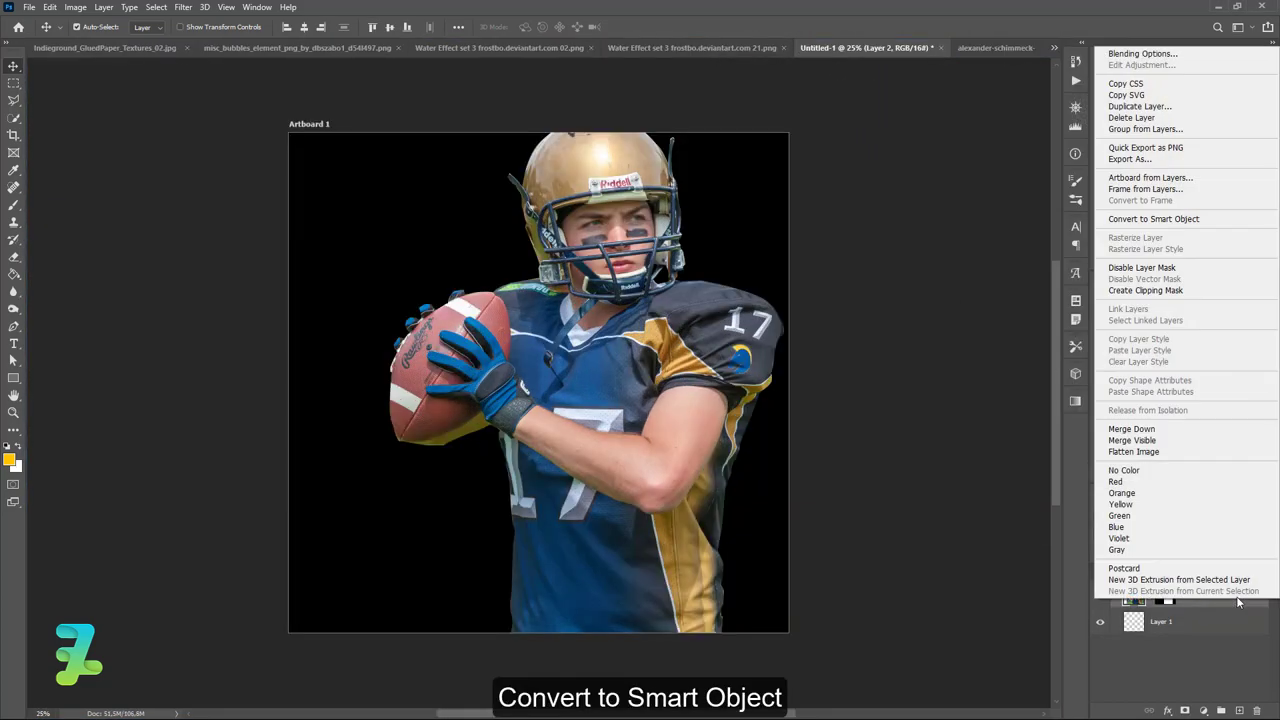
{"action": "left_click", "coordinate": [1150, 216]}
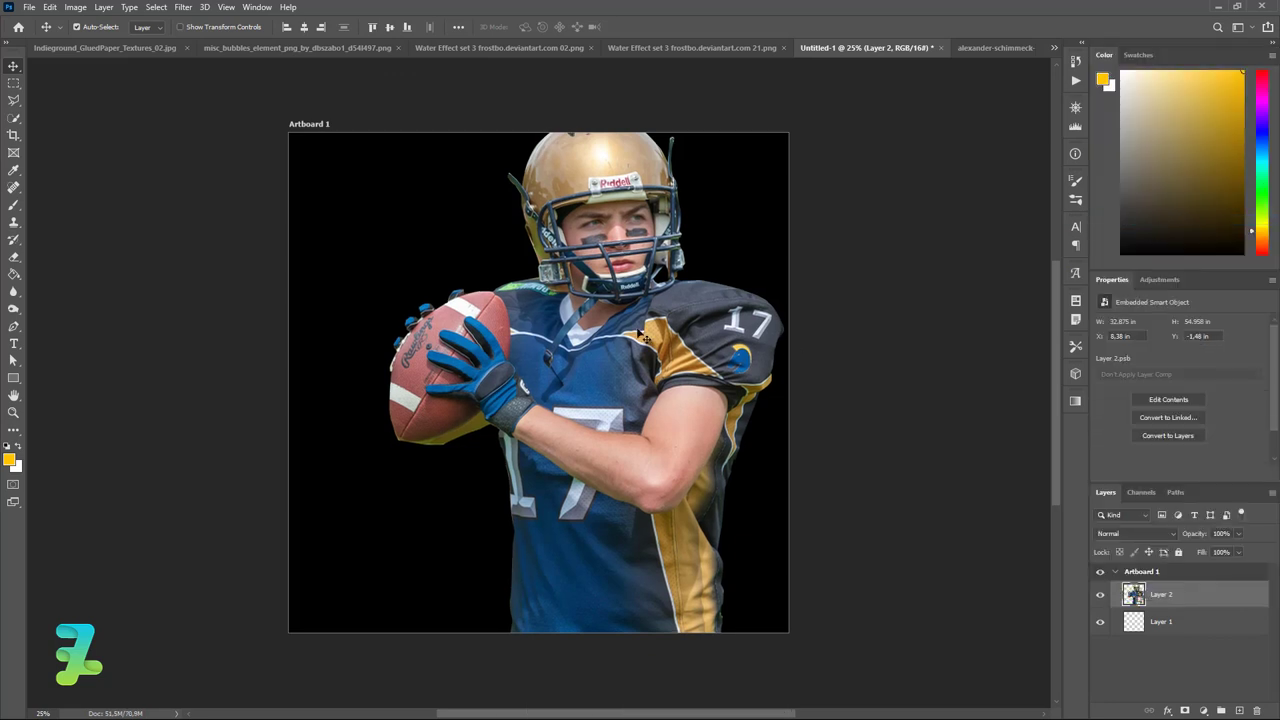
Step: Scale the player to about 81% and position him right of centre
{"action": "left_click_drag", "start_coordinate": [624, 296], "coordinate": [562, 342]}
{"action": "key", "text": "ctrl+t"}
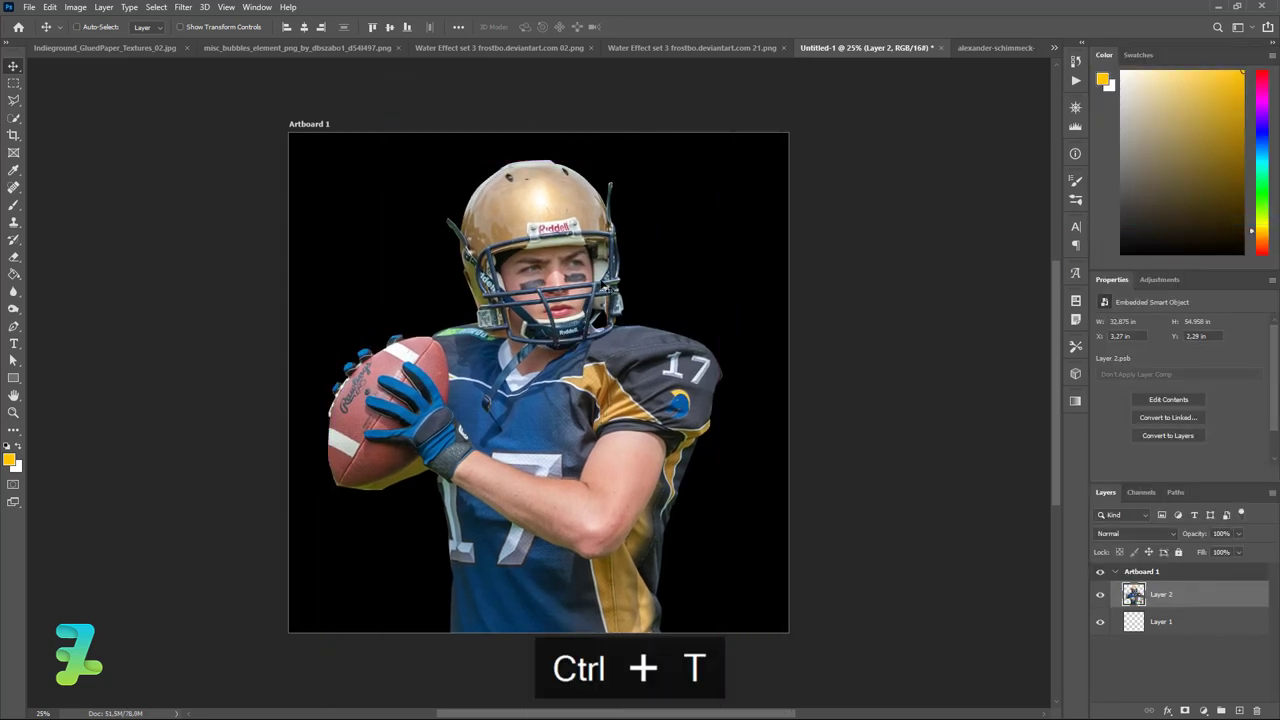
{"action": "left_click_drag", "start_coordinate": [735, 165], "coordinate": [650, 294]}
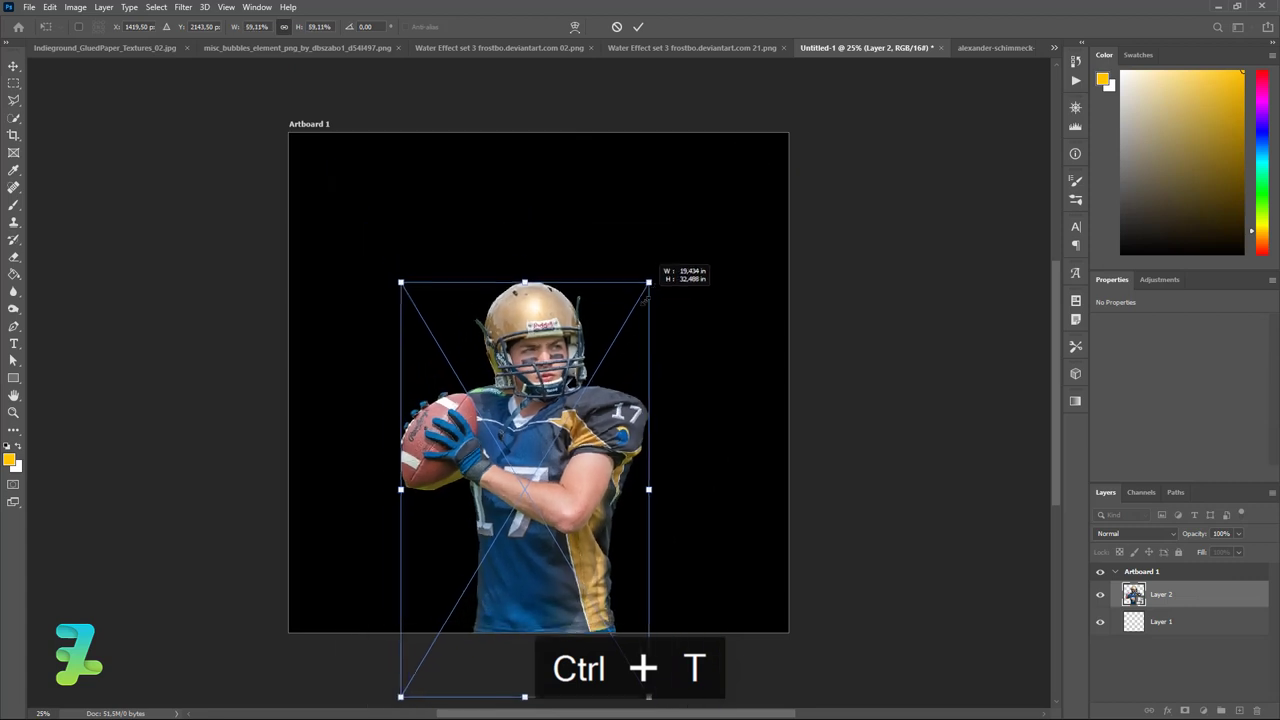
{"action": "left_click_drag", "start_coordinate": [600, 347], "coordinate": [589, 288]}
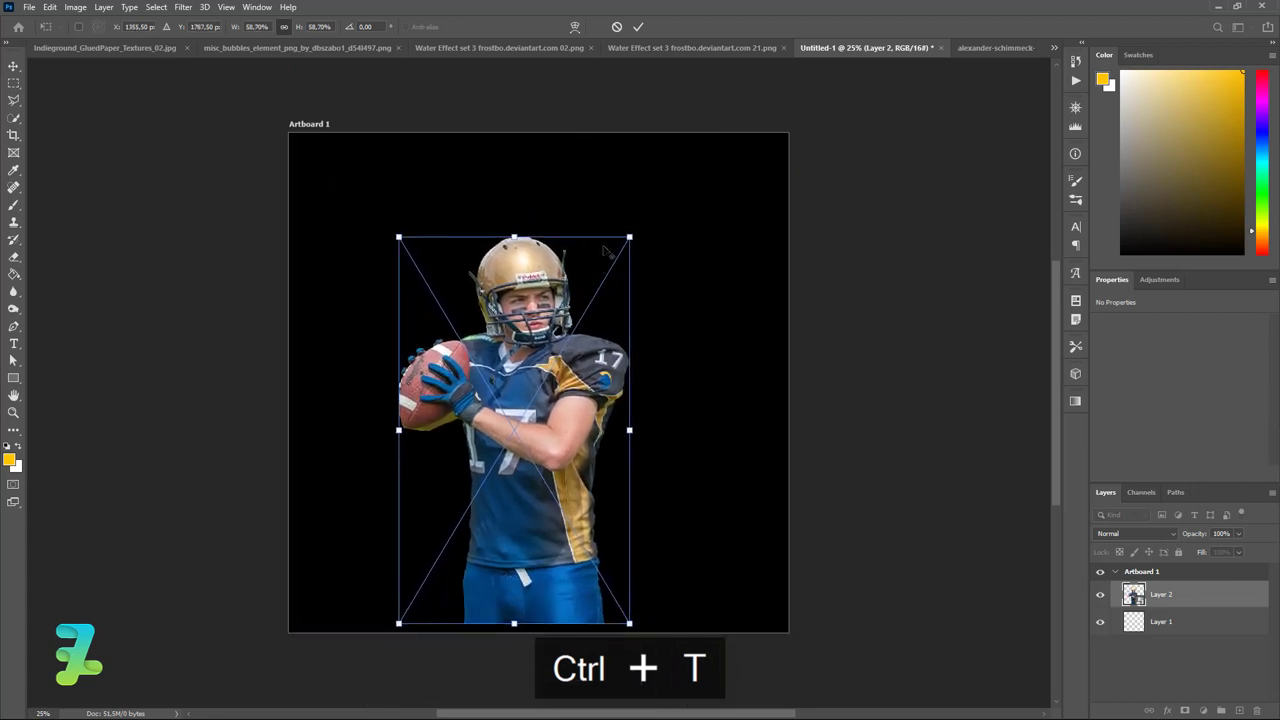
{"action": "left_click_drag", "start_coordinate": [628, 238], "coordinate": [693, 224]}
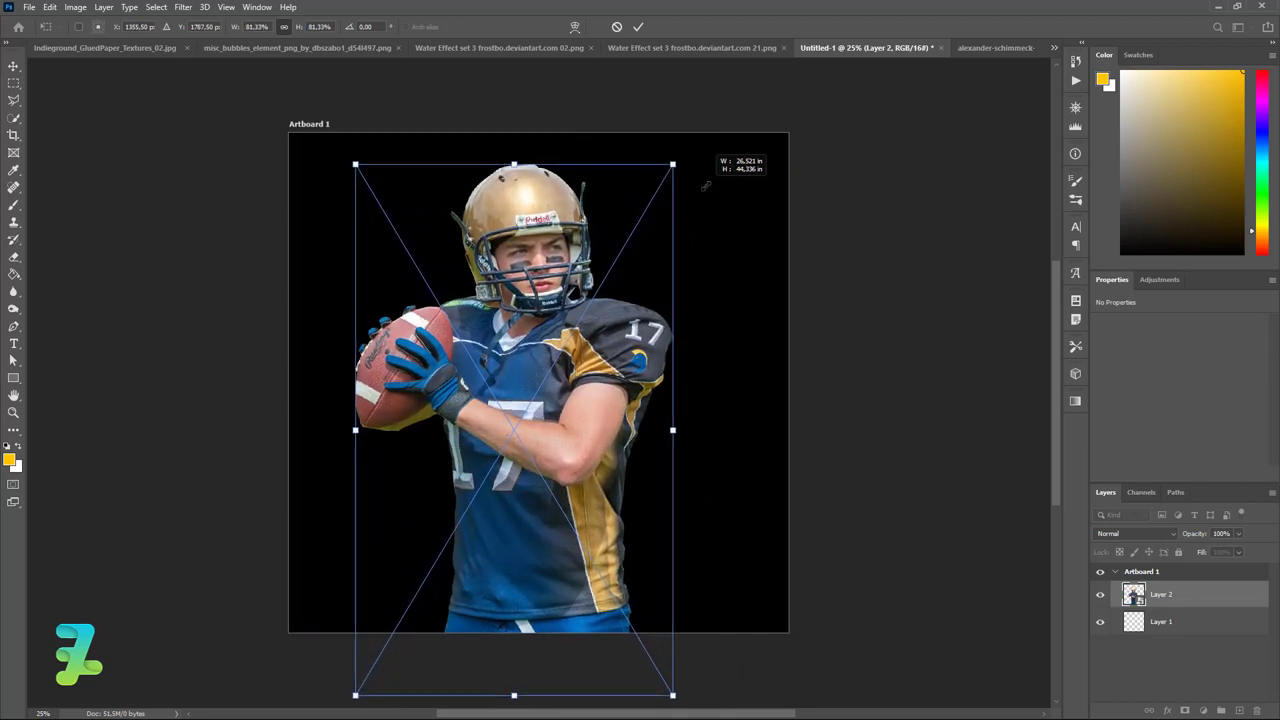
{"action": "left_click_drag", "start_coordinate": [576, 306], "coordinate": [643, 292]}
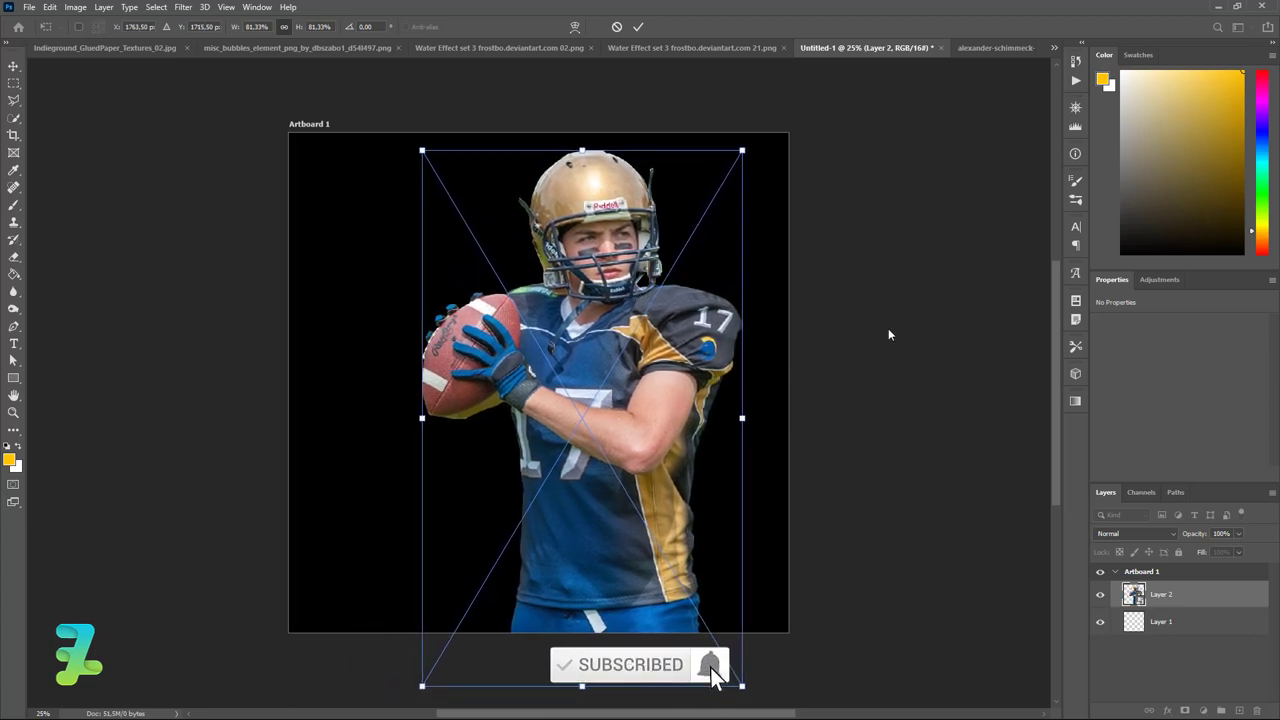
{"action": "key", "text": "Return"}
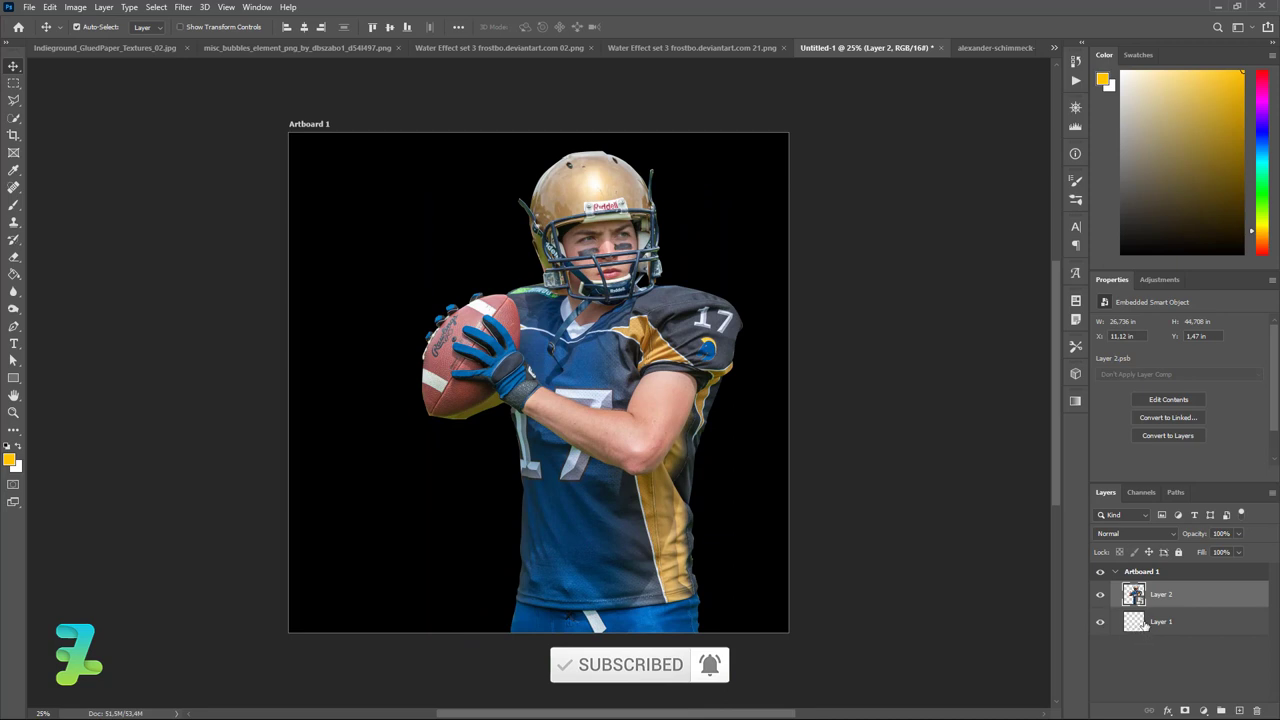
Step: Set up the Rectangle tool on Layer 1 with a vivid blue fill sampled from the jersey
{"action": "left_click", "coordinate": [1160, 621]}
{"action": "left_click", "coordinate": [13, 379]}
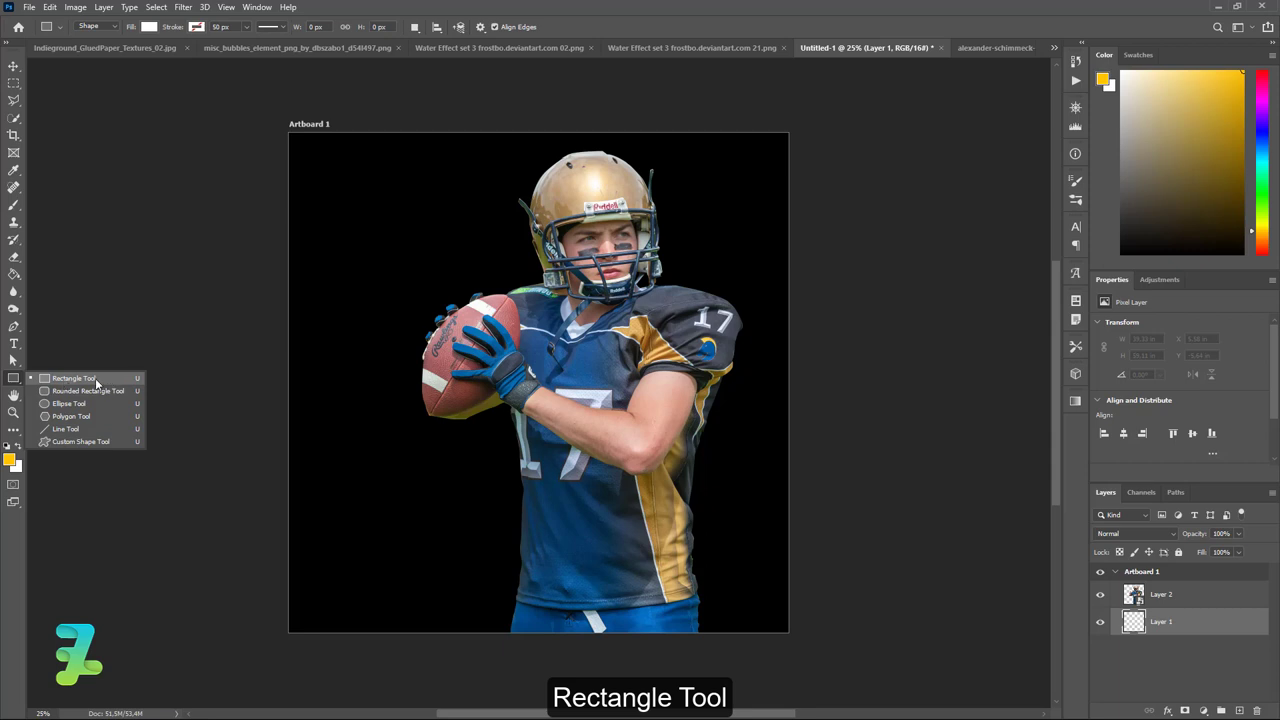
{"action": "left_click", "coordinate": [95, 378]}
{"action": "left_click", "coordinate": [147, 28]}
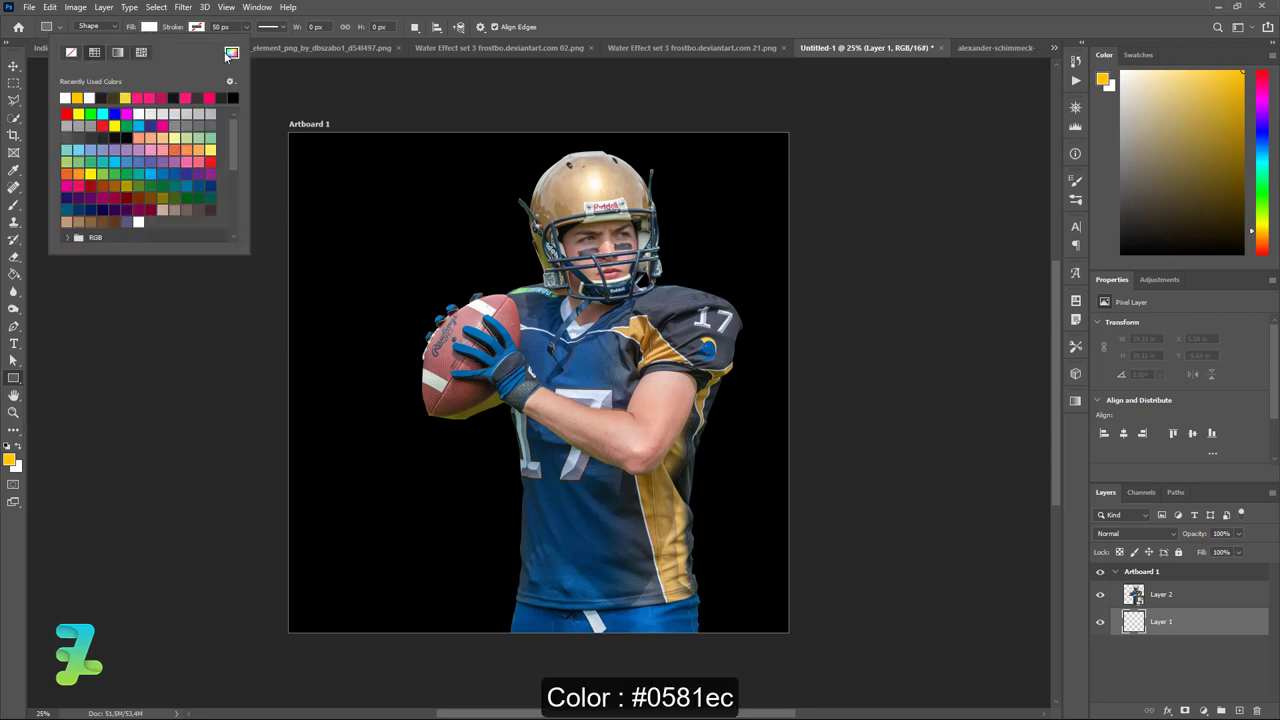
{"action": "left_click", "coordinate": [231, 53]}
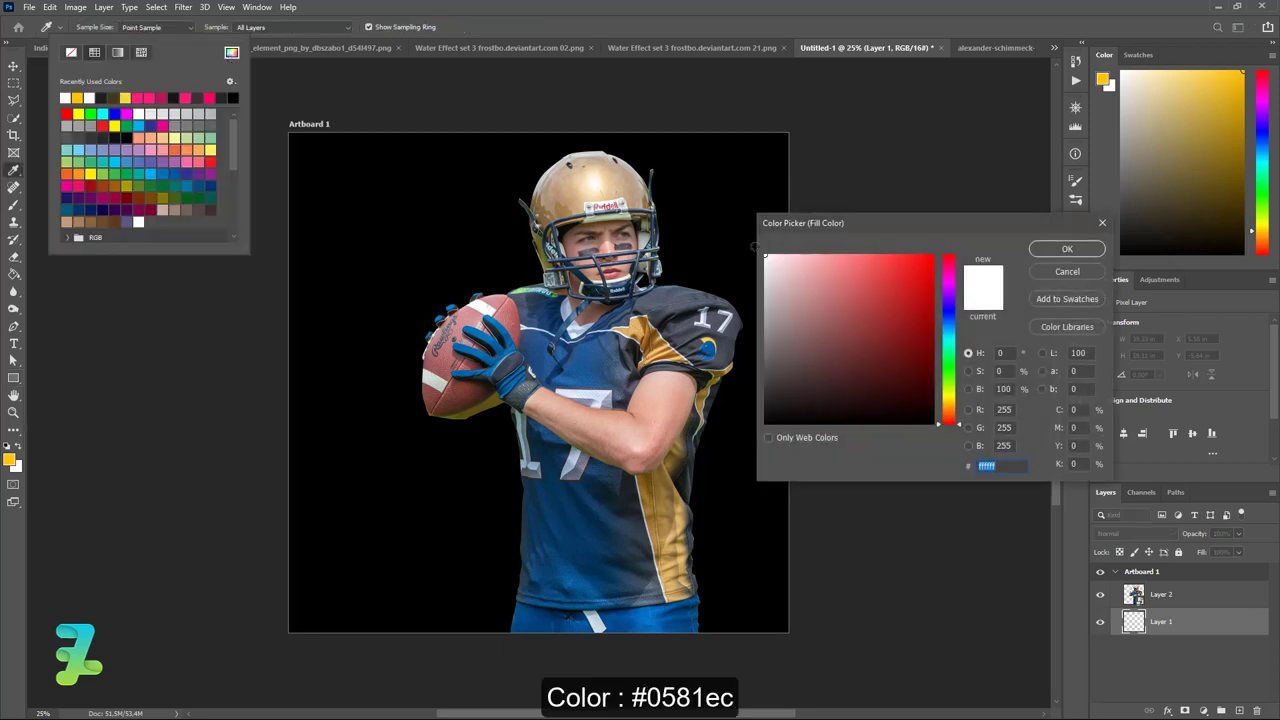
{"action": "left_click", "coordinate": [548, 511]}
{"action": "left_click_drag", "start_coordinate": [928, 272], "coordinate": [930, 267]}
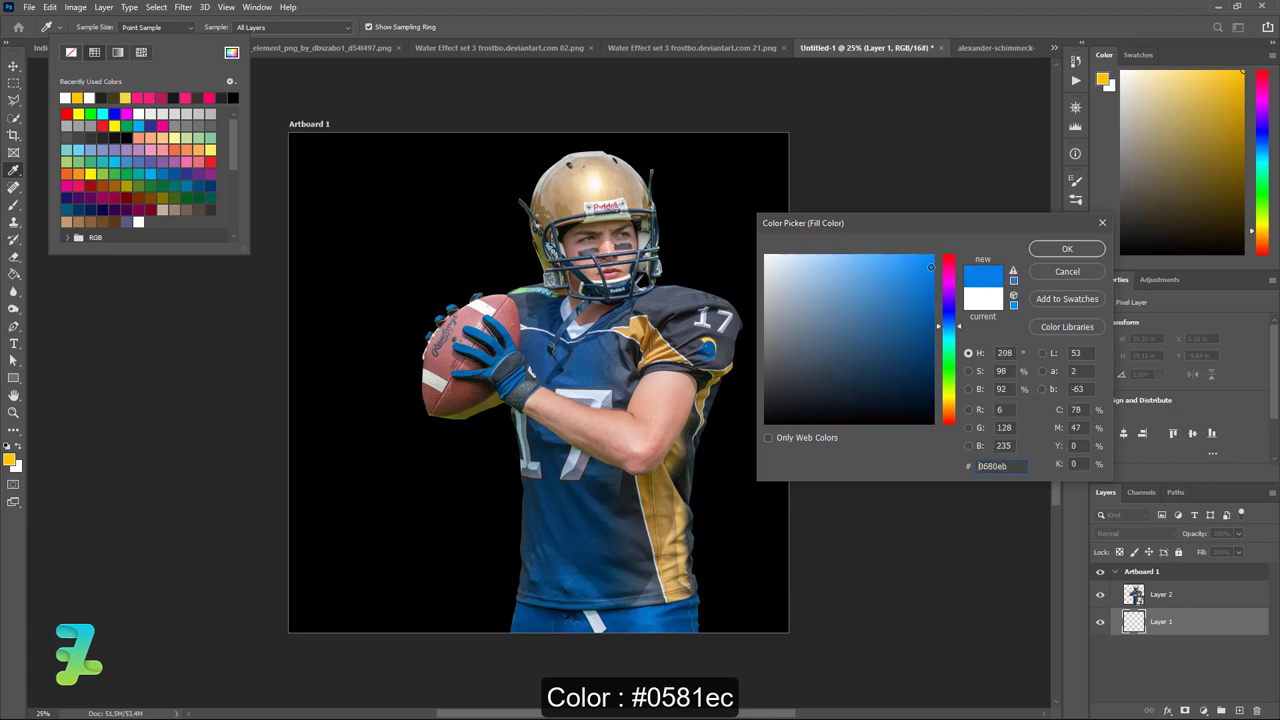
{"action": "left_click", "coordinate": [1064, 250]}
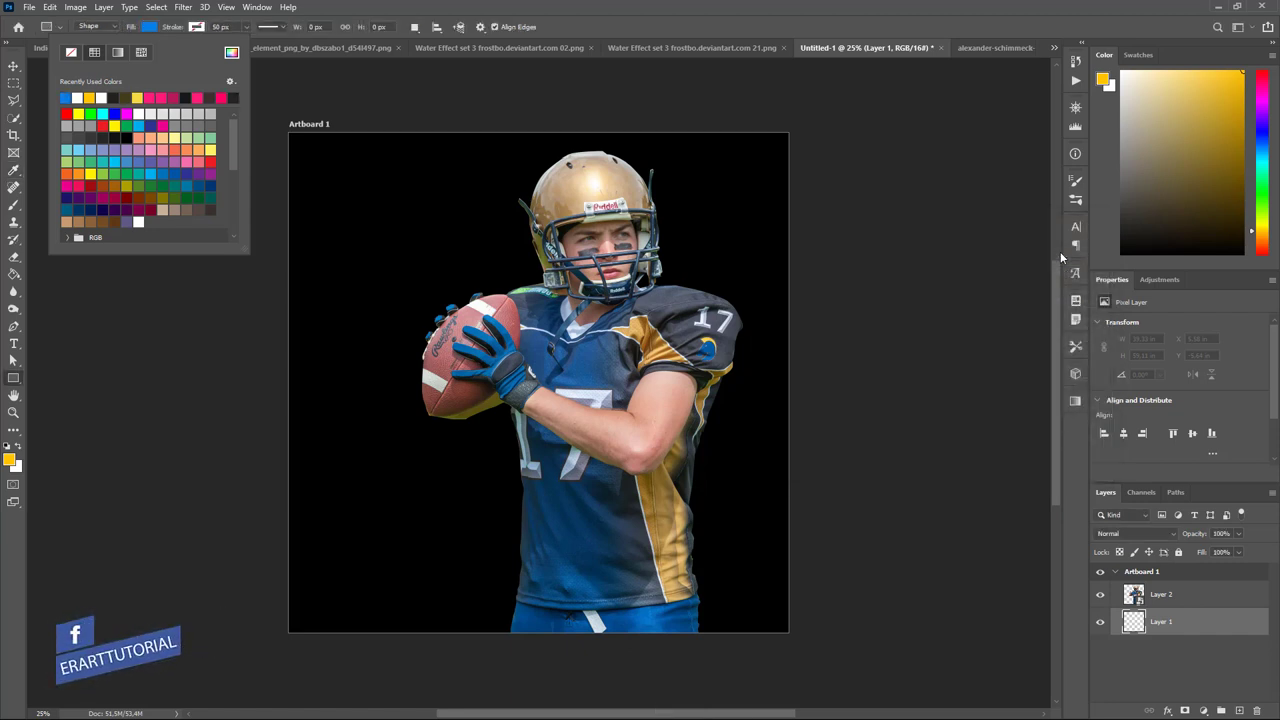
{"action": "left_click", "coordinate": [12, 380]}
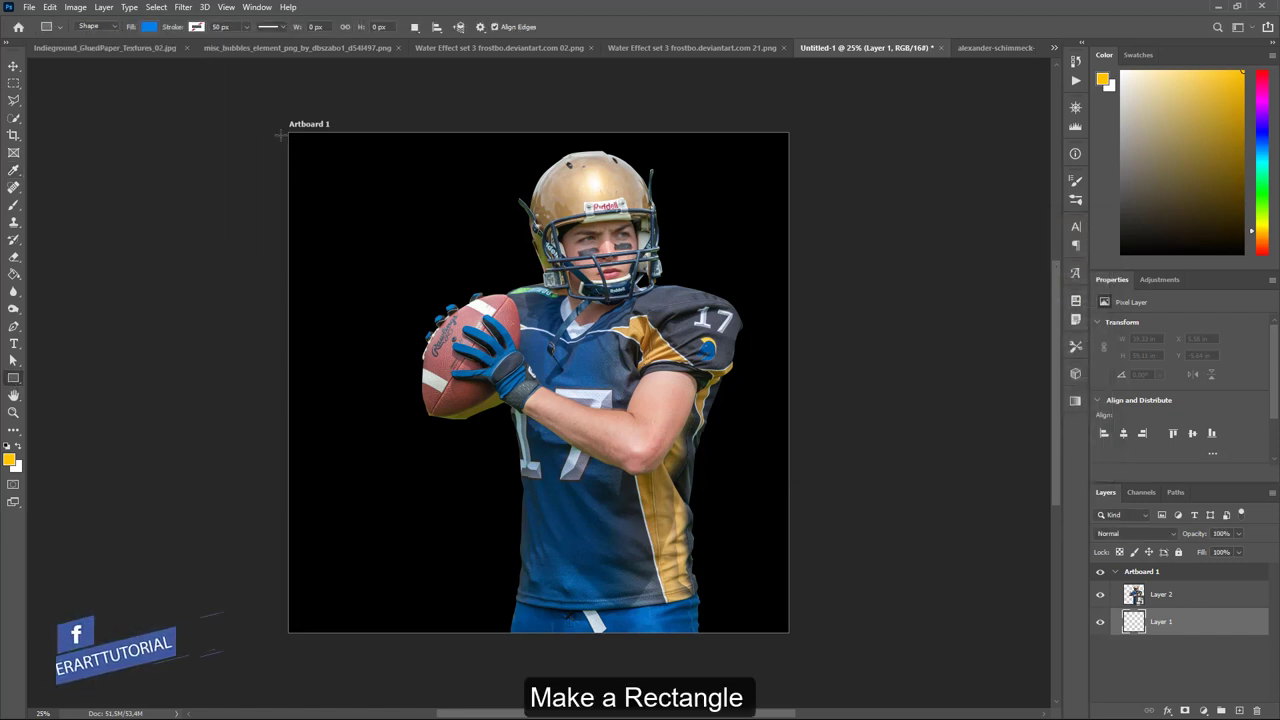
Step: Draw a tall blue bar at the left edge and stretch it to the full poster height
{"action": "mouse_move", "coordinate": [288, 132]}
{"action": "left_mouse_down"}
{"action": "mouse_move", "coordinate": [341, 294]}
{"action": "mouse_move", "coordinate": [362, 634]}
{"action": "left_mouse_up"}
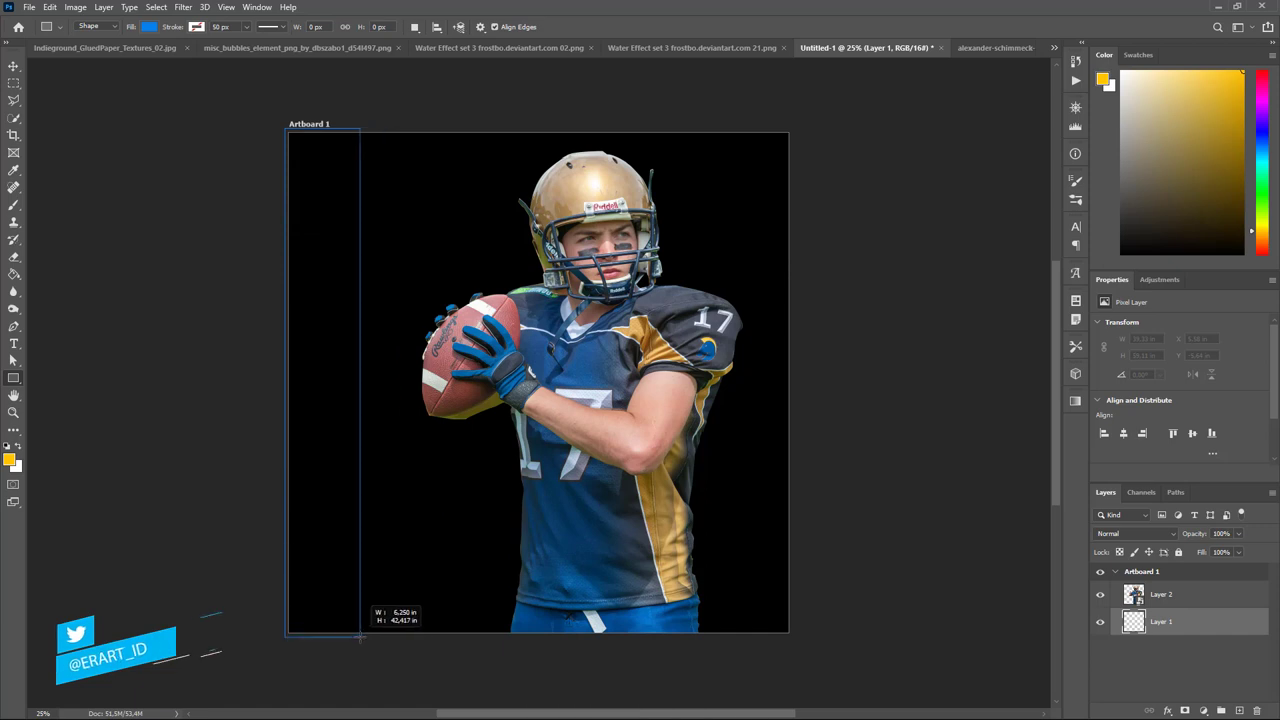
{"action": "left_click_drag", "start_coordinate": [362, 634], "coordinate": [361, 633]}
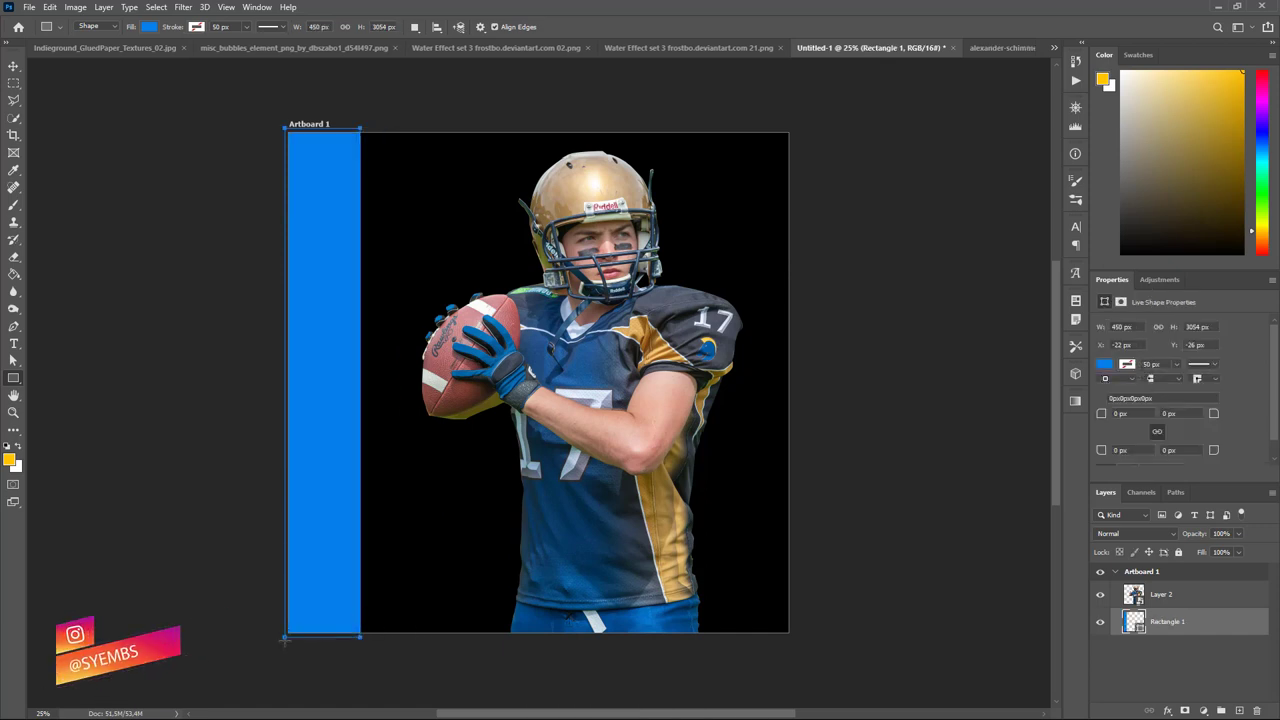
{"action": "left_click", "coordinate": [13, 66]}
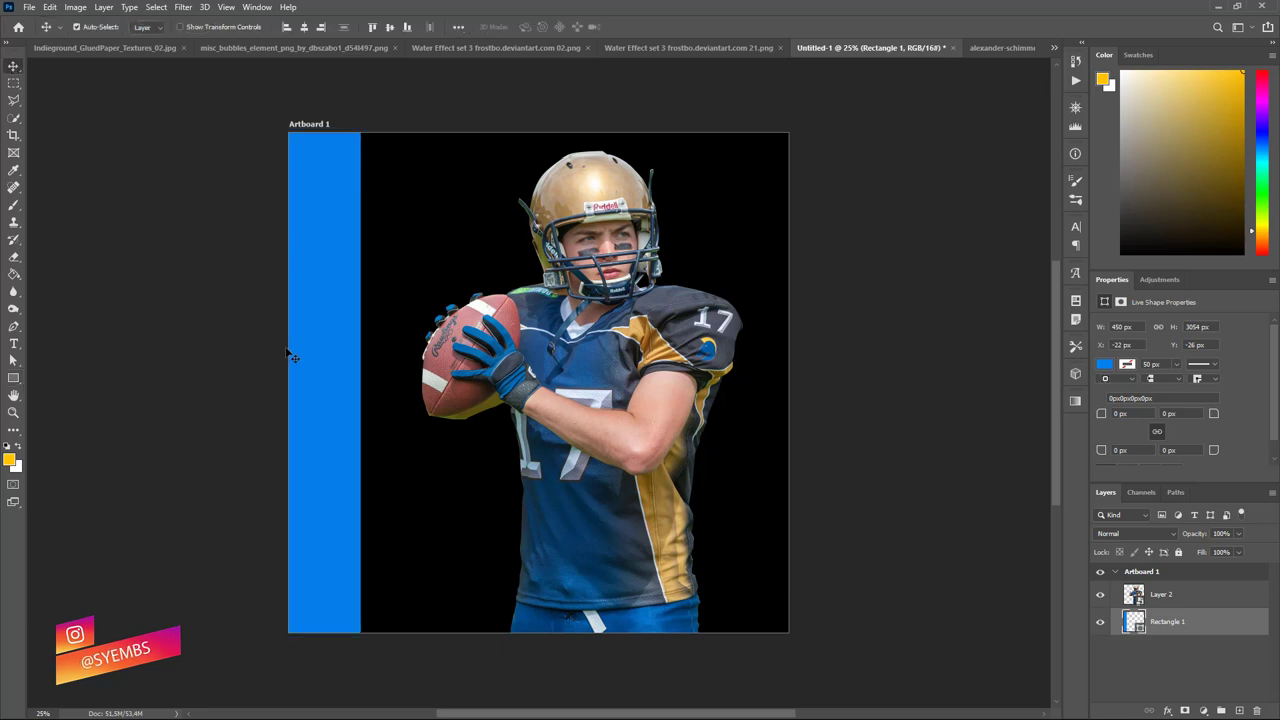
{"action": "key", "text": "ctrl+t"}
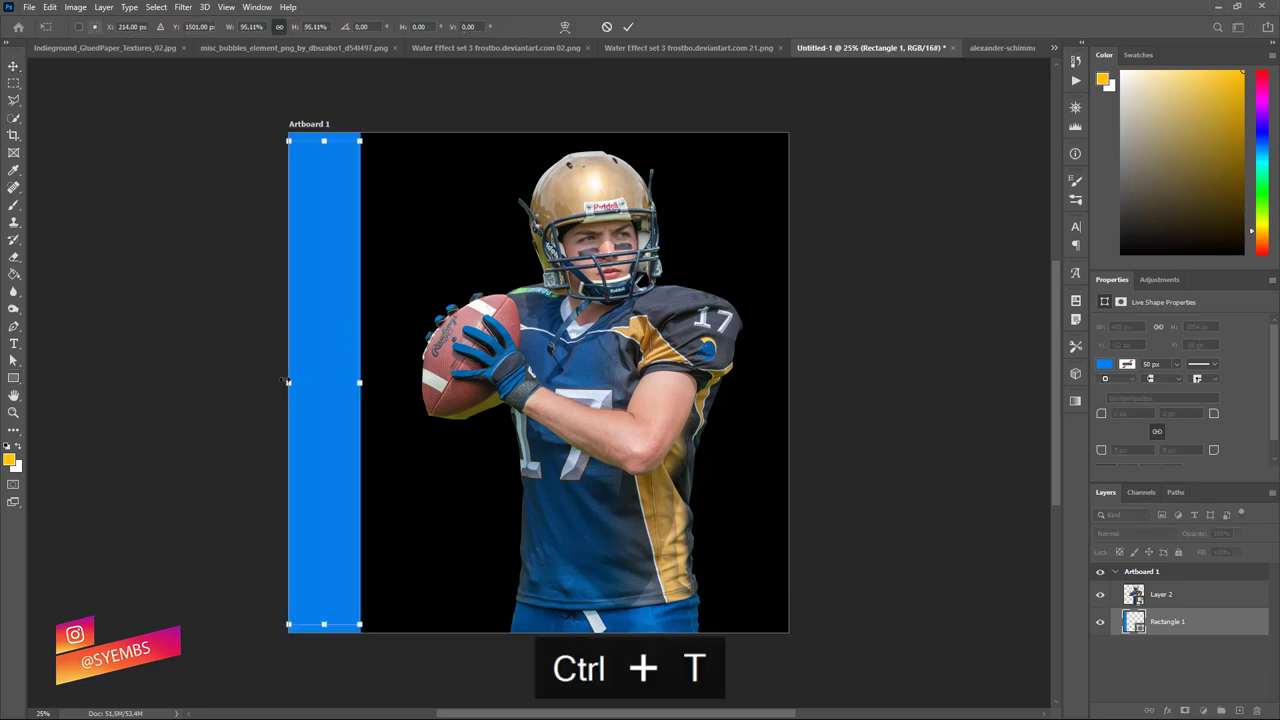
{"action": "left_click_drag", "start_coordinate": [323, 140], "coordinate": [323, 132]}
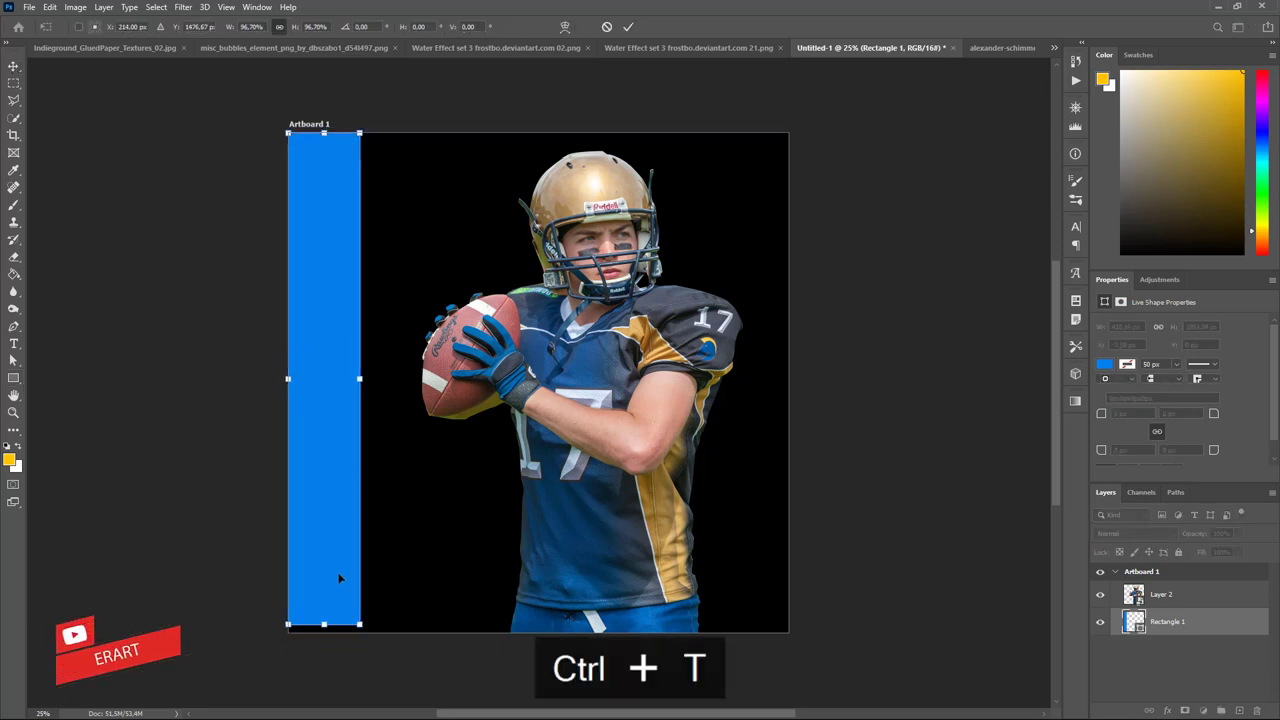
{"action": "left_click_drag", "start_coordinate": [323, 622], "coordinate": [323, 632]}
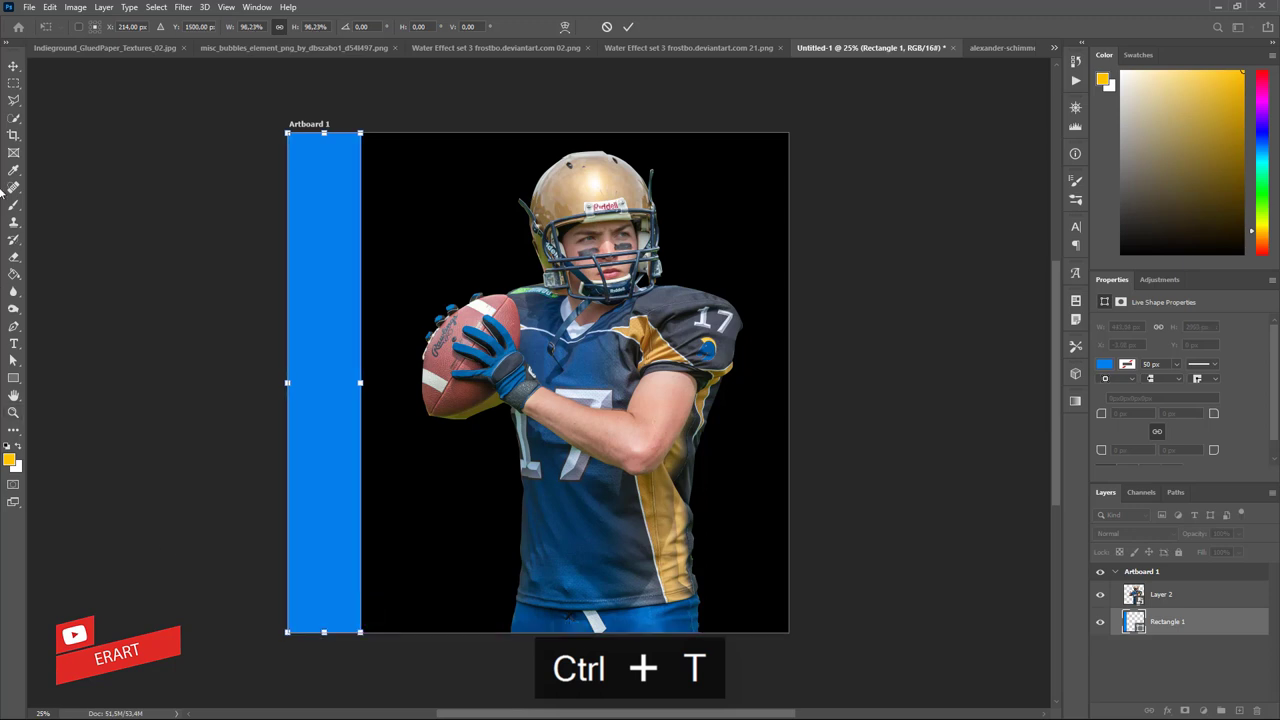
{"action": "key", "text": "Return"}
{"action": "left_click", "coordinate": [400, 316]}
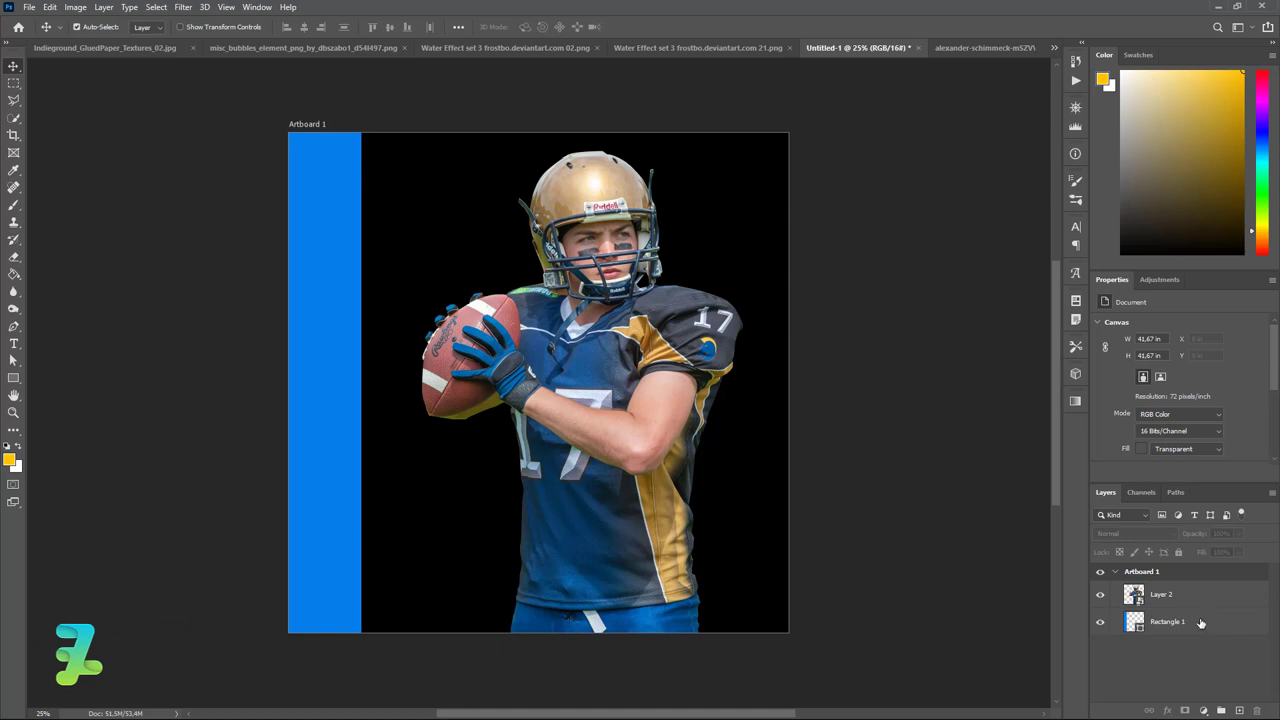
Step: Add a text layer above Rectangle 1 spelling BASEBALL with one letter per line
{"action": "left_click", "coordinate": [1201, 623]}
{"action": "left_click", "coordinate": [14, 343]}
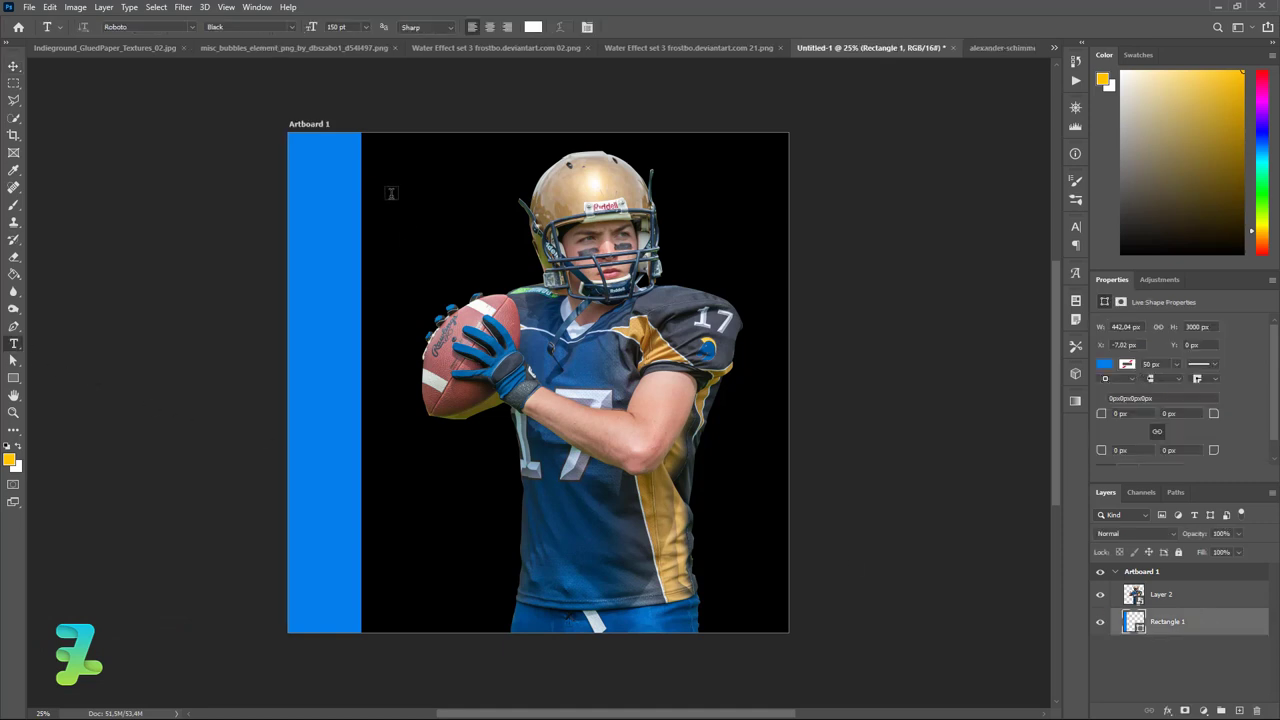
{"action": "left_click", "coordinate": [391, 193]}
{"action": "key", "text": "ctrl+a"}
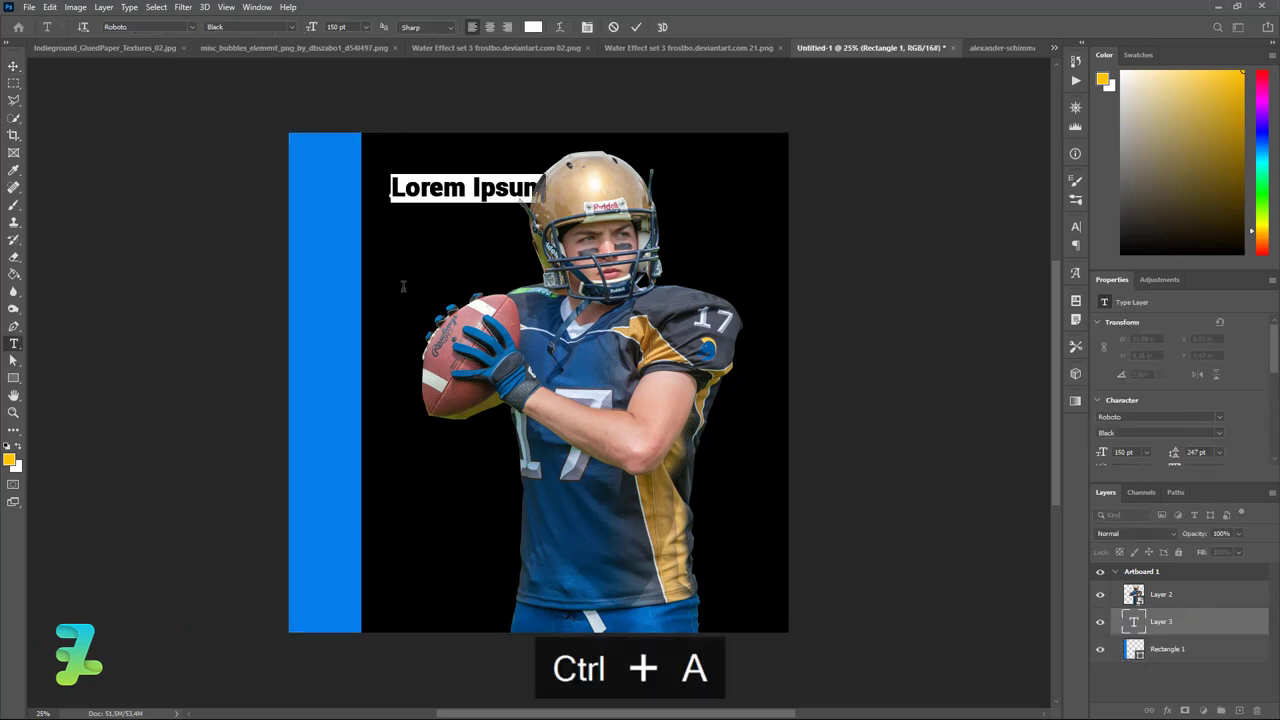
{"action": "type", "text": "A"}
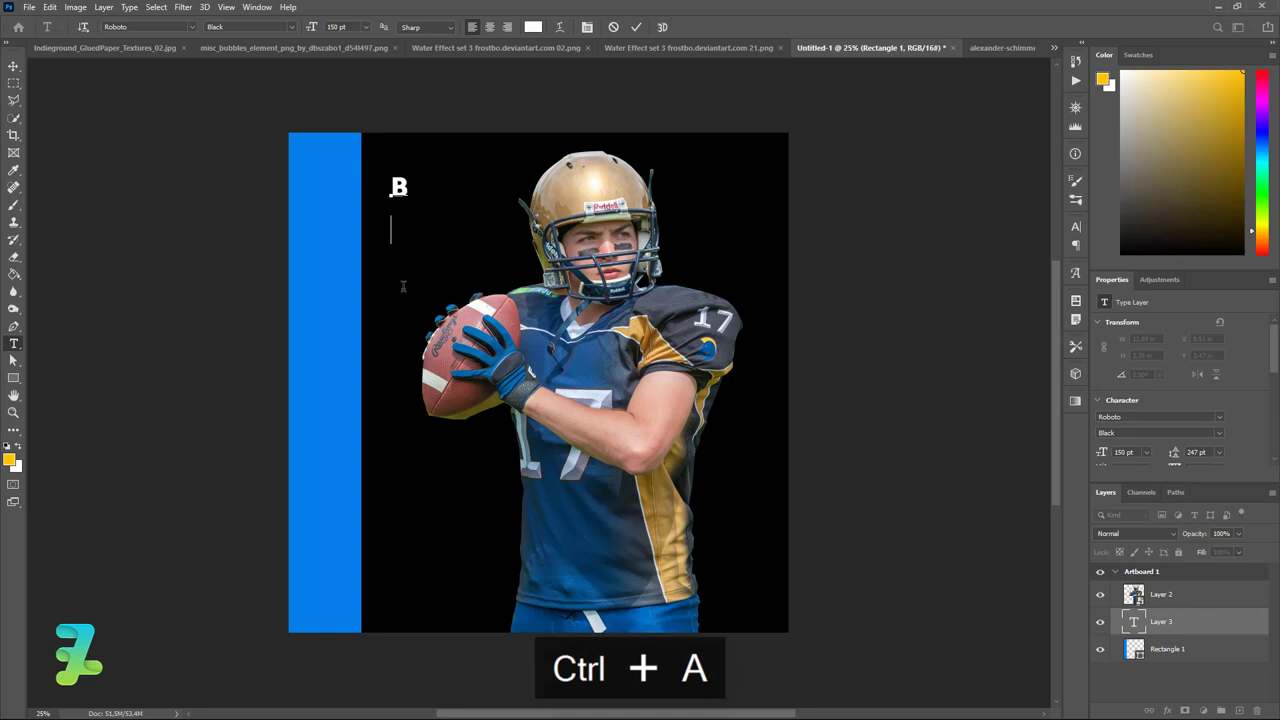
{"action": "type", "text": "A"}
{"action": "key", "text": "Return"}
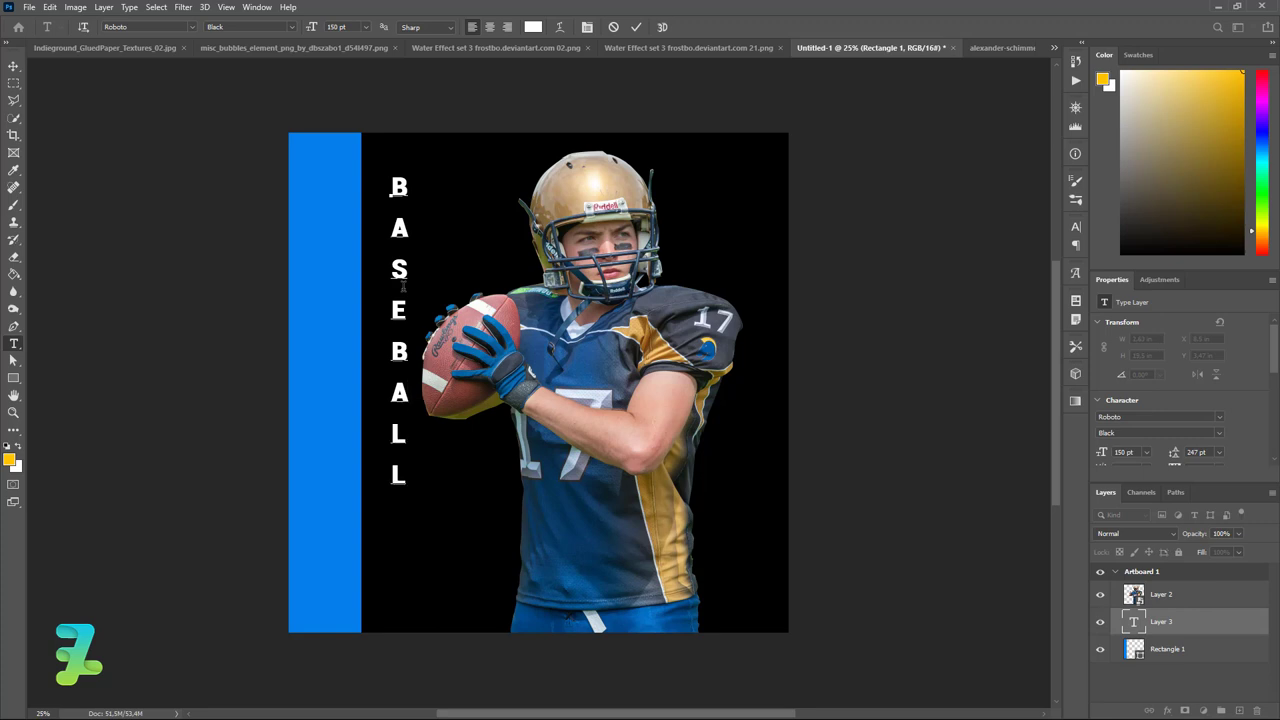
Step: Recolour all the BASEBALL letters to near-black #191917
{"action": "key", "text": "ctrl+a"}
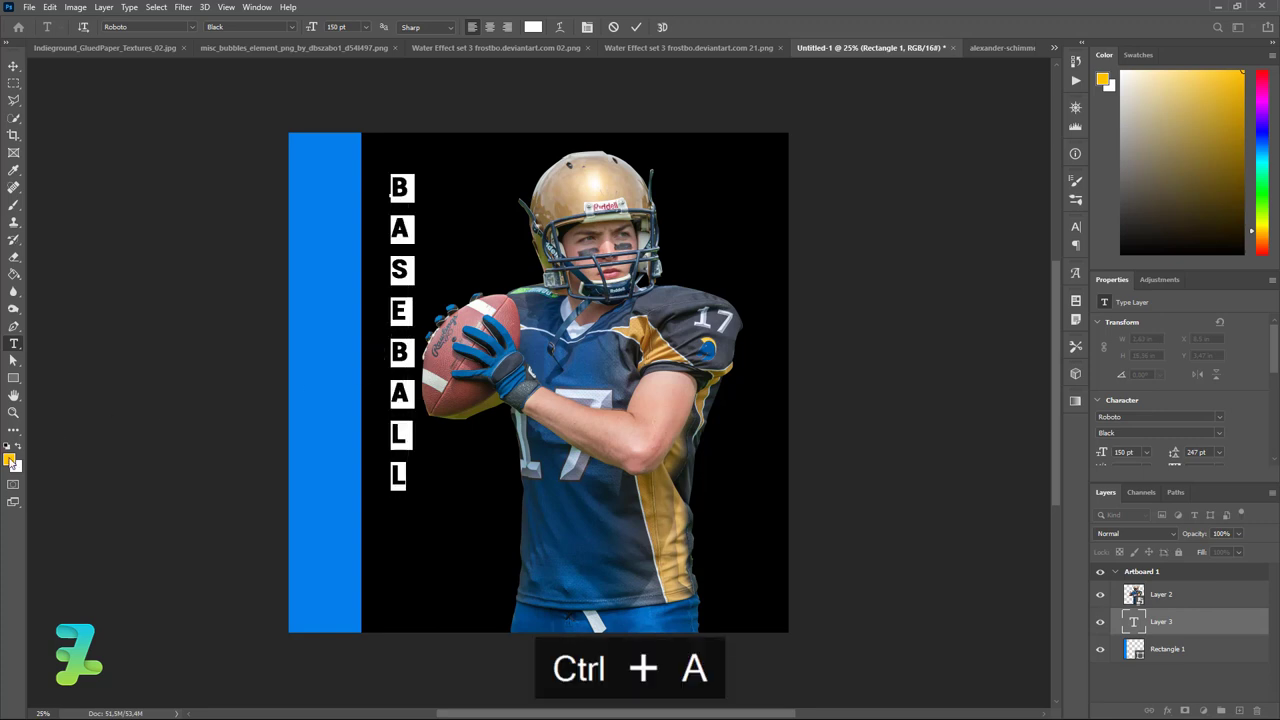
{"action": "left_click", "coordinate": [10, 460]}
{"action": "left_click_drag", "start_coordinate": [790, 400], "coordinate": [770, 415]}
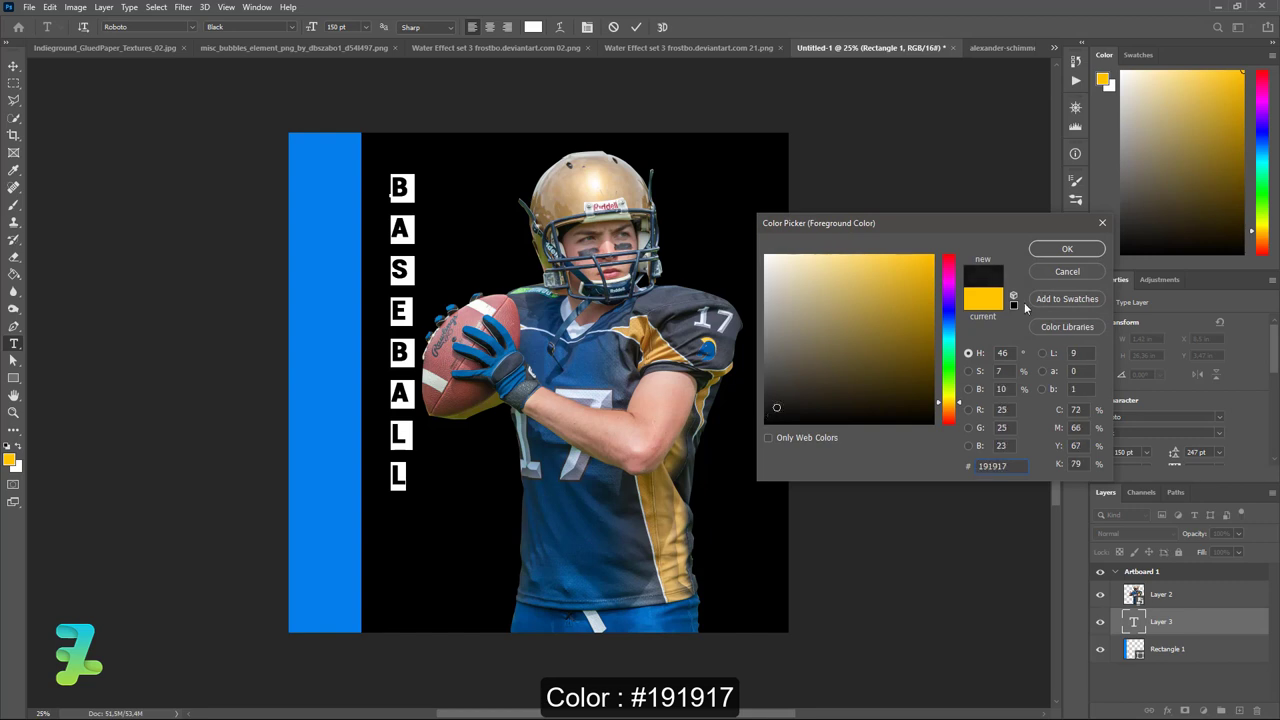
{"action": "left_click", "coordinate": [1067, 250]}
{"action": "left_click", "coordinate": [14, 66]}
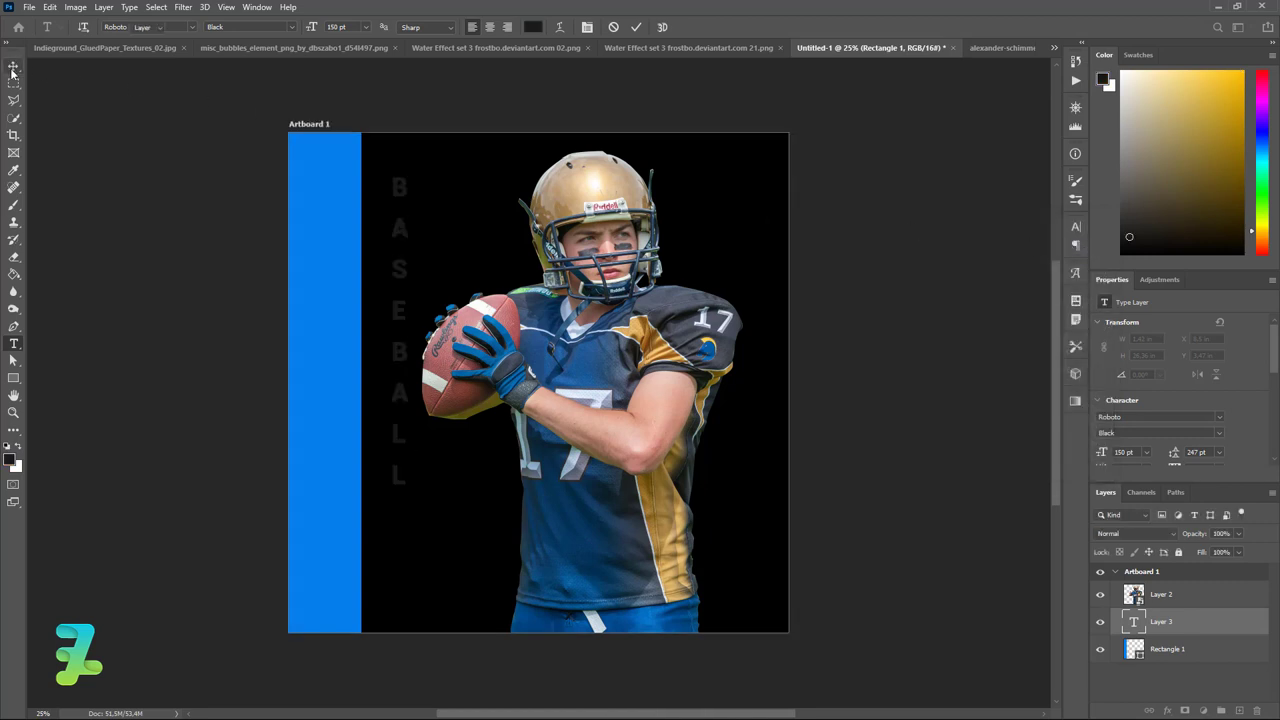
Step: Drag BASEBALL onto the blue bar and scale it up to about 151%
{"action": "left_click_drag", "start_coordinate": [399, 187], "coordinate": [306, 154]}
{"action": "key", "text": "ctrl+t"}
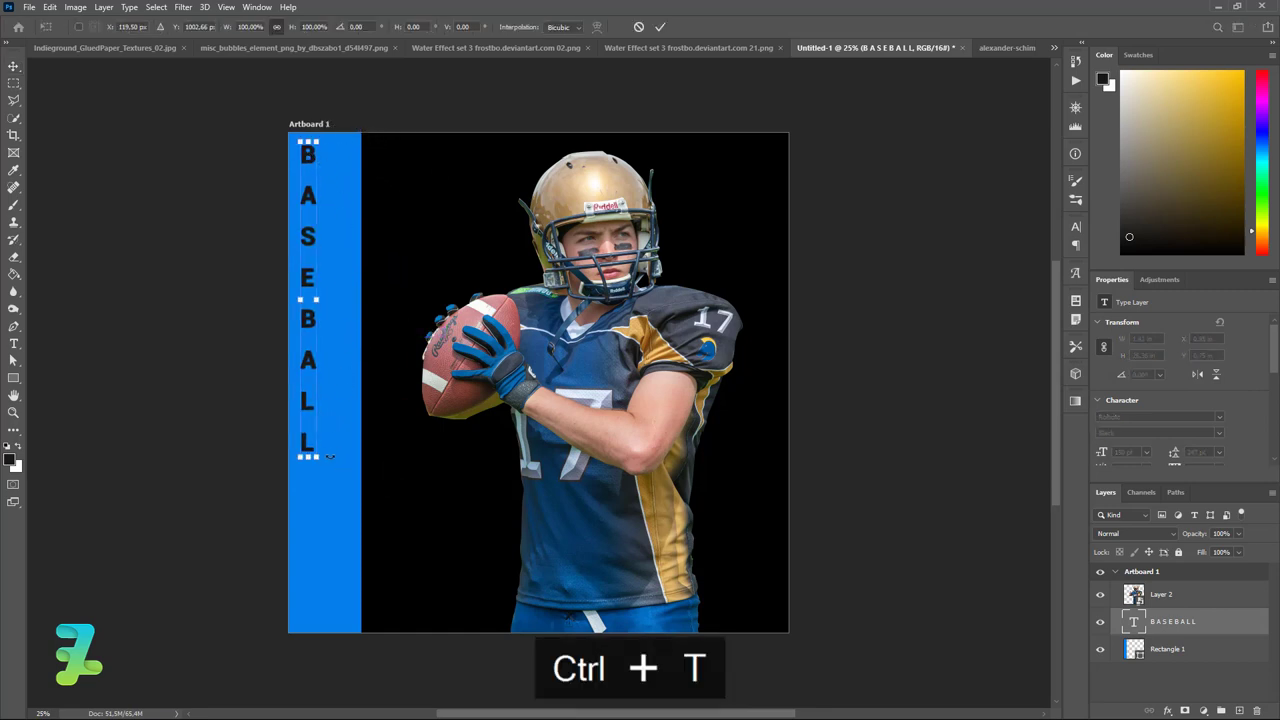
{"action": "left_click_drag", "start_coordinate": [316, 458], "coordinate": [377, 620]}
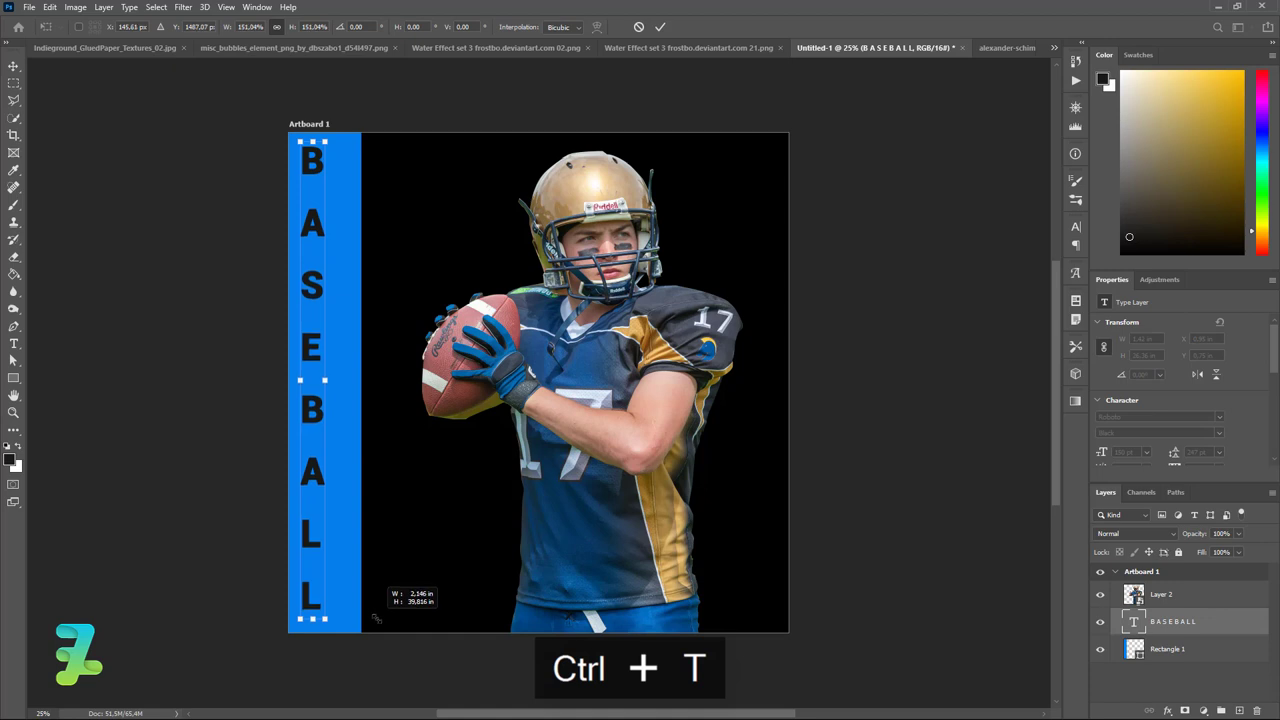
{"action": "left_click", "coordinate": [13, 70]}
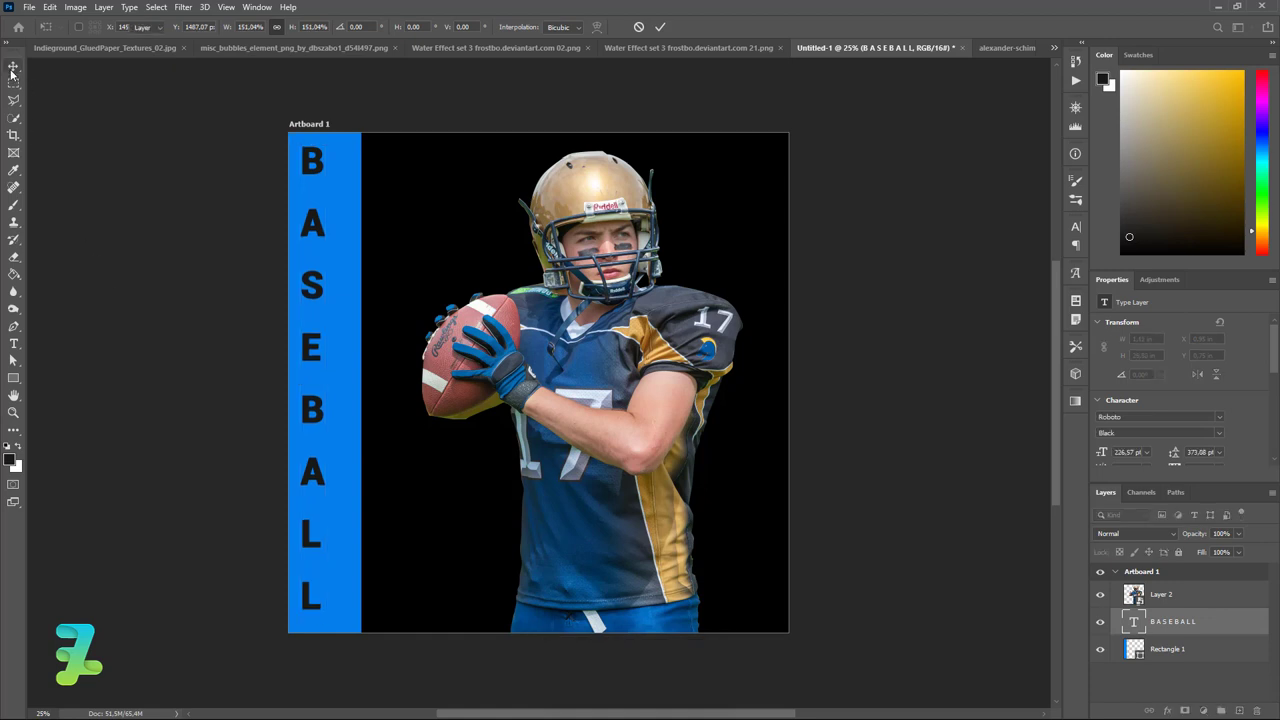
Step: Centre BASEBALL horizontally on the blue Rectangle 1 bar
{"action": "left_click", "coordinate": [1134, 649], "text": "ctrl"}
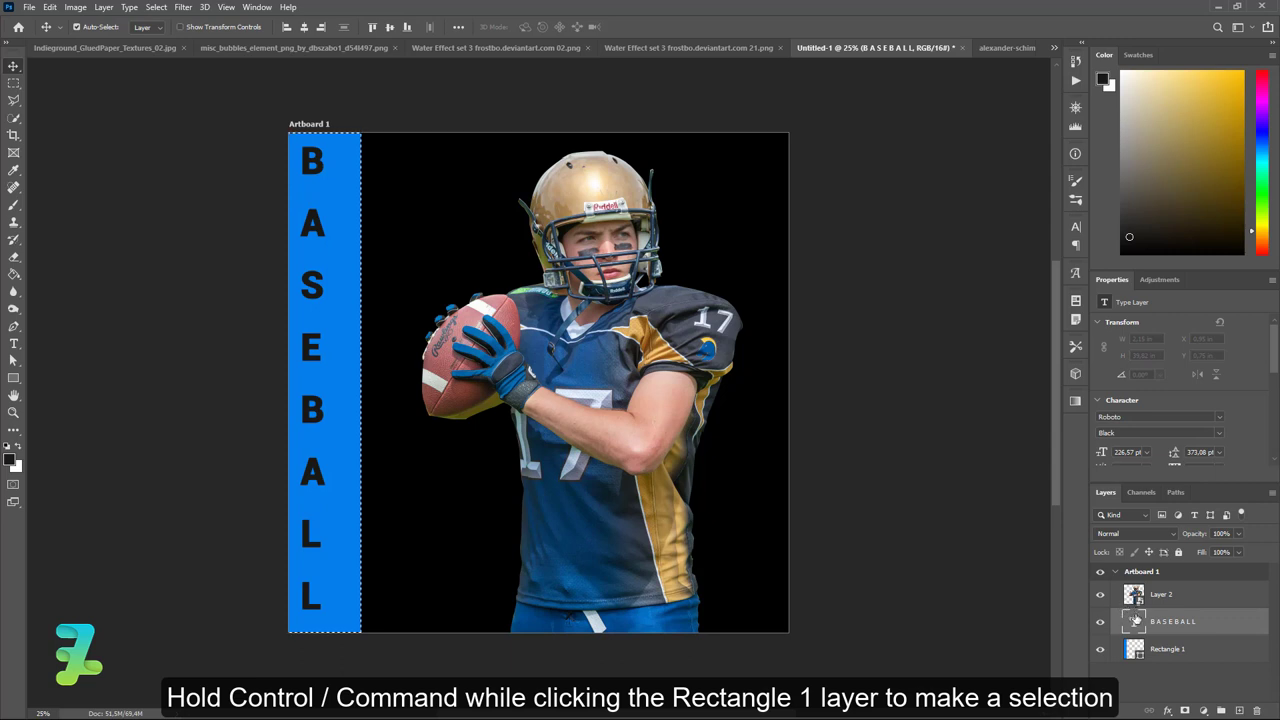
{"action": "left_click", "coordinate": [305, 27]}
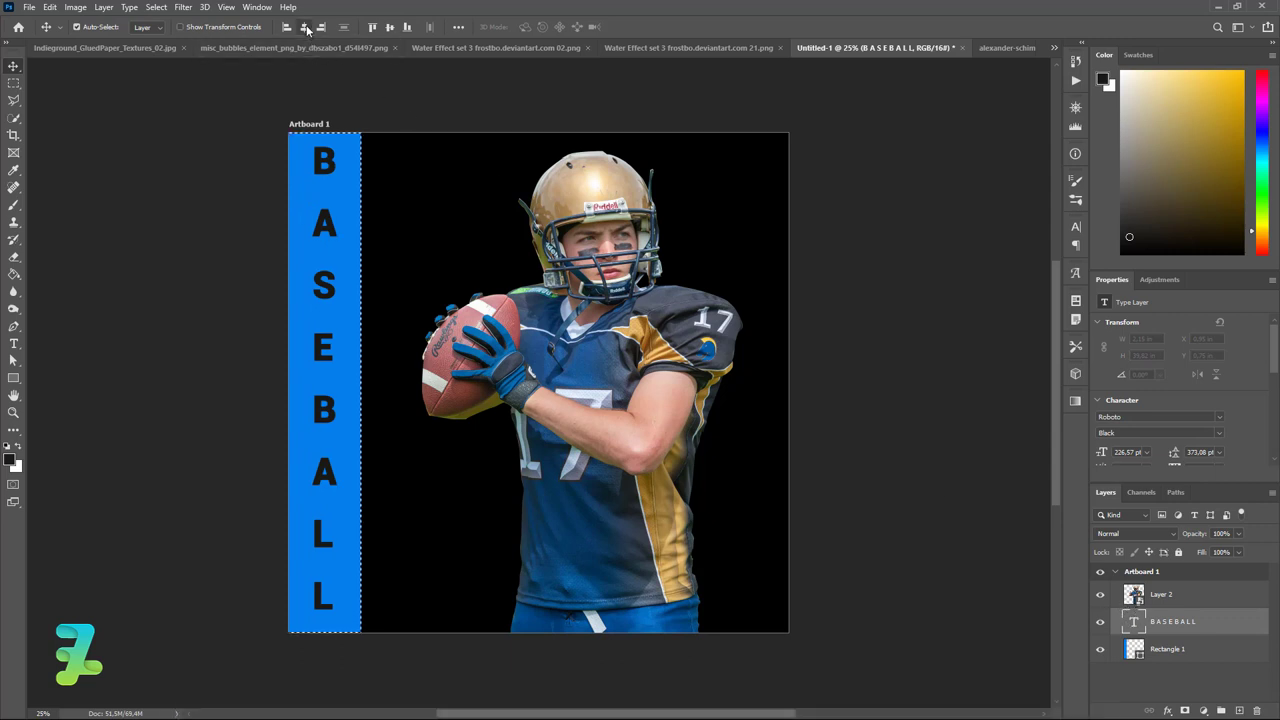
{"action": "key", "text": "ctrl+d"}
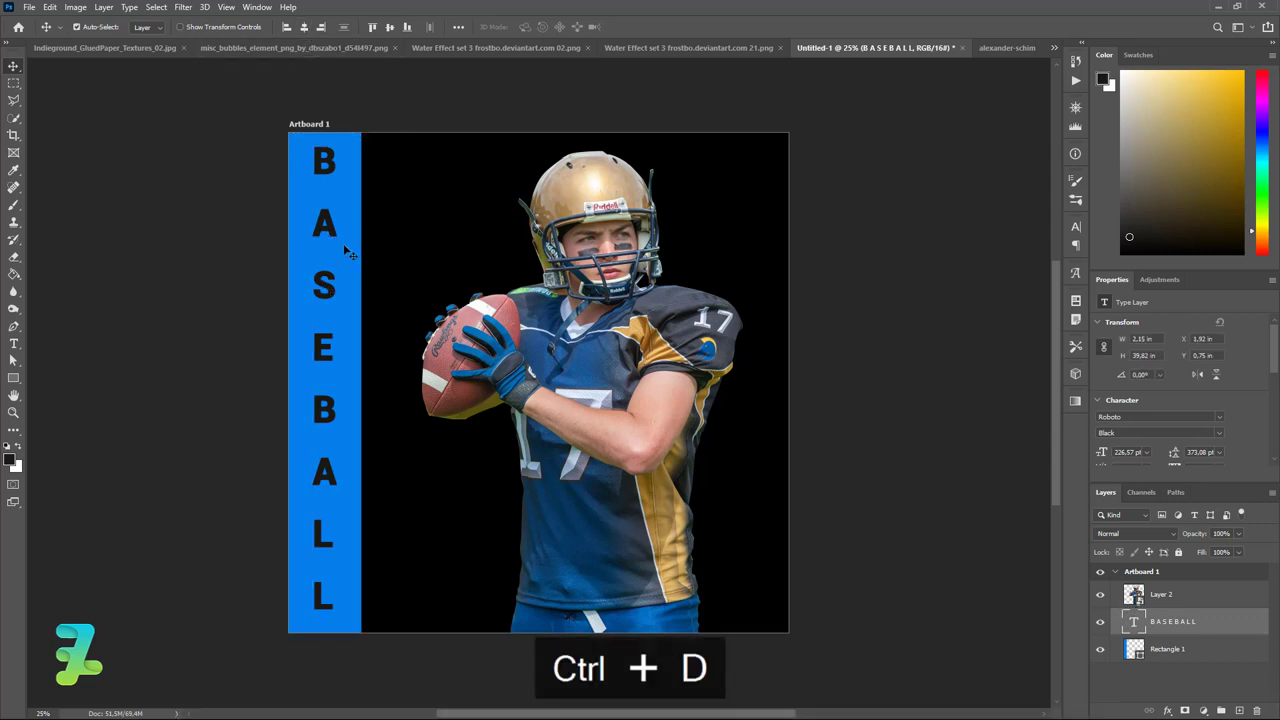
Step: Set the BASEBALL line spacing to 371 pt in the Character settings
{"action": "double_click", "coordinate": [1134, 624]}
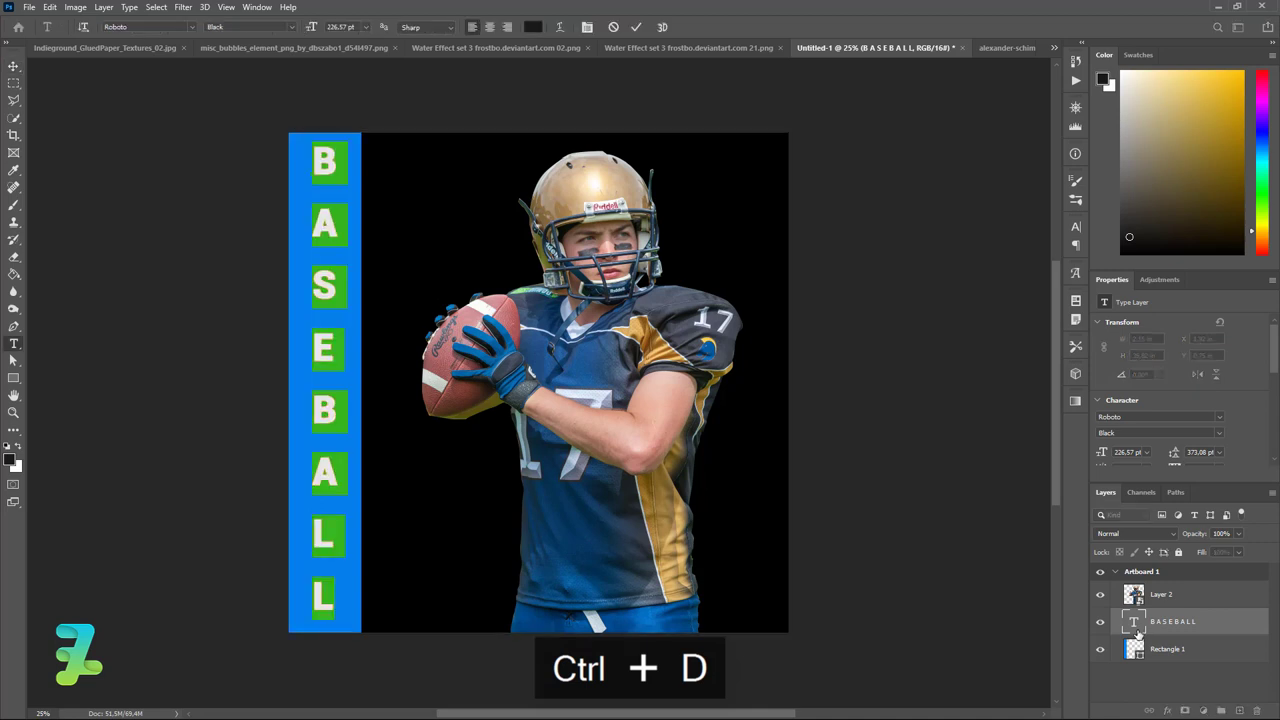
{"action": "left_click", "coordinate": [588, 29]}
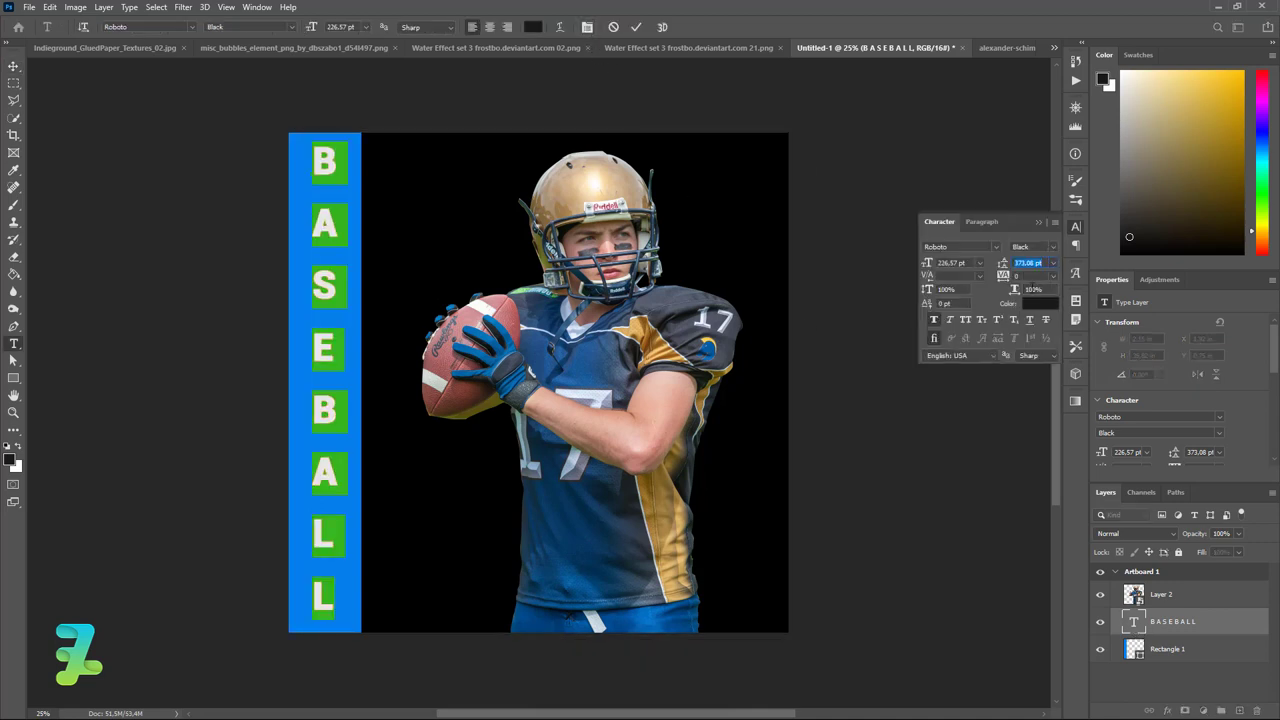
{"action": "left_click", "coordinate": [1053, 264]}
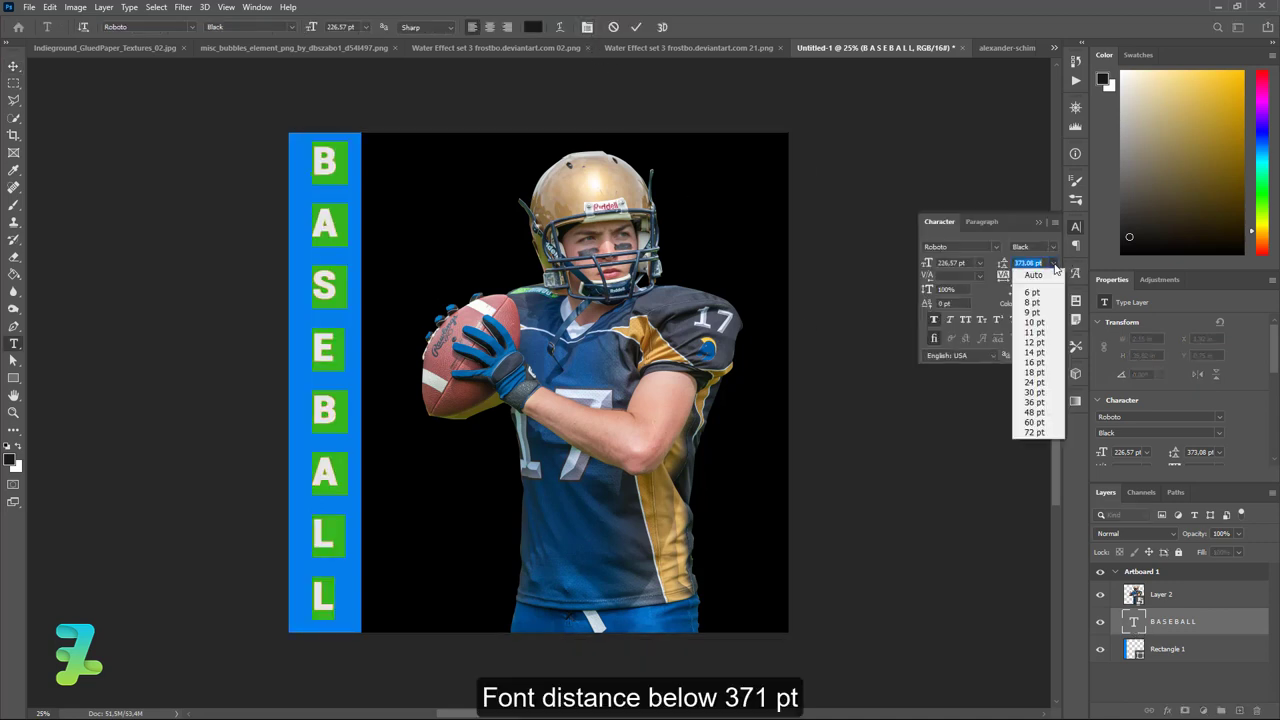
{"action": "left_click", "coordinate": [1038, 433]}
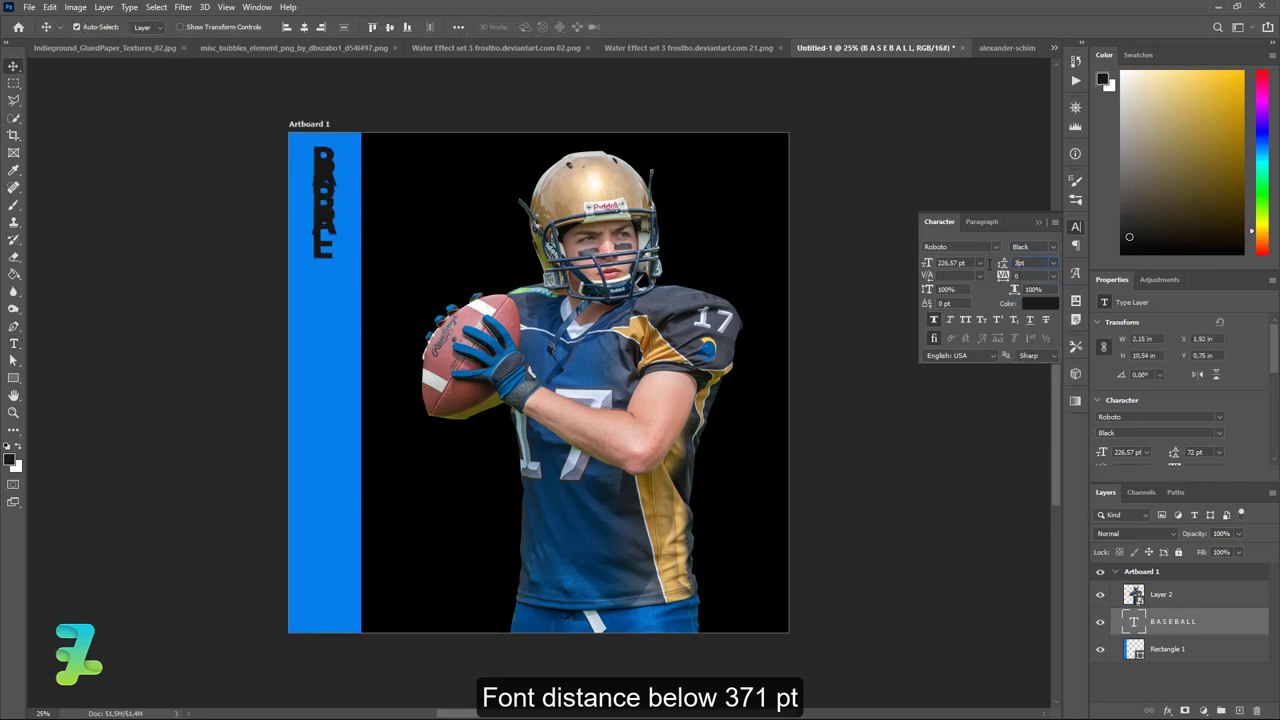
{"action": "type", "text": "300"}
{"action": "type", "text": "305"}
{"action": "key", "text": "Return"}
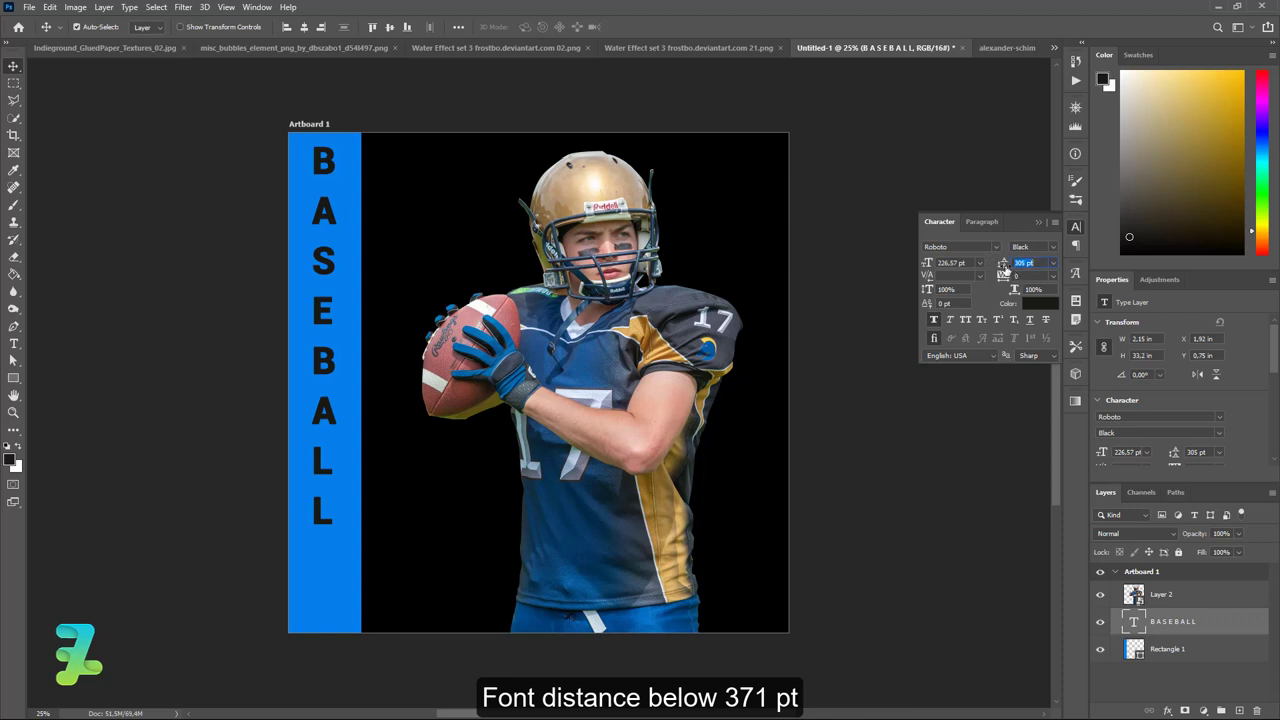
{"action": "left_click_drag", "start_coordinate": [1005, 270], "coordinate": [1006, 268]}
{"action": "key", "text": "Return"}
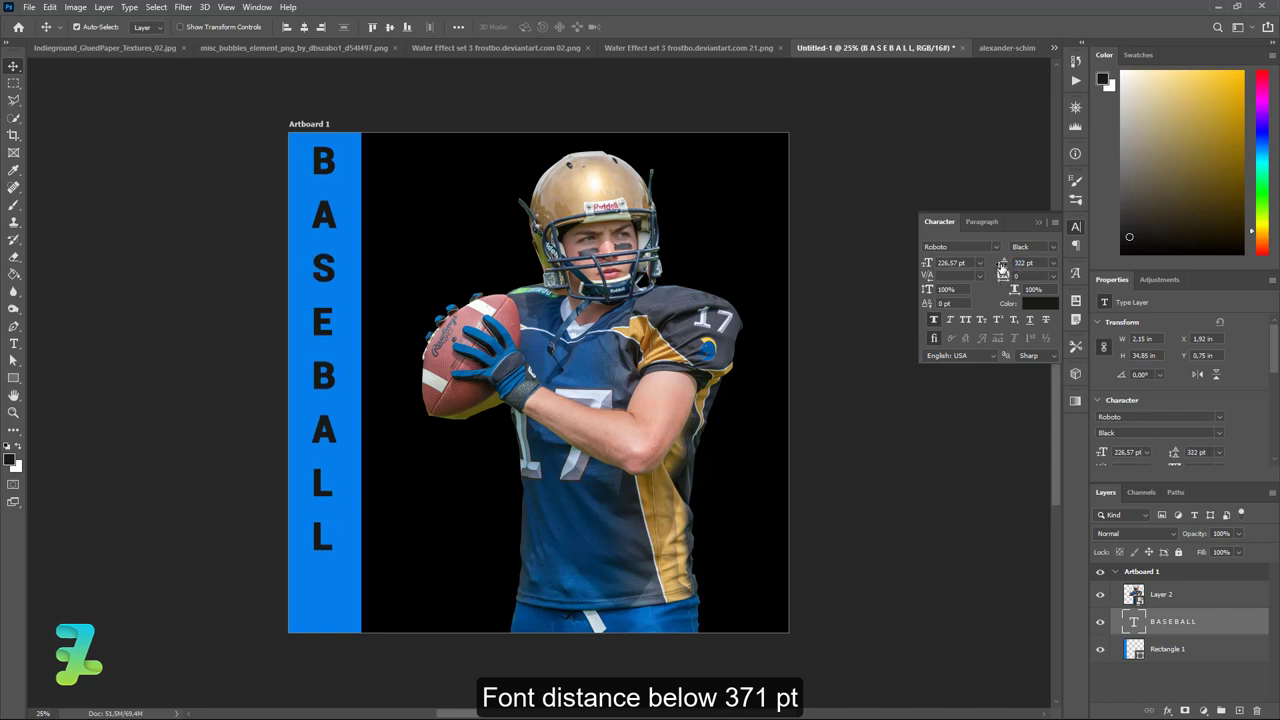
{"action": "left_click_drag", "start_coordinate": [1004, 268], "coordinate": [1006, 265]}
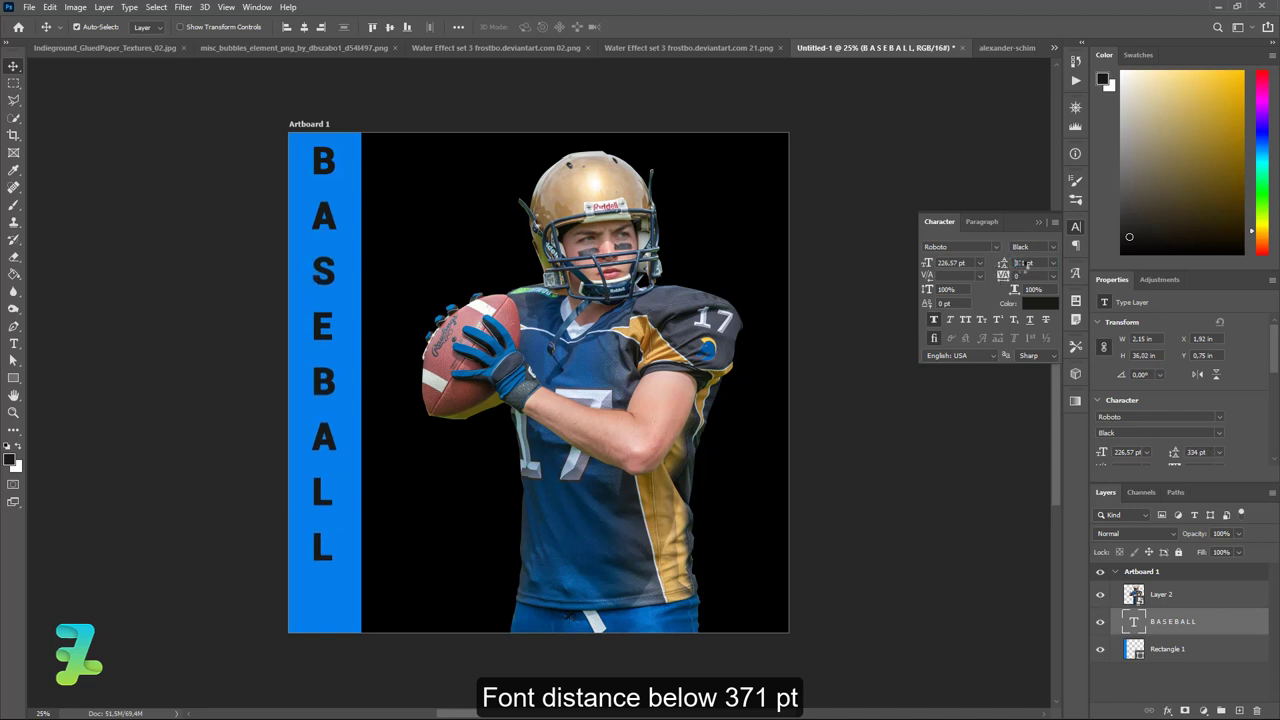
{"action": "key", "text": "Return"}
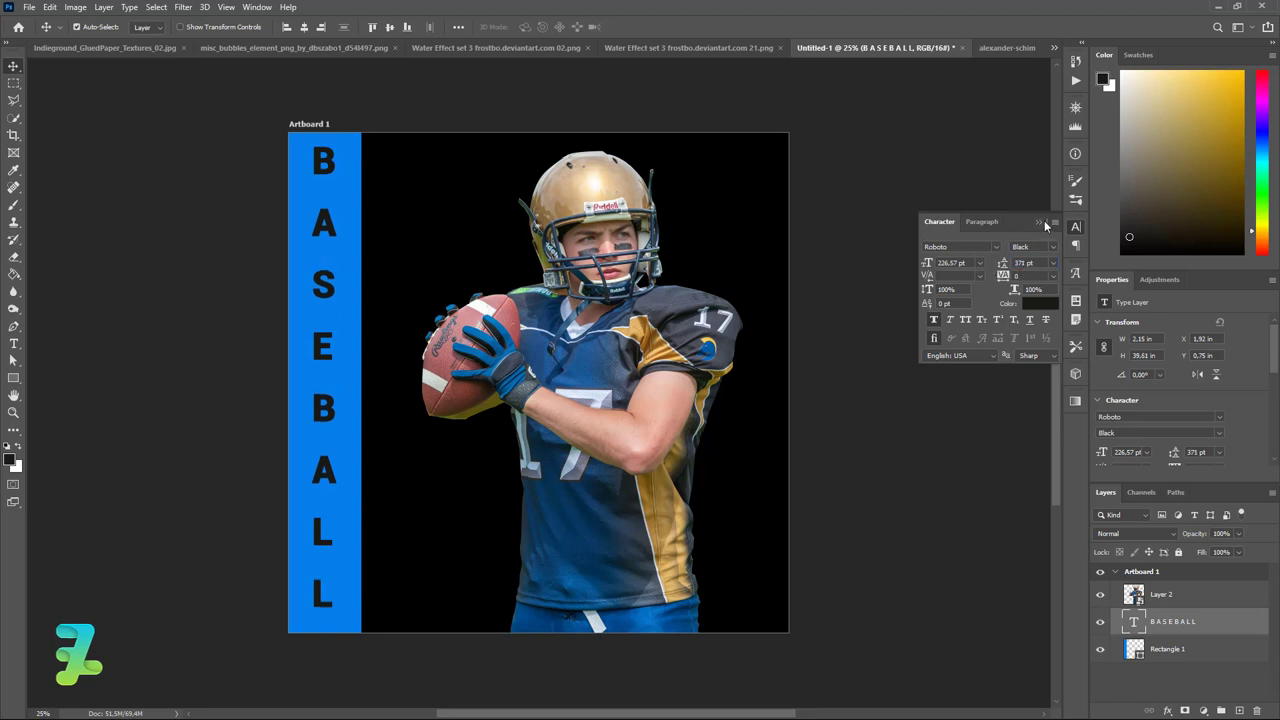
{"action": "left_click", "coordinate": [1040, 223]}
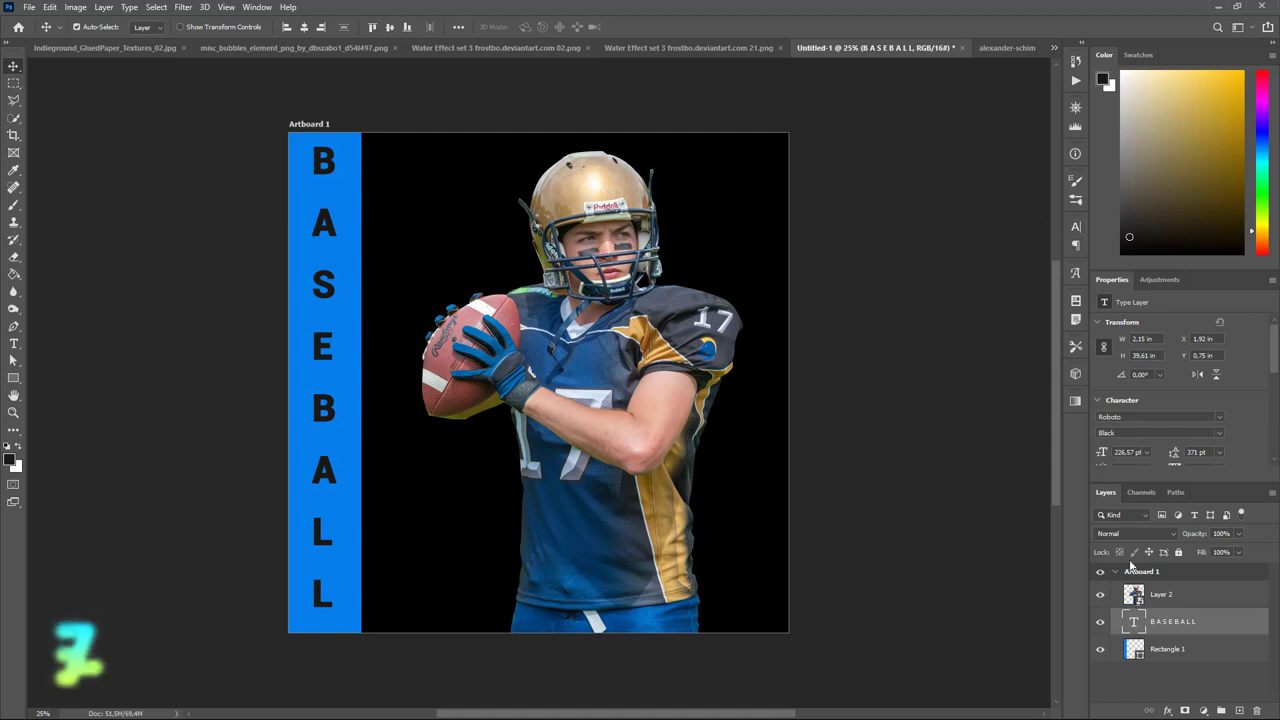
Step: Centre BASEBALL vertically on the bar and duplicate the text layer
{"action": "left_click", "coordinate": [1133, 649], "text": "ctrl"}
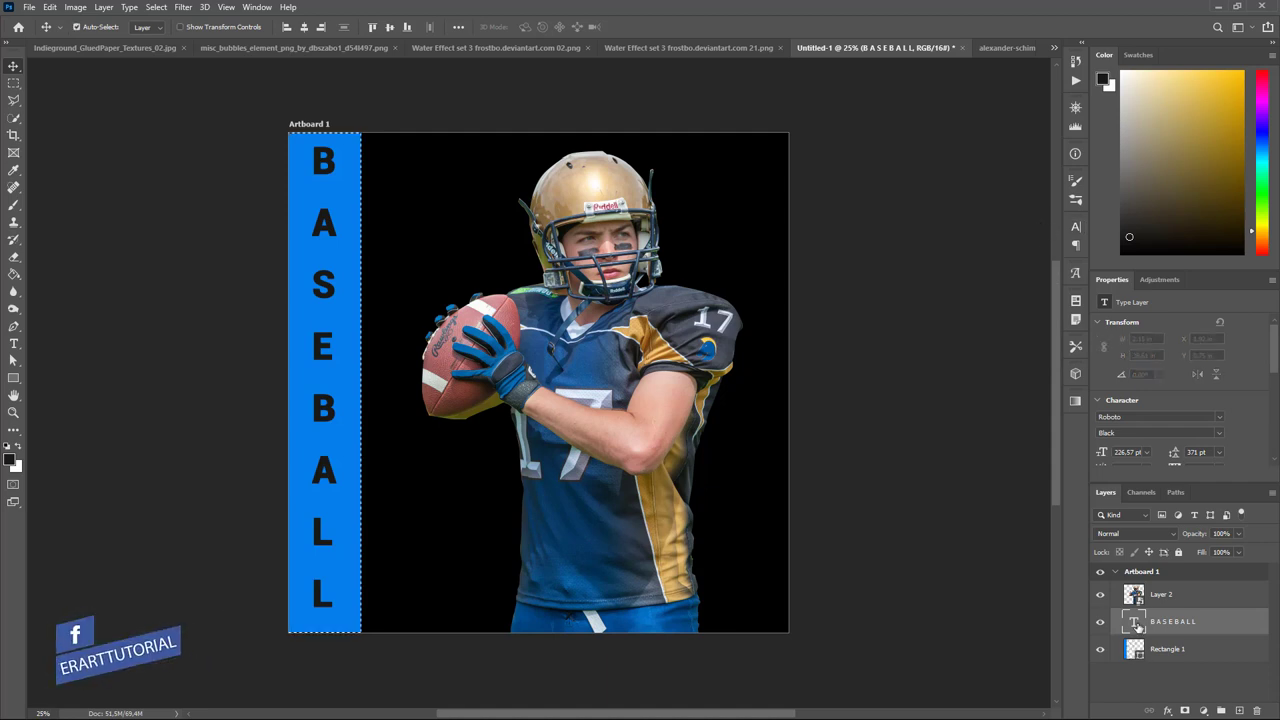
{"action": "left_click", "coordinate": [391, 29]}
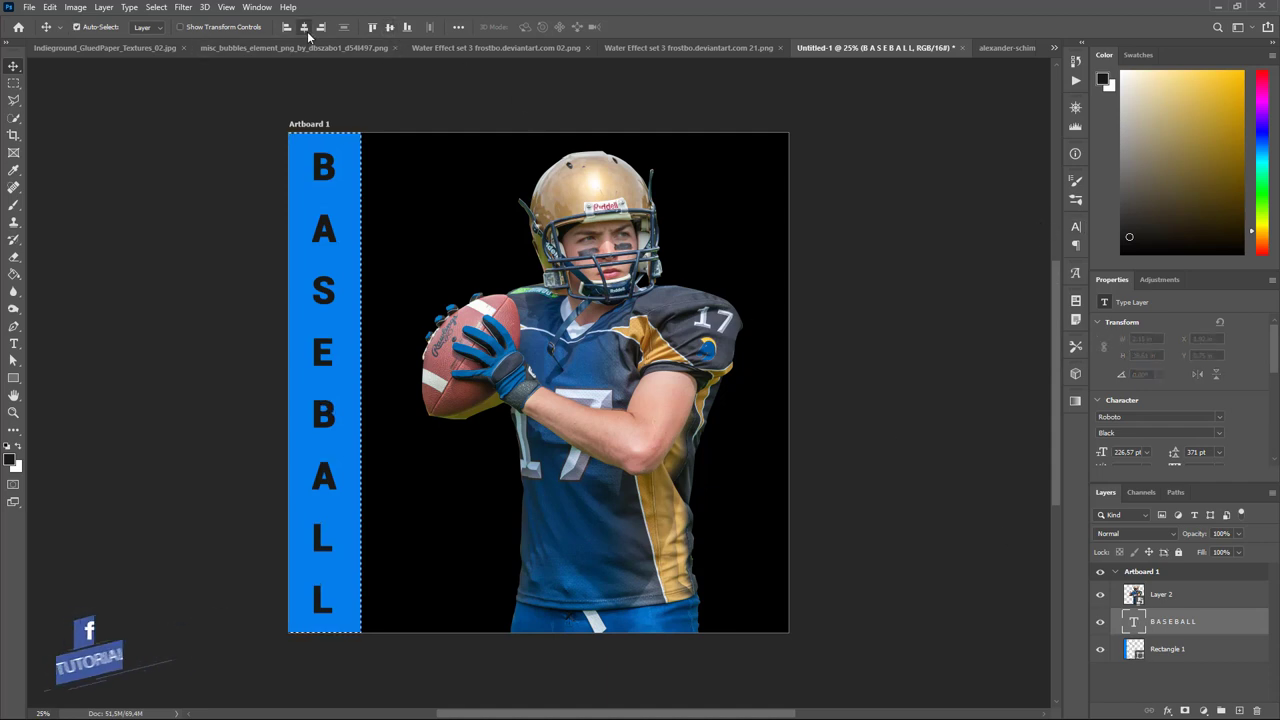
{"action": "key", "text": "ctrl+d"}
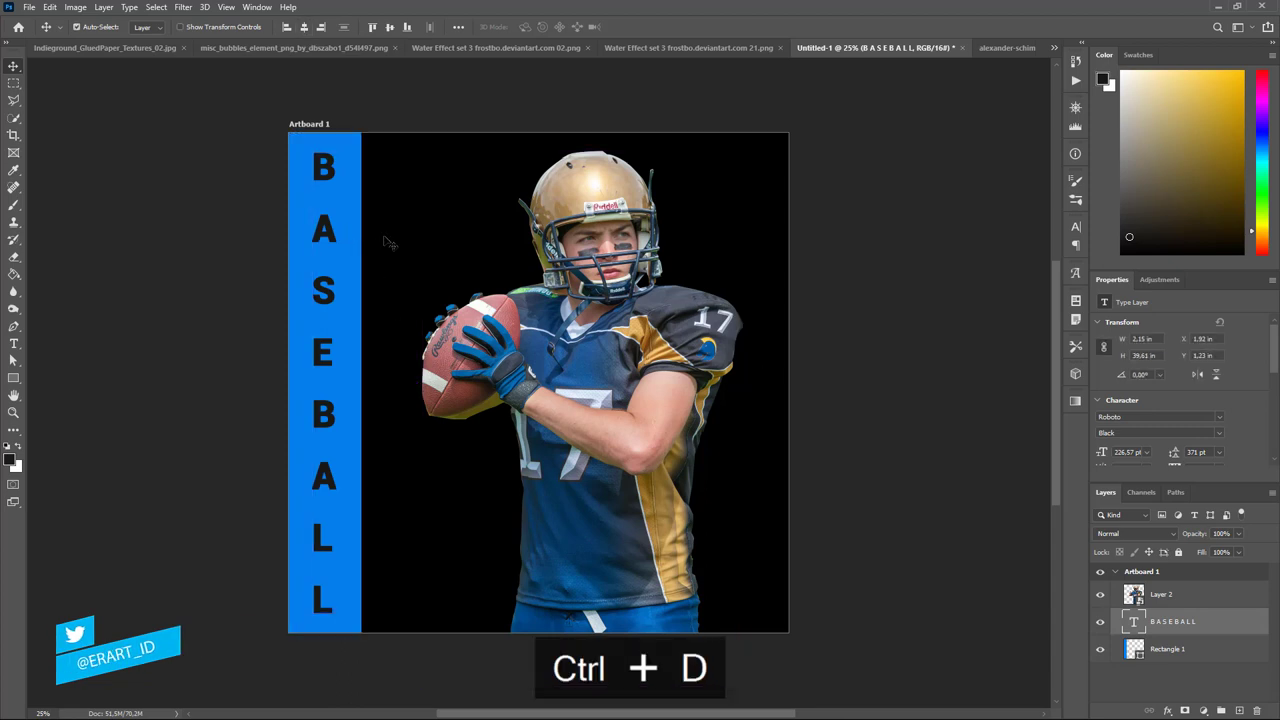
{"action": "key", "text": "ctrl+j"}
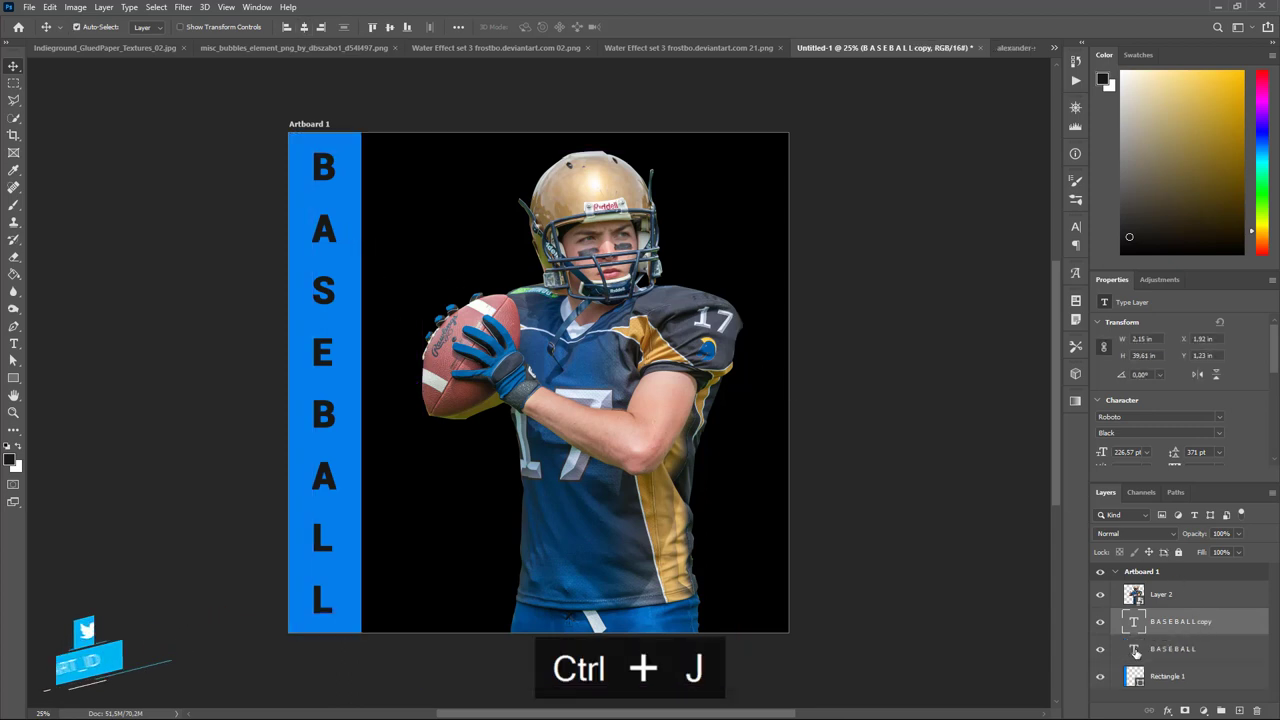
Step: Recolour the original BASEBALL text to dark blue #224a6c
{"action": "left_click", "coordinate": [1135, 650]}
{"action": "double_click", "coordinate": [1135, 650]}
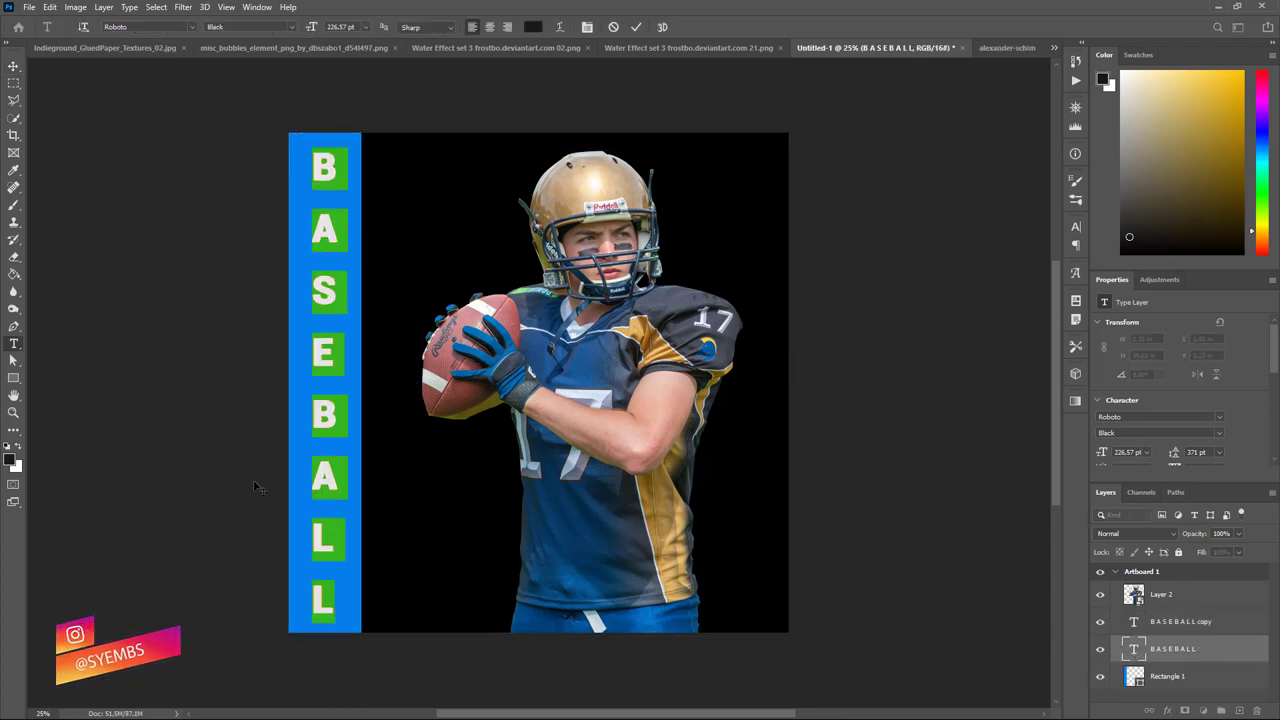
{"action": "left_click", "coordinate": [12, 458]}
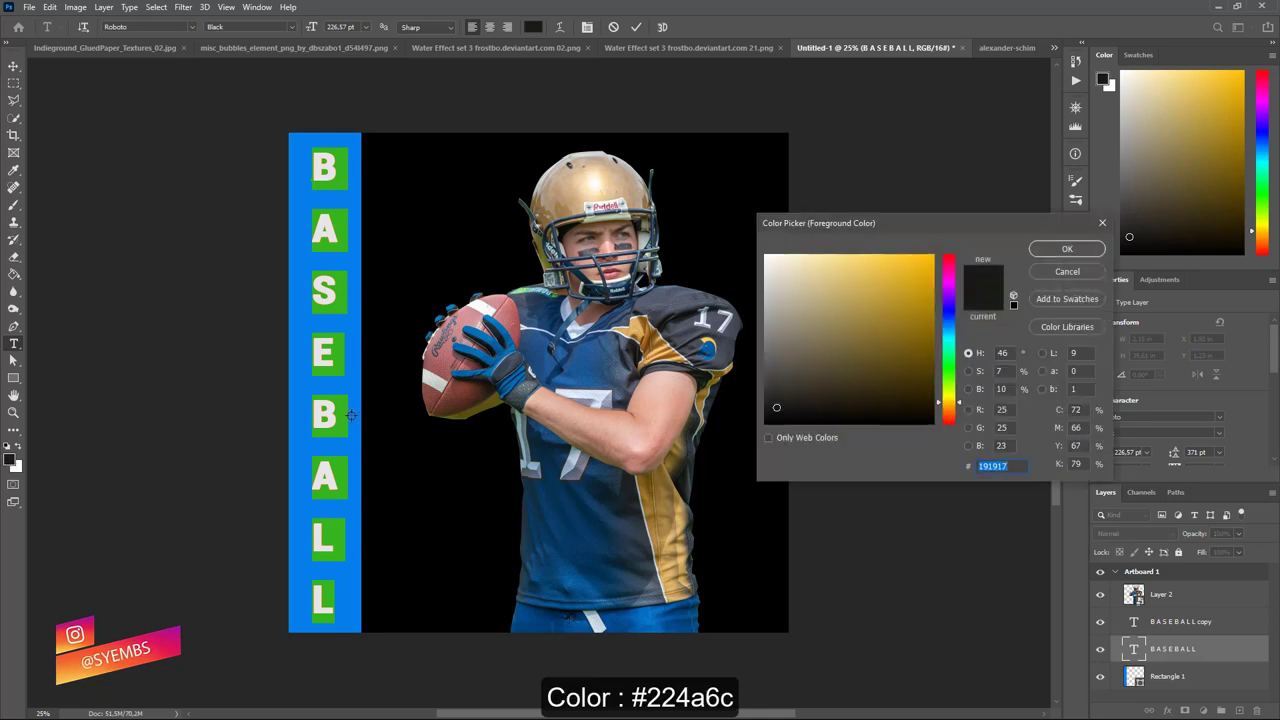
{"action": "left_click", "coordinate": [351, 415]}
{"action": "type", "text": "224a6c"}
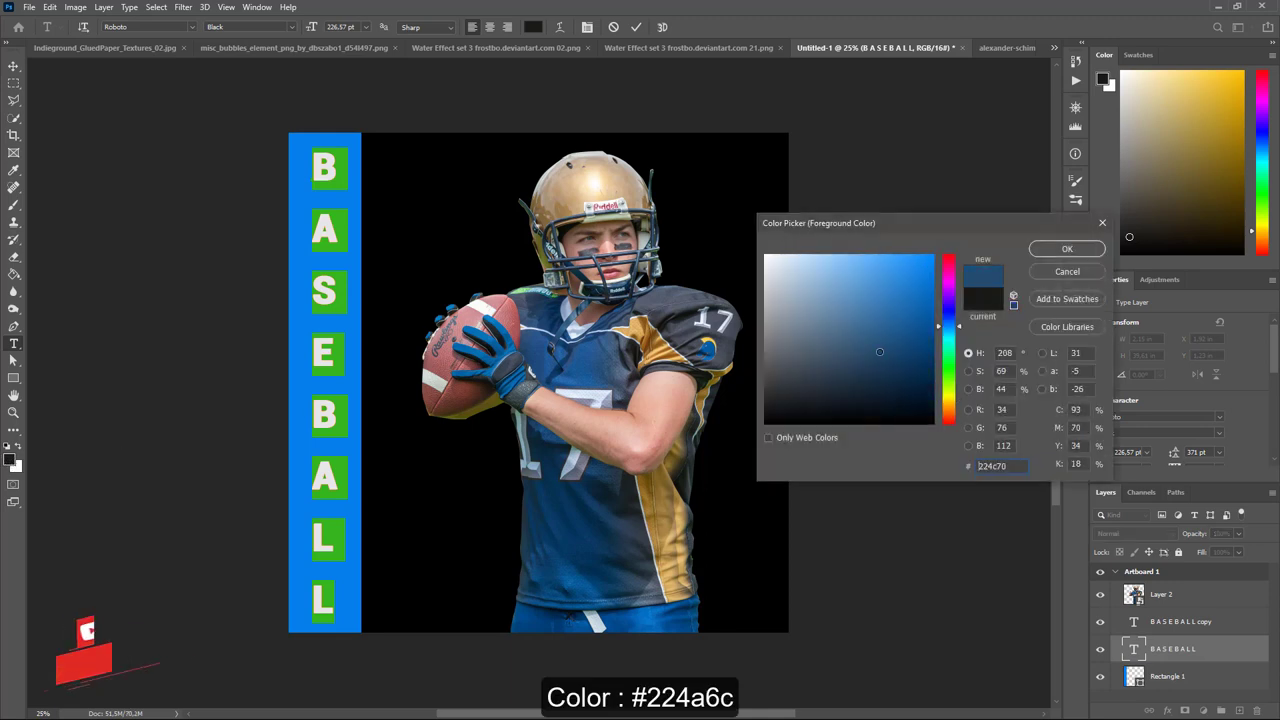
{"action": "left_click", "coordinate": [1050, 252]}
{"action": "left_click", "coordinate": [14, 65]}
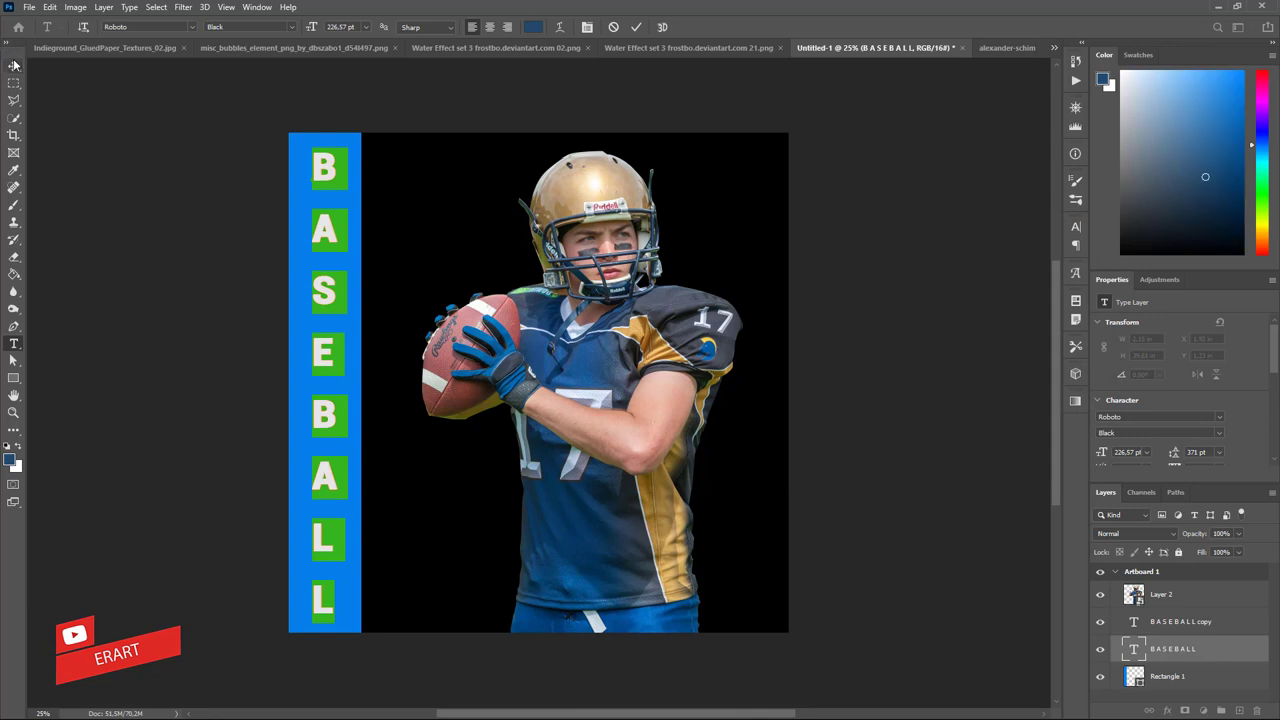
Step: Nudge the dark blue BASEBALL a few pixels right and down
{"action": "key", "text": "Right"}
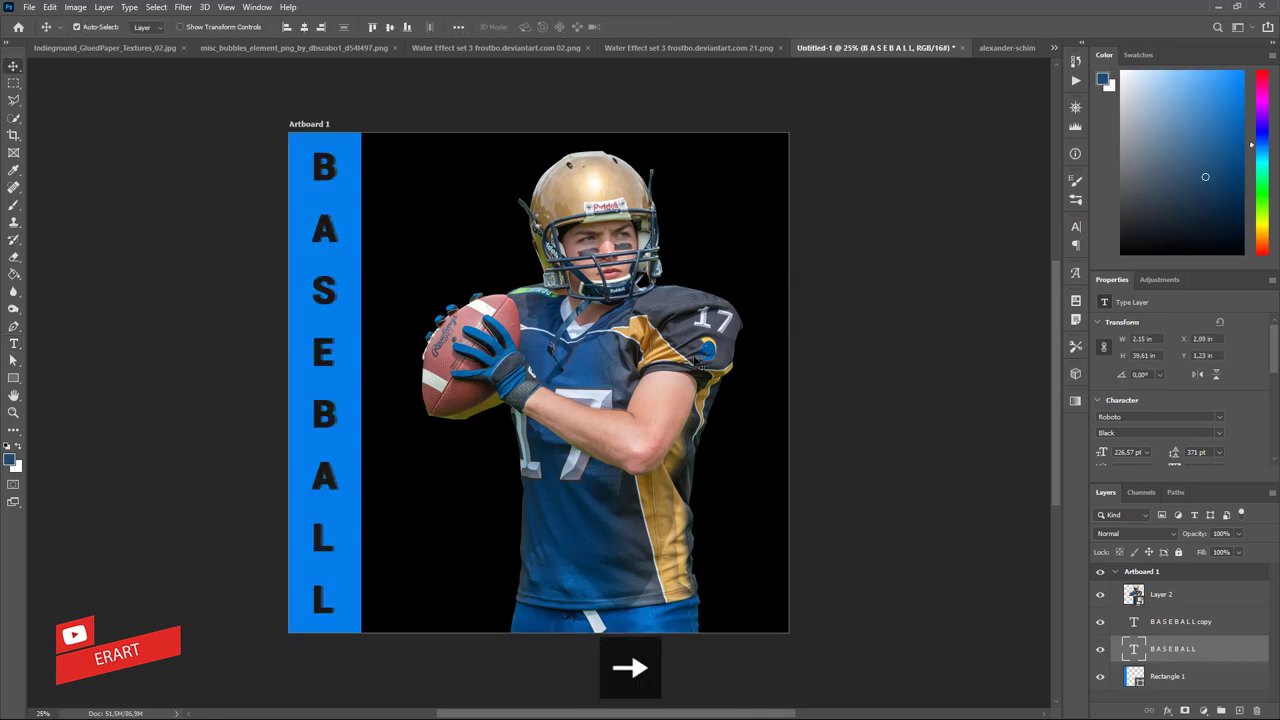
{"action": "key", "text": "Down"}
{"action": "key", "text": "Down"}
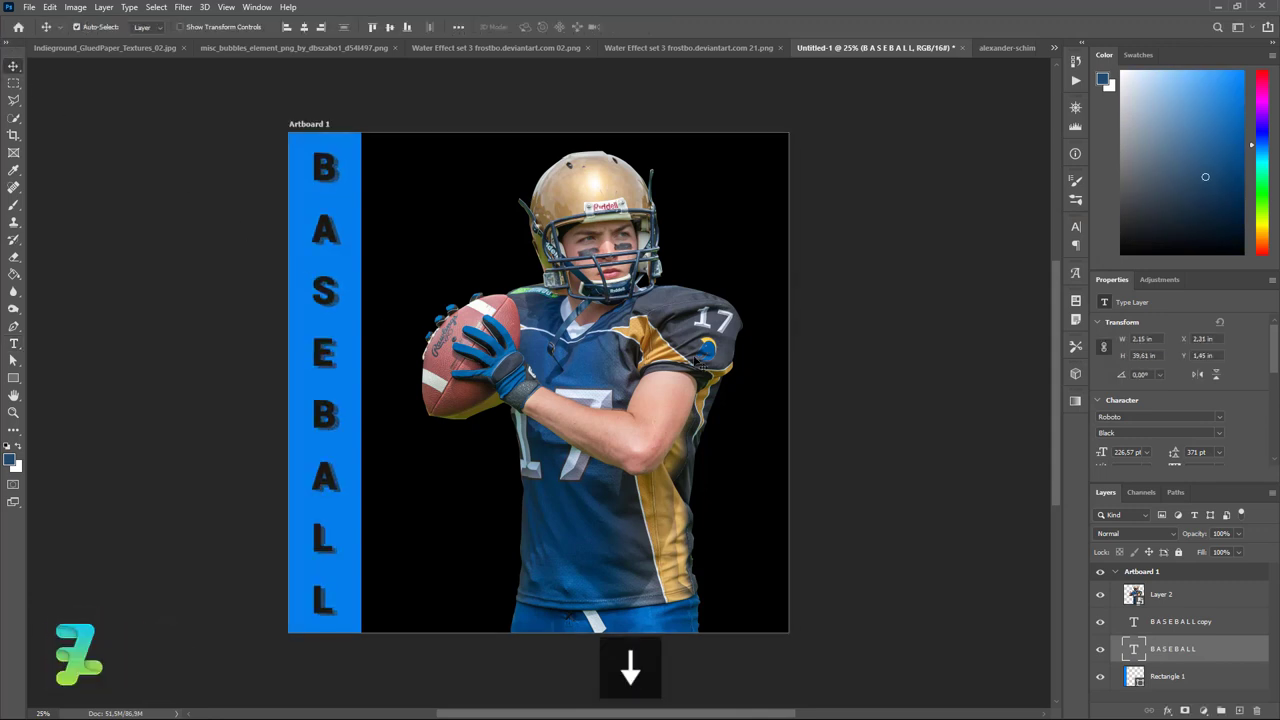
{"action": "key", "text": "Right"}
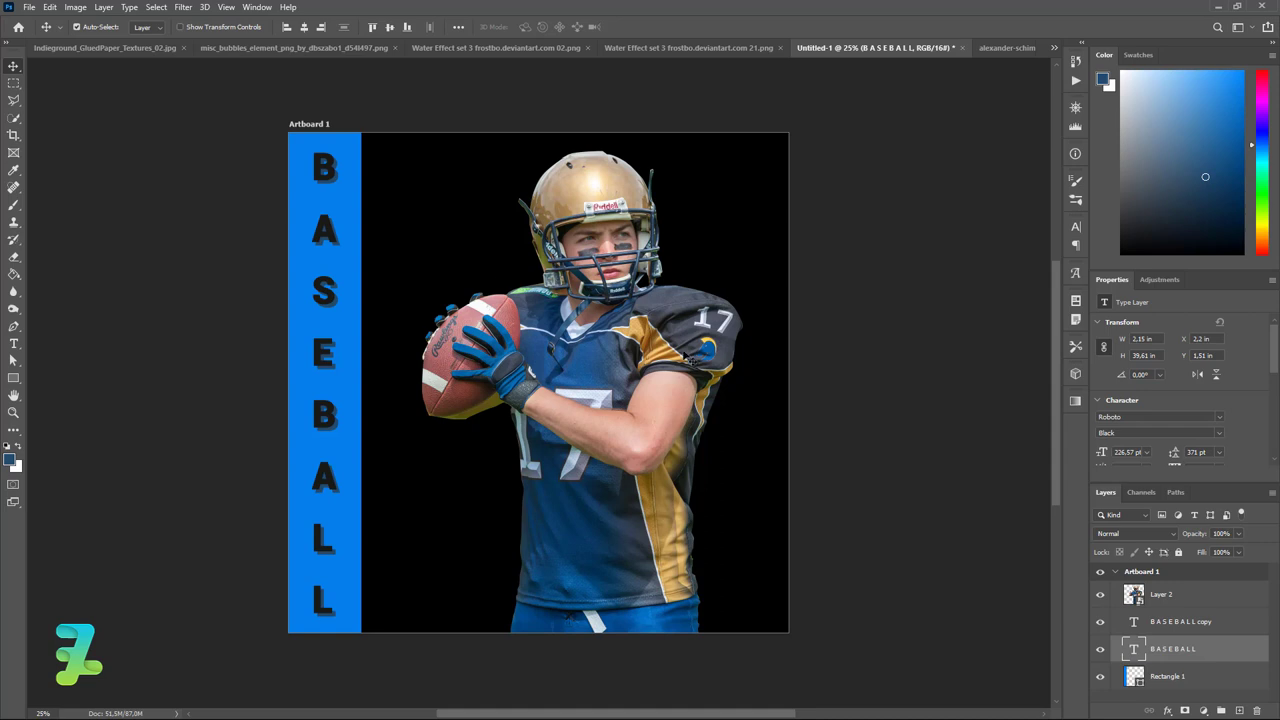
Step: Select Rectangle 1 and undo an accidental new layer and layer reorder
{"action": "left_click", "coordinate": [1207, 680]}
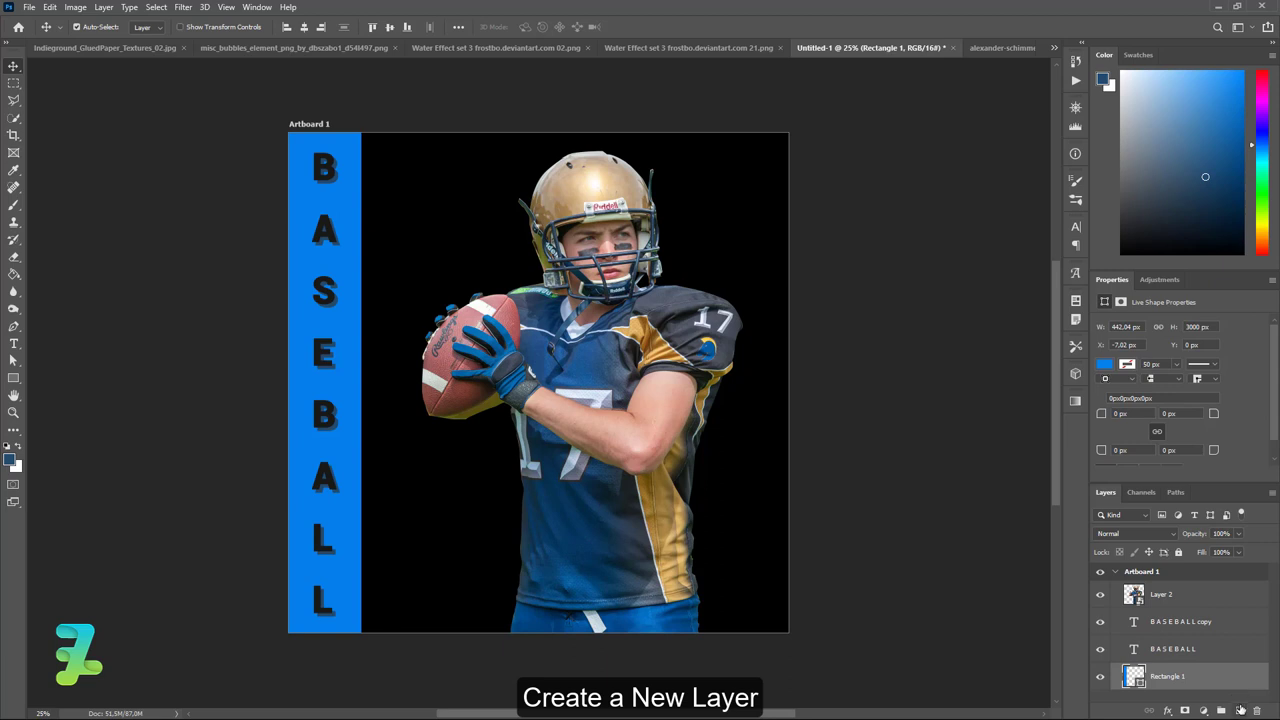
{"action": "left_click", "coordinate": [1240, 709]}
{"action": "key", "text": "ctrl+z"}
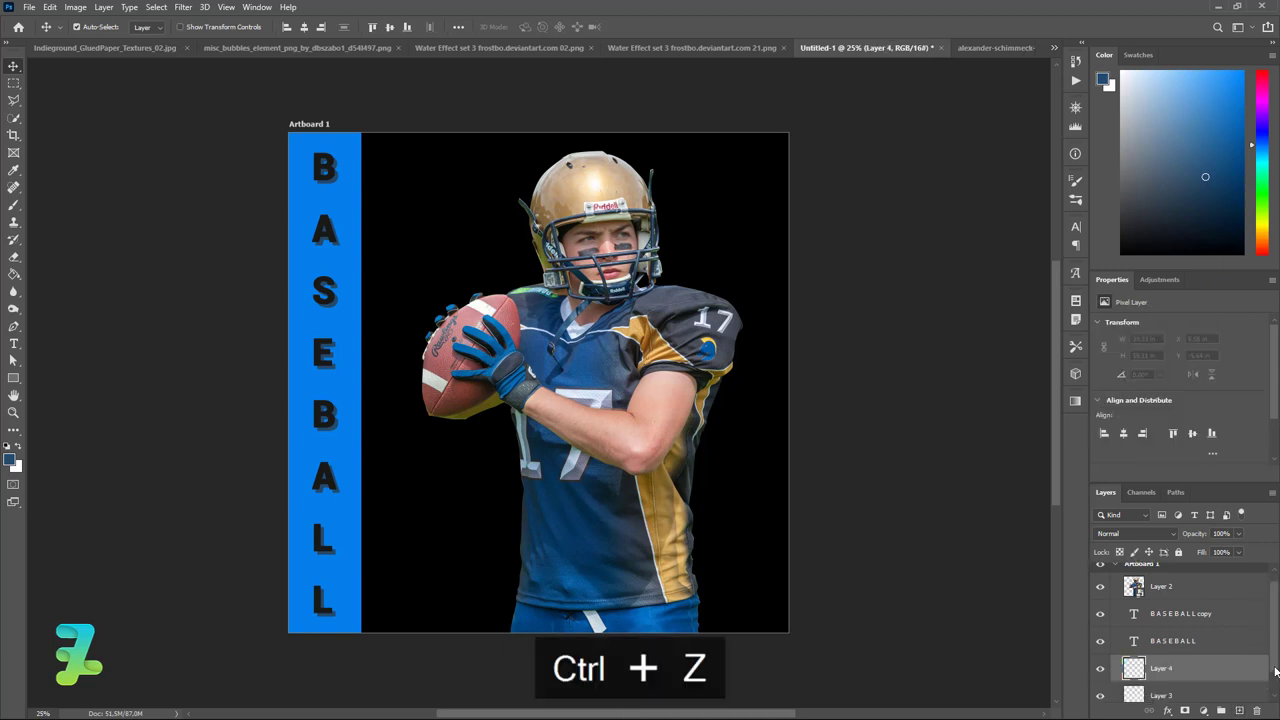
{"action": "key", "text": "ctrl+z"}
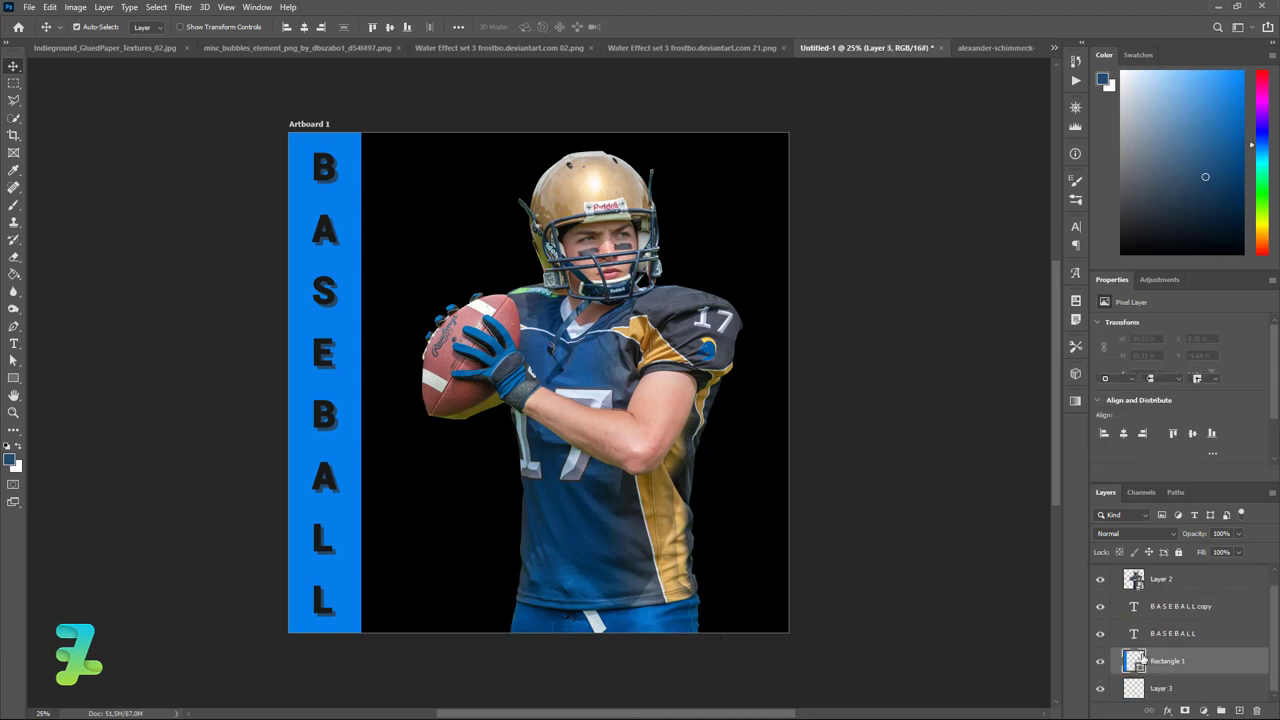
{"action": "key", "text": "ctrl+z"}
{"action": "key", "text": "ctrl+z"}
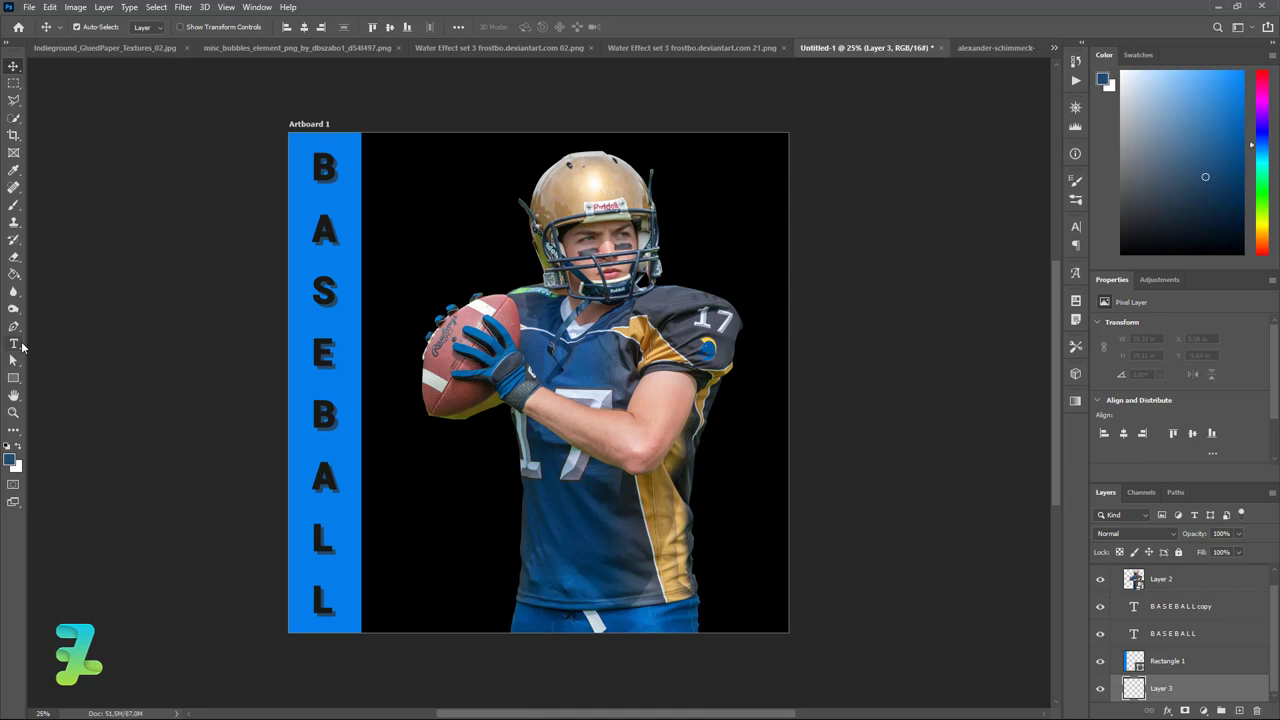
Step: Set the foreground colour to blue #0581ec for the Type tool
{"action": "left_click", "coordinate": [15, 344]}
{"action": "left_click", "coordinate": [10, 459]}
{"action": "type", "text": "0581ec"}
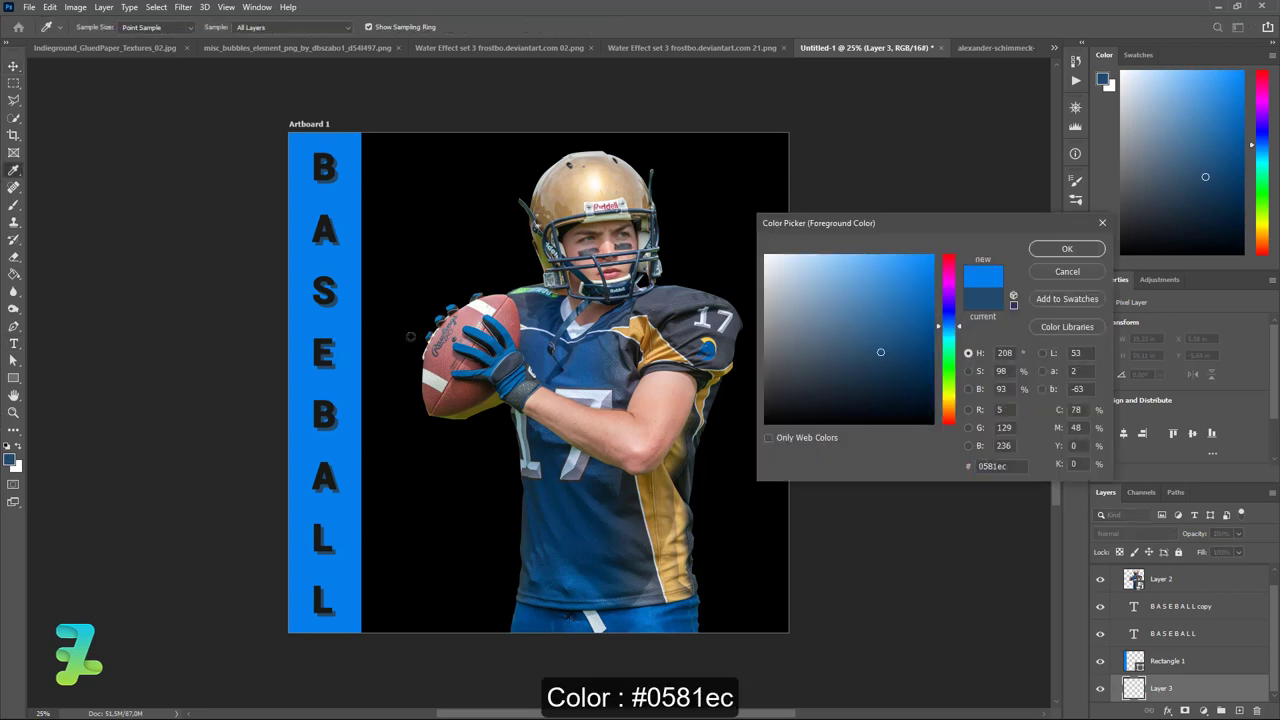
{"action": "key", "text": "Return"}
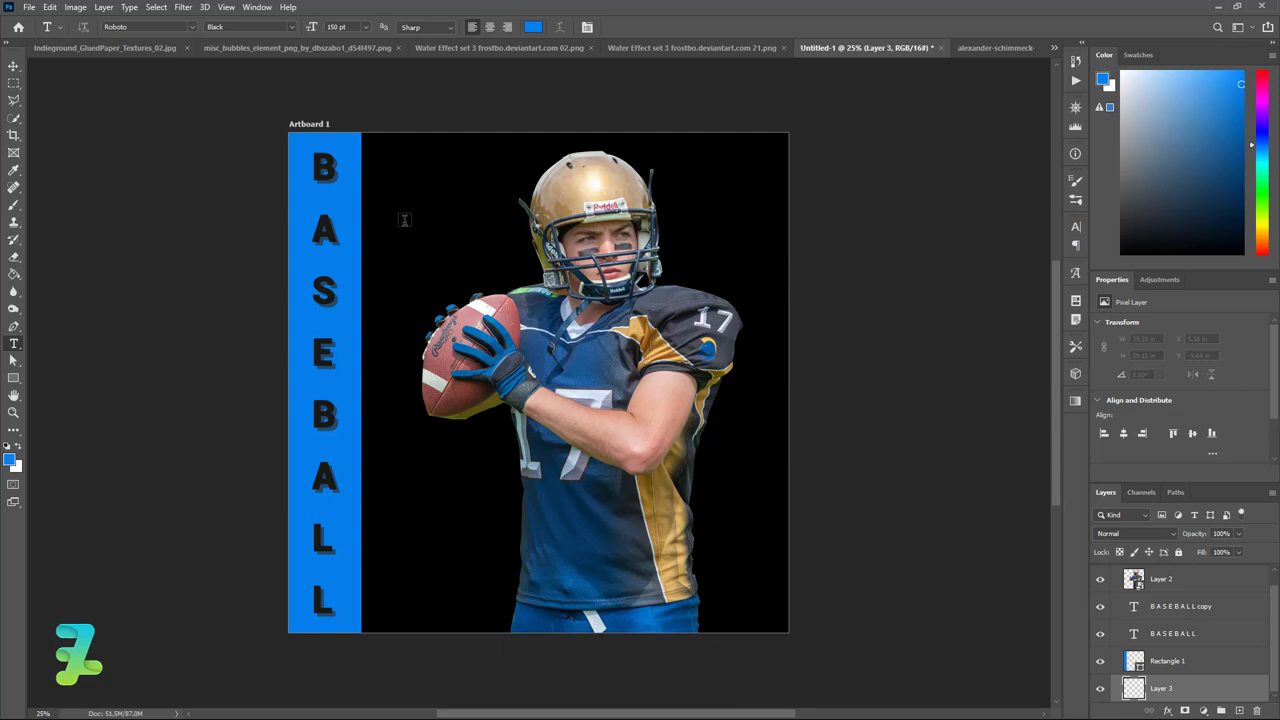
Step: Type RIDDELL beside the BASEBALL bar and move it up toward the top
{"action": "left_click", "coordinate": [405, 219]}
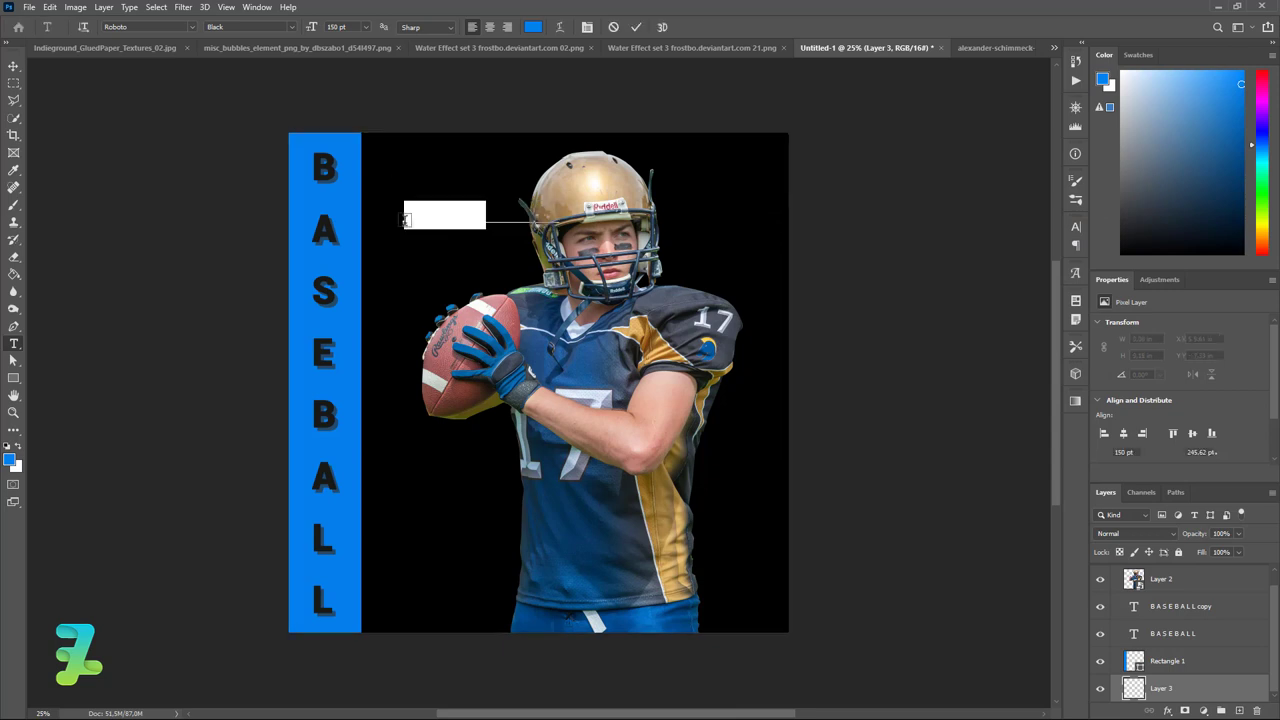
{"action": "key", "text": "ctrl+a"}
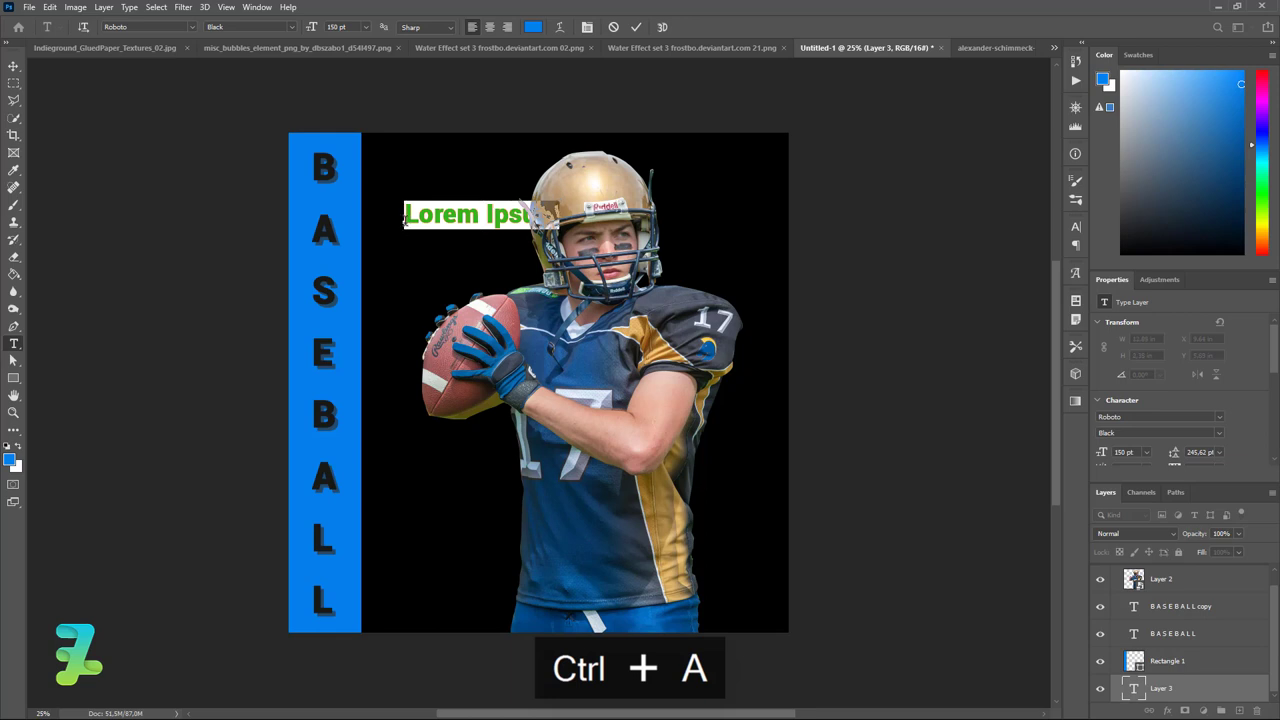
{"action": "type", "text": "B"}
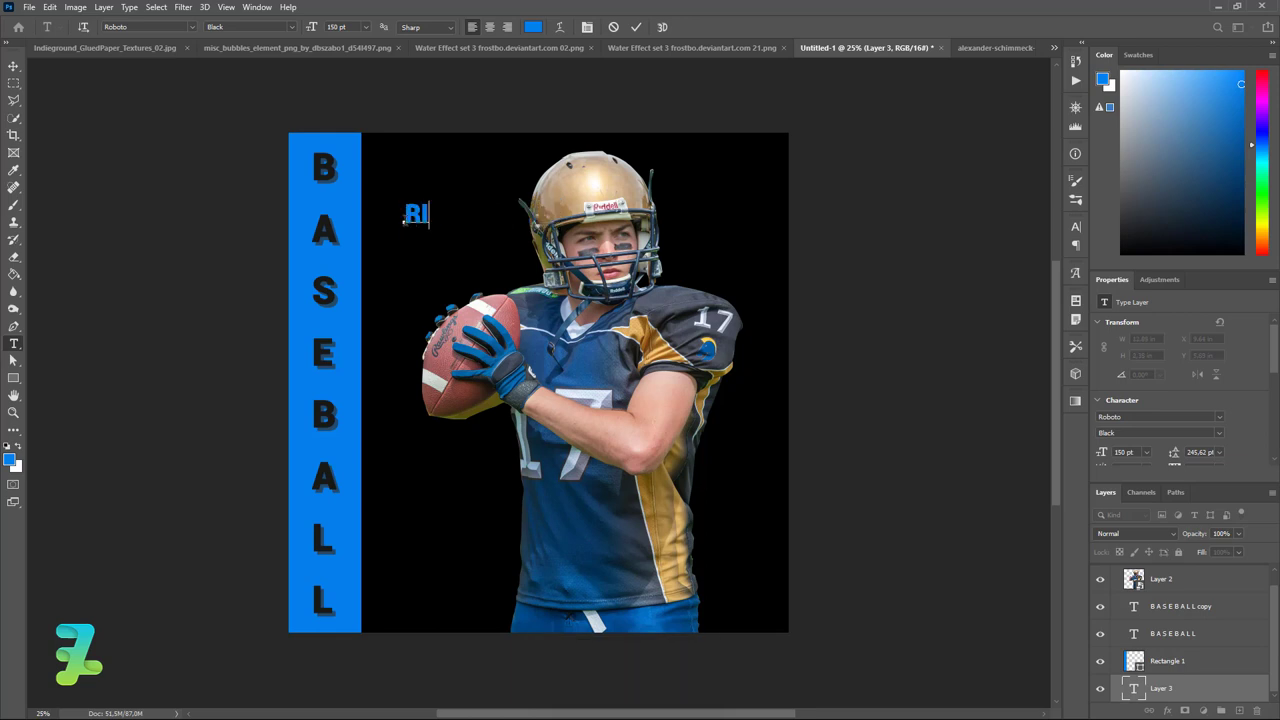
{"action": "type", "text": "DDE"}
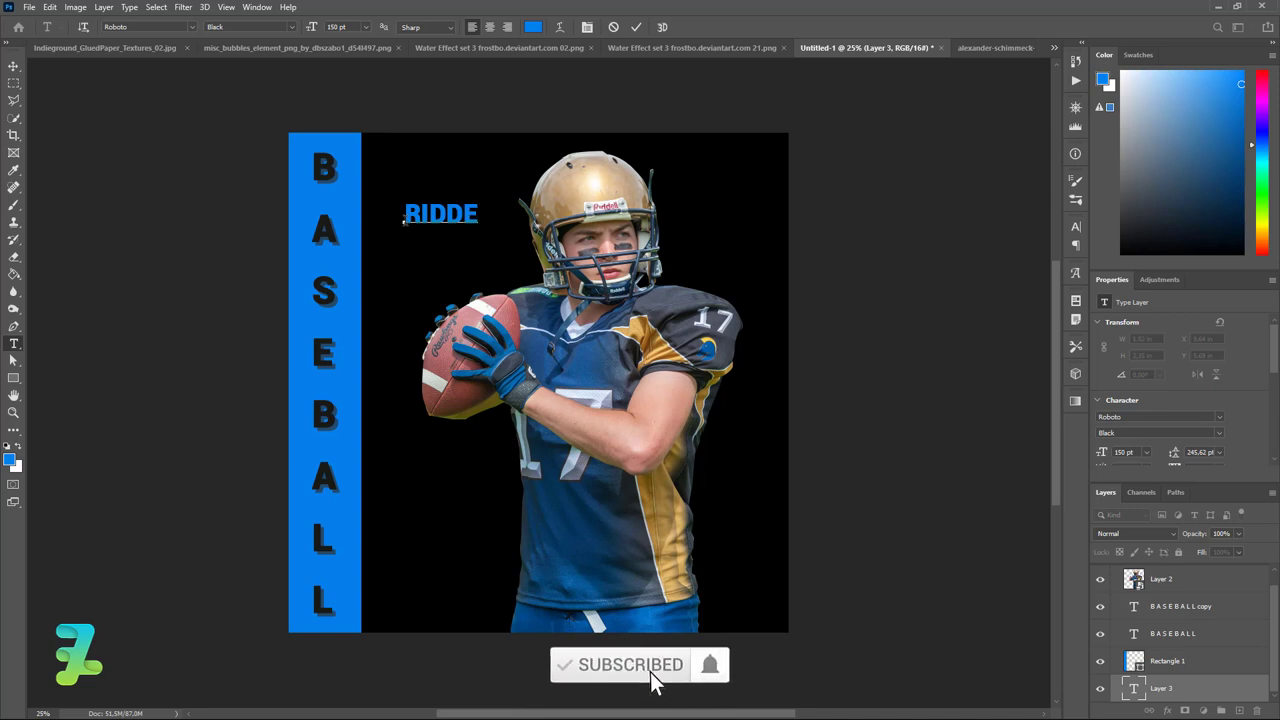
{"action": "key", "text": "BackSpace"}
{"action": "type", "text": "ell"}
{"action": "key", "text": "BackSpace"}
{"action": "key", "text": "BackSpace"}
{"action": "key", "text": "BackSpace"}
{"action": "type", "text": "ELL"}
{"action": "left_click", "coordinate": [14, 66]}
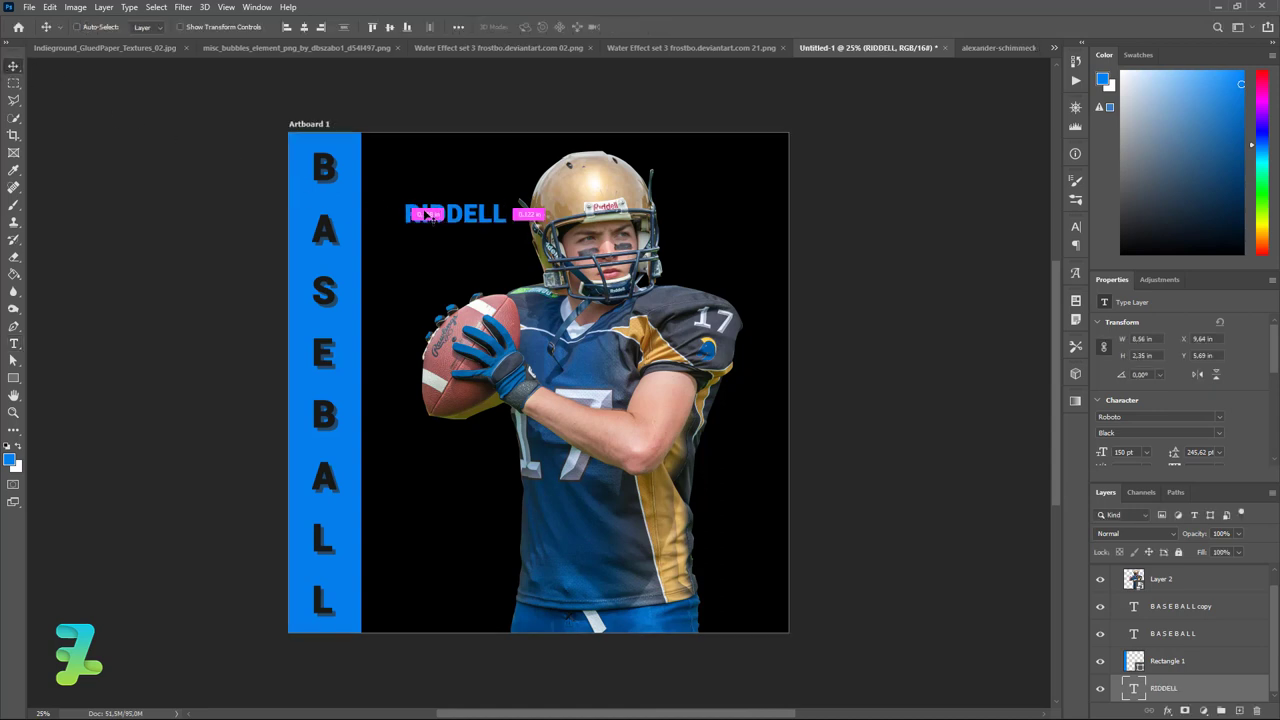
{"action": "left_click_drag", "start_coordinate": [422, 210], "coordinate": [394, 155]}
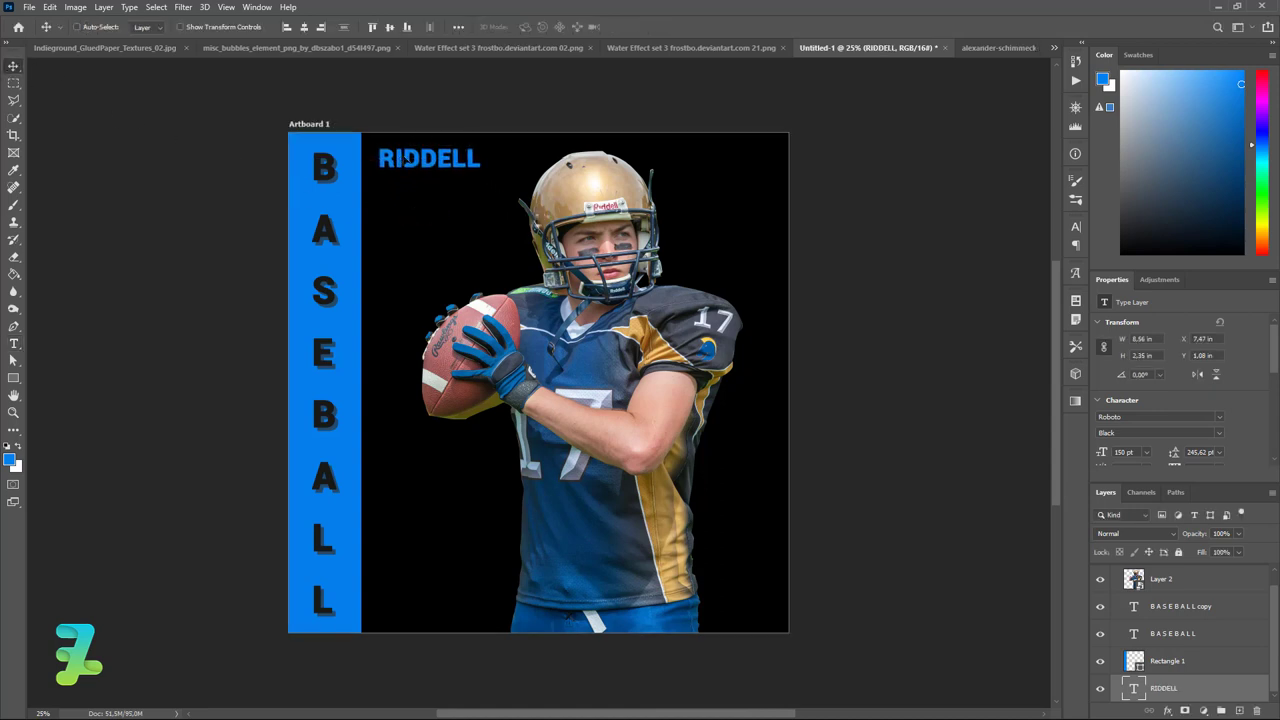
Step: Enlarge RIDDELL across the top of the poster and skew it into a rightward slant
{"action": "key", "text": "ctrl+t"}
{"action": "mouse_move", "coordinate": [486, 172]}
{"action": "left_mouse_down"}
{"action": "mouse_move", "coordinate": [737, 298]}
{"action": "mouse_move", "coordinate": [788, 304]}
{"action": "left_mouse_up"}
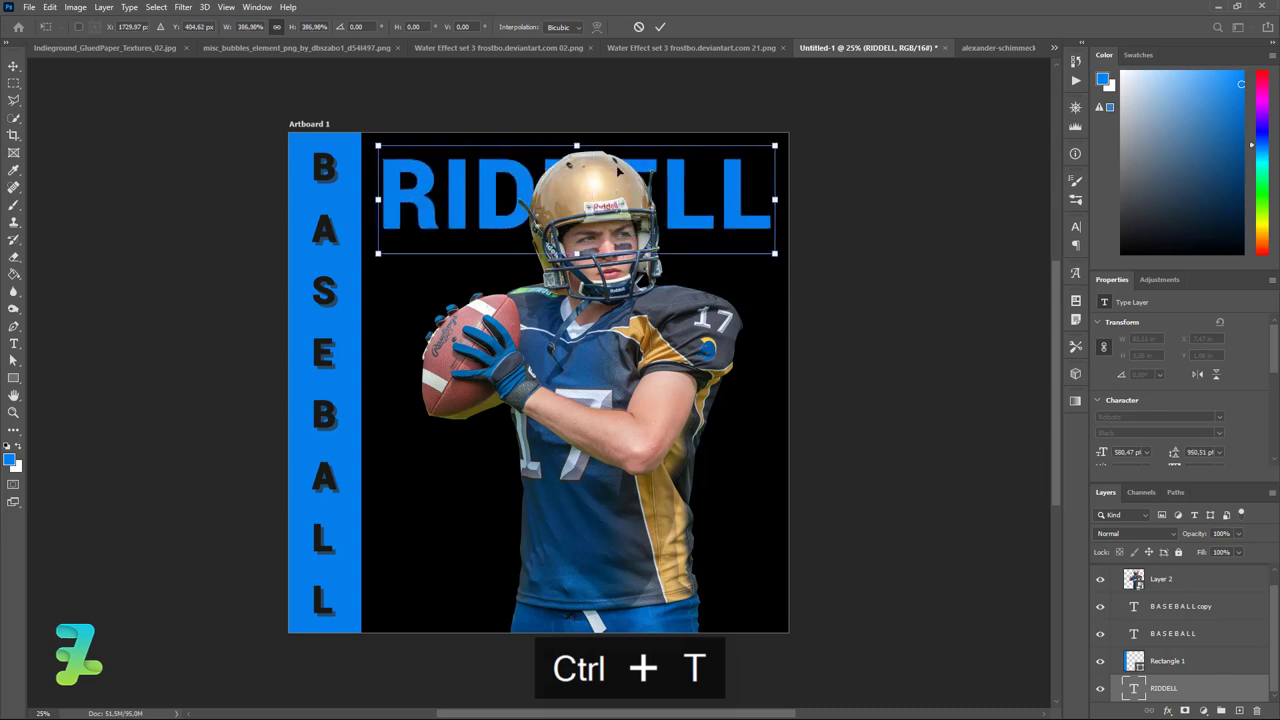
{"action": "right_click", "coordinate": [568, 166]}
{"action": "left_click", "coordinate": [585, 210]}
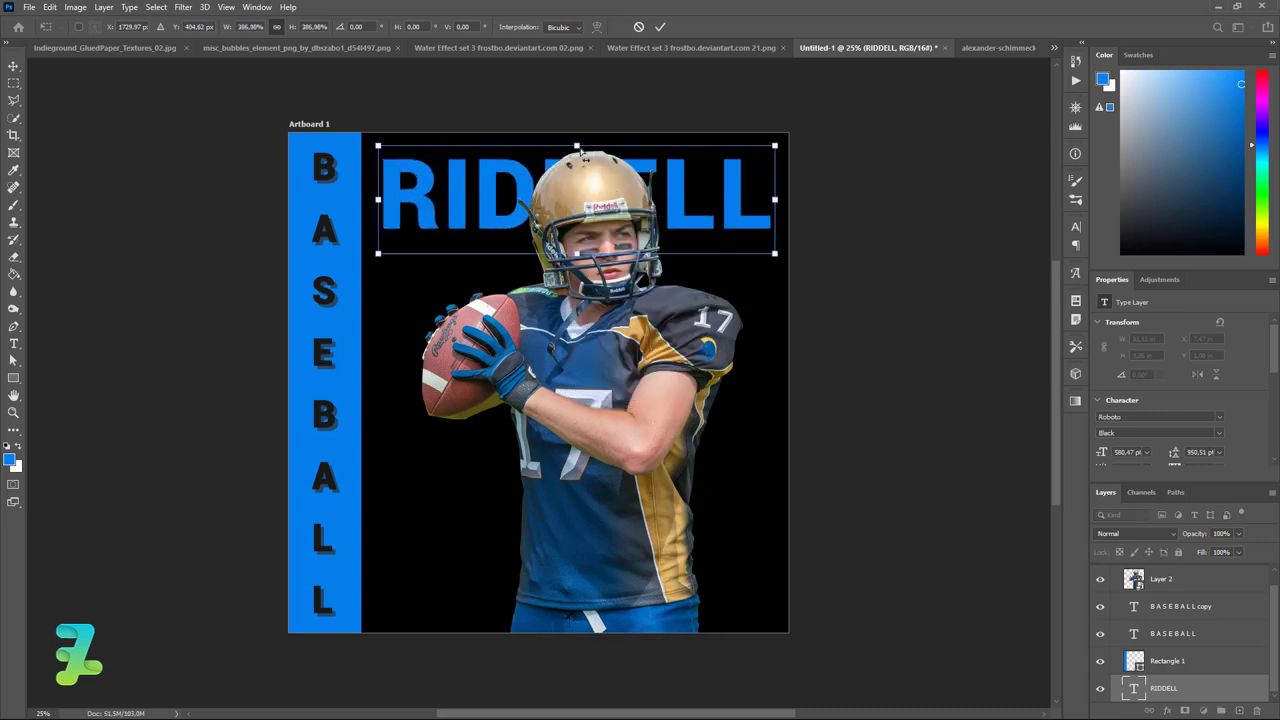
{"action": "left_click_drag", "start_coordinate": [592, 150], "coordinate": [607, 153]}
{"action": "left_click", "coordinate": [12, 66]}
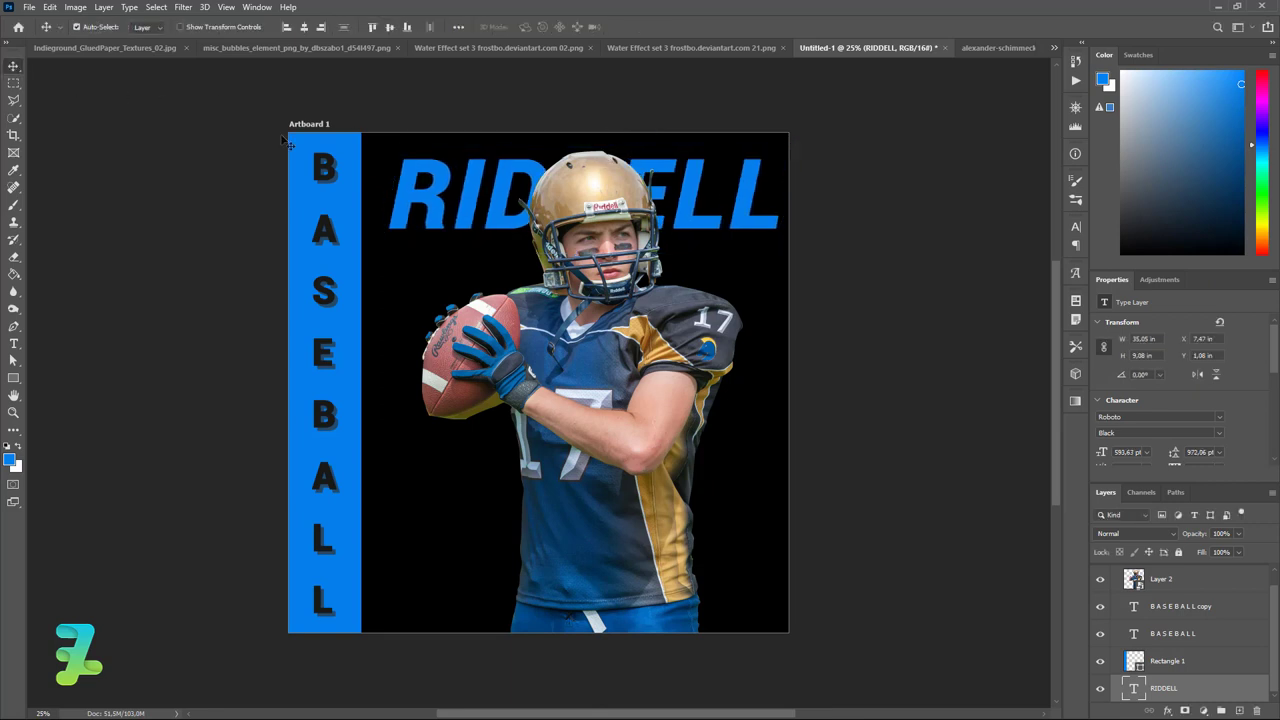
Step: Position the slanted RIDDELL at the top-left and duplicate it
{"action": "left_click_drag", "start_coordinate": [450, 192], "coordinate": [438, 180]}
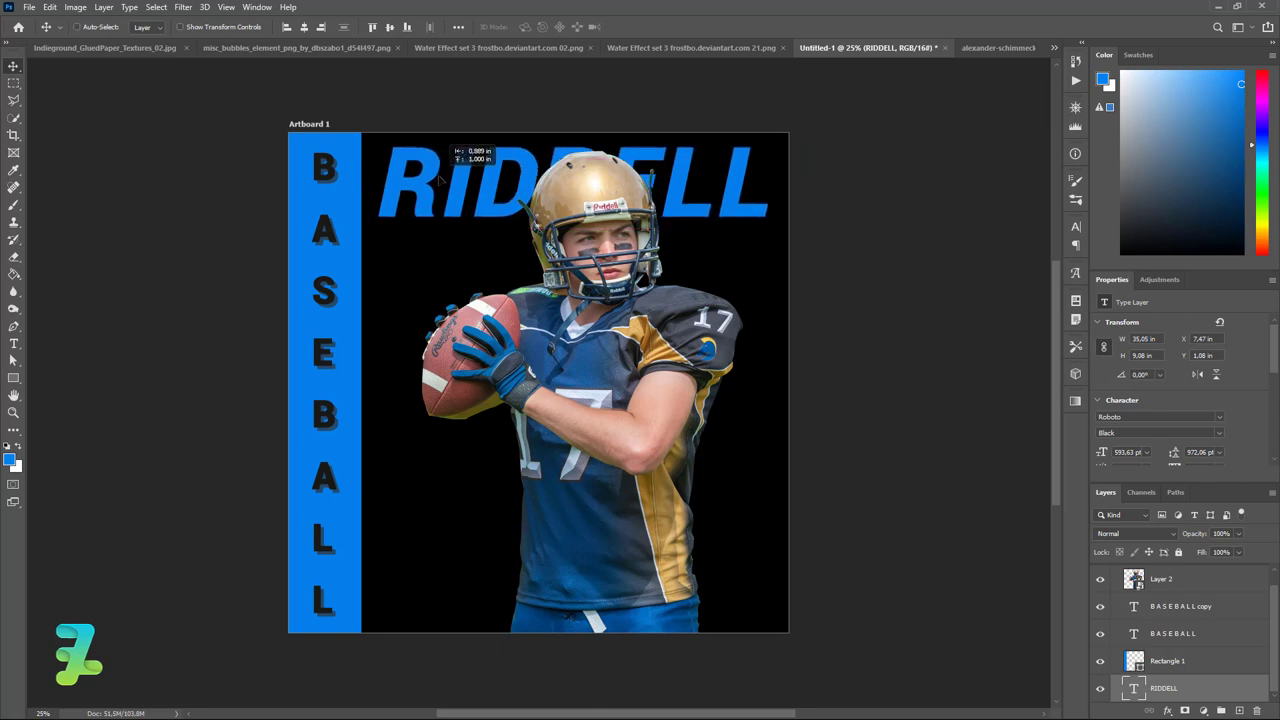
{"action": "key", "text": "Left"}
{"action": "key", "text": "Left"}
{"action": "key", "text": "Left"}
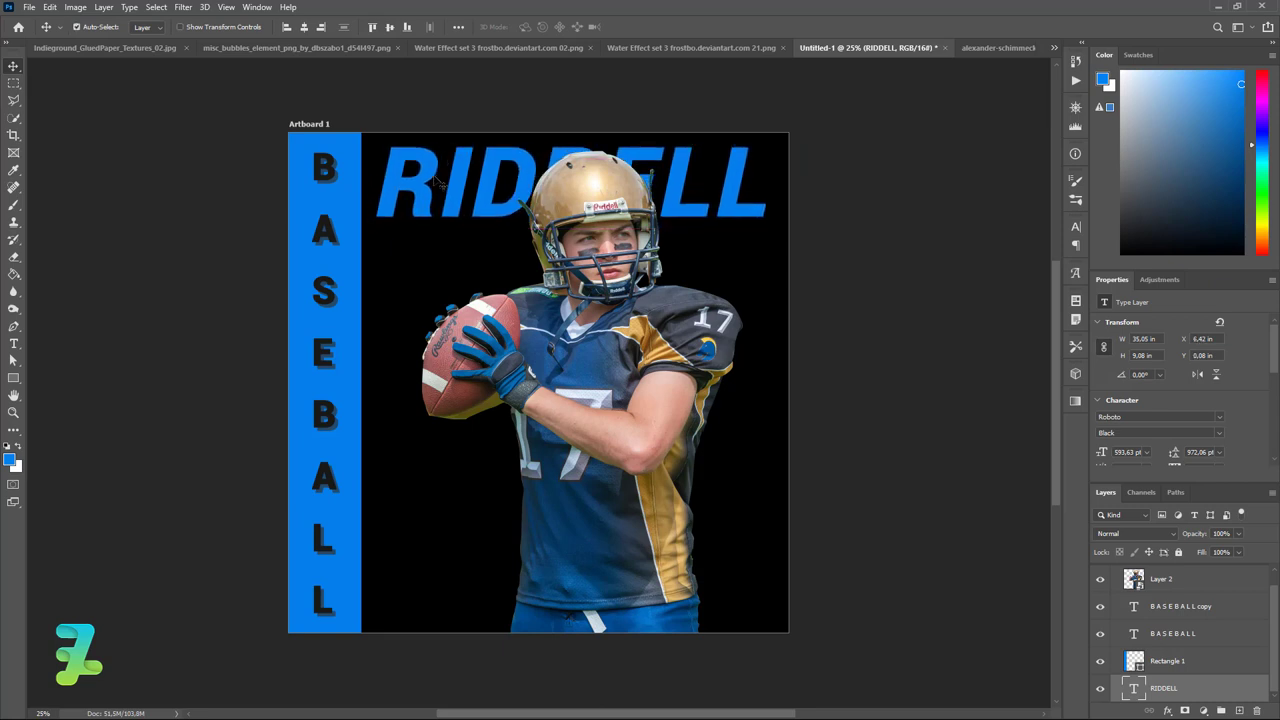
{"action": "key", "text": "ctrl+j"}
Step: Duplicate RIDDELL repeatedly, dragging each copy down to form evenly spaced rows
{"action": "left_click_drag", "start_coordinate": [474, 207], "coordinate": [462, 275]}
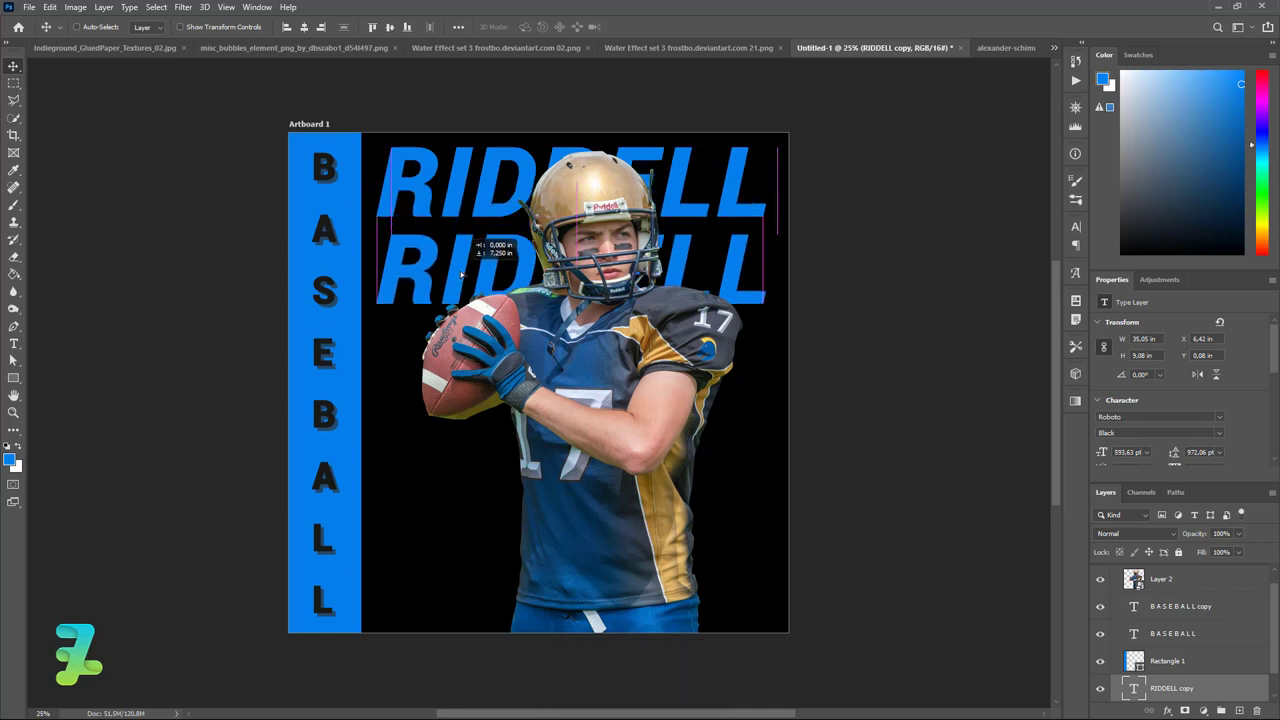
{"action": "key", "text": "ctrl+j"}
{"action": "left_click_drag", "start_coordinate": [485, 268], "coordinate": [482, 358]}
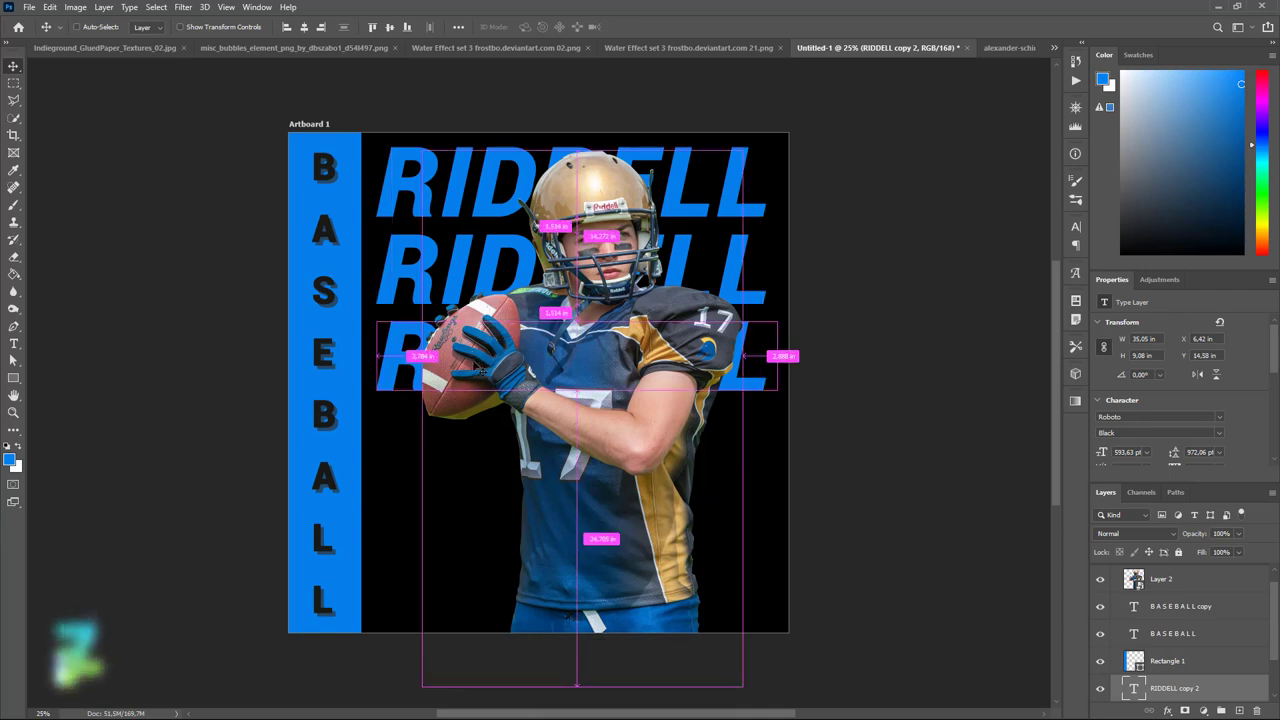
{"action": "key", "text": "ctrl+j"}
{"action": "mouse_move", "coordinate": [413, 366]}
{"action": "left_mouse_down"}
{"action": "mouse_move", "coordinate": [407, 427]}
{"action": "mouse_move", "coordinate": [440, 540]}
{"action": "left_mouse_up"}
{"action": "key", "text": "ctrl+j"}
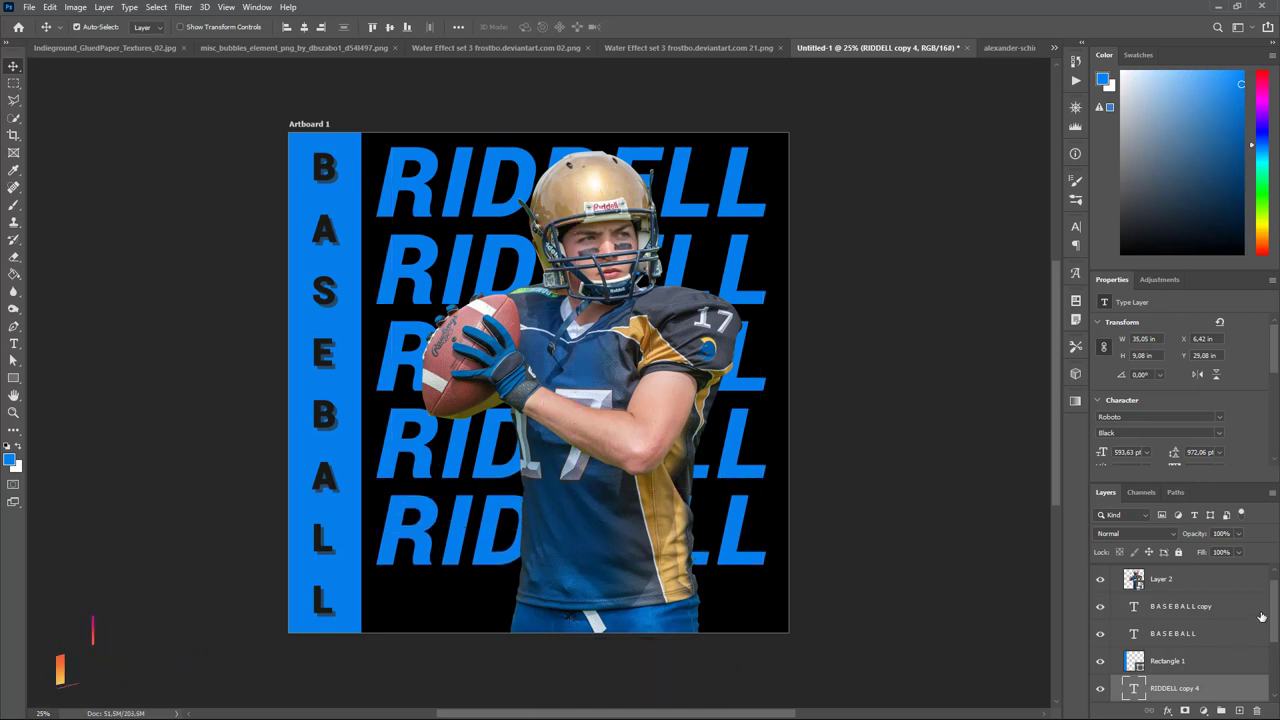
{"action": "scroll", "coordinate": [1250, 650], "scroll_direction": "down", "scroll_amount": 2}
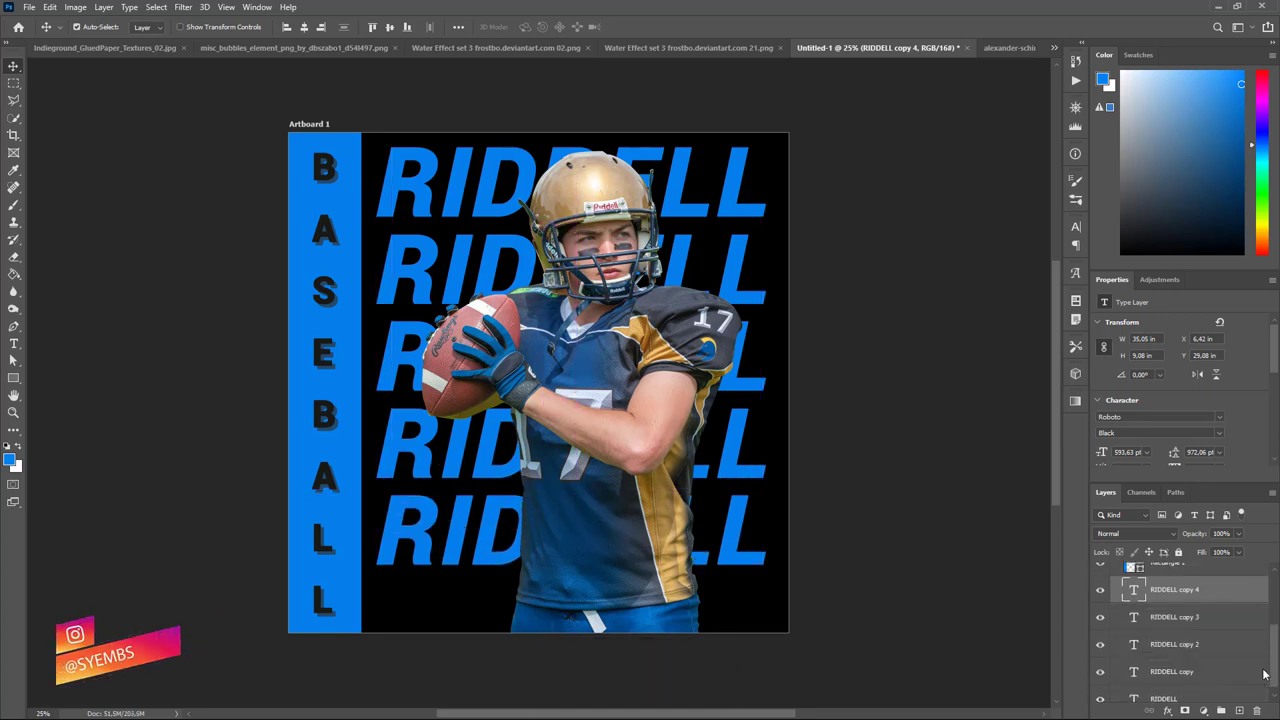
Step: Group the five RIDDELL layers as Group 1 and scale it up to fill the black area beside the blue bar
{"action": "left_click", "coordinate": [1199, 688], "text": "shift"}
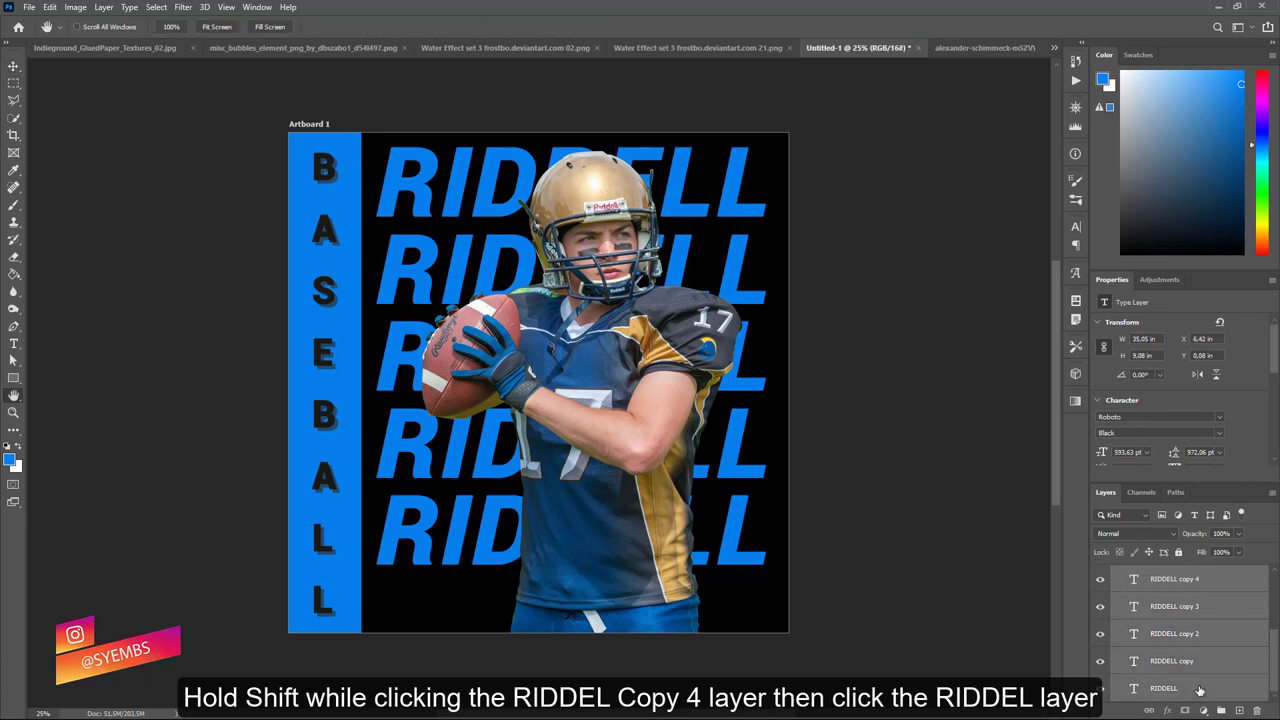
{"action": "key", "text": "ctrl+g"}
{"action": "key", "text": "ctrl+t"}
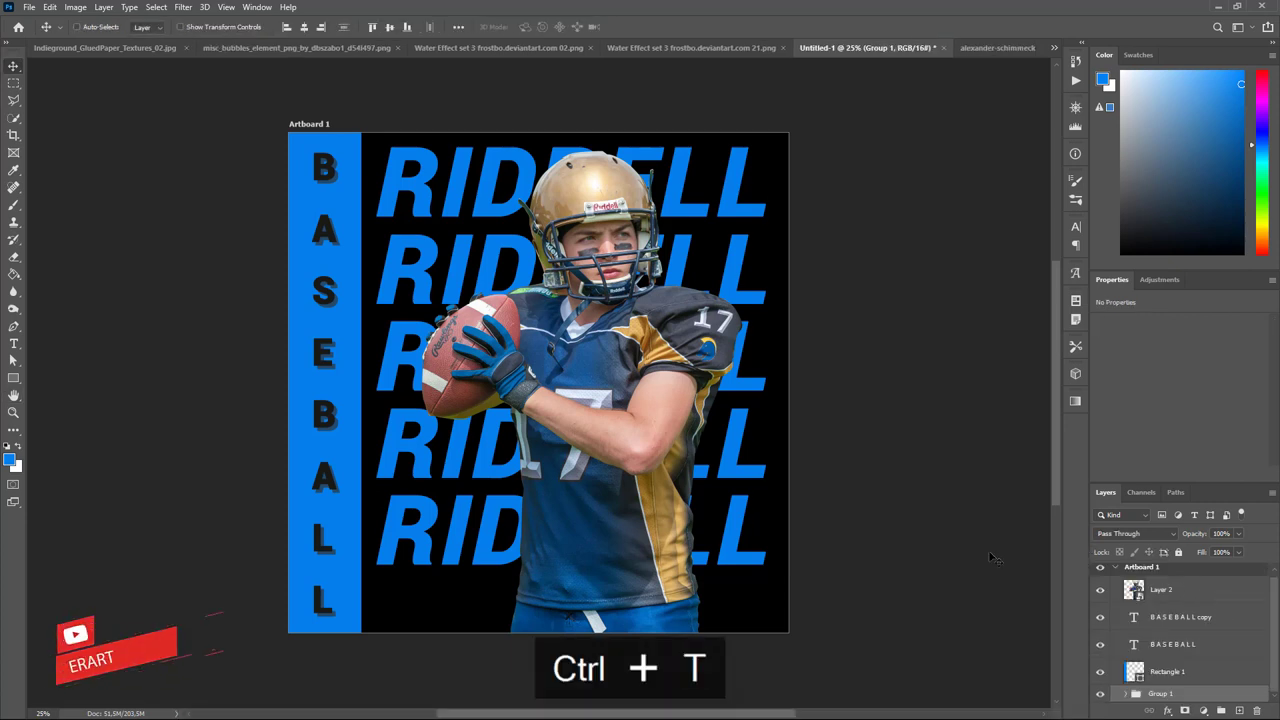
{"action": "mouse_move", "coordinate": [776, 563]}
{"action": "left_mouse_down"}
{"action": "mouse_move", "coordinate": [791, 548]}
{"action": "mouse_move", "coordinate": [836, 625]}
{"action": "left_mouse_up"}
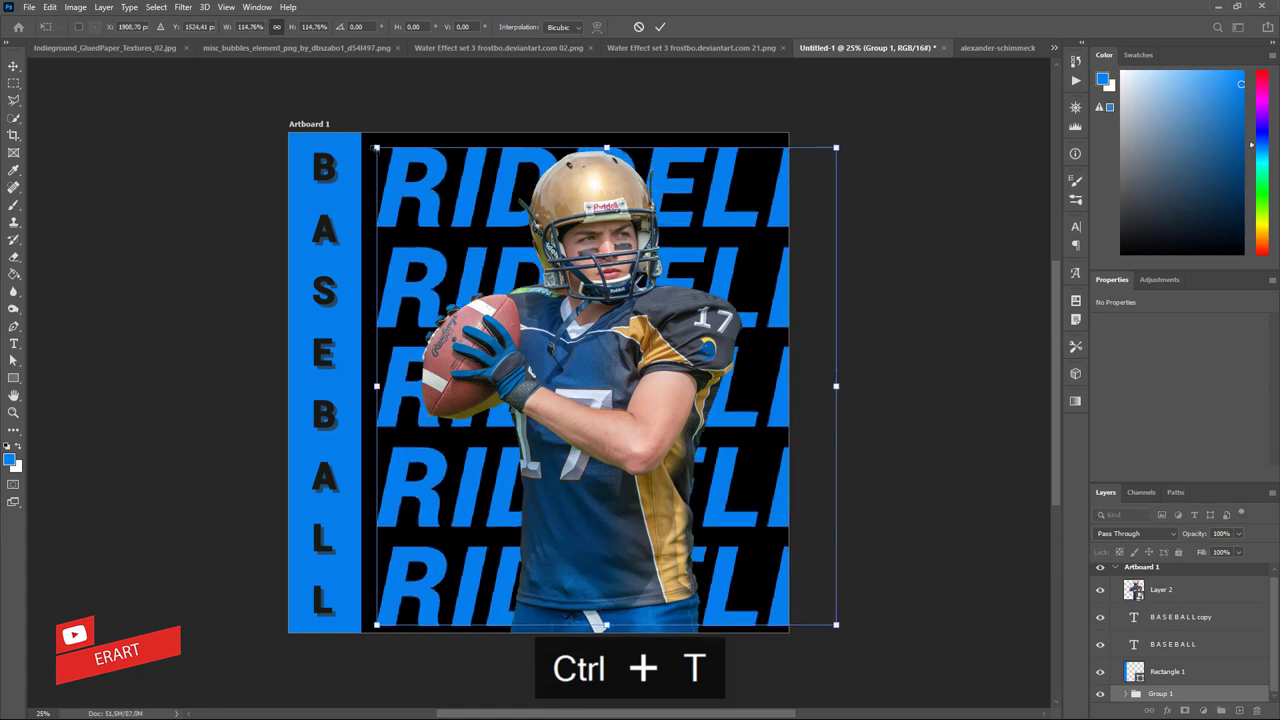
{"action": "left_click_drag", "start_coordinate": [376, 148], "coordinate": [370, 141]}
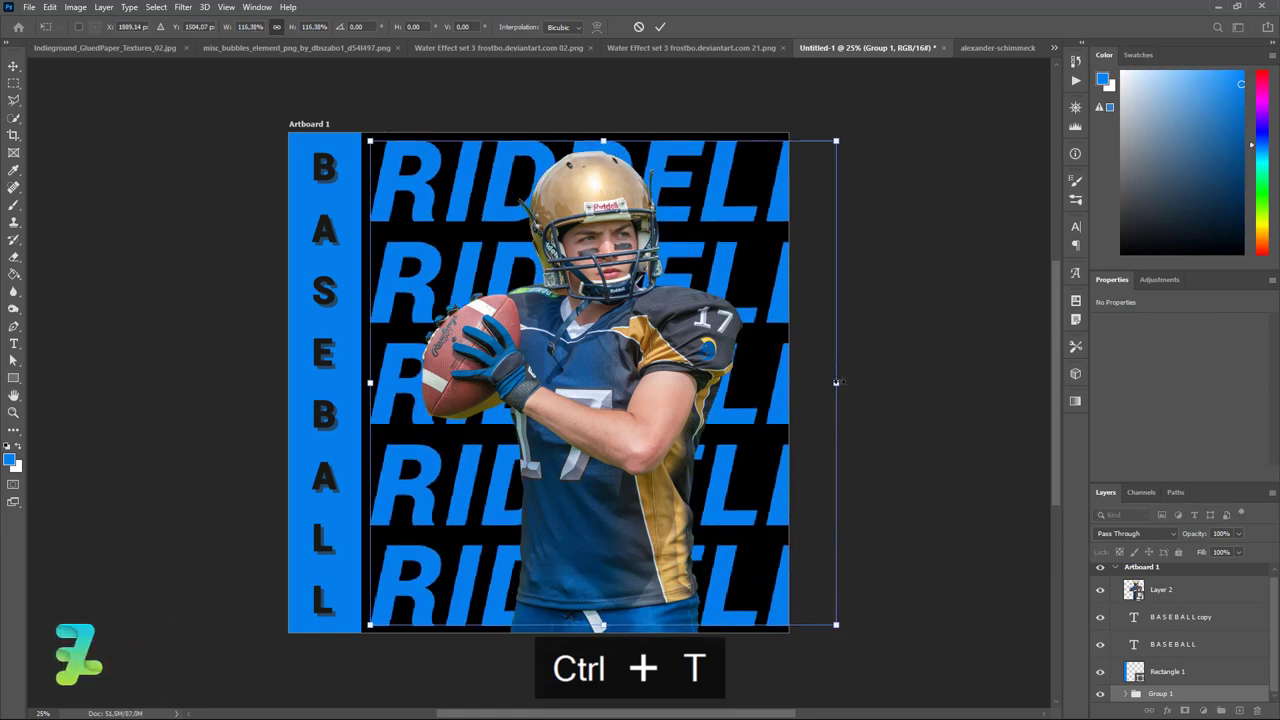
{"action": "left_click_drag", "start_coordinate": [836, 382], "coordinate": [788, 382]}
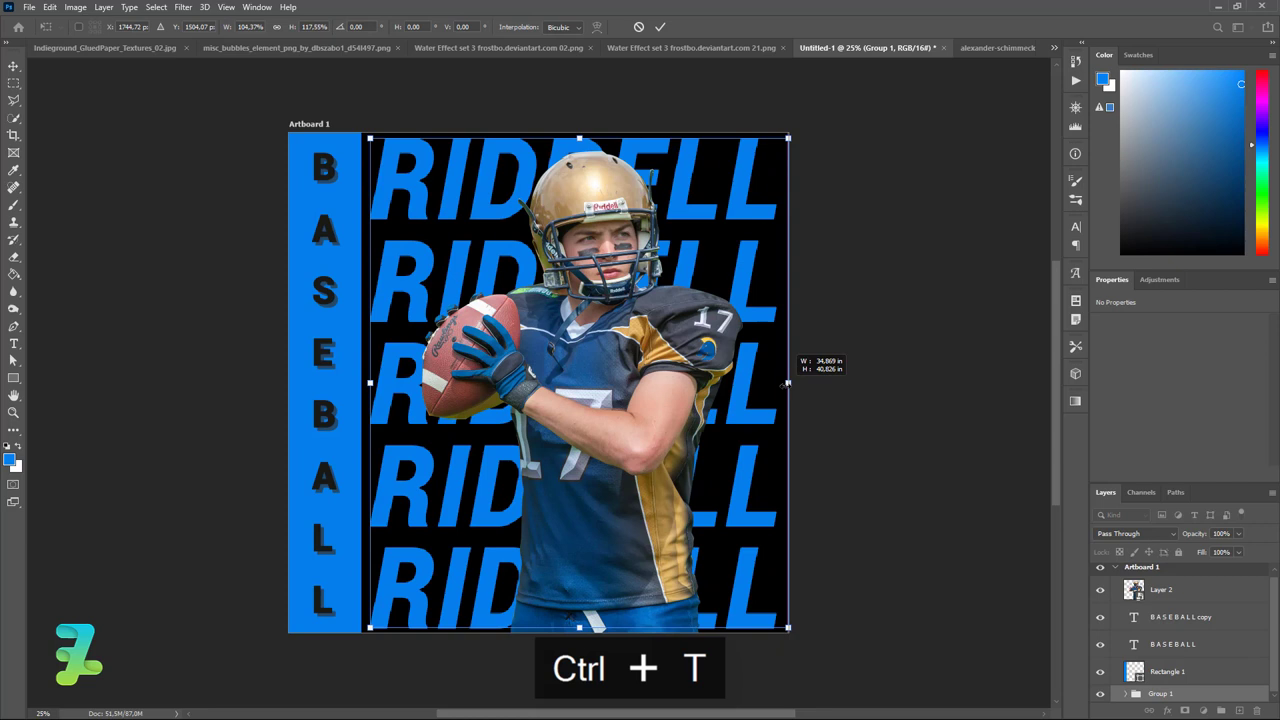
{"action": "left_click", "coordinate": [13, 66]}
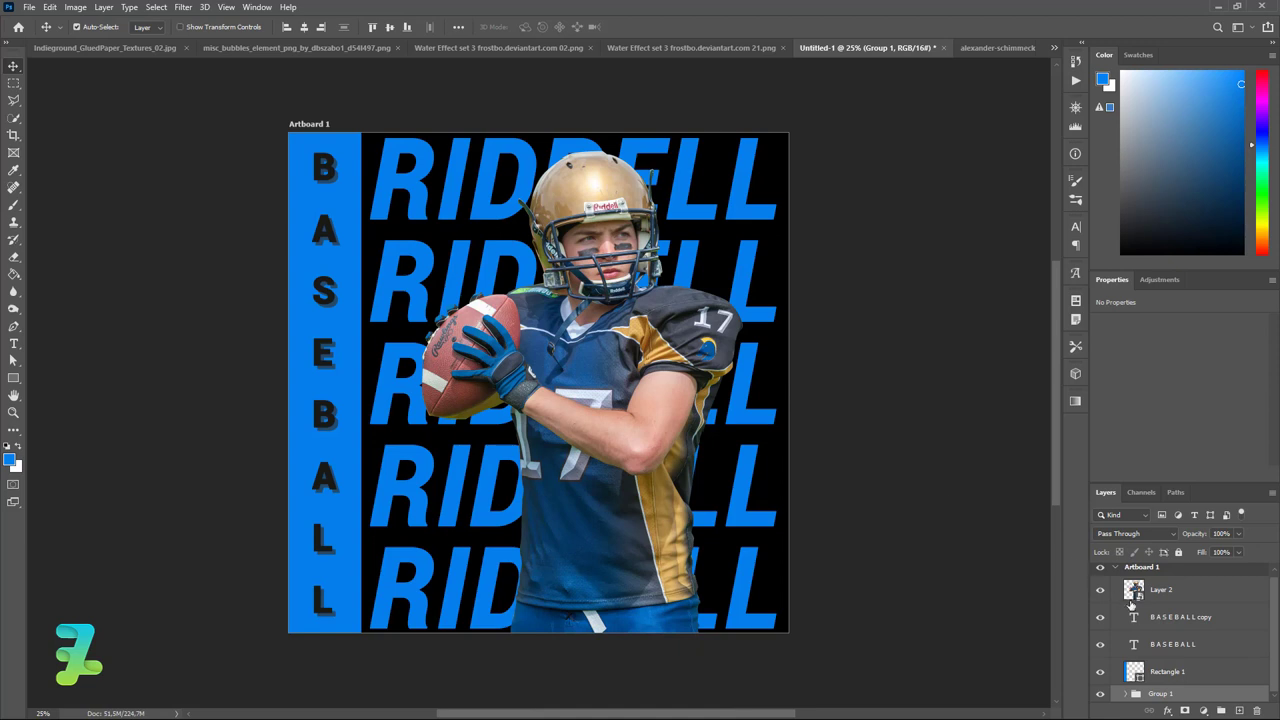
Step: Convert Group 1 to a smart object, duplicate it, and reselect the original Group 1
{"action": "key", "text": "ctrl"}
{"action": "right_click", "coordinate": [1240, 697]}
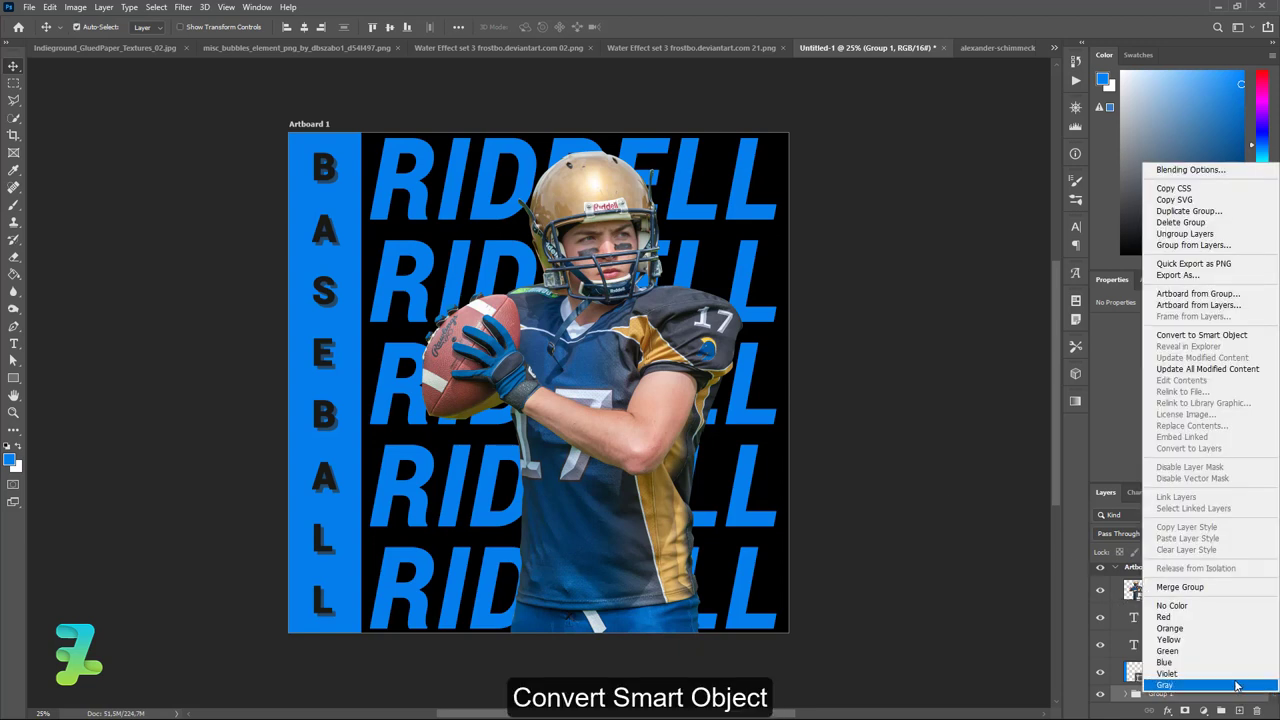
{"action": "left_click", "coordinate": [1193, 336]}
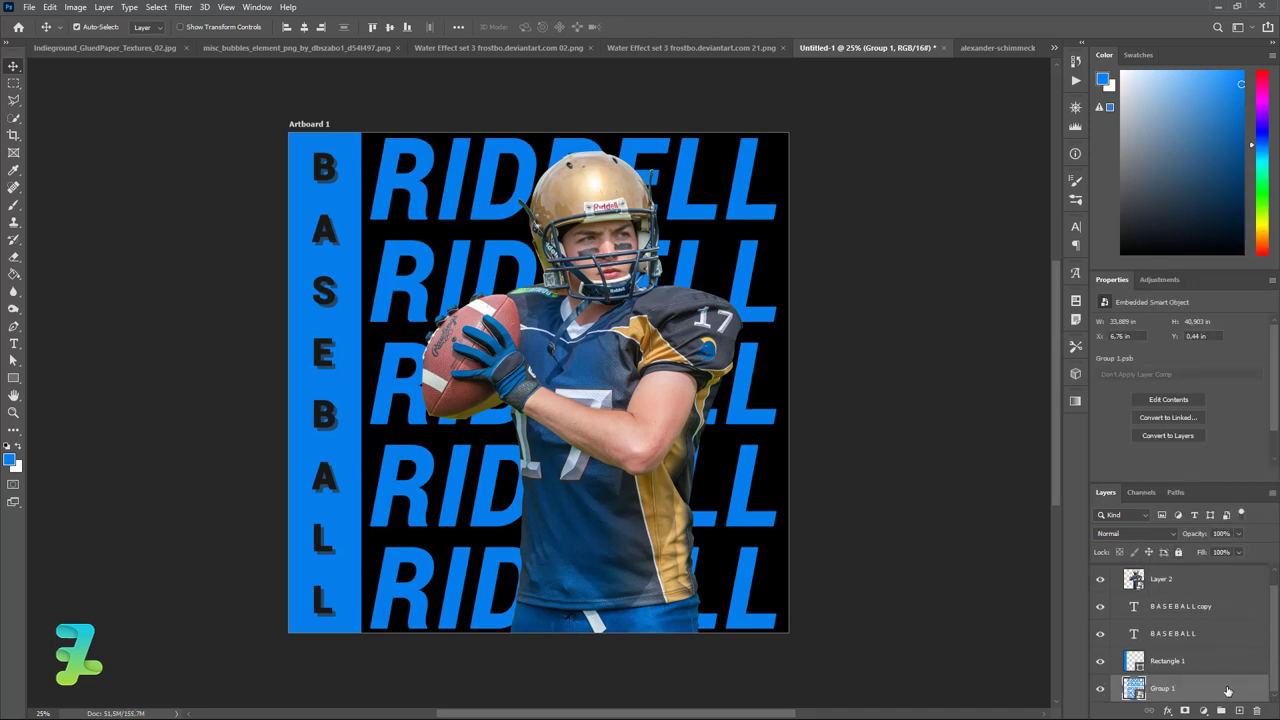
{"action": "key", "text": "ctrl+j"}
{"action": "scroll", "coordinate": [1275, 648], "scroll_direction": "down", "scroll_amount": 1}
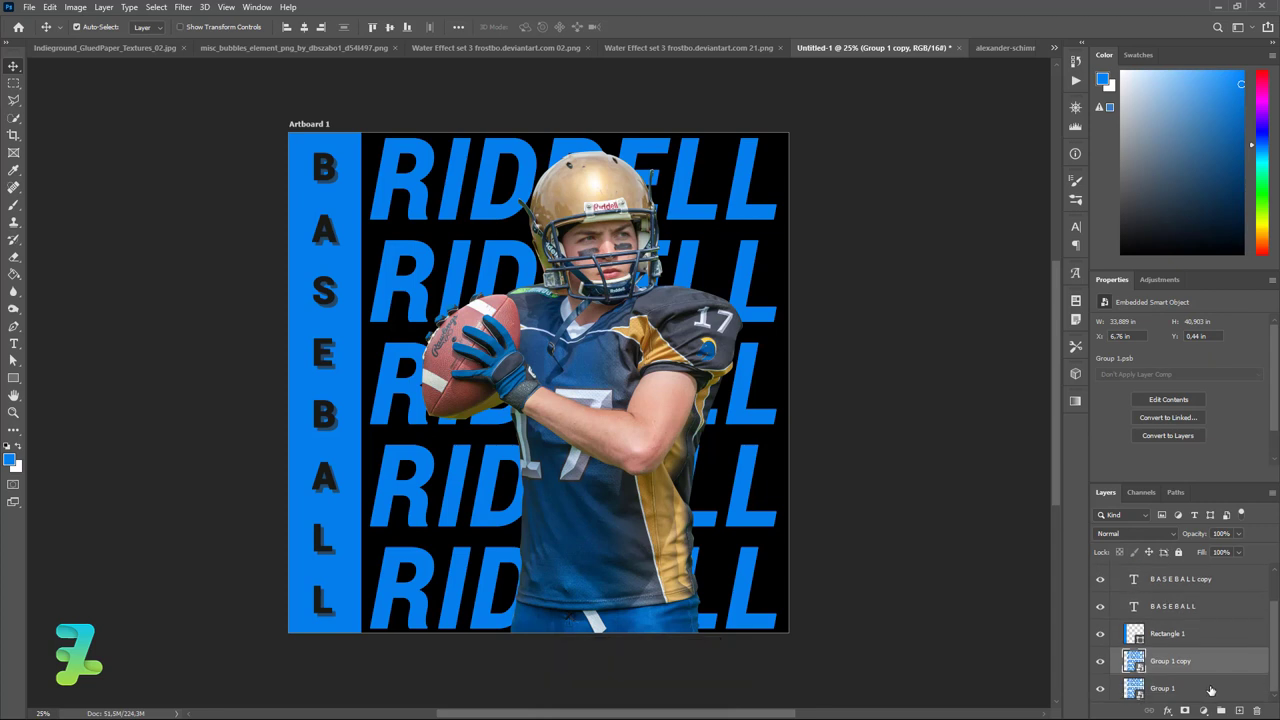
{"action": "left_click", "coordinate": [1199, 689]}
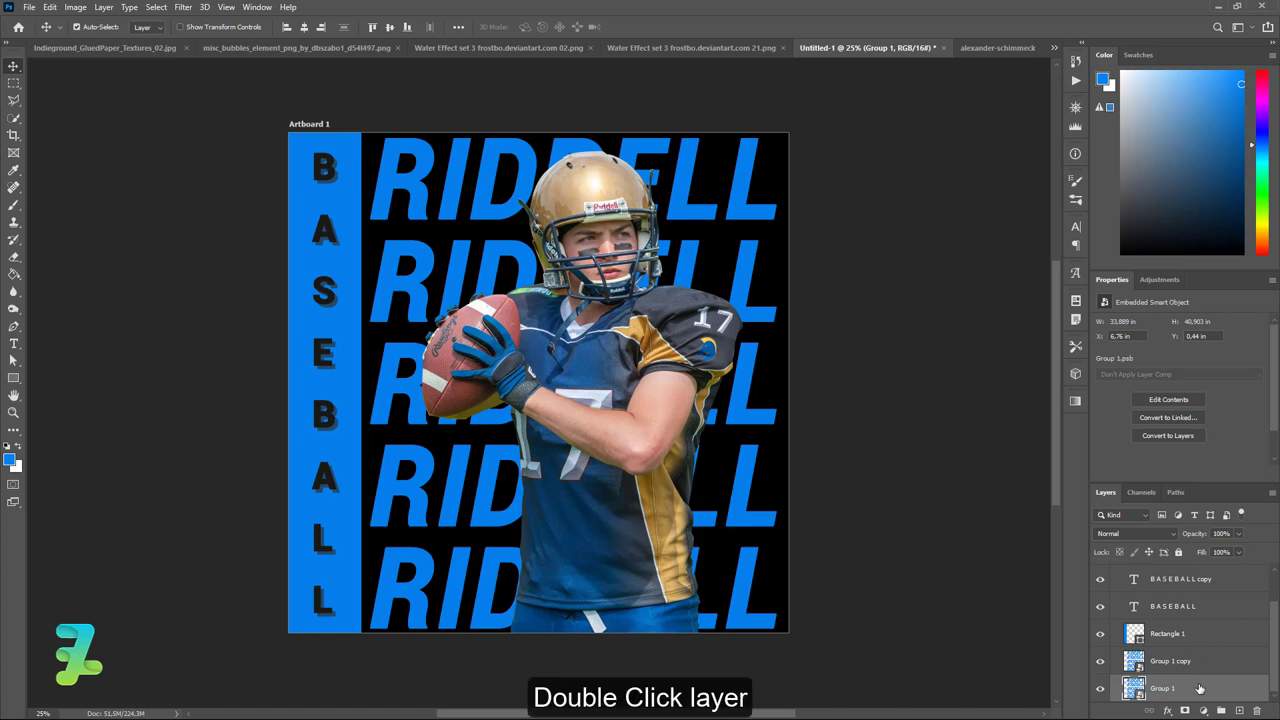
Step: Give Group 1 a white #ffffff 4 px Outside stroke layer style
{"action": "double_click", "coordinate": [1199, 689]}
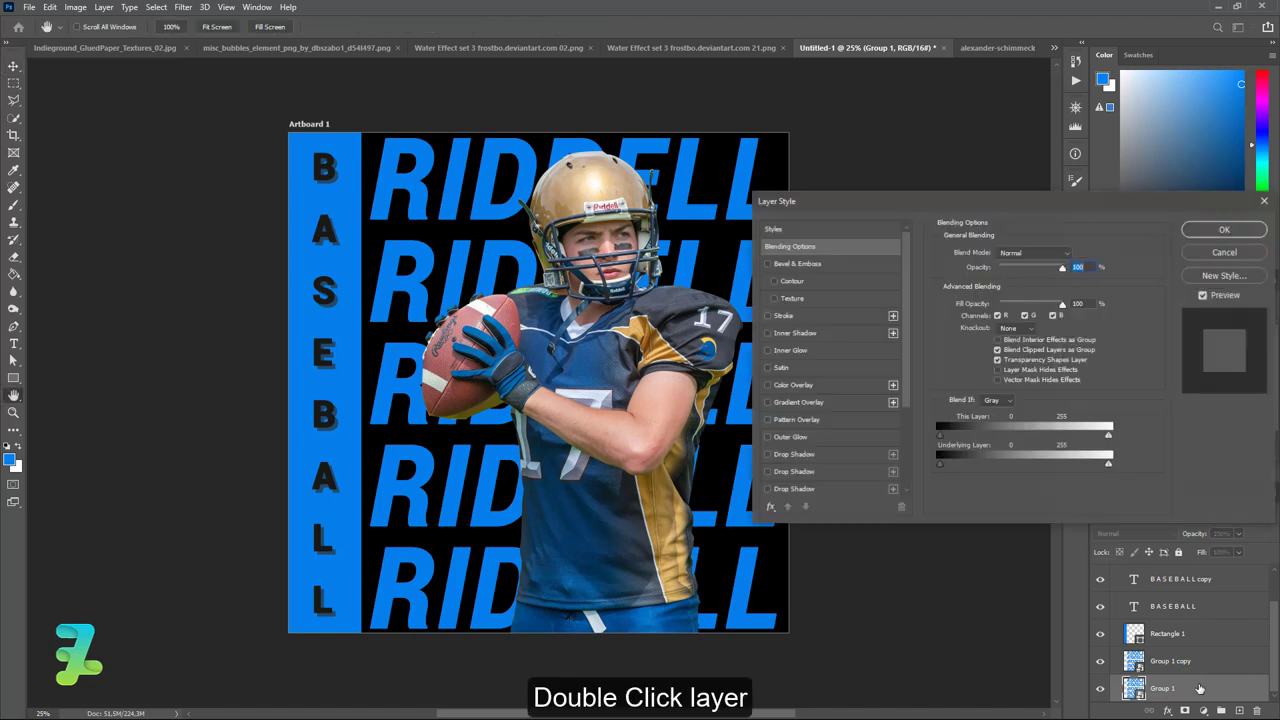
{"action": "left_click", "coordinate": [767, 315]}
{"action": "left_click", "coordinate": [783, 316]}
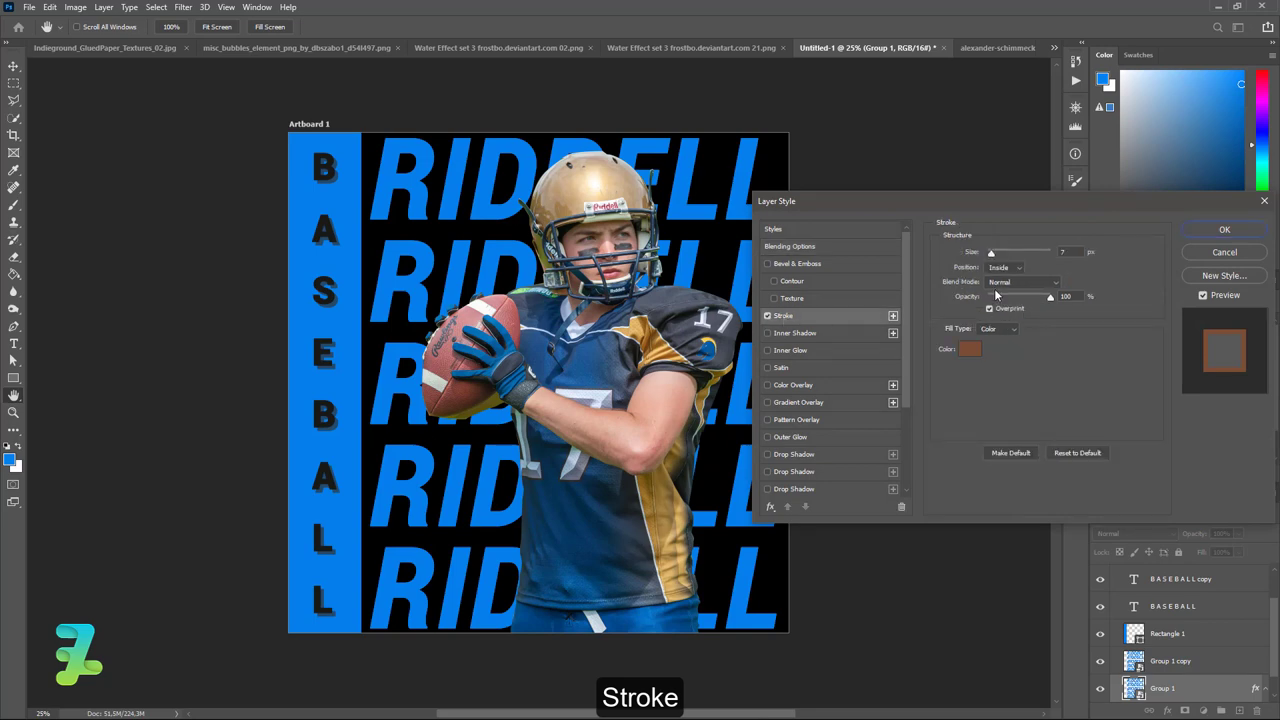
{"action": "left_click", "coordinate": [972, 358]}
{"action": "type", "text": "ffffff"}
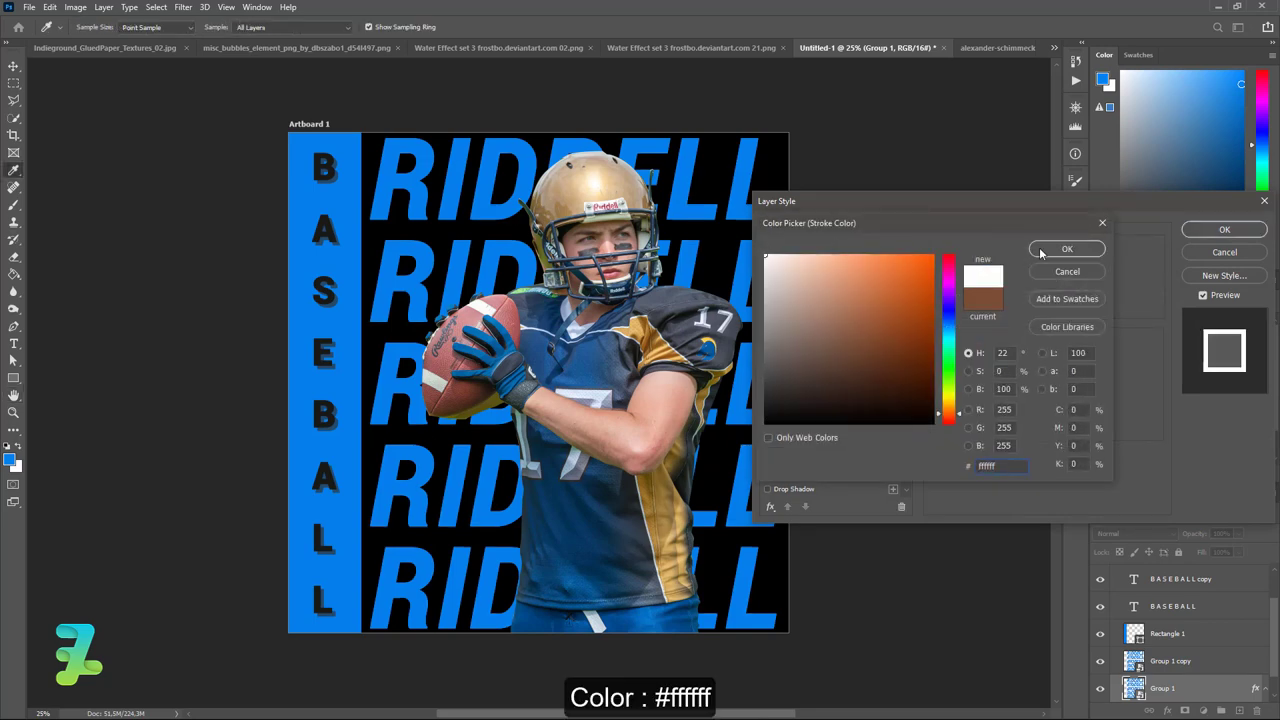
{"action": "left_click", "coordinate": [1040, 250]}
{"action": "left_click_drag", "start_coordinate": [992, 252], "coordinate": [1023, 252]}
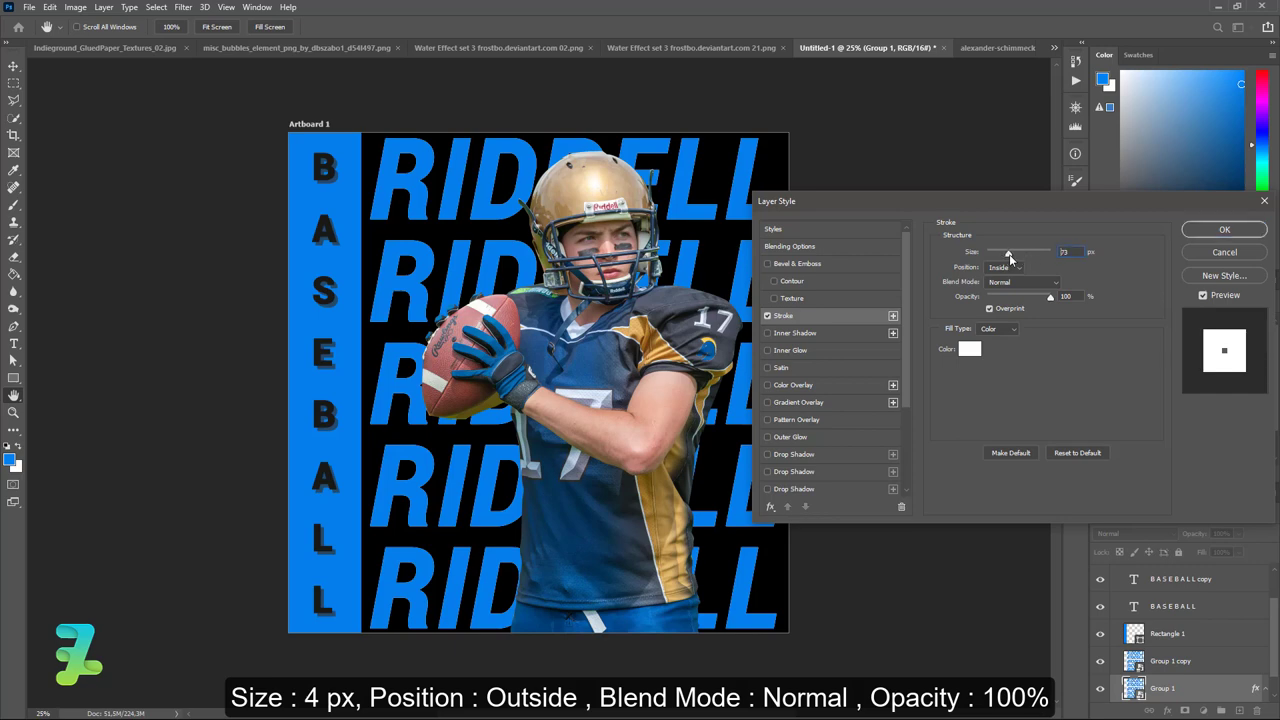
{"action": "left_click_drag", "start_coordinate": [1005, 254], "coordinate": [985, 258]}
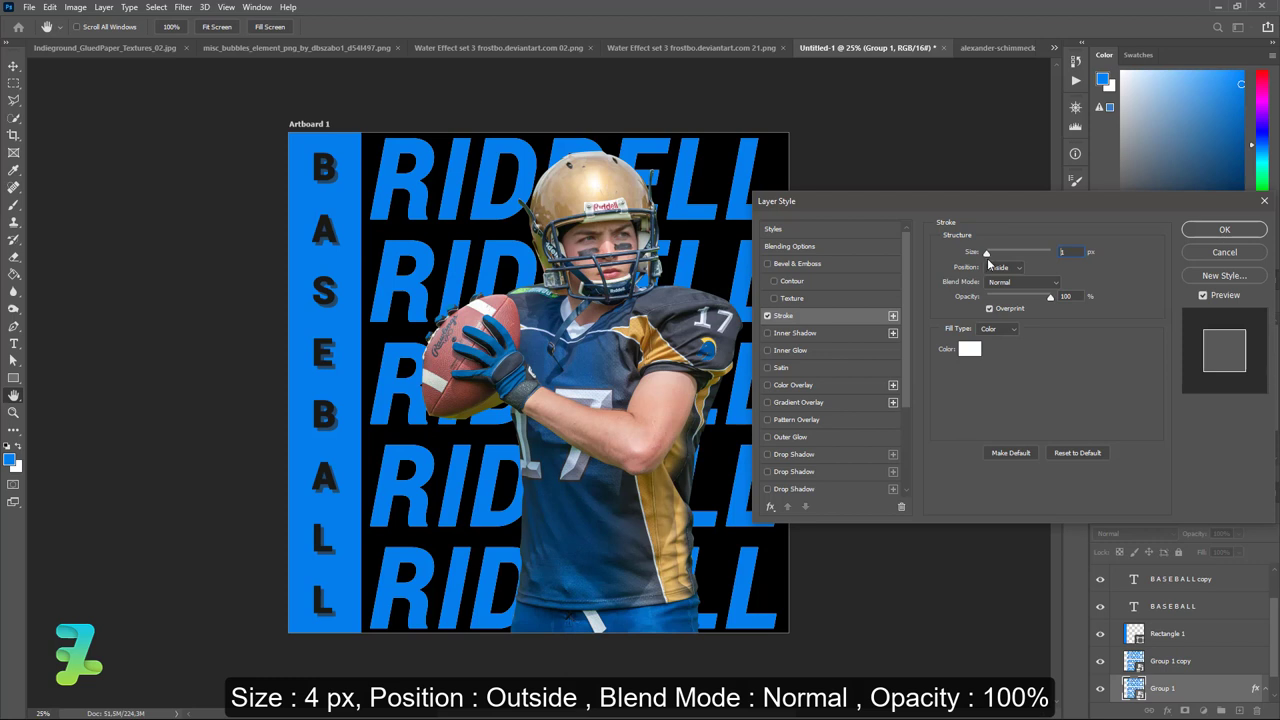
{"action": "left_click_drag", "start_coordinate": [987, 258], "coordinate": [988, 258]}
{"action": "left_click", "coordinate": [1028, 266]}
{"action": "left_click", "coordinate": [1008, 283]}
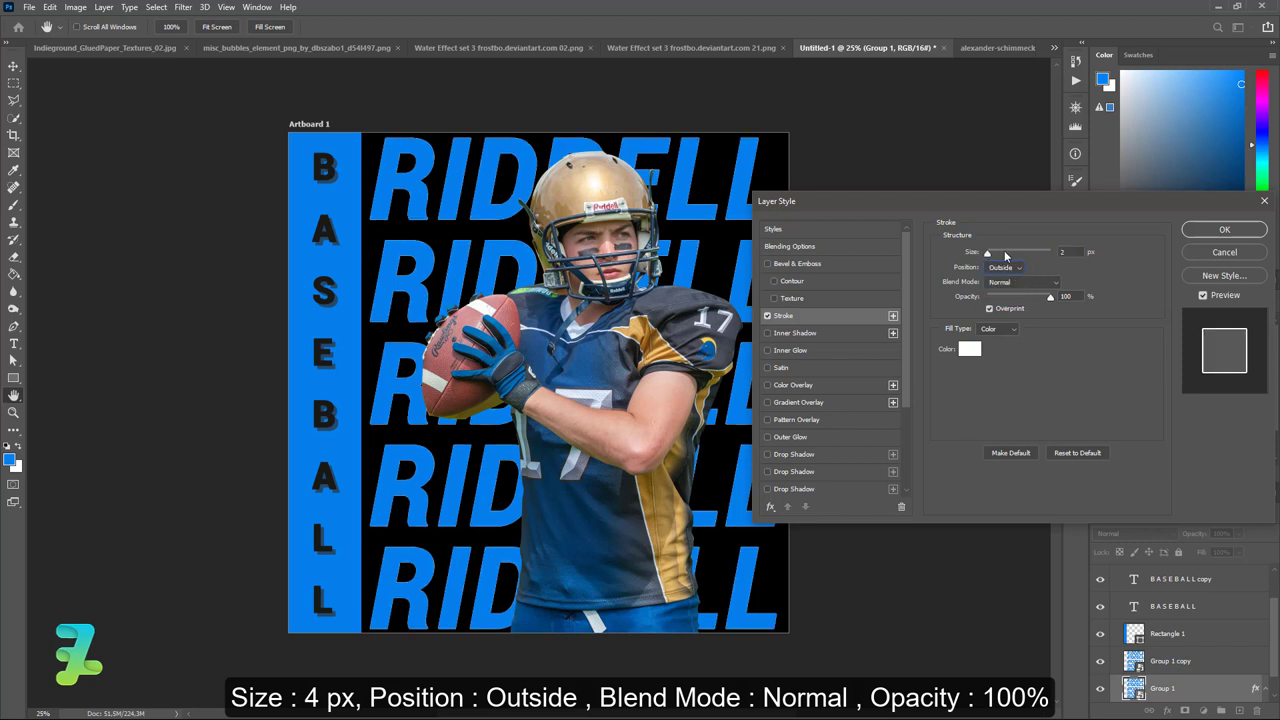
{"action": "left_click_drag", "start_coordinate": [987, 251], "coordinate": [989, 253]}
{"action": "left_click", "coordinate": [1209, 232]}
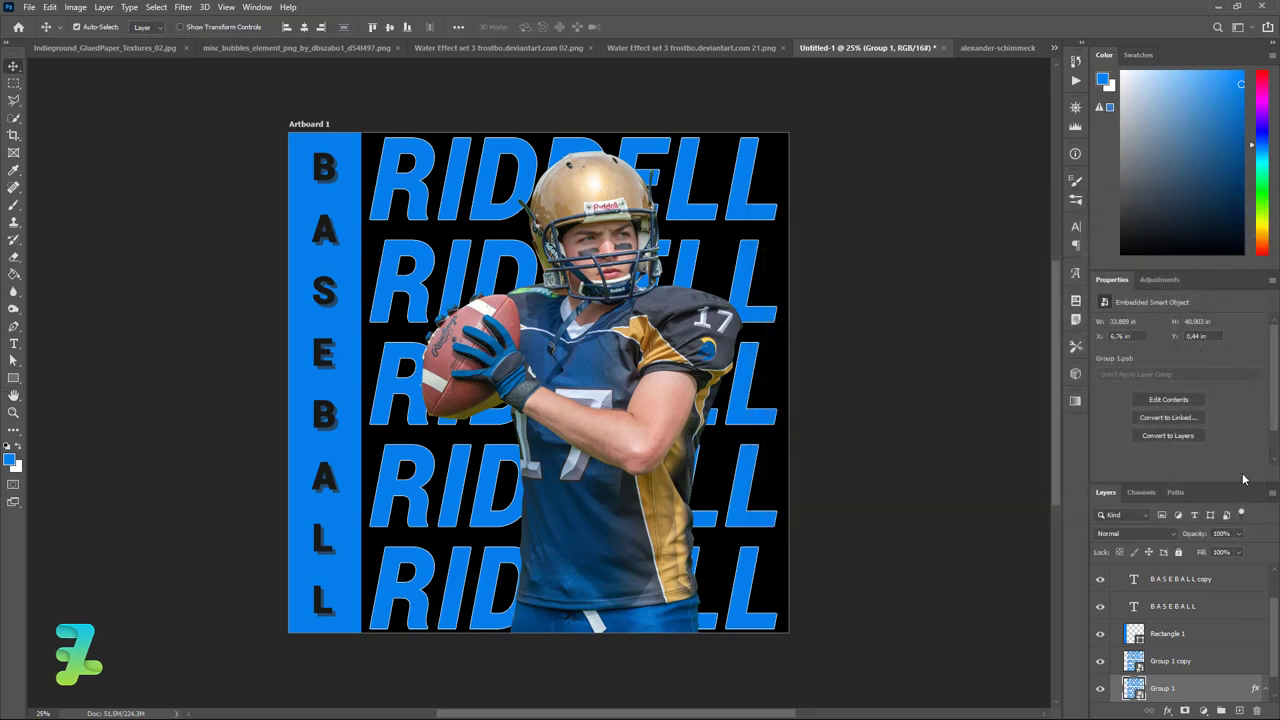
Step: Set Group 1's fill to 0% and nudge the outline slightly right and down
{"action": "left_click", "coordinate": [1240, 553]}
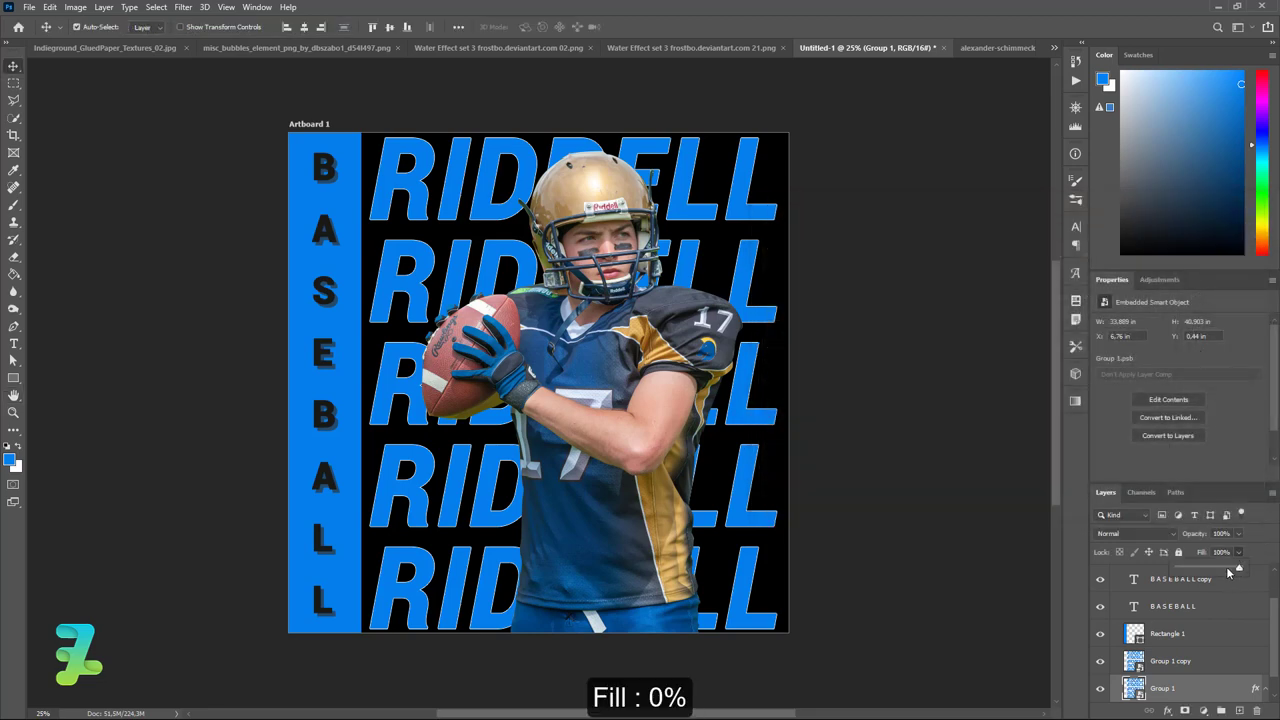
{"action": "left_click", "coordinate": [1130, 692]}
{"action": "key", "text": "Right"}
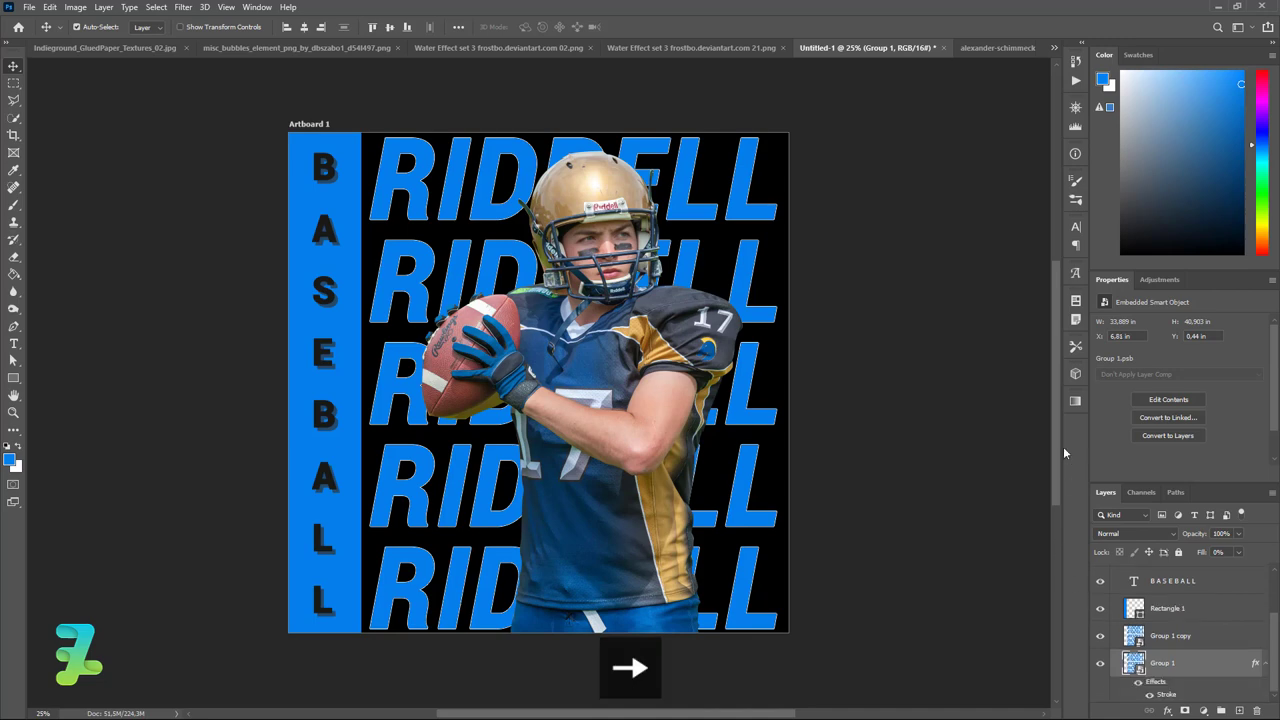
{"action": "key", "text": "Right"}
{"action": "key", "text": "Right"}
{"action": "key", "text": "Right"}
{"action": "key", "text": "Right"}
{"action": "key", "text": "Down"}
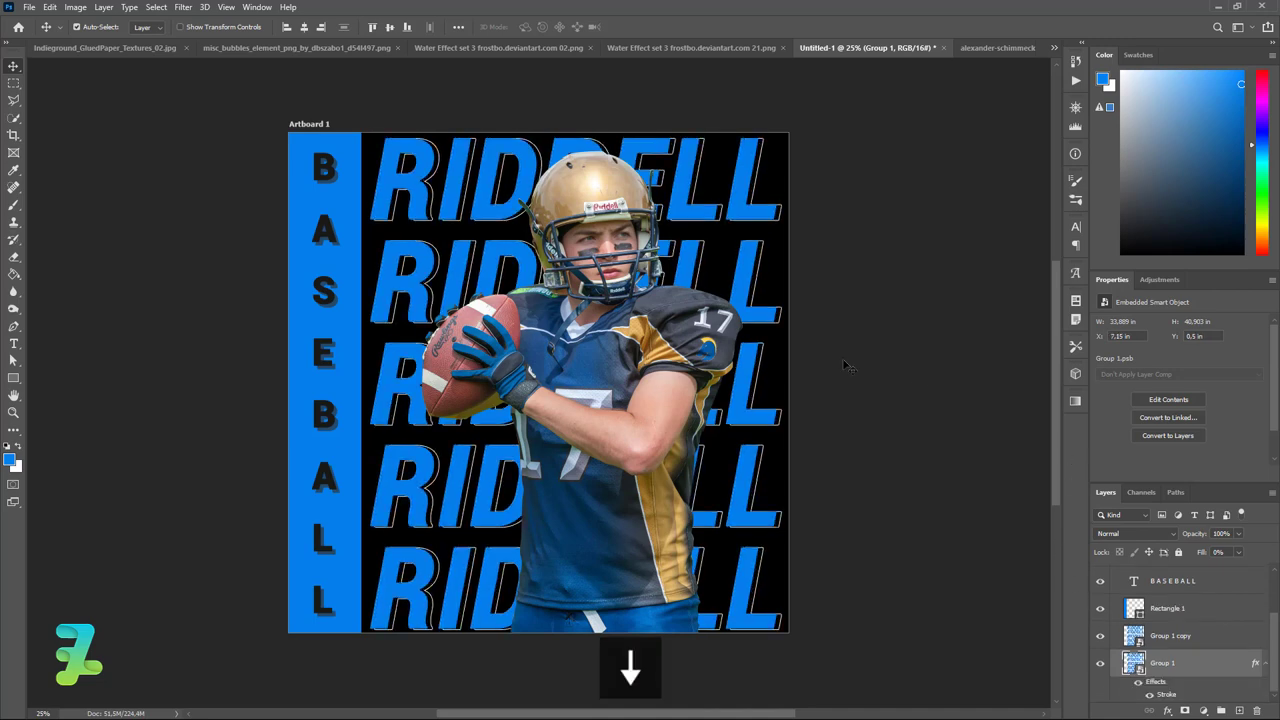
{"action": "key", "text": "Down"}
{"action": "key", "text": "Down"}
{"action": "key", "text": "Down"}
{"action": "key", "text": "Down"}
{"action": "key", "text": "Down"}
{"action": "key", "text": "Down"}
{"action": "key", "text": "Down"}
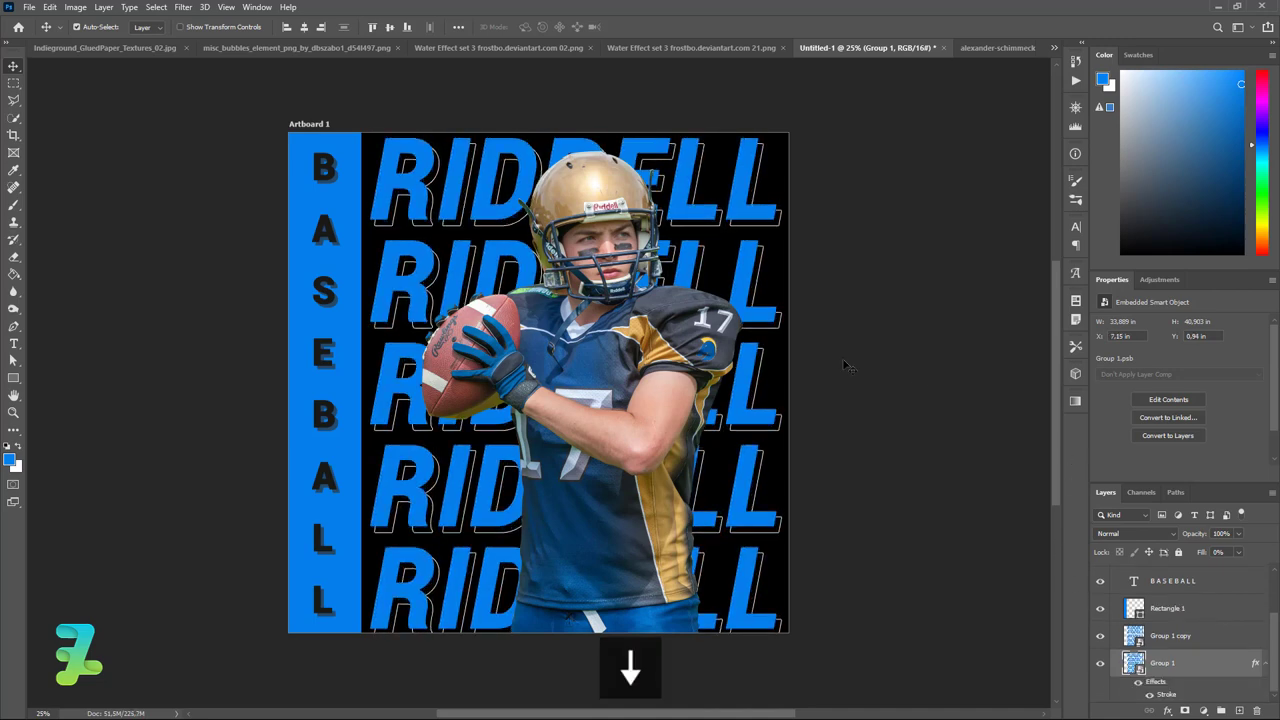
{"action": "key", "text": "Right"}
{"action": "key", "text": "Right"}
{"action": "key", "text": "Right"}
{"action": "key", "text": "Right"}
{"action": "key", "text": "Left"}
{"action": "key", "text": "Left"}
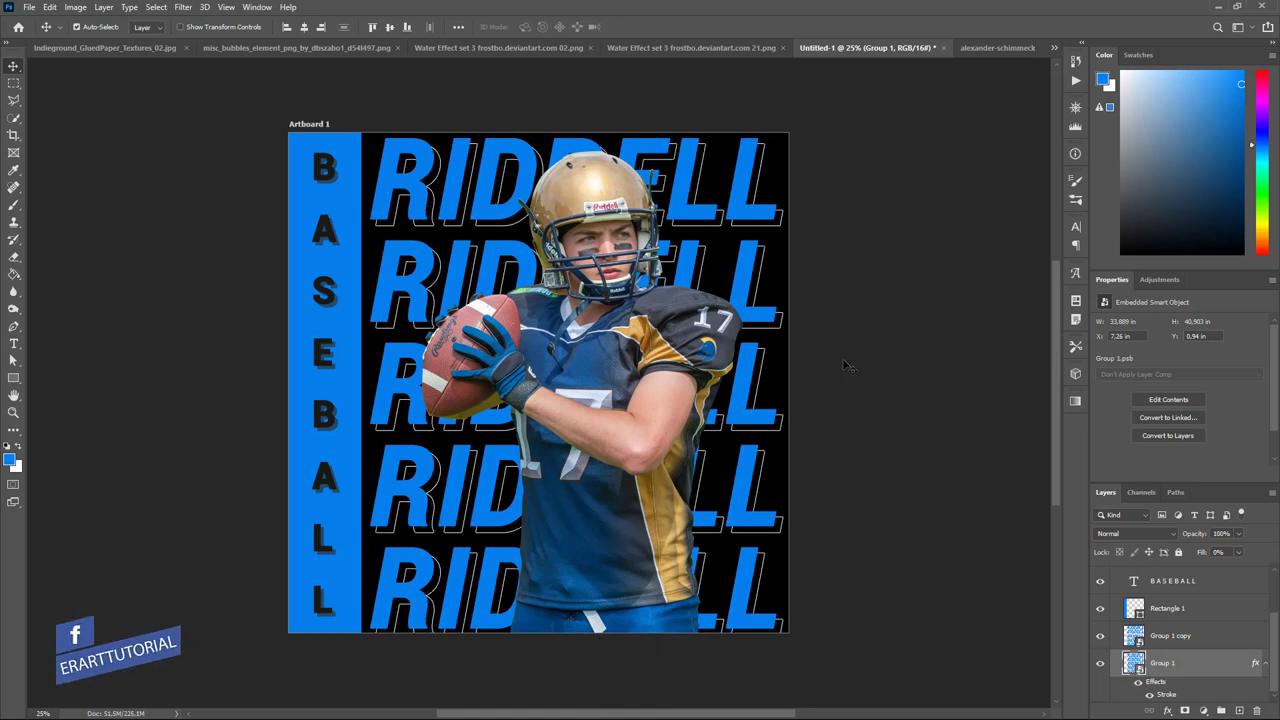
Step: Set the foreground colour to yellow #ffcd07
{"action": "left_click", "coordinate": [1198, 636]}
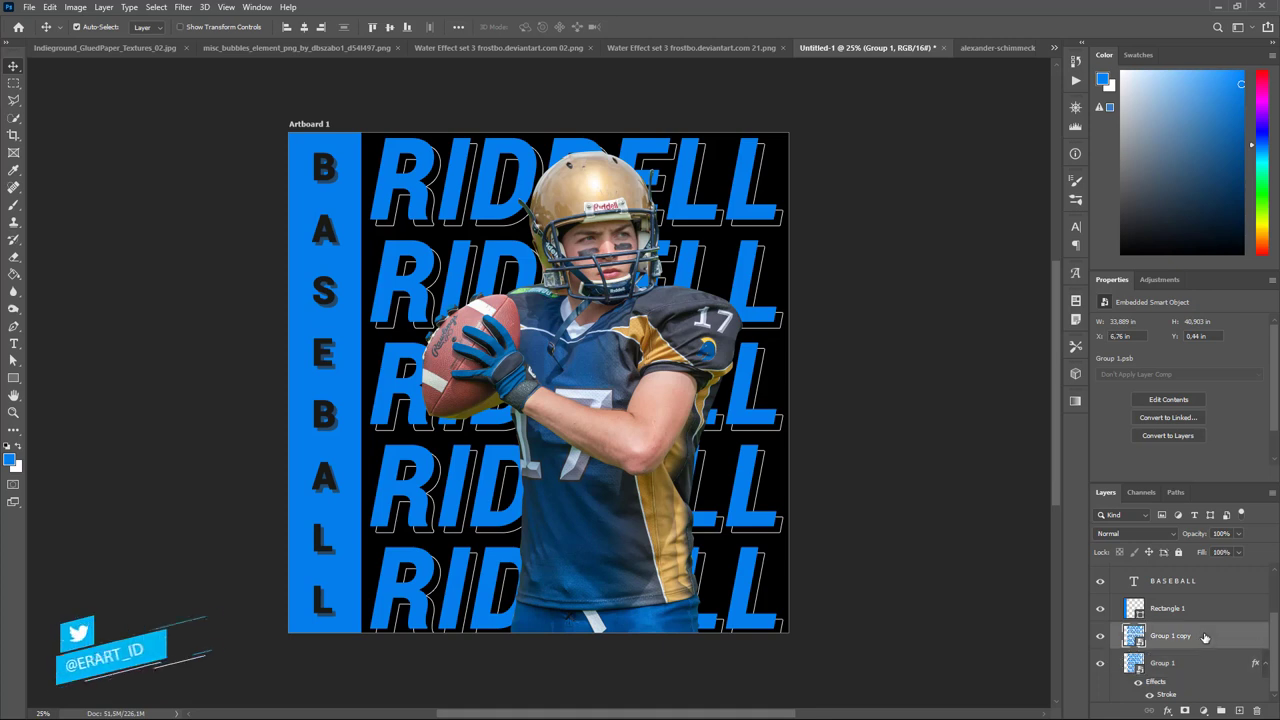
{"action": "left_click", "coordinate": [13, 461]}
{"action": "left_click", "coordinate": [642, 496]}
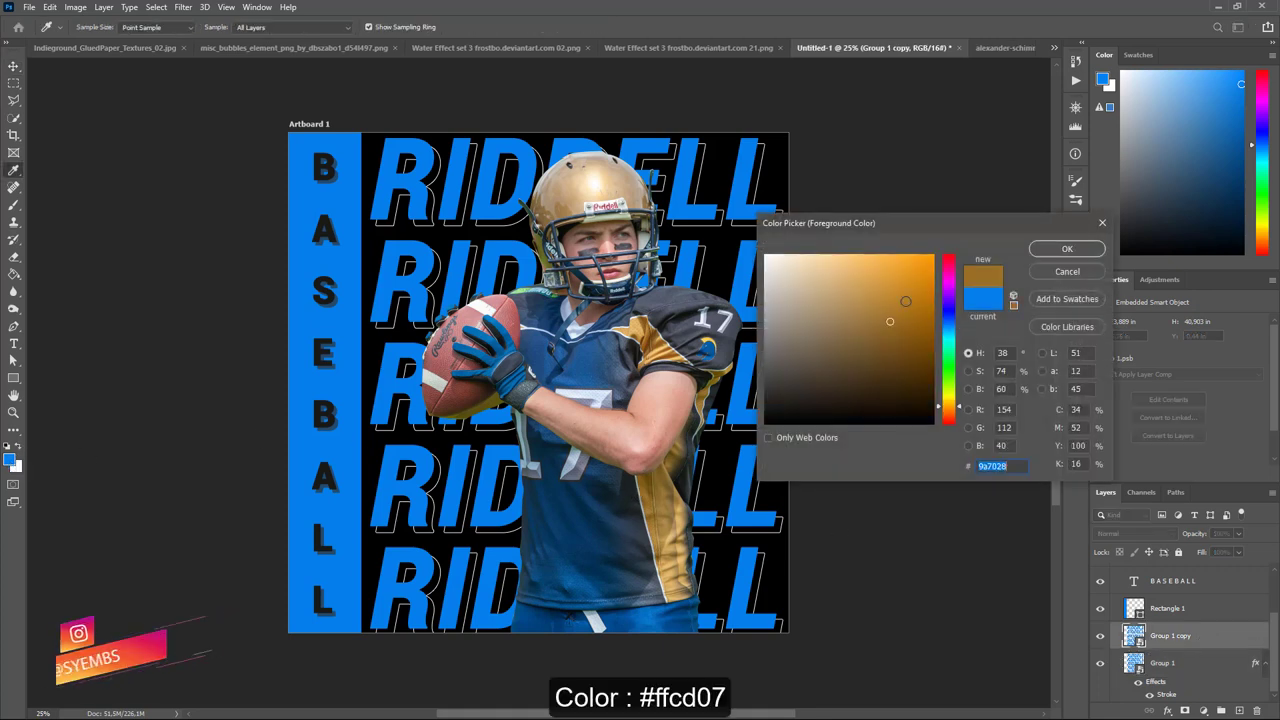
{"action": "type", "text": "ffcd07"}
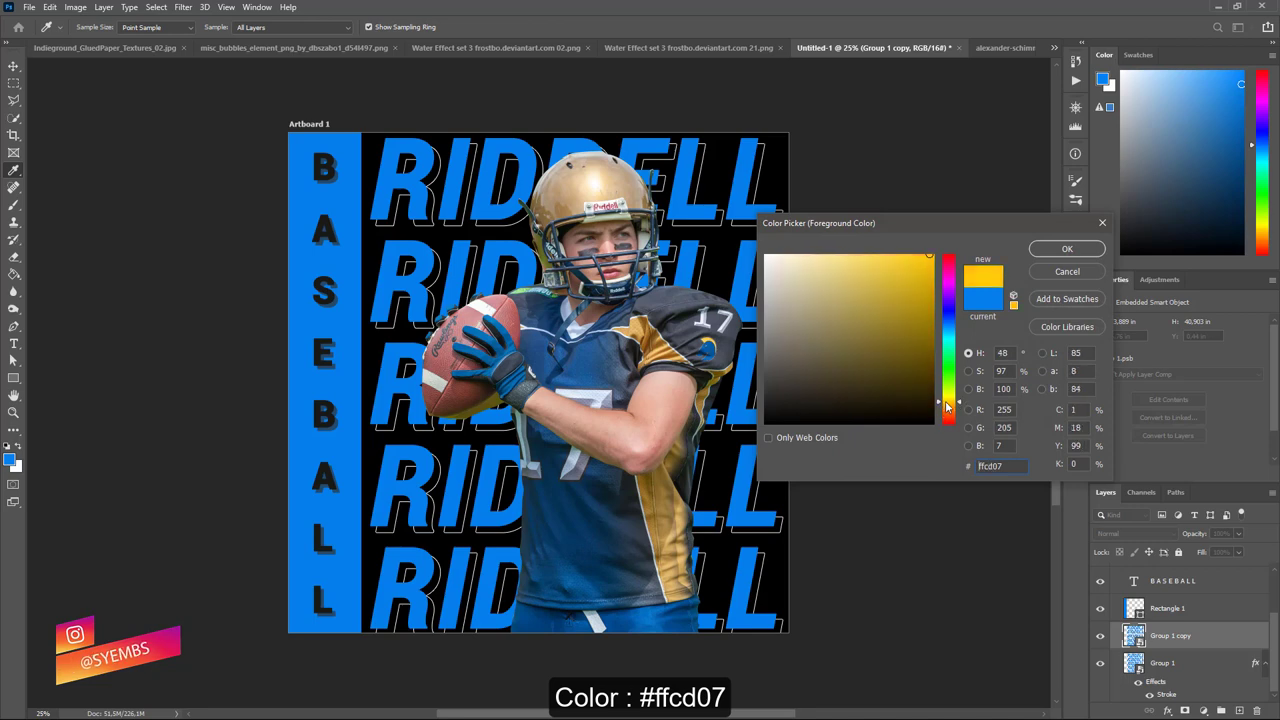
{"action": "left_click", "coordinate": [1067, 248]}
Step: Add a yellow '17' text layer near the top RIDDELL row and enlarge it
{"action": "key", "text": "v"}
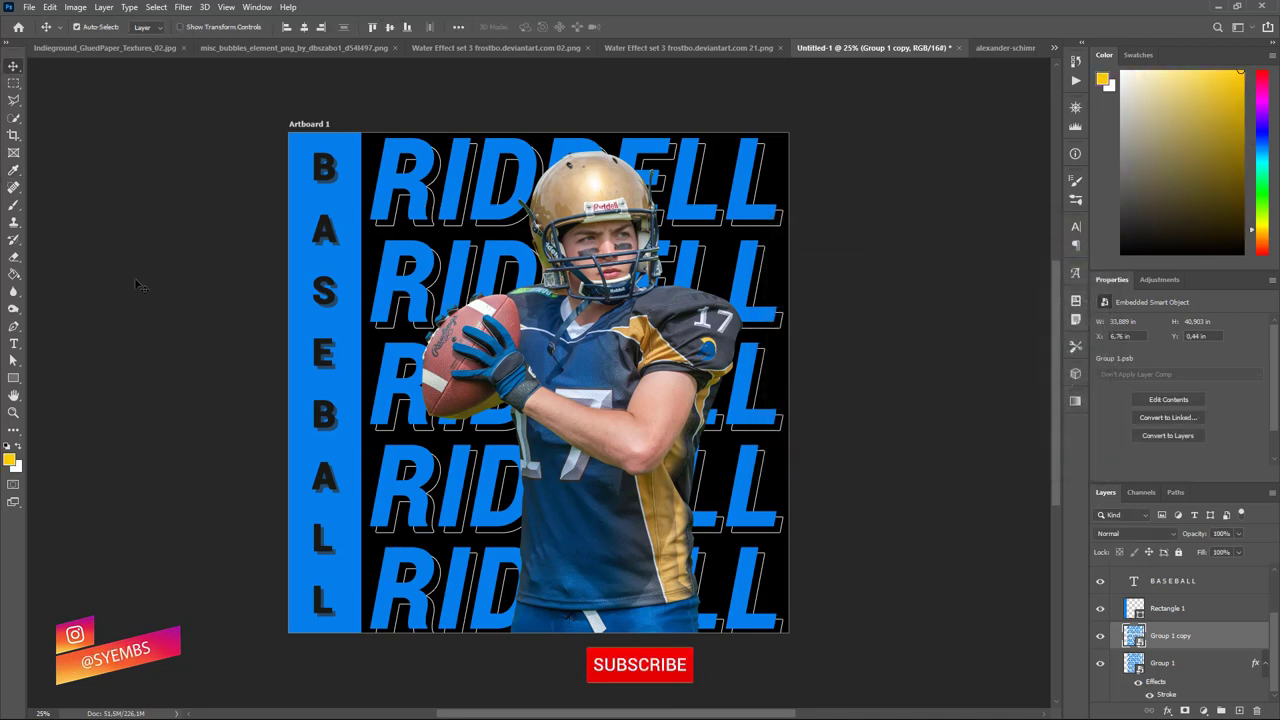
{"action": "left_click", "coordinate": [13, 343]}
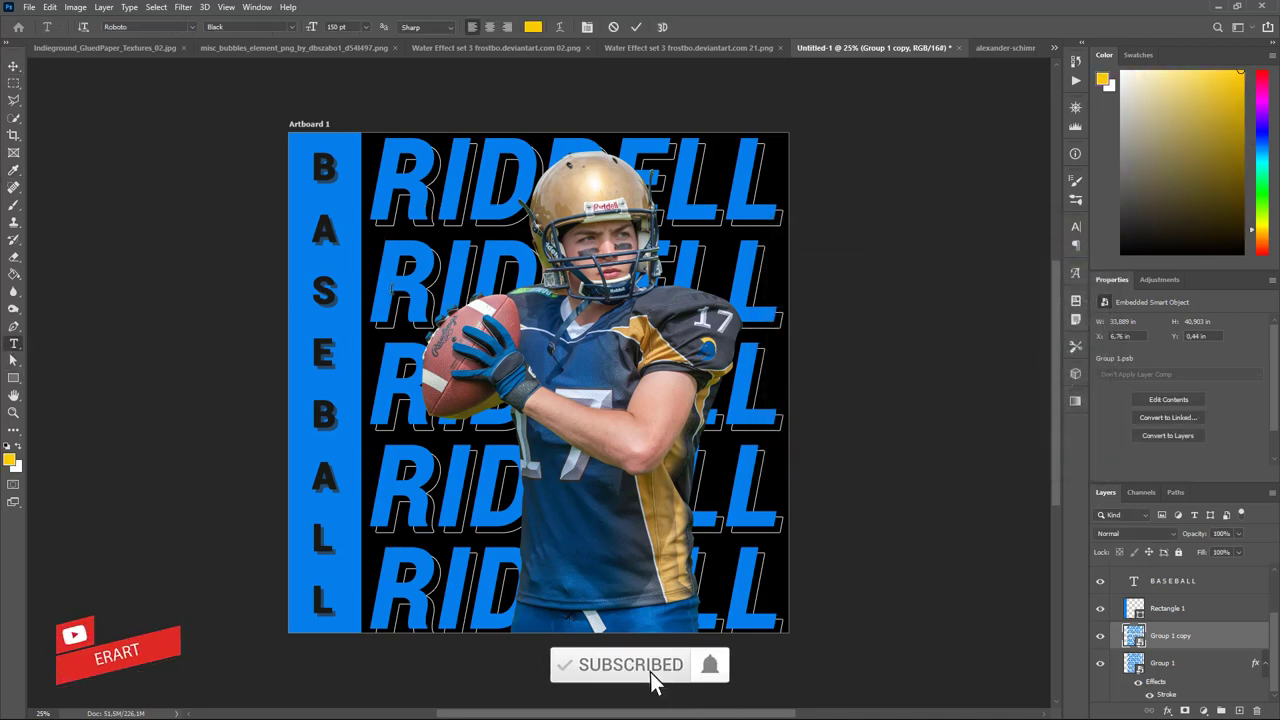
{"action": "left_click", "coordinate": [381, 241]}
{"action": "type", "text": "17"}
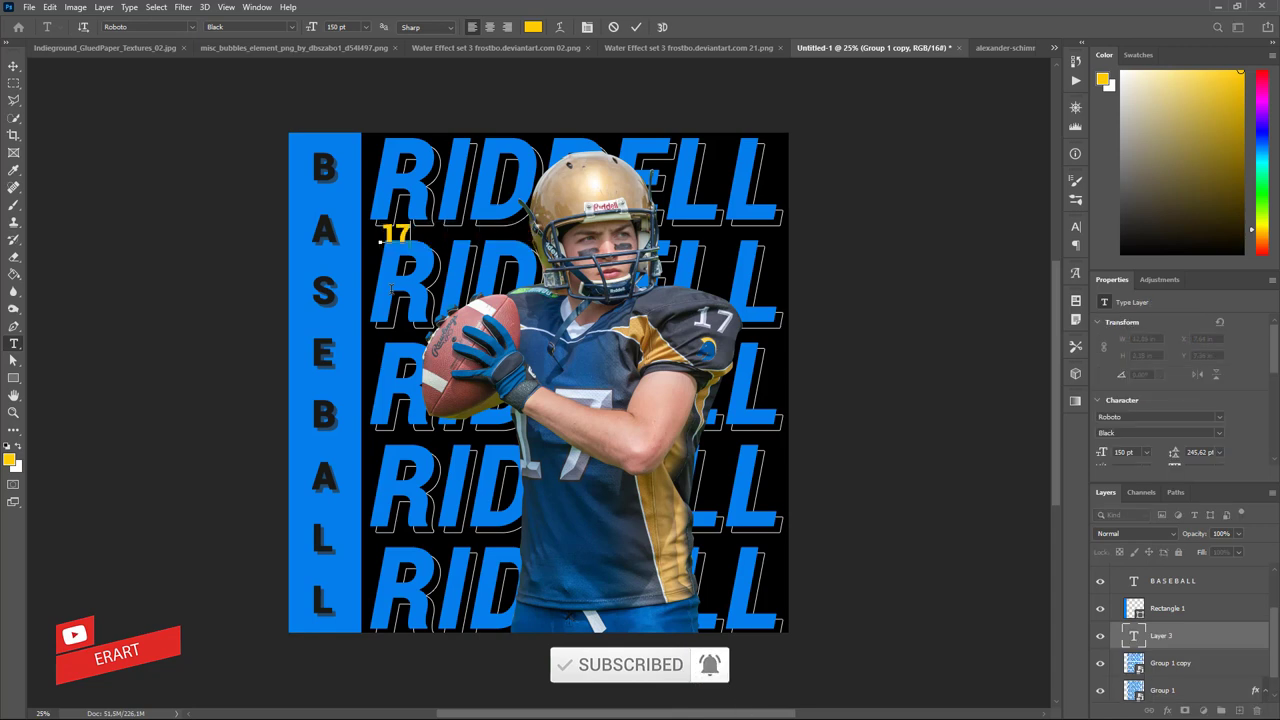
{"action": "left_click", "coordinate": [13, 65]}
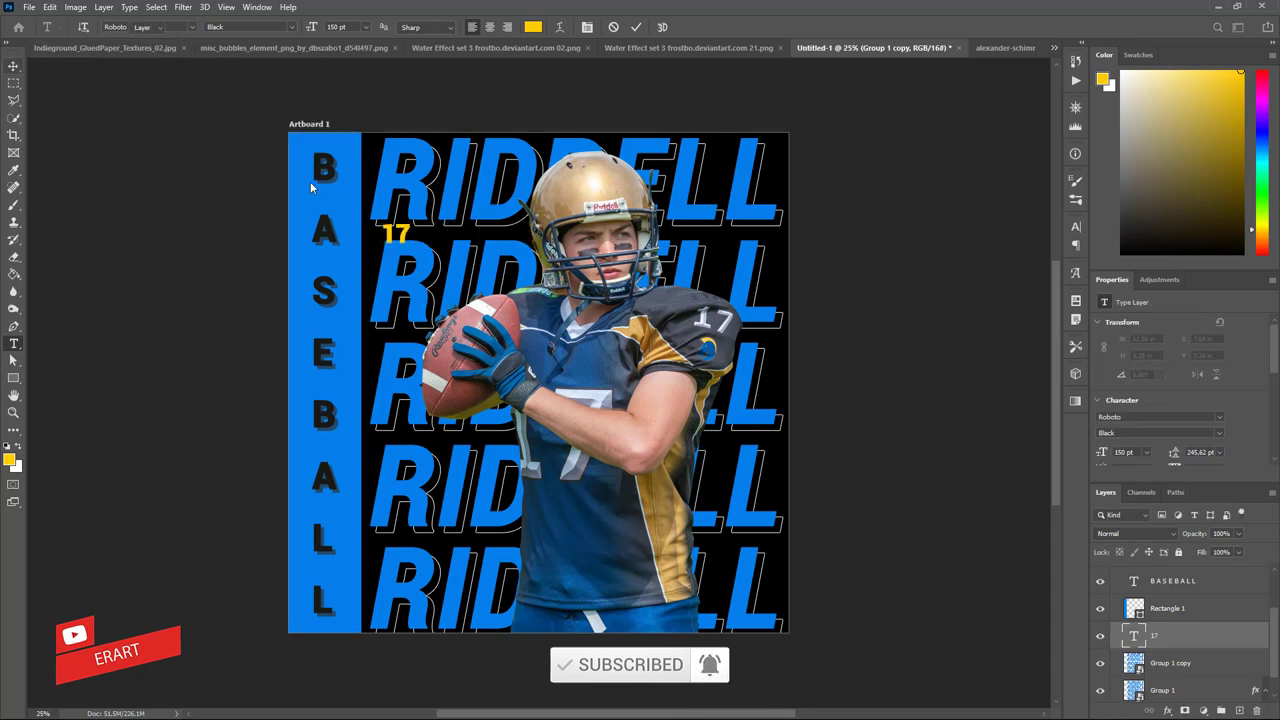
{"action": "mouse_move", "coordinate": [395, 235]}
{"action": "left_mouse_down"}
{"action": "mouse_move", "coordinate": [387, 158]}
{"action": "mouse_move", "coordinate": [443, 198]}
{"action": "left_mouse_up"}
{"action": "key", "text": "ctrl+t"}
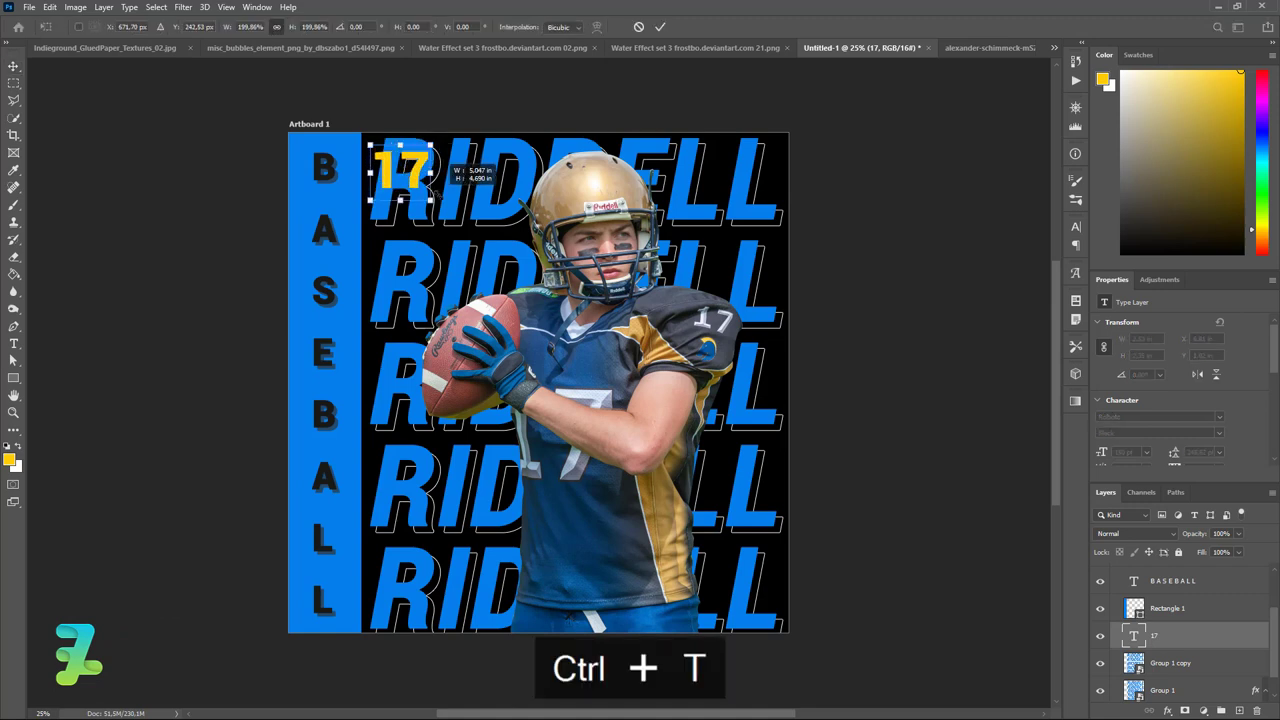
{"action": "key", "text": "Return"}
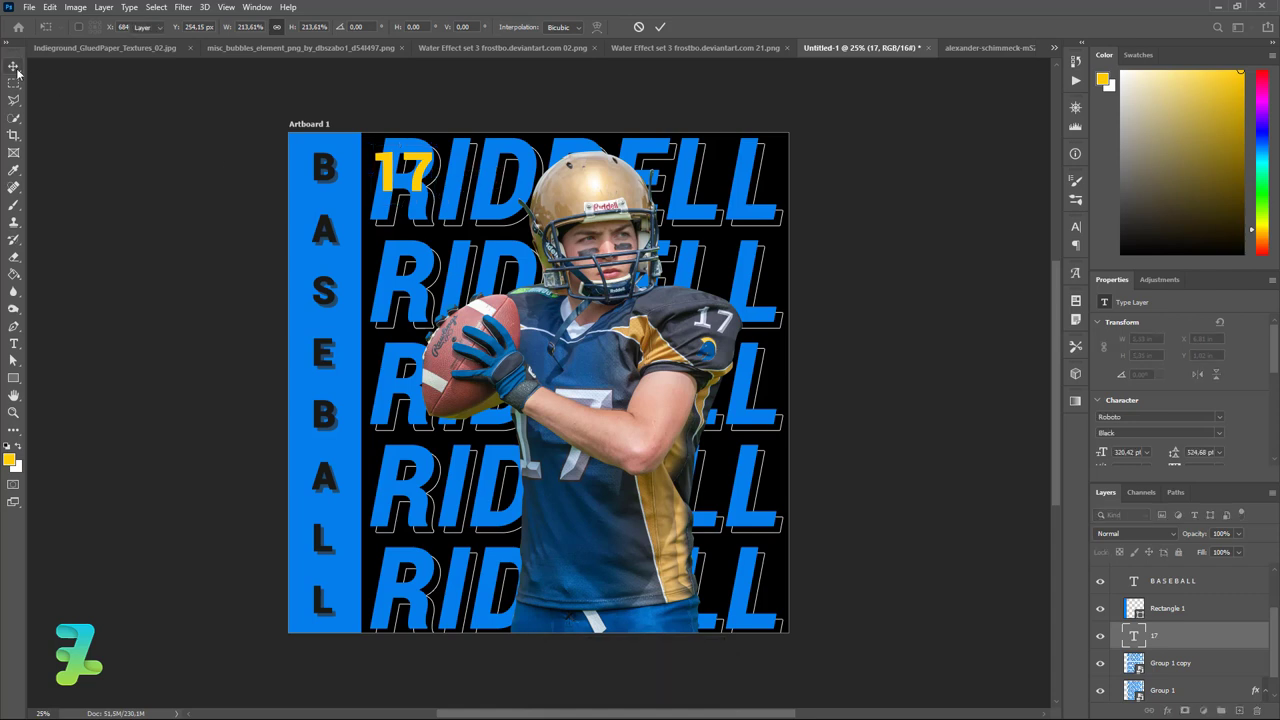
Step: Position the 17 at the poster's top-right corner and duplicate it for the bottom-left
{"action": "left_click_drag", "start_coordinate": [410, 178], "coordinate": [420, 174]}
{"action": "double_click", "coordinate": [410, 175]}
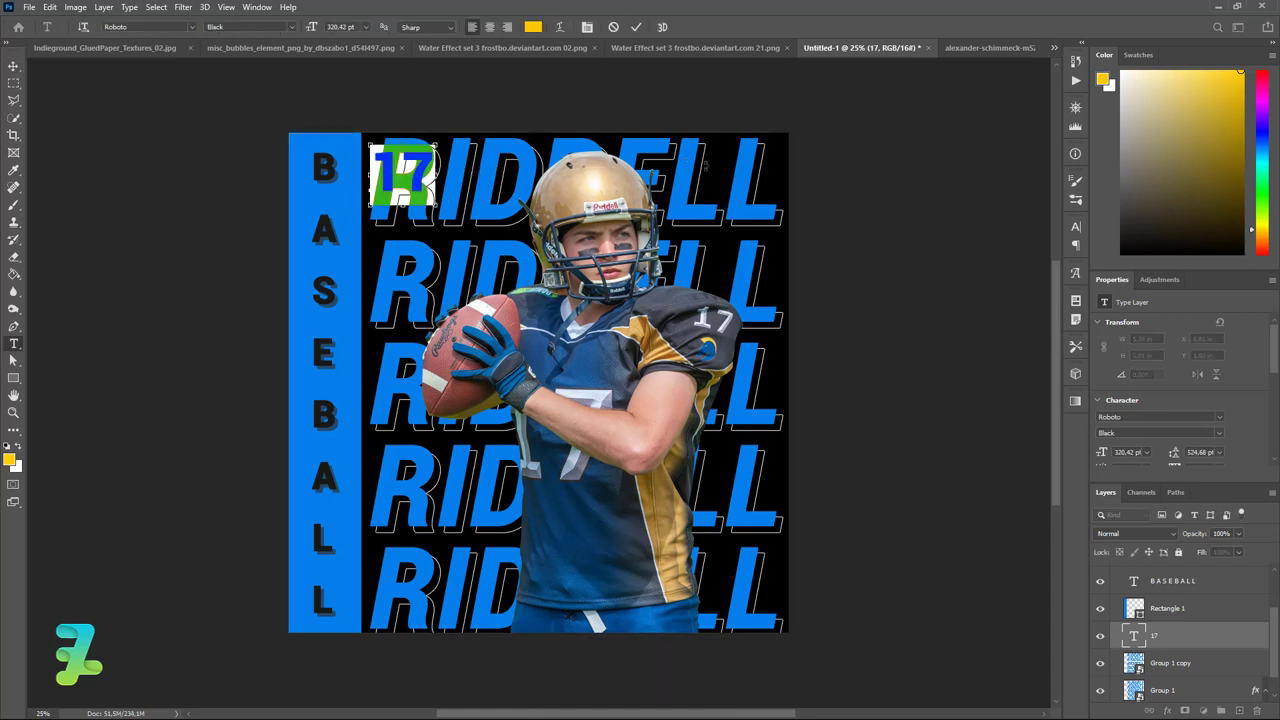
{"action": "left_click", "coordinate": [13, 65]}
{"action": "mouse_move", "coordinate": [425, 172]}
{"action": "left_mouse_down"}
{"action": "mouse_move", "coordinate": [766, 160]}
{"action": "mouse_move", "coordinate": [437, 515]}
{"action": "mouse_move", "coordinate": [433, 586]}
{"action": "left_mouse_up"}
{"action": "key", "text": "ctrl+j"}
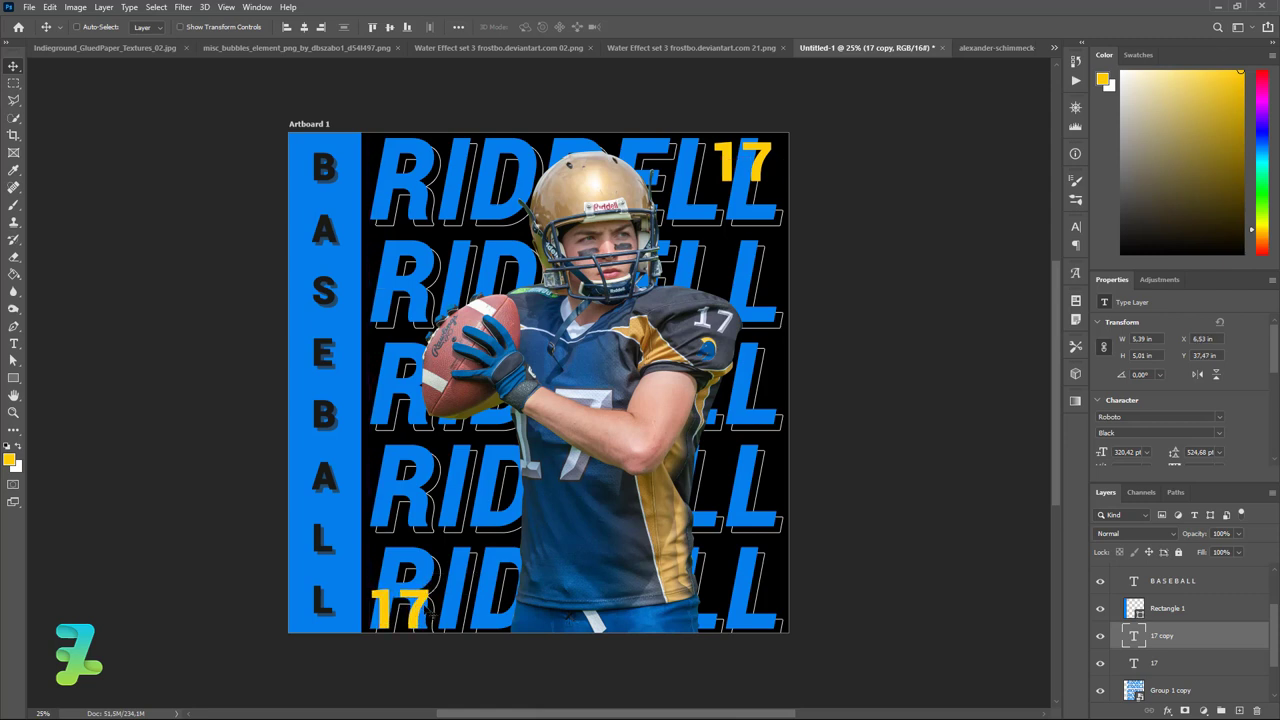
Step: Add a Brightness/Contrast adjustment clipped to Layer 2 with contrast 74 and brightness 1
{"action": "left_click", "coordinate": [646, 485]}
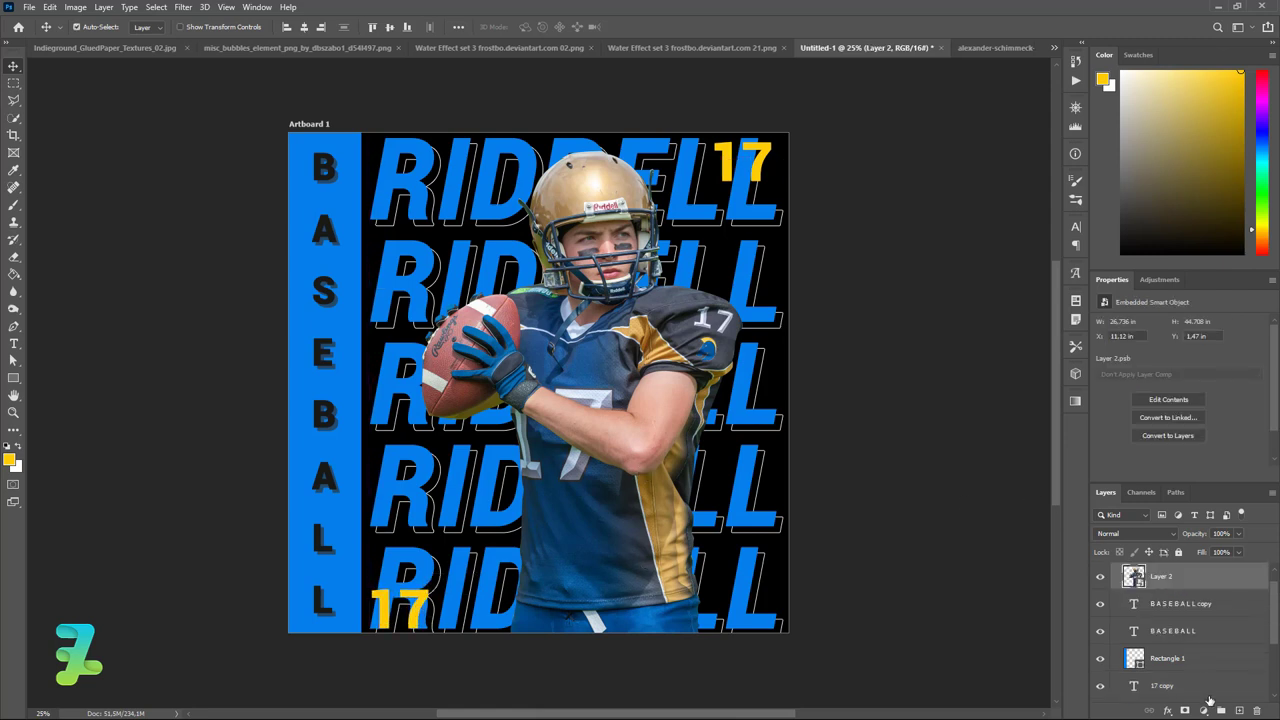
{"action": "left_click", "coordinate": [1205, 709]}
{"action": "left_click", "coordinate": [1200, 517]}
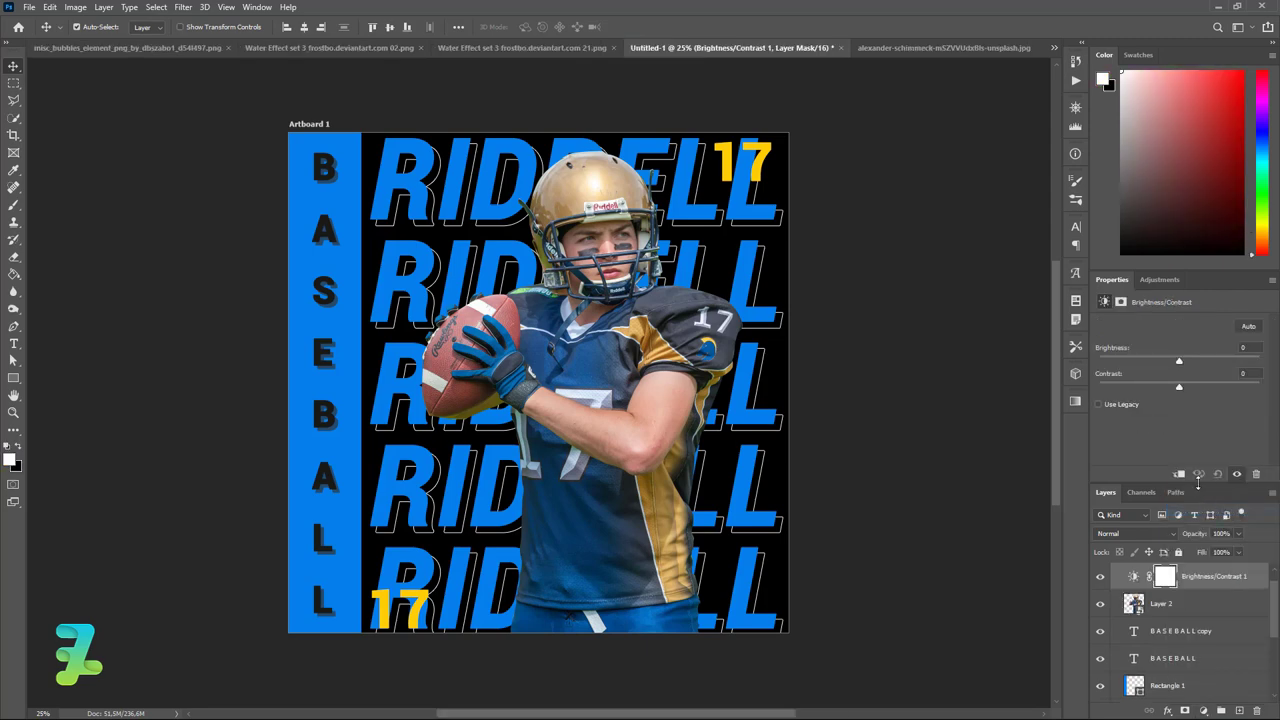
{"action": "left_click", "coordinate": [1180, 475]}
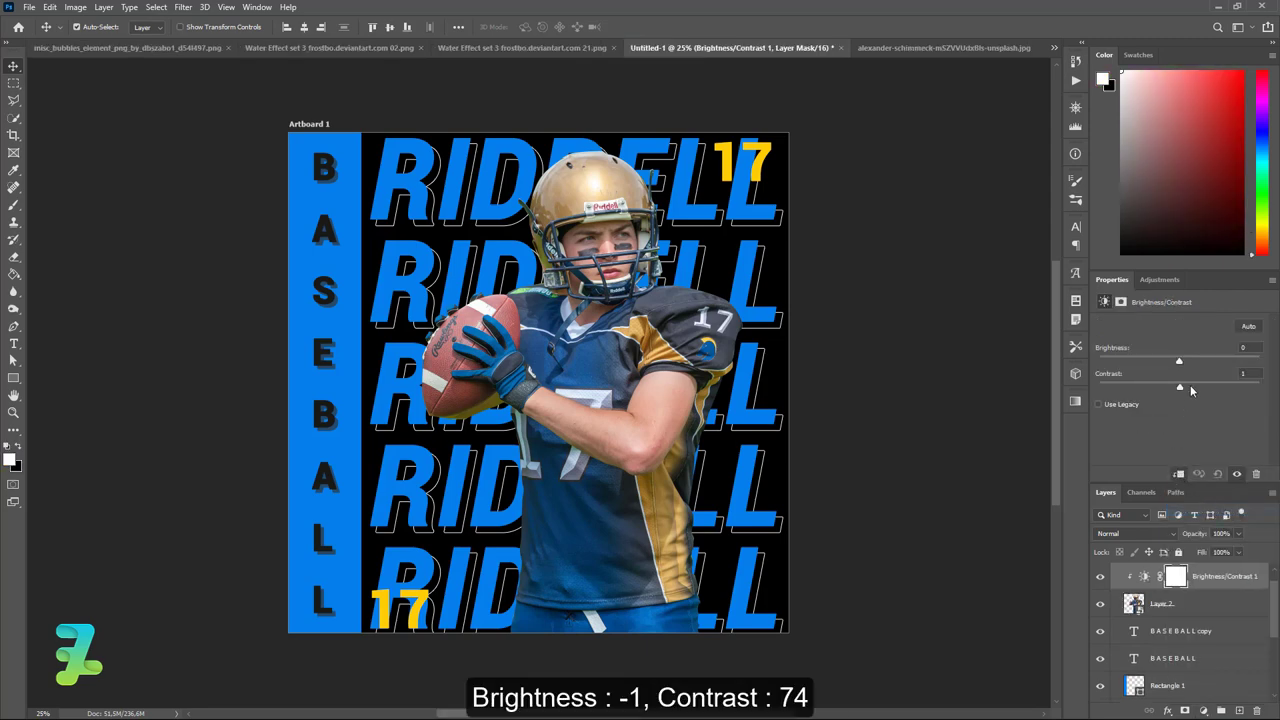
{"action": "mouse_move", "coordinate": [1217, 391]}
{"action": "left_mouse_down"}
{"action": "mouse_move", "coordinate": [1244, 392]}
{"action": "mouse_move", "coordinate": [1239, 402]}
{"action": "left_mouse_up"}
{"action": "left_click_drag", "start_coordinate": [1181, 366], "coordinate": [1181, 362]}
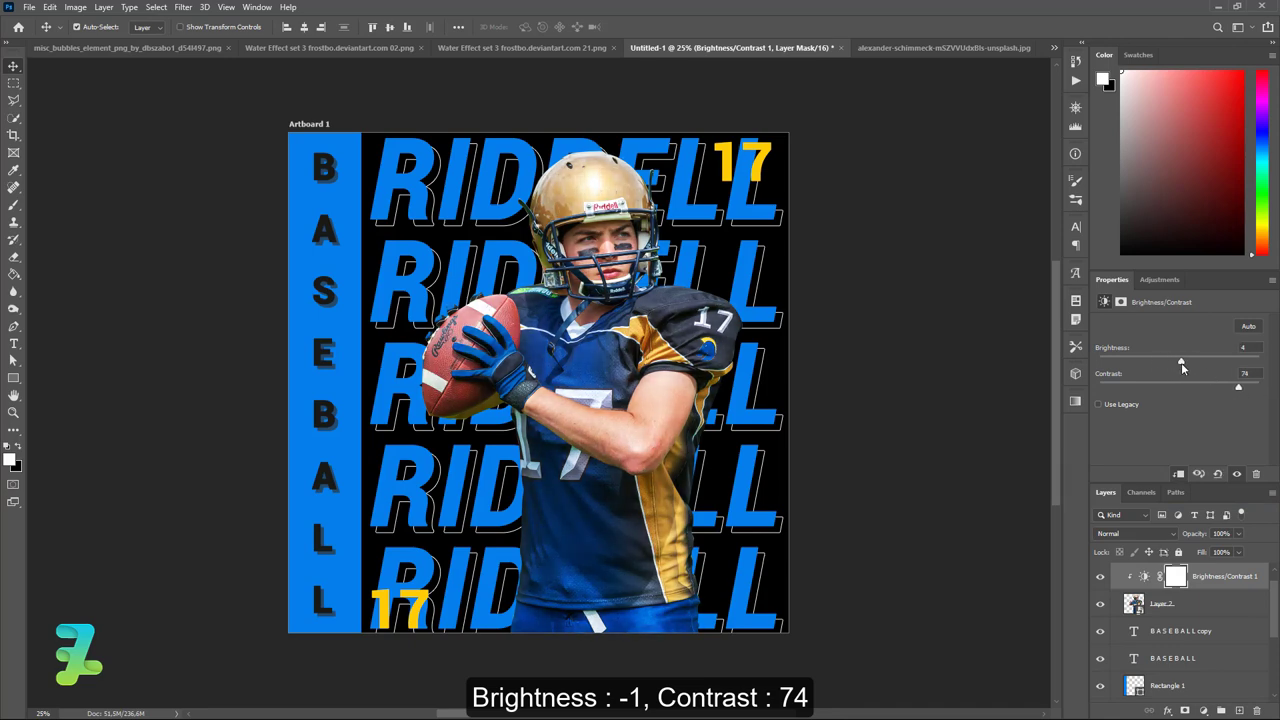
{"action": "left_click", "coordinate": [1203, 709]}
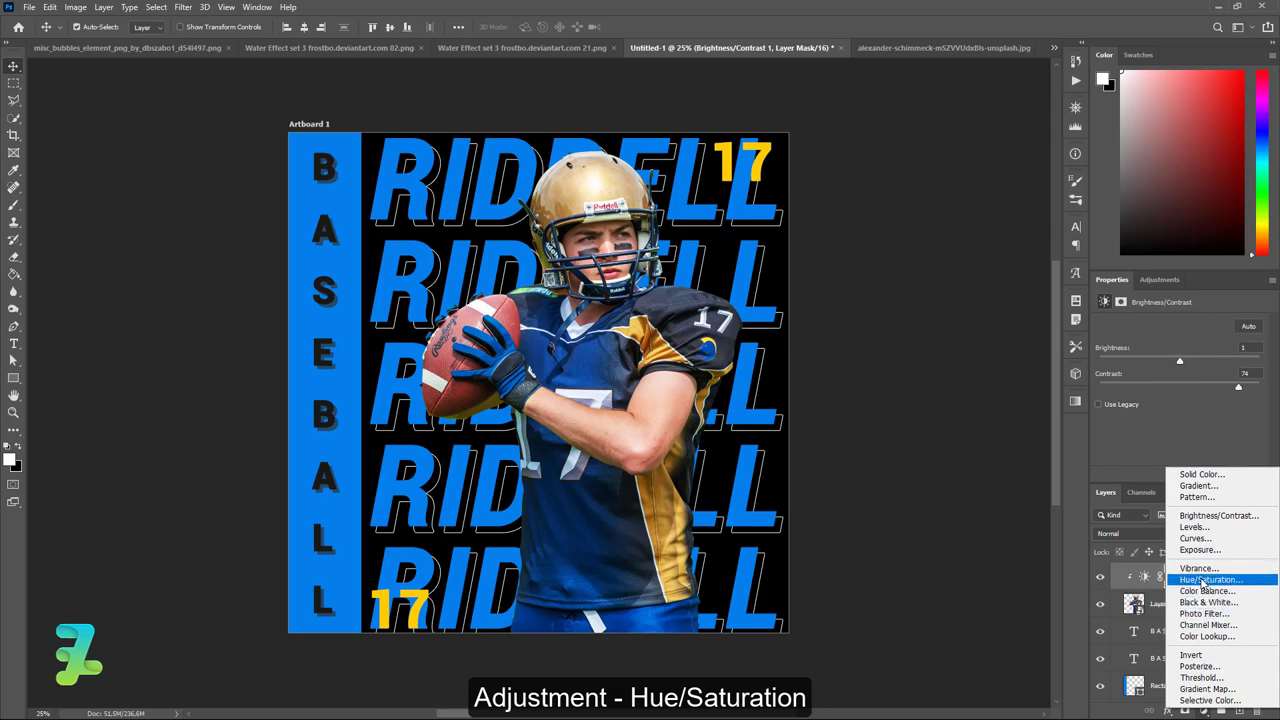
Step: Add a clipped Hue/Saturation adjustment with hue -7
{"action": "left_click", "coordinate": [1208, 579]}
{"action": "left_click", "coordinate": [1180, 474]}
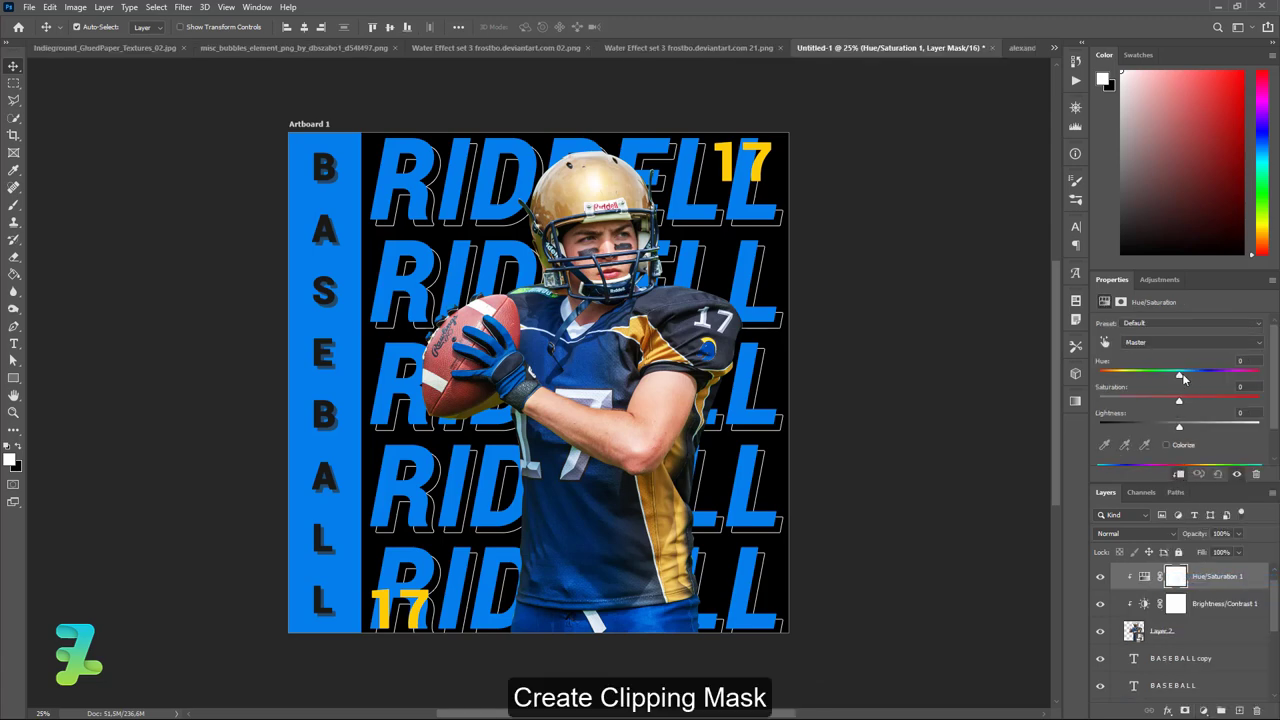
{"action": "left_click_drag", "start_coordinate": [1180, 376], "coordinate": [1172, 376]}
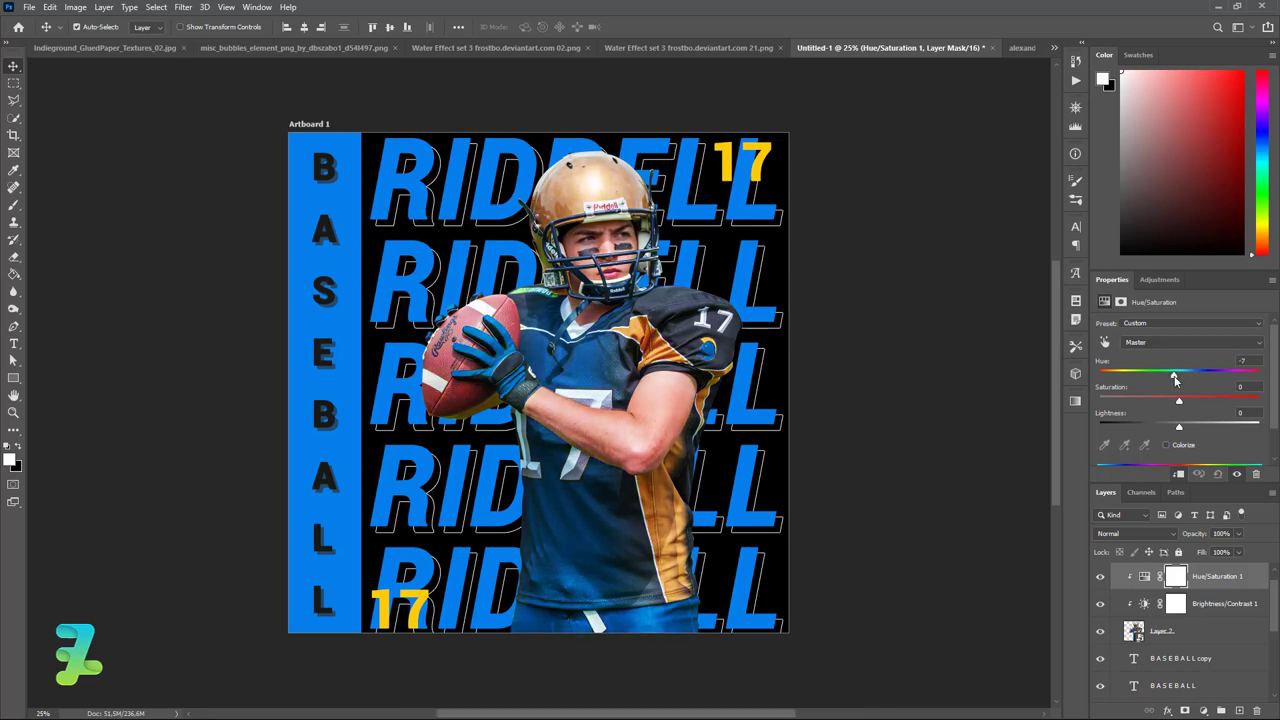
Step: Add a clipped Vibrance adjustment with vibrance +25 and saturation +6
{"action": "left_click", "coordinate": [1203, 708]}
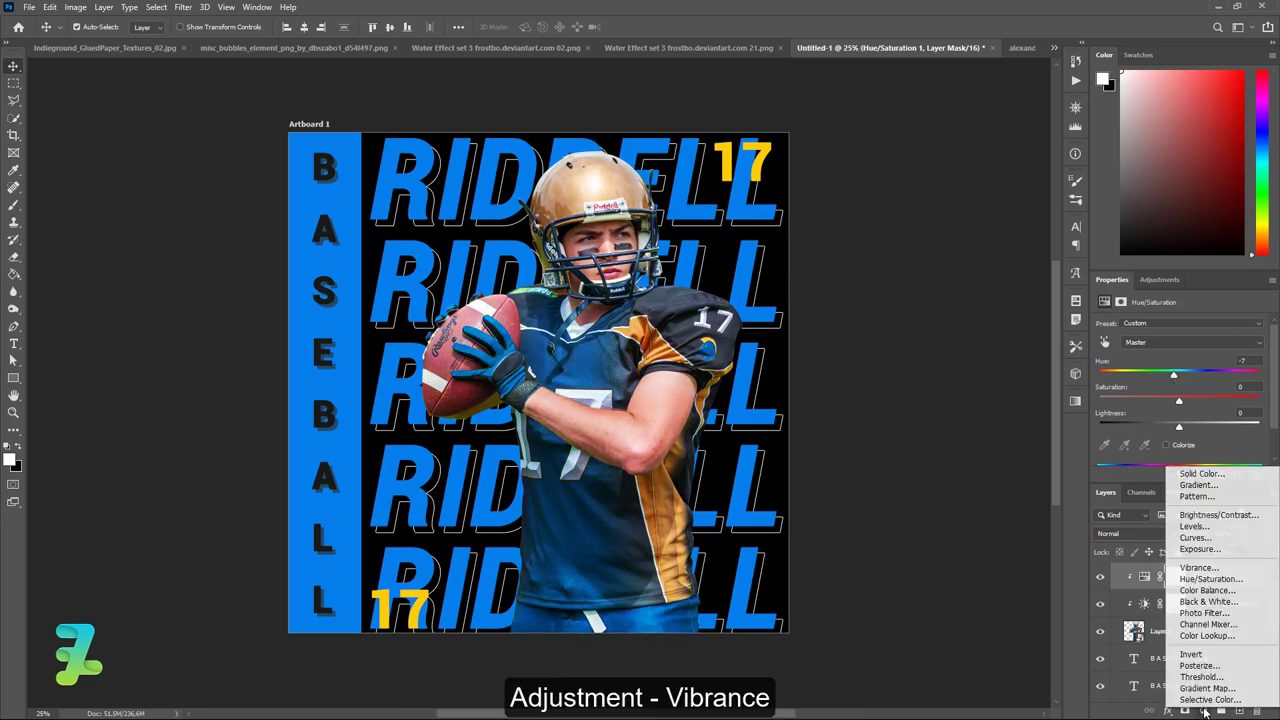
{"action": "left_click", "coordinate": [1199, 570]}
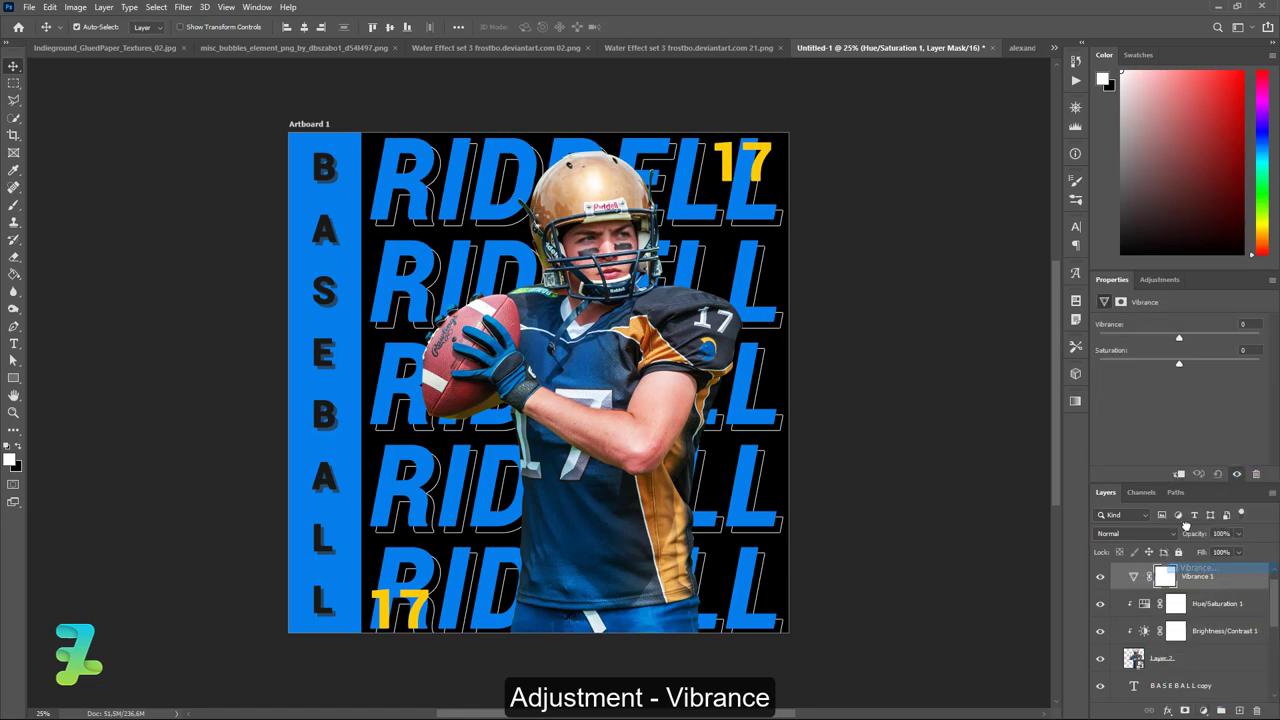
{"action": "left_click", "coordinate": [1178, 474]}
{"action": "mouse_move", "coordinate": [1178, 366]}
{"action": "left_mouse_down"}
{"action": "mouse_move", "coordinate": [1213, 362]}
{"action": "mouse_move", "coordinate": [1184, 364]}
{"action": "mouse_move", "coordinate": [1202, 340]}
{"action": "left_mouse_up"}
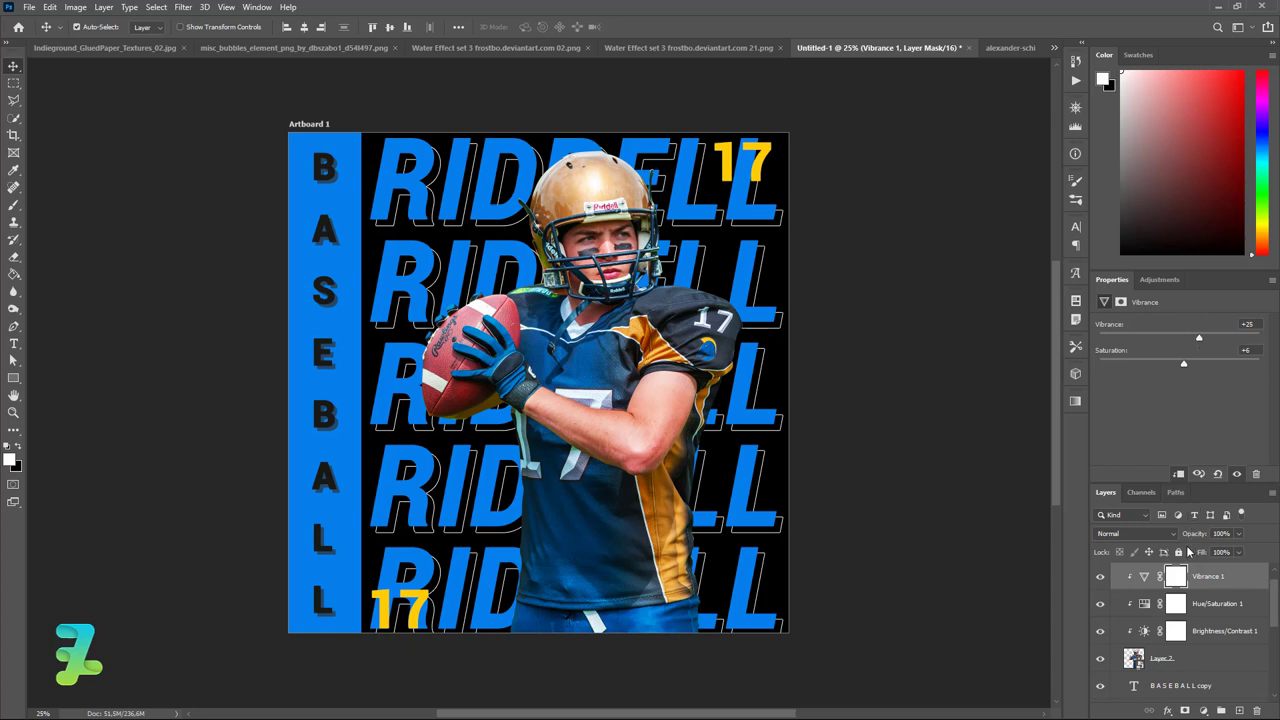
Step: Add a new layer clipped to the player and set the foreground to black #000000
{"action": "left_click", "coordinate": [1239, 709]}
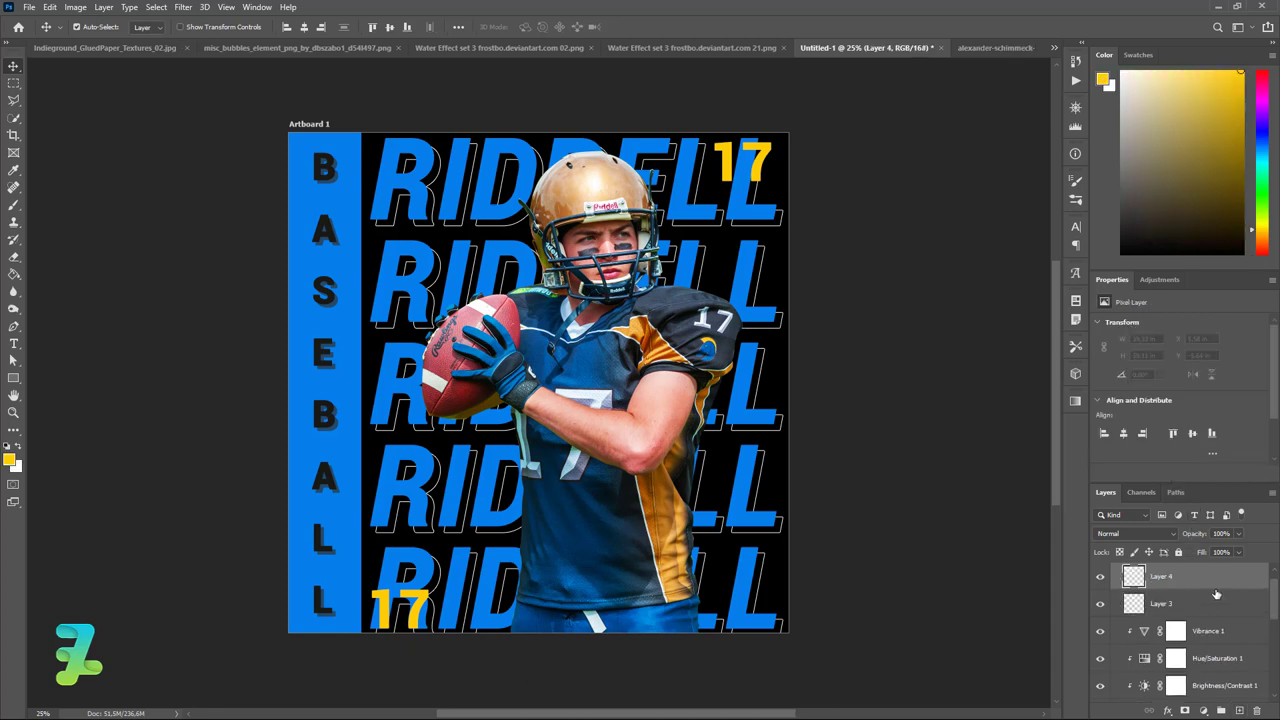
{"action": "right_click", "coordinate": [1220, 580]}
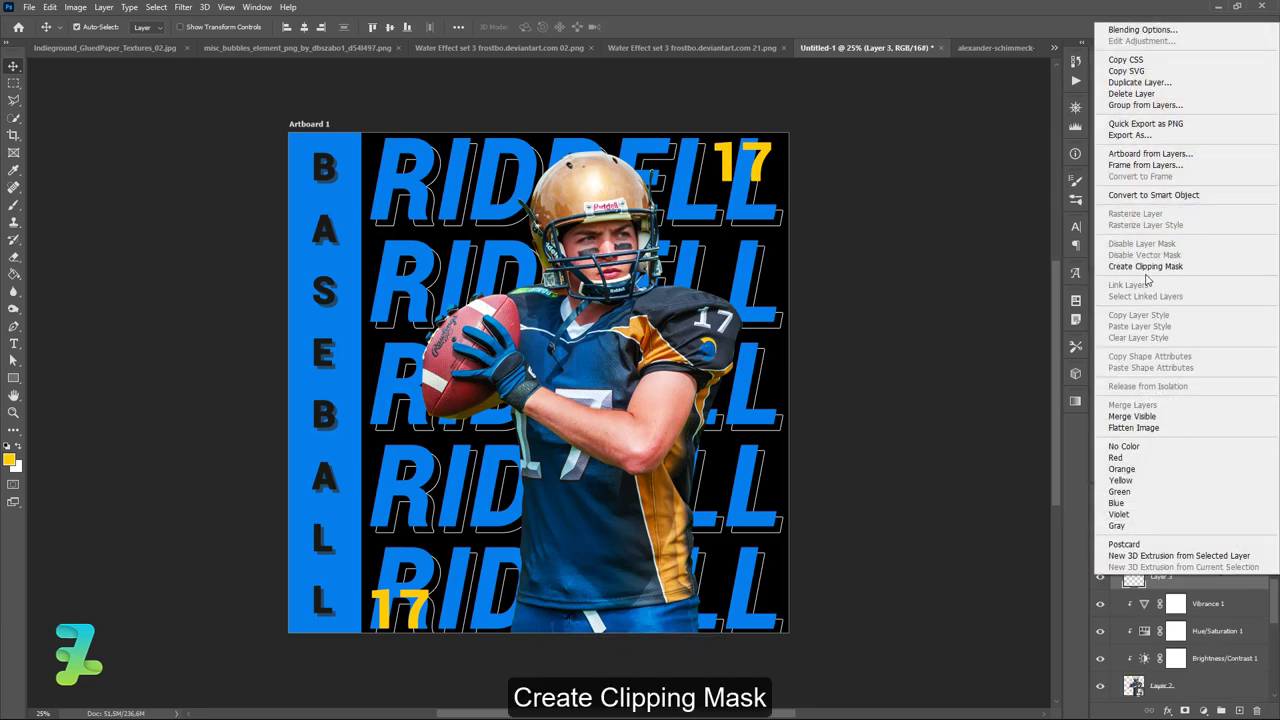
{"action": "left_click", "coordinate": [1145, 266]}
{"action": "left_click", "coordinate": [9, 459]}
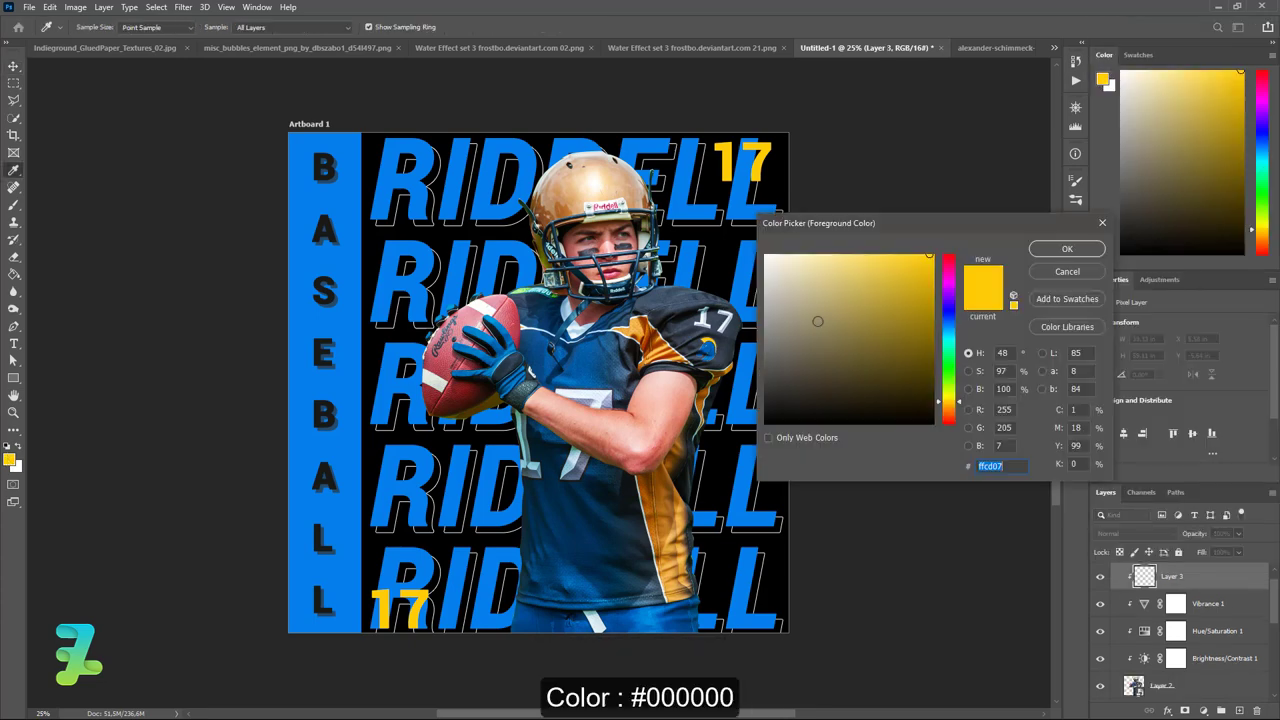
{"action": "type", "text": "000000"}
{"action": "left_click", "coordinate": [1067, 249]}
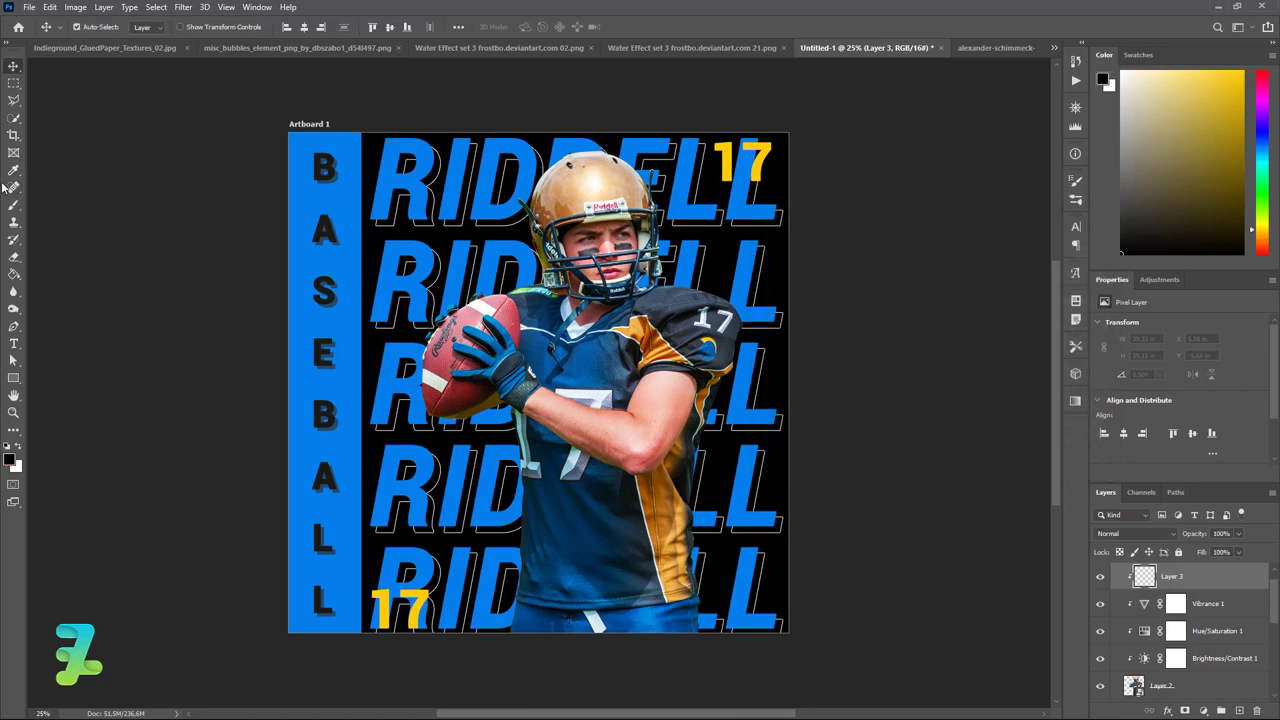
Step: Set up a soft Brush at about 152 px with 0% hardness
{"action": "left_click", "coordinate": [13, 204]}
{"action": "left_click", "coordinate": [80, 27]}
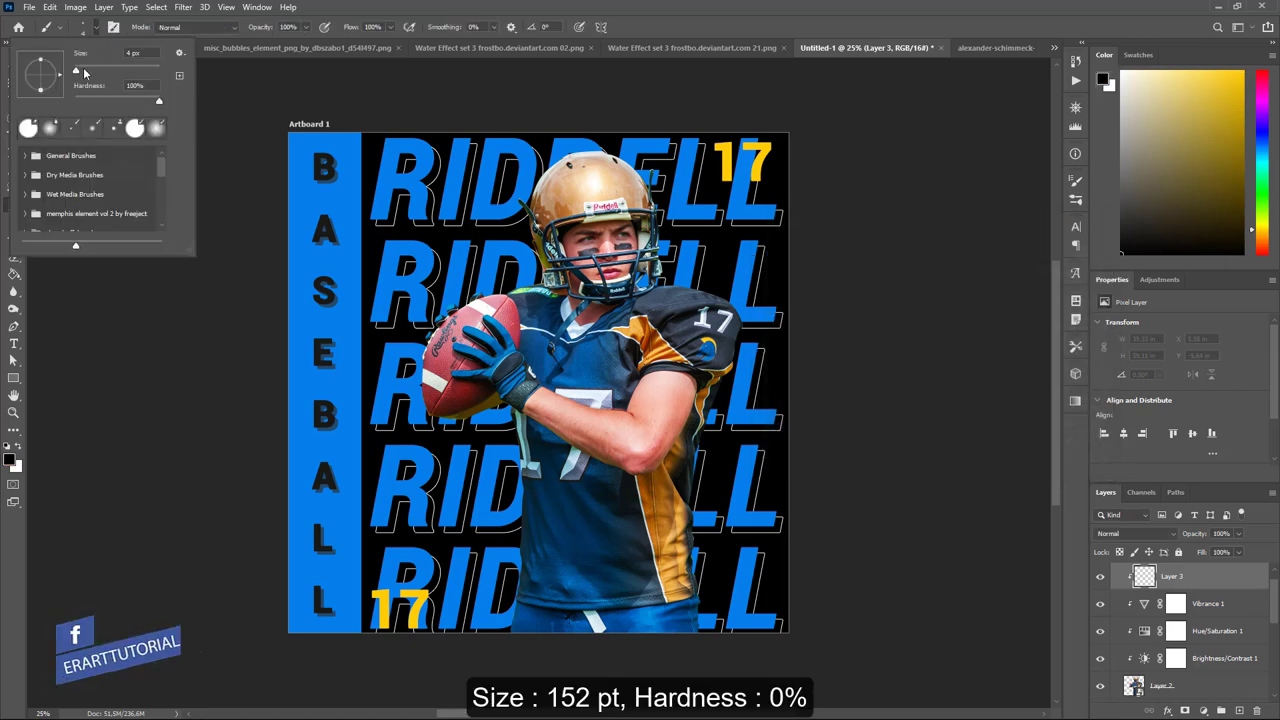
{"action": "mouse_move", "coordinate": [85, 72]}
{"action": "left_mouse_down"}
{"action": "mouse_move", "coordinate": [127, 79]}
{"action": "mouse_move", "coordinate": [75, 101]}
{"action": "left_mouse_up"}
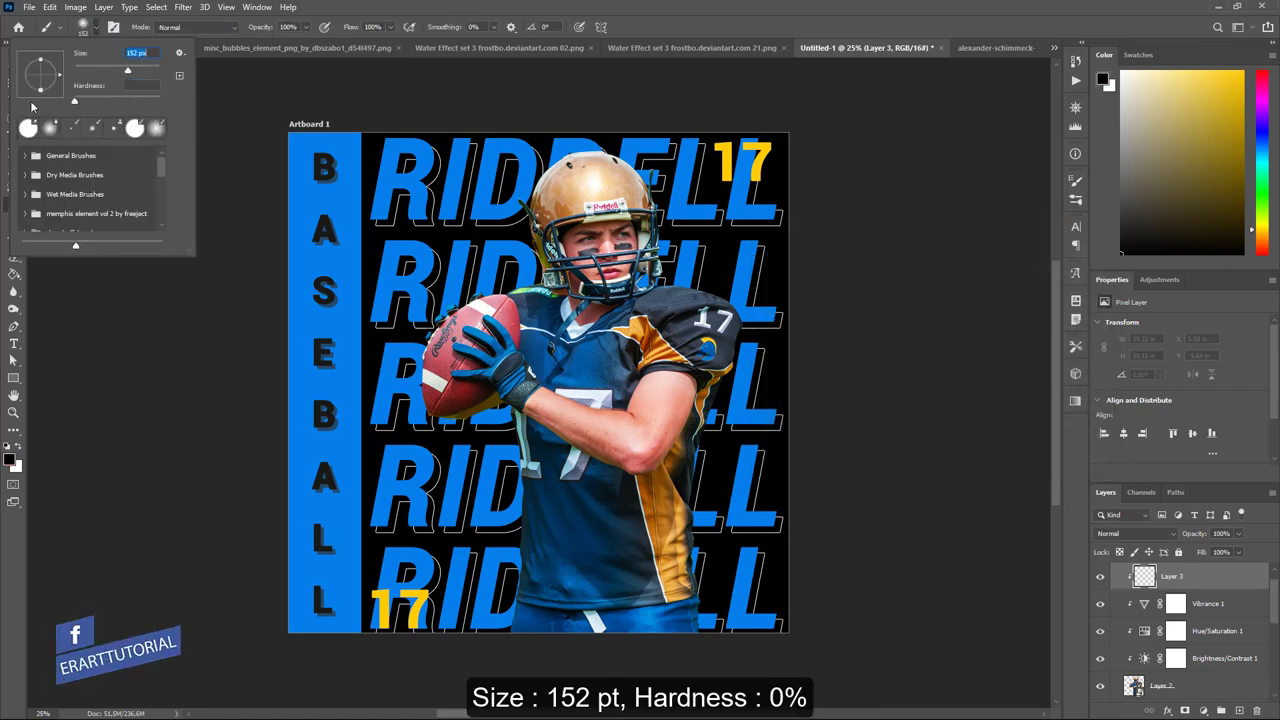
{"action": "type", "text": "0"}
{"action": "key", "text": "Return"}
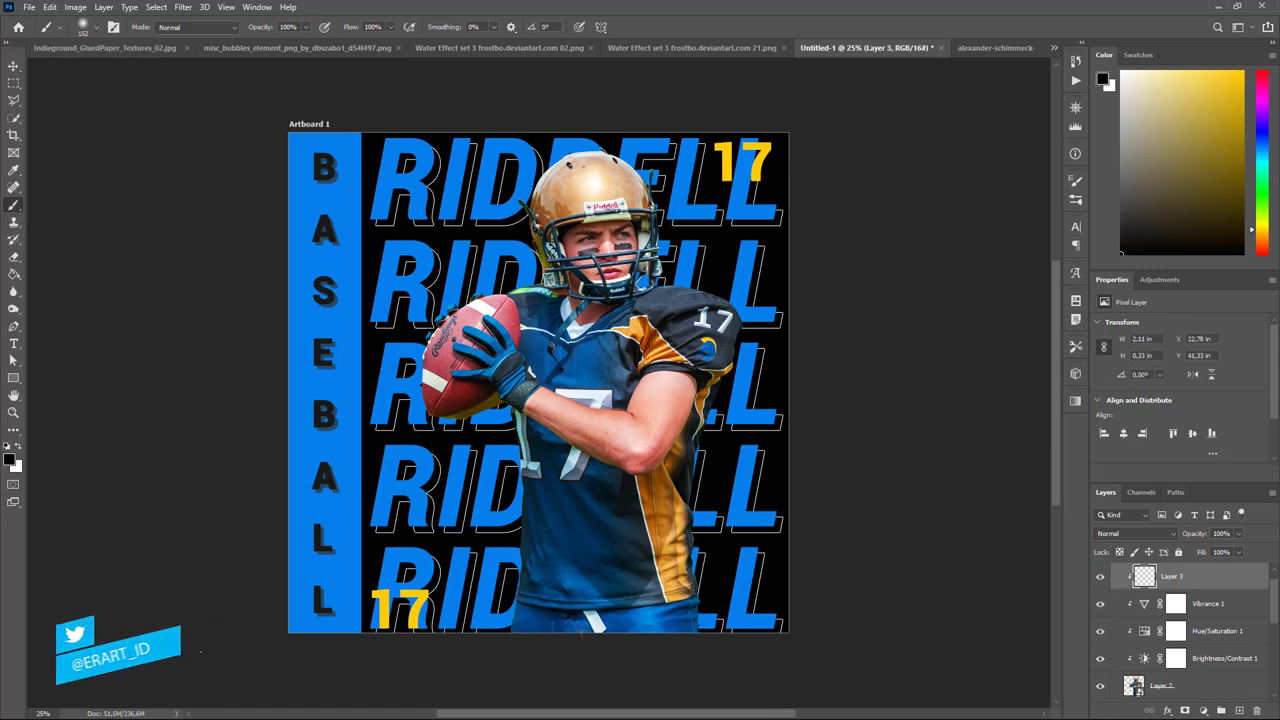
{"action": "key", "text": "ctrl+z"}
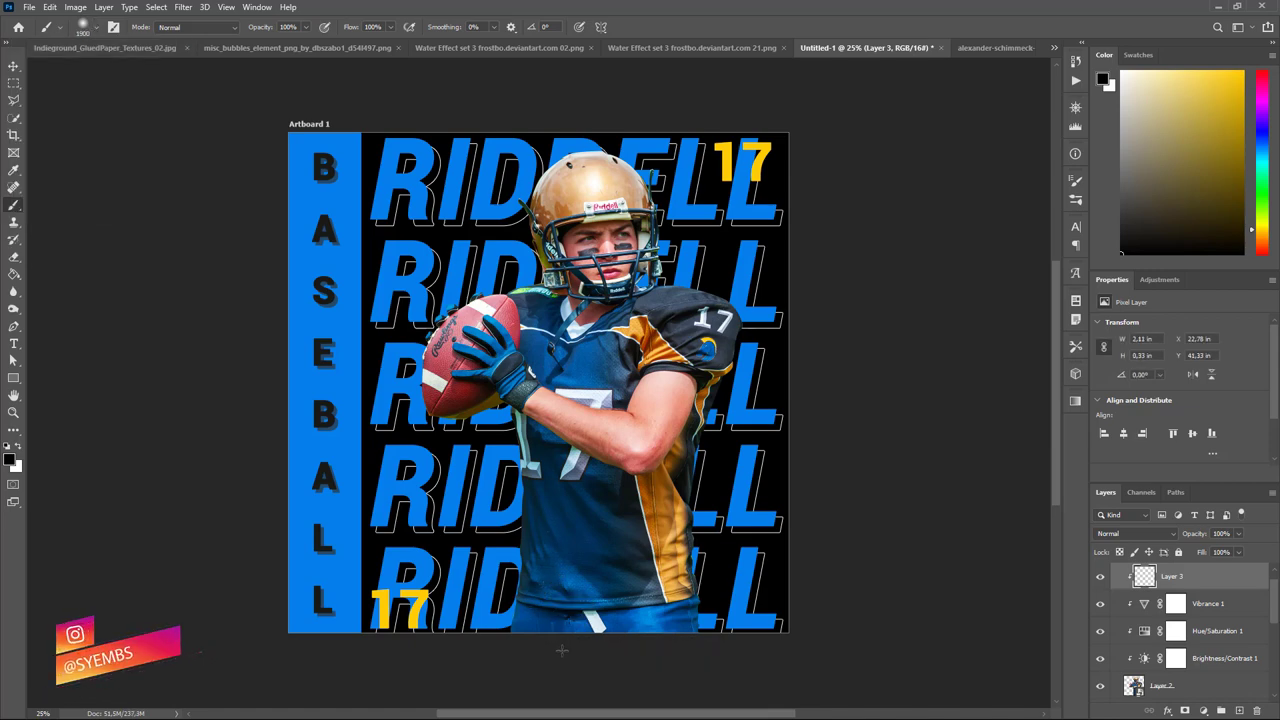
Step: Paint black shading on the player's bottom, left side and right shoulder, then set opacity to 73%
{"action": "left_click_drag", "start_coordinate": [561, 650], "coordinate": [690, 640]}
{"action": "key", "text": "ctrl+z"}
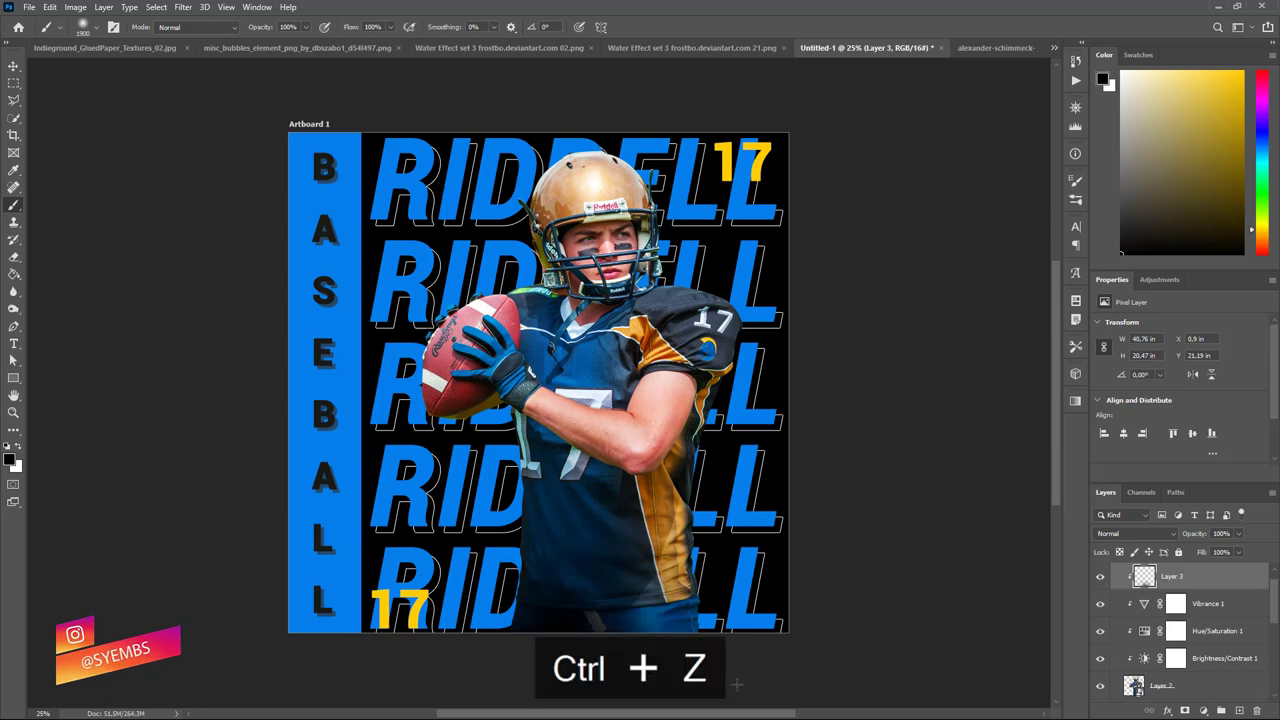
{"action": "left_click_drag", "start_coordinate": [748, 684], "coordinate": [834, 641]}
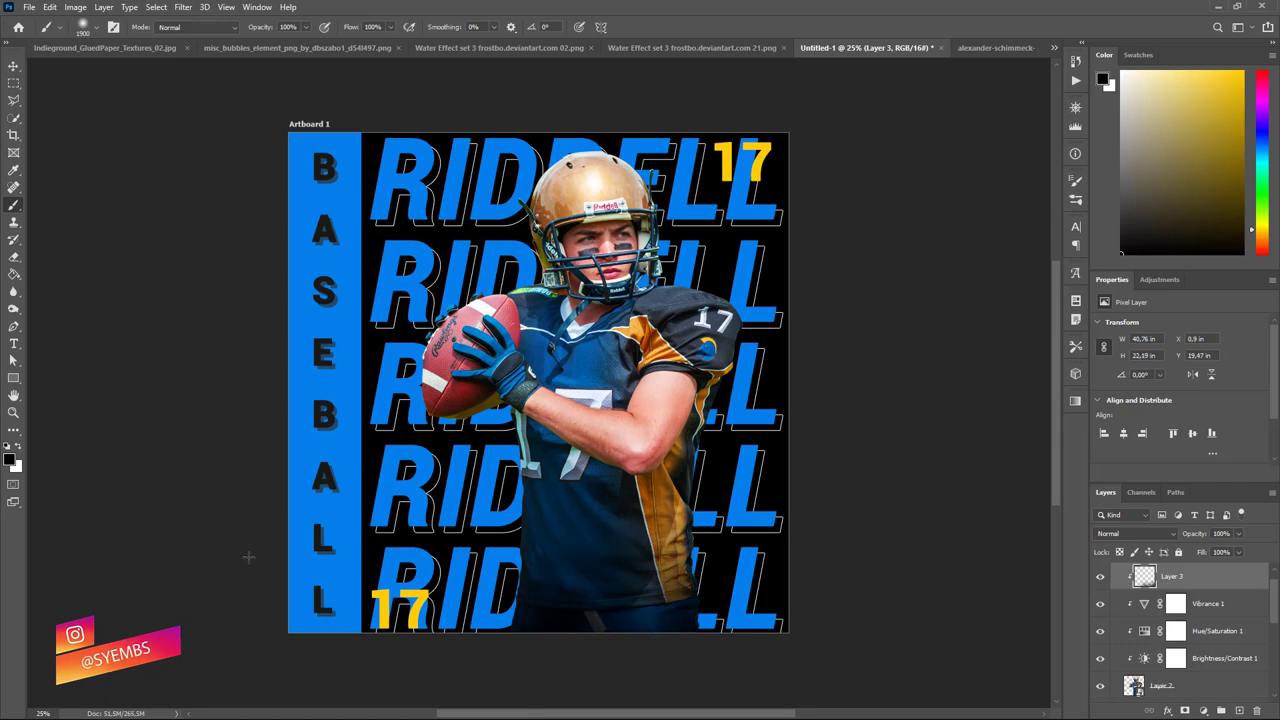
{"action": "left_click_drag", "start_coordinate": [371, 556], "coordinate": [353, 573]}
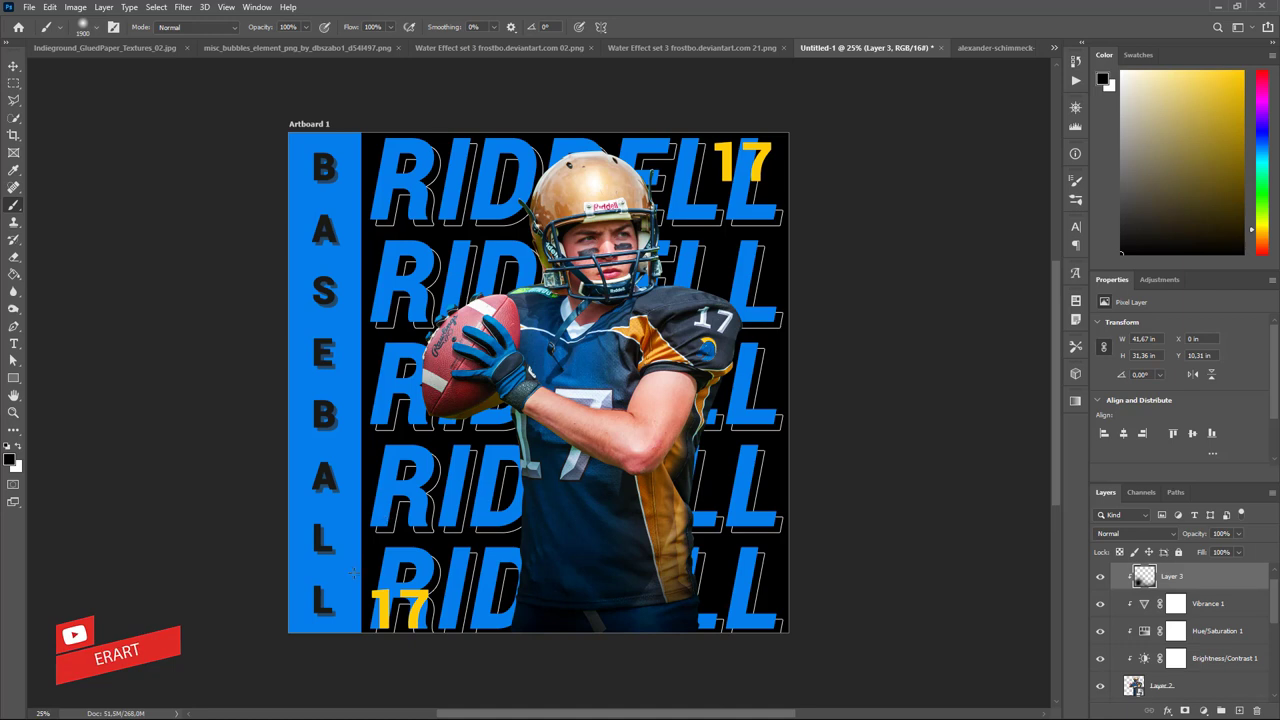
{"action": "left_click_drag", "start_coordinate": [805, 449], "coordinate": [804, 463]}
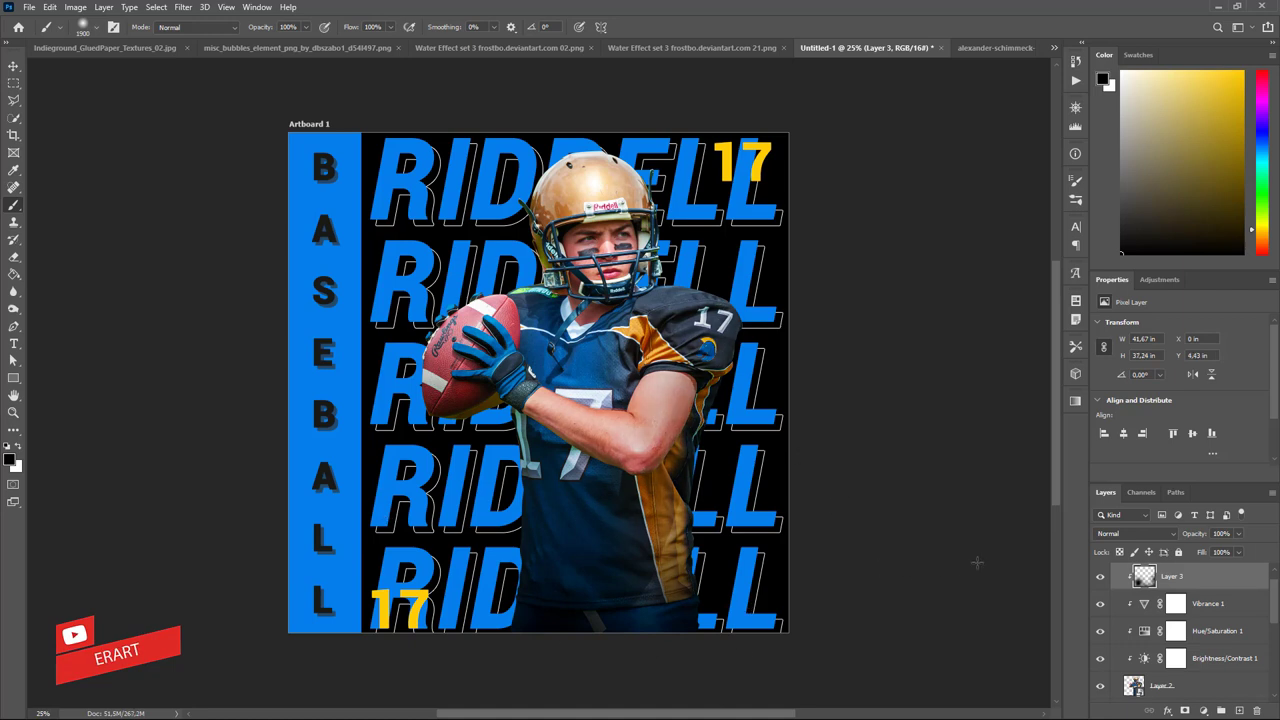
{"action": "left_click_drag", "start_coordinate": [1239, 540], "coordinate": [1226, 553]}
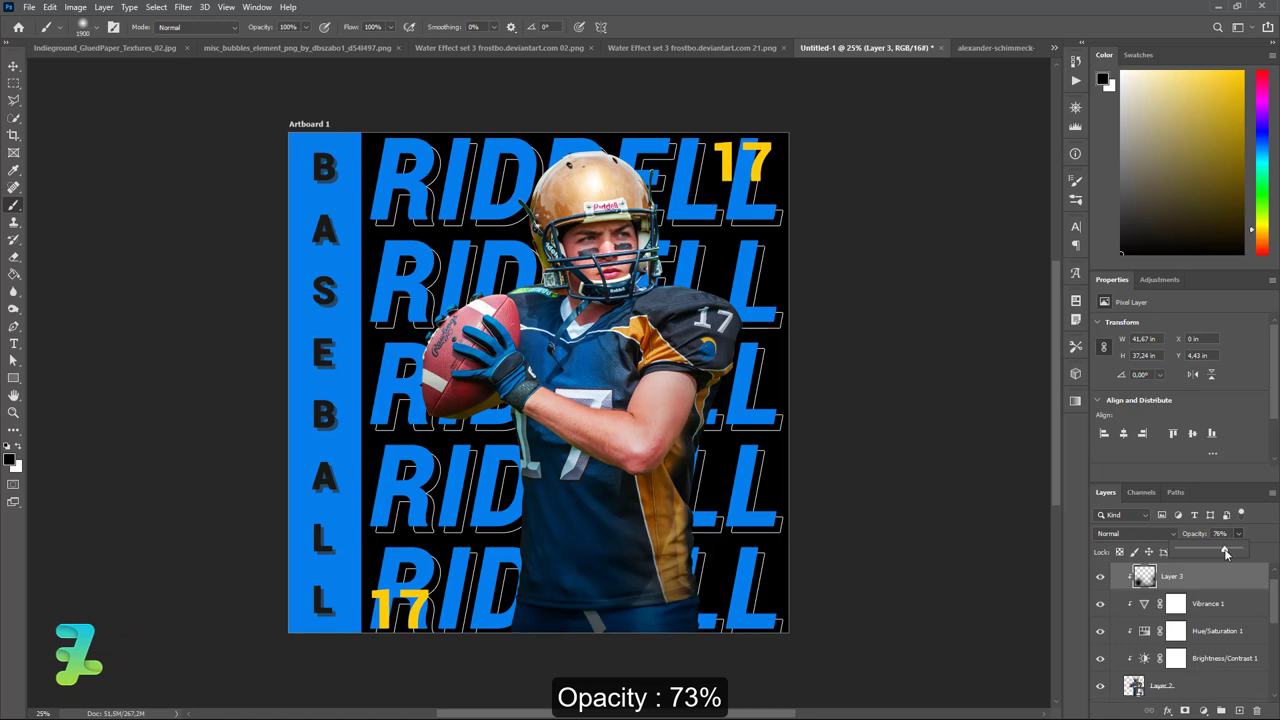
{"action": "left_click", "coordinate": [13, 65]}
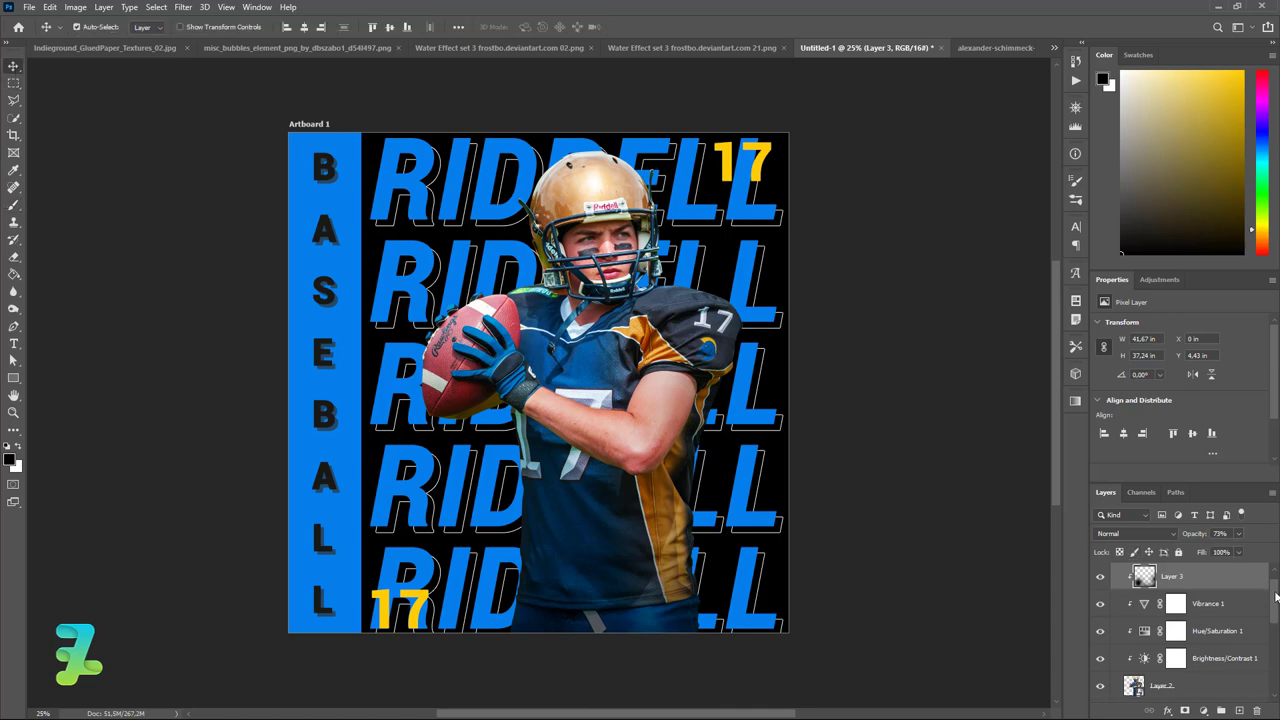
{"action": "left_click_drag", "start_coordinate": [1275, 597], "coordinate": [1275, 588]}
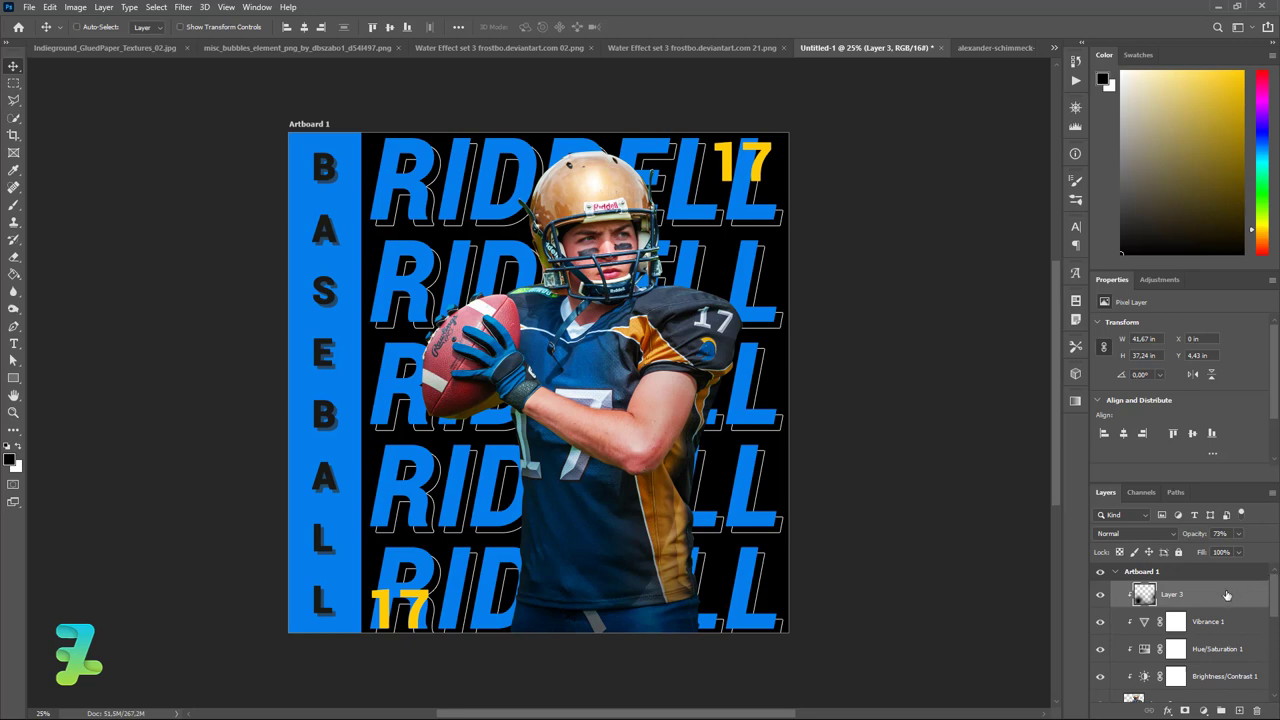
Step: Stamp all visible layers into Layer 4 and add a fabric Pattern Overlay to it
{"action": "key", "text": "ctrl+shift+alt+e"}
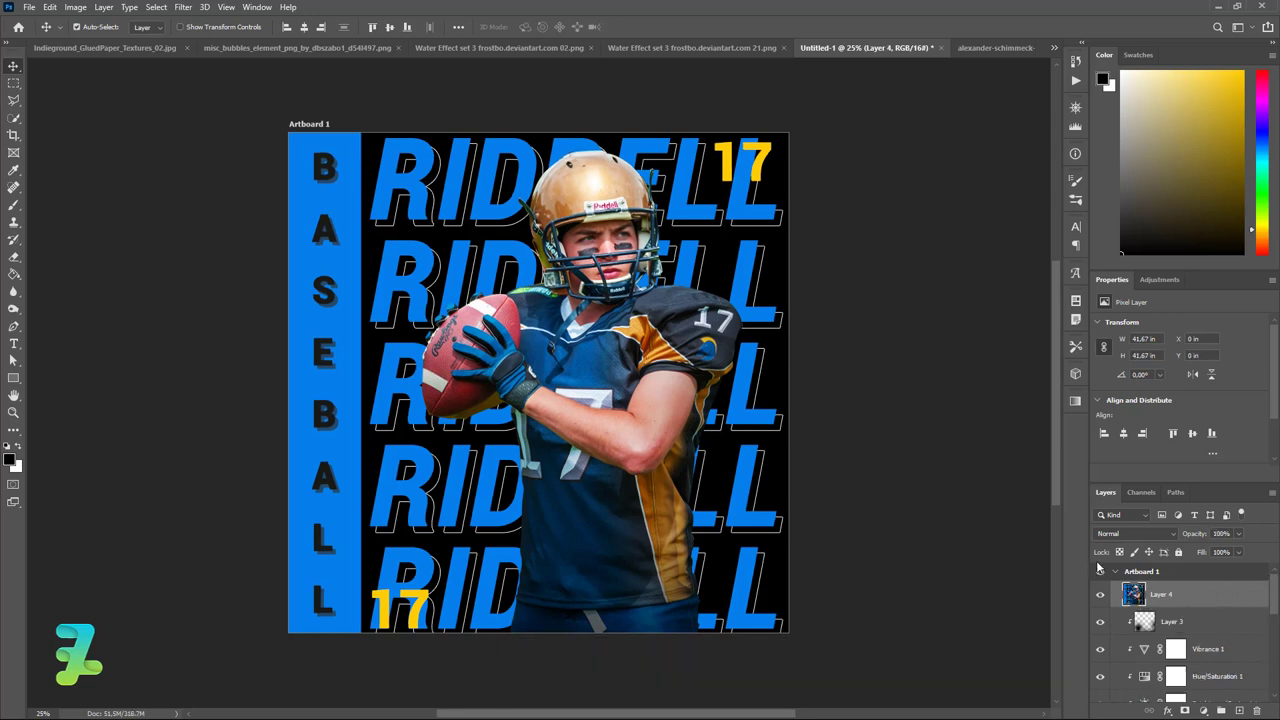
{"action": "double_click", "coordinate": [1194, 597]}
{"action": "left_click", "coordinate": [768, 420]}
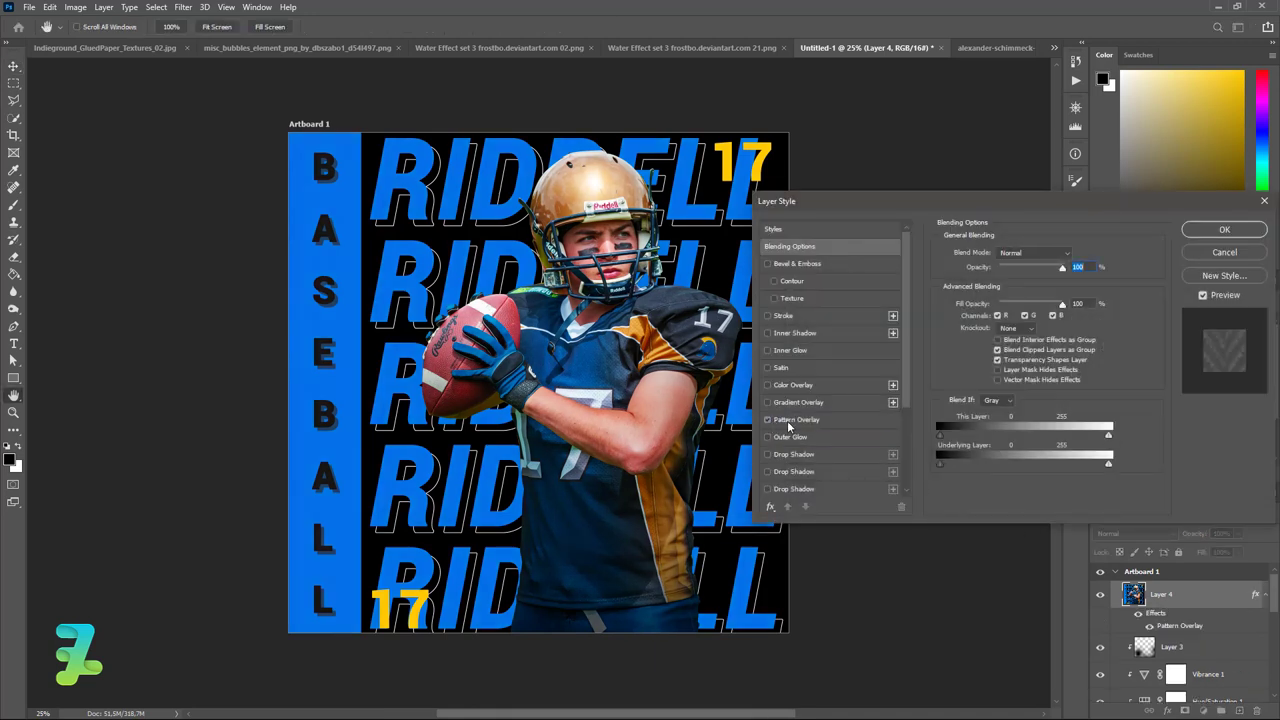
{"action": "left_click", "coordinate": [789, 422]}
{"action": "left_click", "coordinate": [1029, 297]}
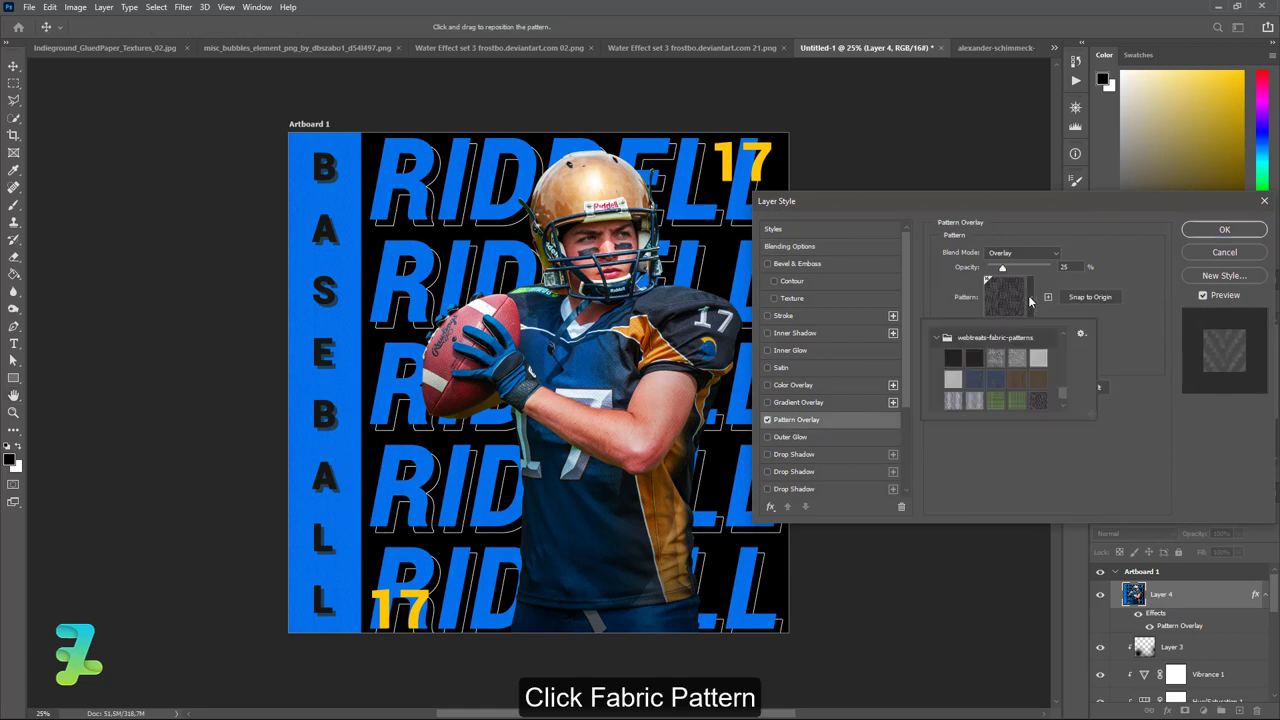
{"action": "left_click", "coordinate": [997, 356]}
{"action": "double_click", "coordinate": [1007, 356]}
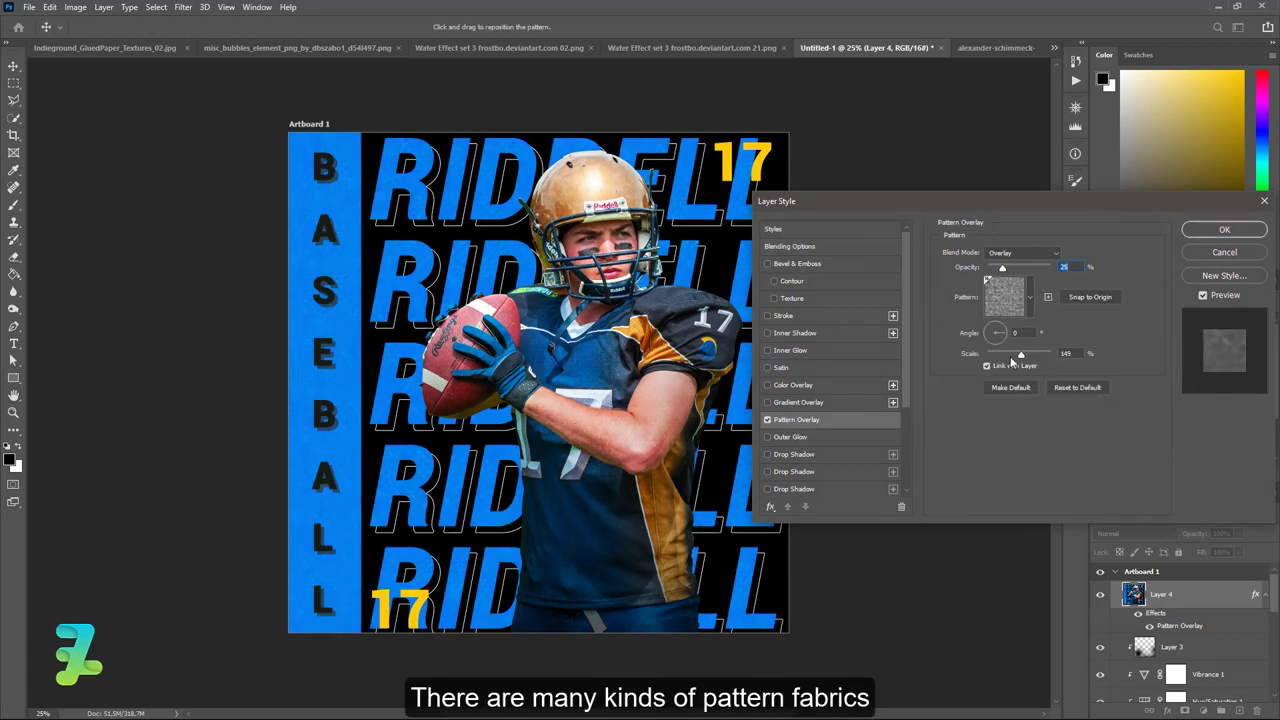
Step: Set the pattern overlay to Normal blend, 100% opacity, adjusted scale, and the argyle fabric pattern
{"action": "left_click", "coordinate": [1022, 253]}
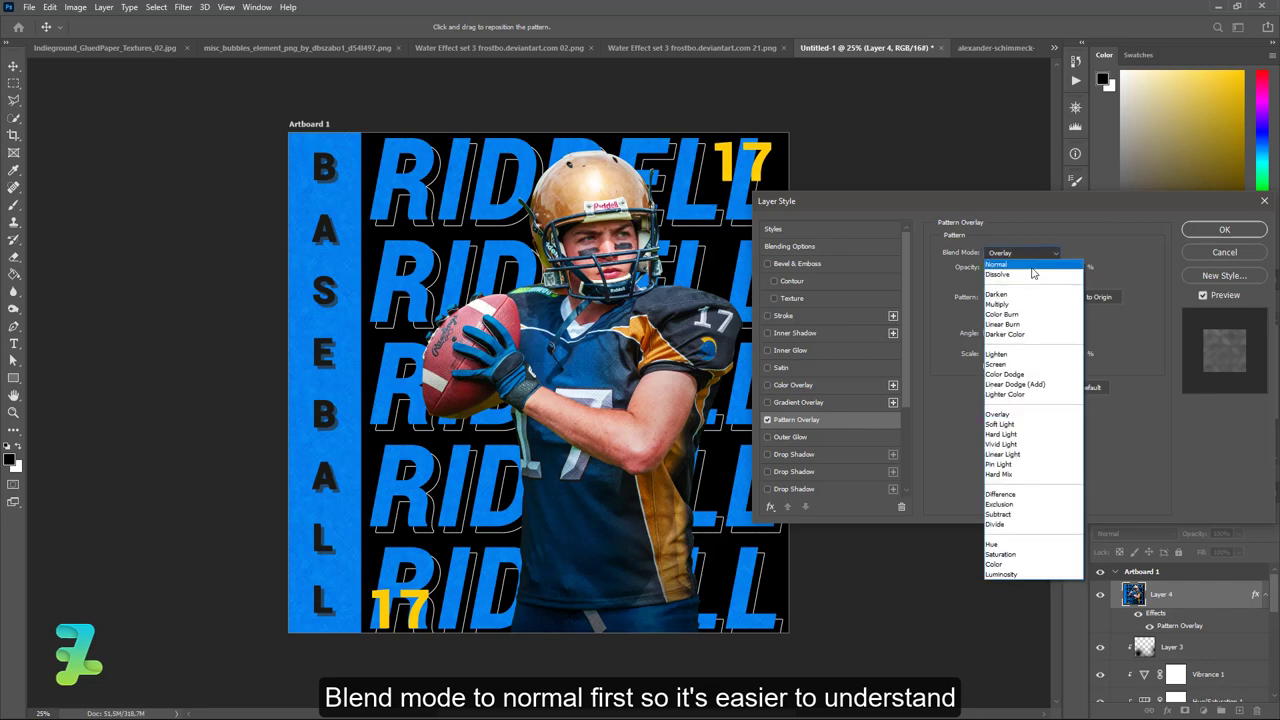
{"action": "left_click", "coordinate": [1010, 257]}
{"action": "left_click", "coordinate": [1031, 305]}
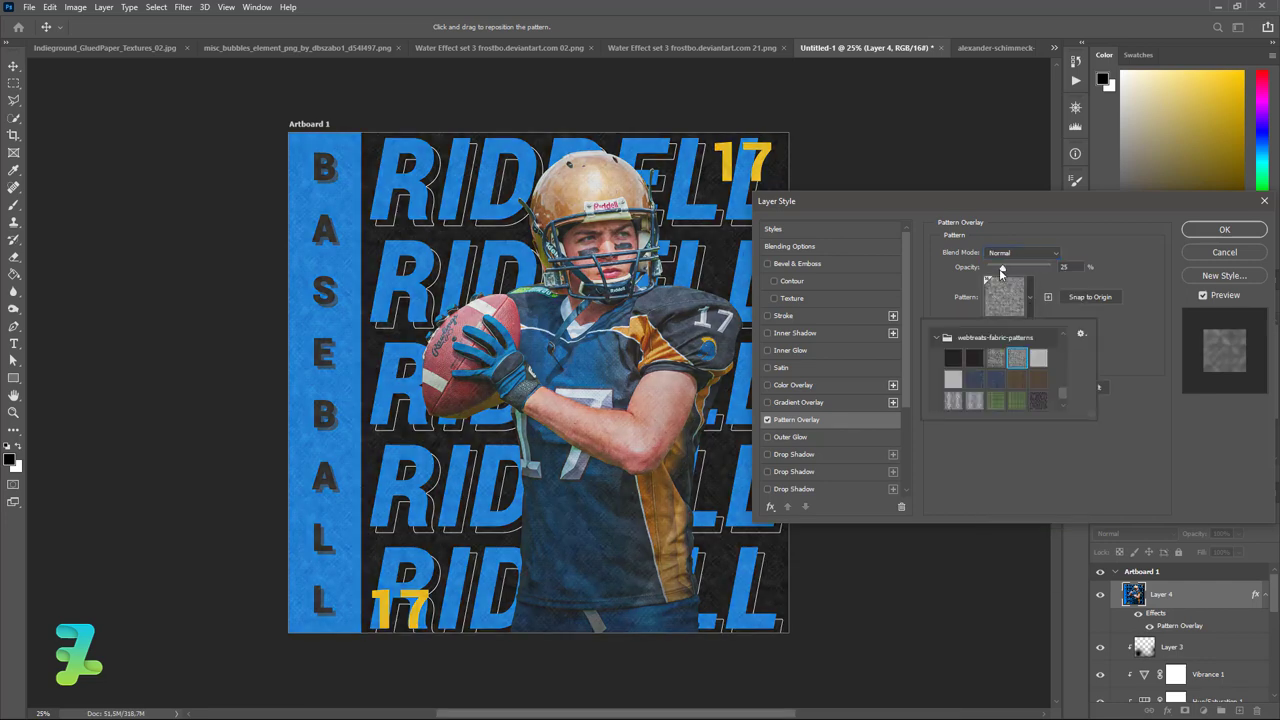
{"action": "left_click", "coordinate": [1002, 272]}
{"action": "left_click_drag", "start_coordinate": [1002, 272], "coordinate": [1050, 268]}
{"action": "left_click", "coordinate": [1028, 300]}
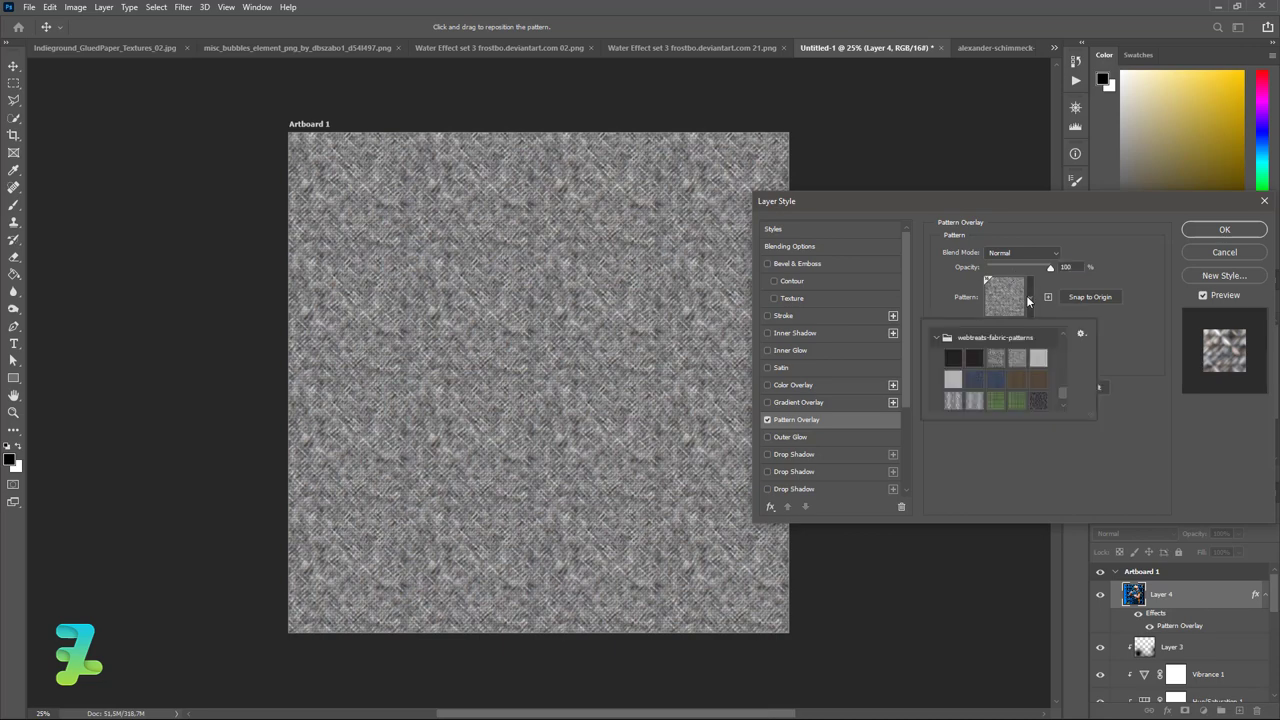
{"action": "left_click", "coordinate": [997, 358]}
{"action": "double_click", "coordinate": [1017, 358]}
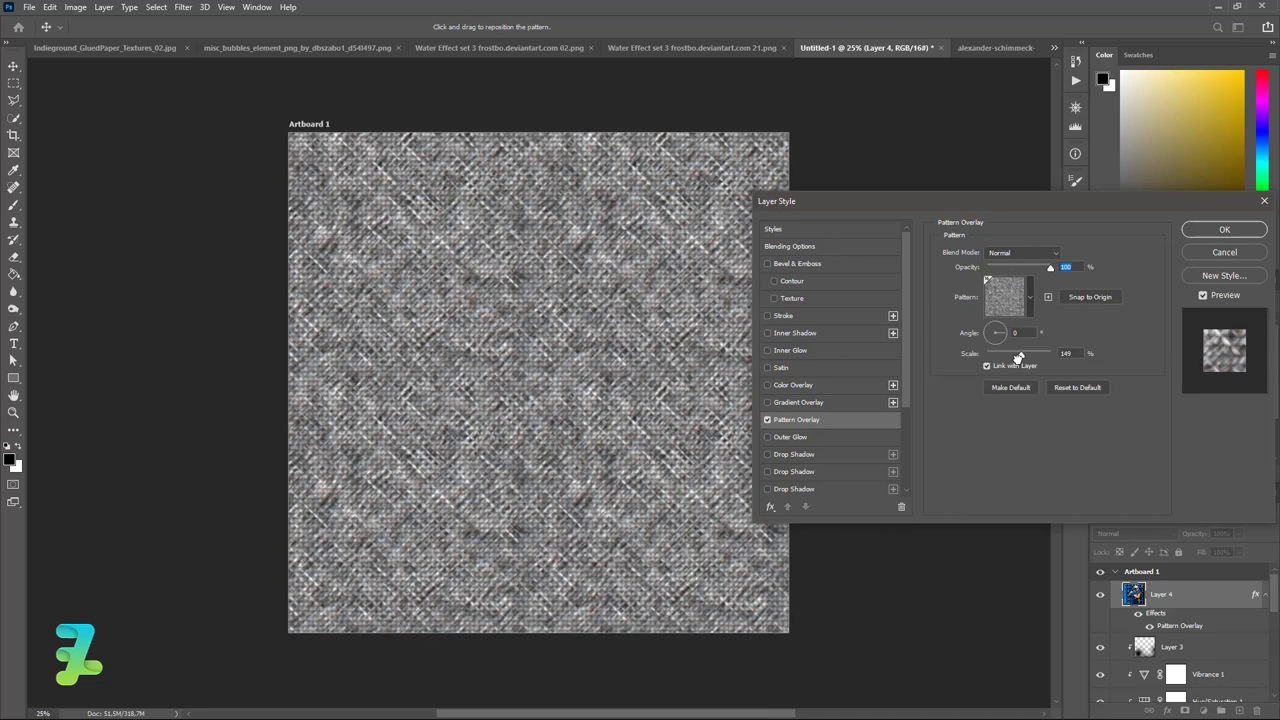
{"action": "left_click_drag", "start_coordinate": [1021, 355], "coordinate": [1023, 356]}
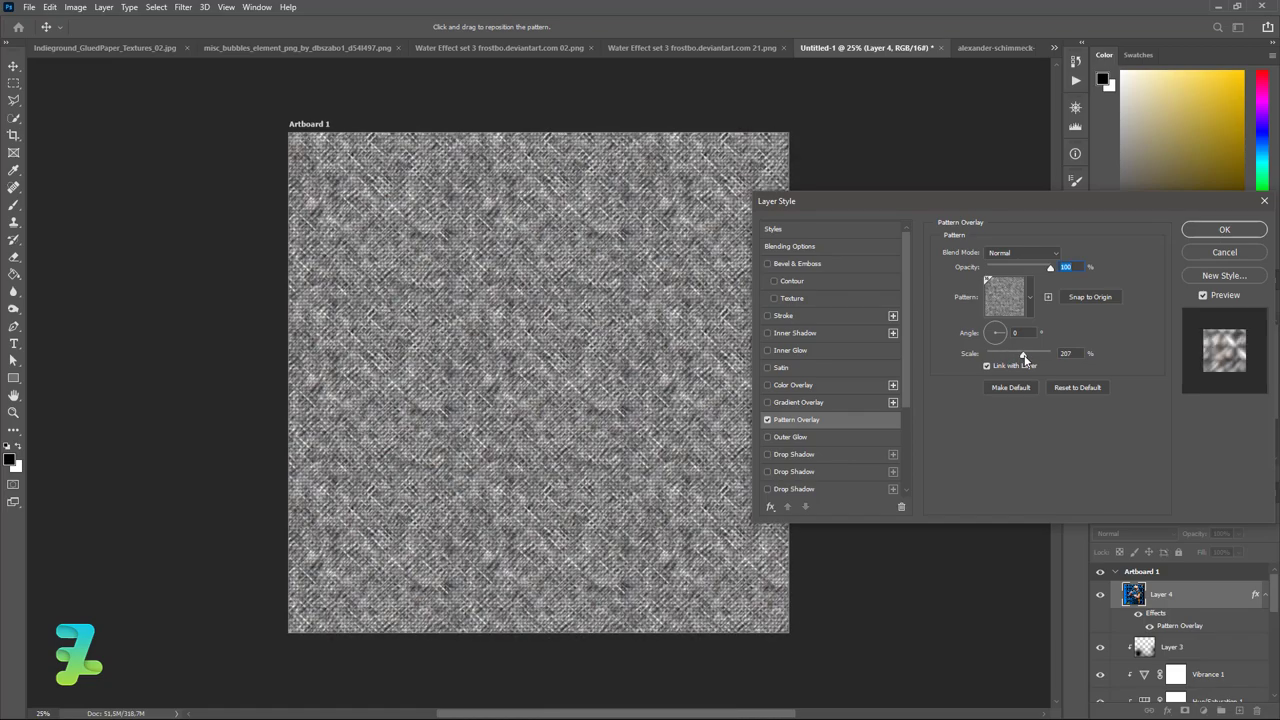
{"action": "left_click", "coordinate": [1030, 307]}
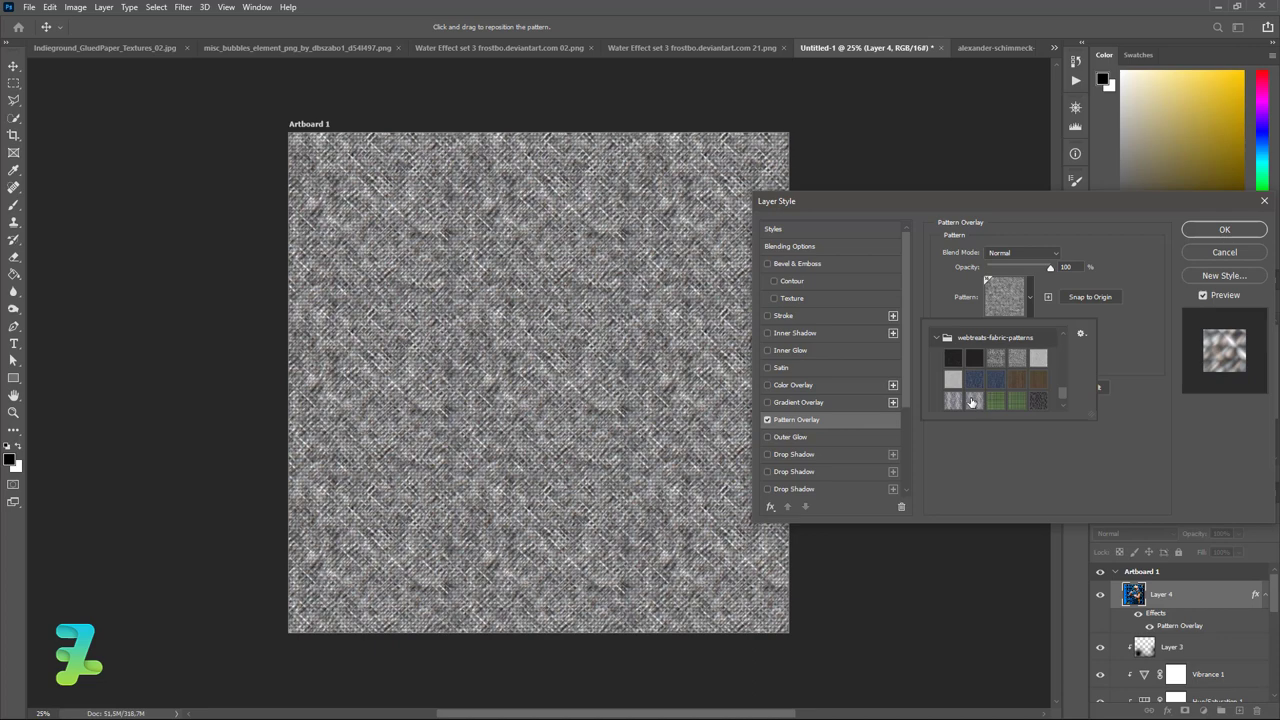
{"action": "double_click", "coordinate": [972, 401]}
Step: Switch the overlay to the dark herringbone pattern at 60° angle and 77% scale
{"action": "left_click", "coordinate": [1031, 300]}
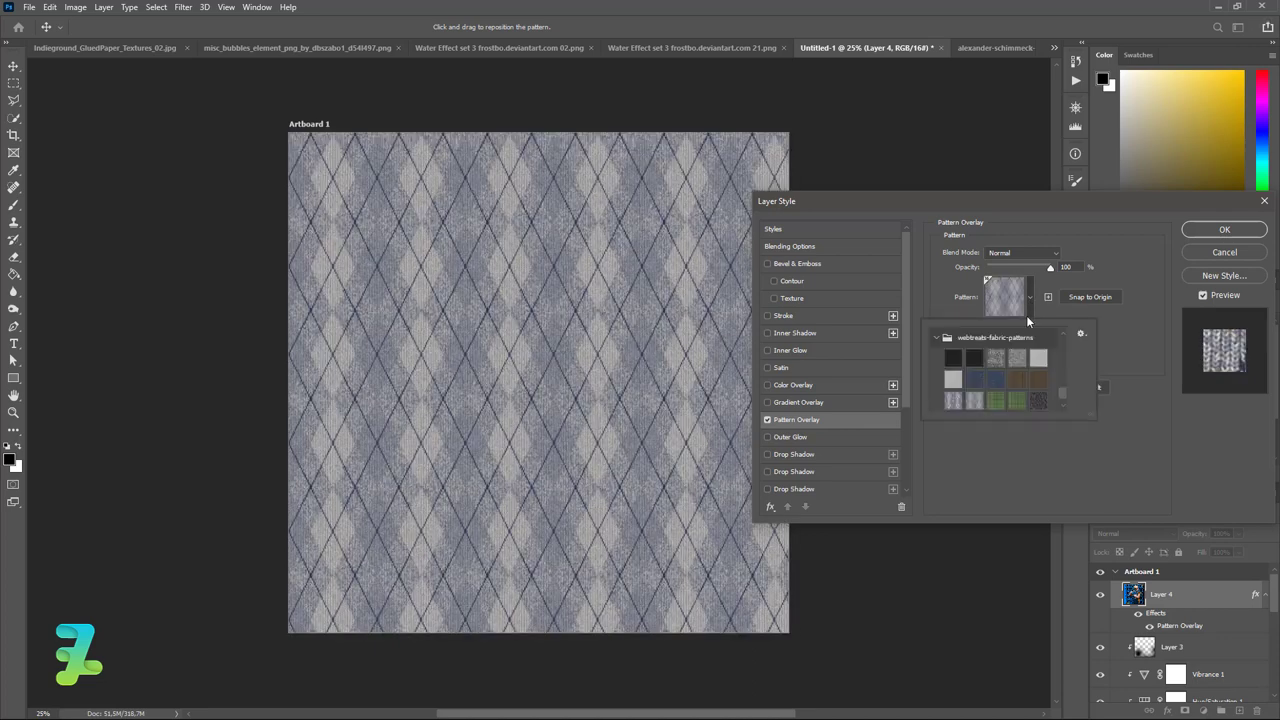
{"action": "double_click", "coordinate": [1034, 401]}
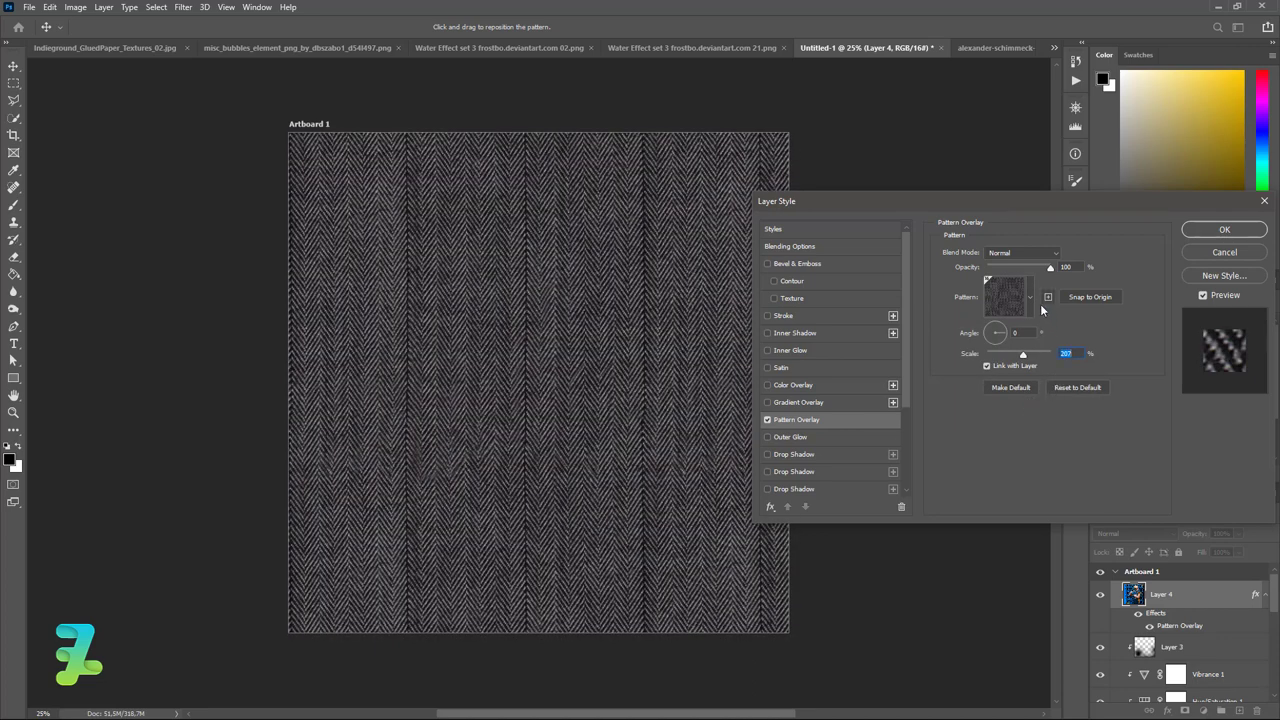
{"action": "left_click_drag", "start_coordinate": [996, 335], "coordinate": [1004, 324]}
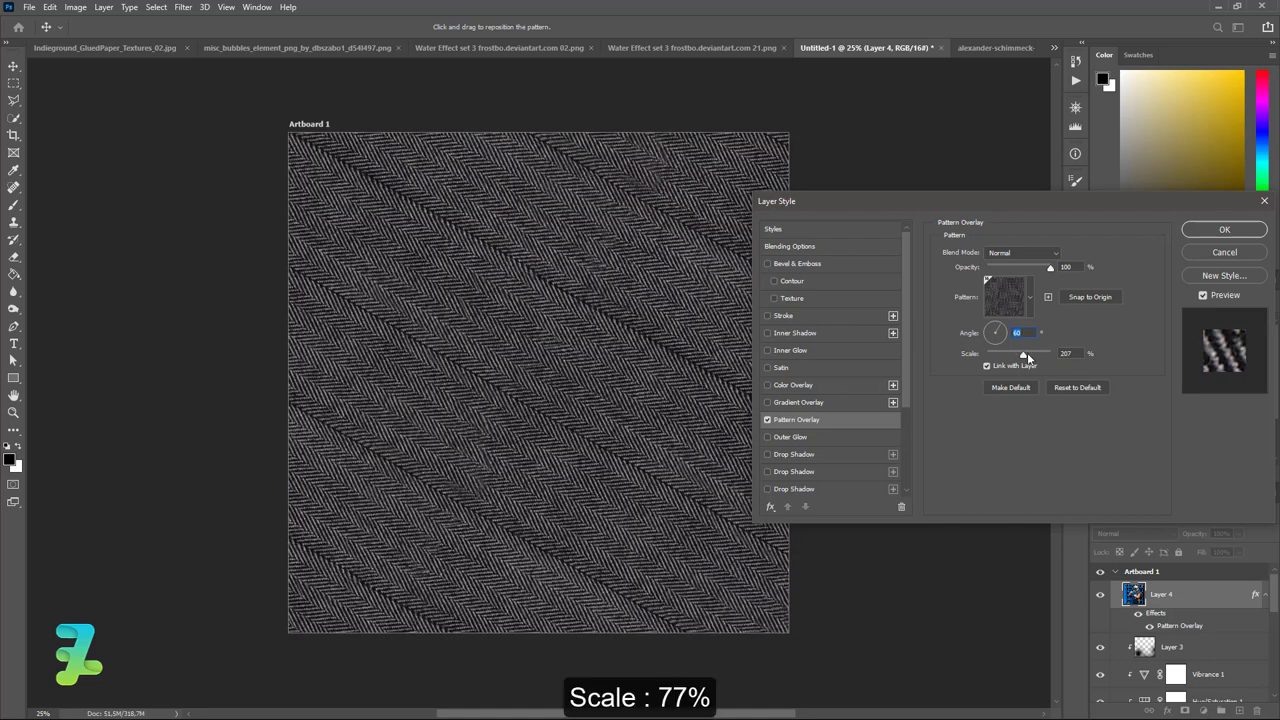
{"action": "left_click_drag", "start_coordinate": [1021, 357], "coordinate": [1013, 357]}
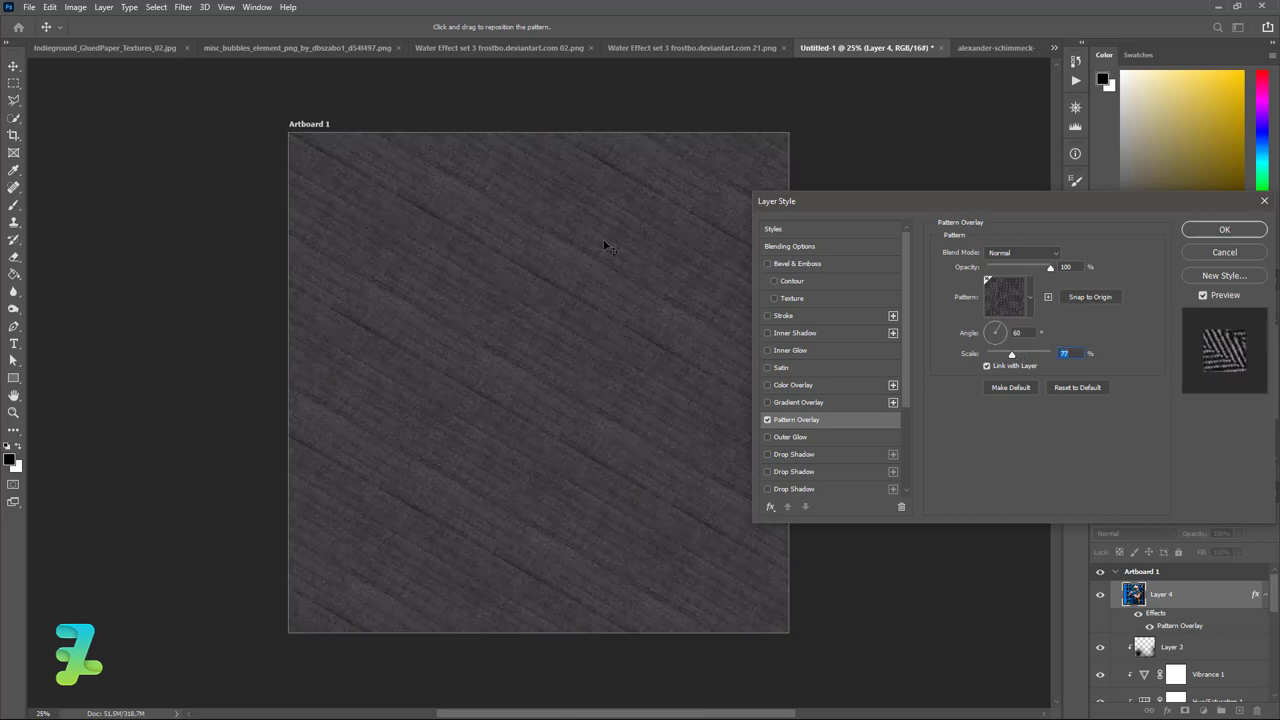
Step: Set the pattern's blend mode to Overlay at 64% opacity, apply it, and zoom in
{"action": "left_click", "coordinate": [1055, 258]}
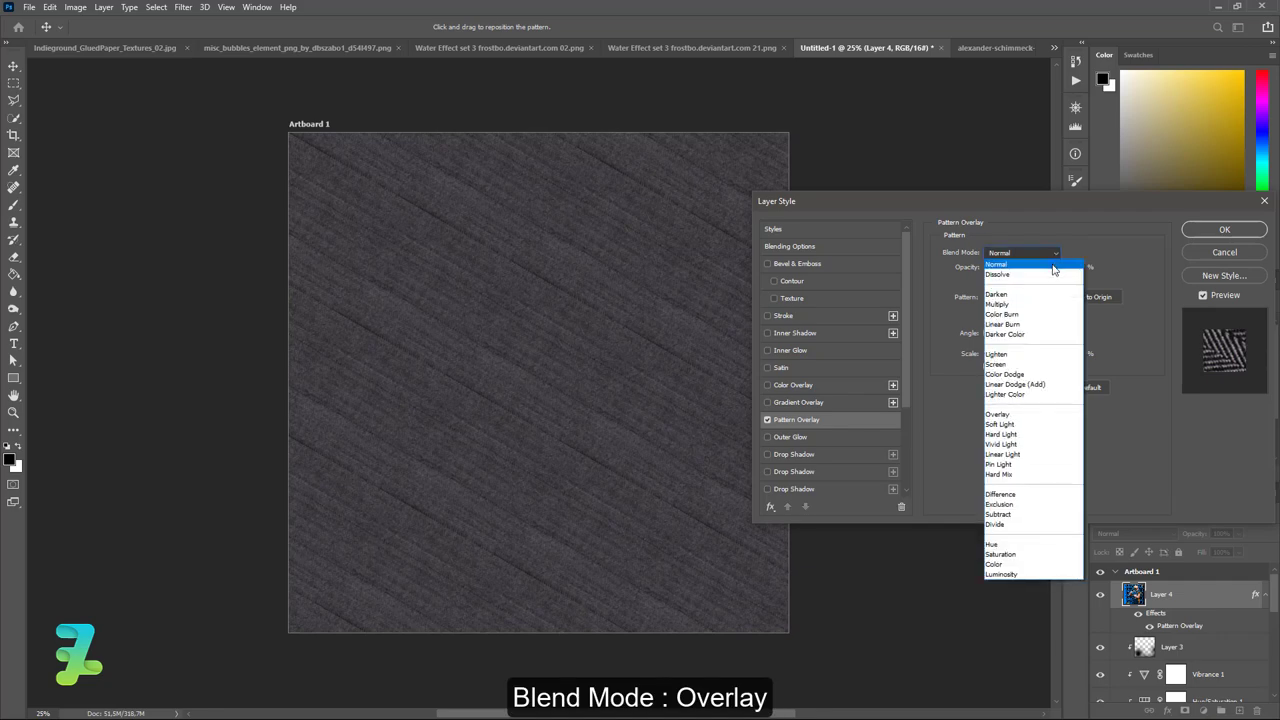
{"action": "left_click", "coordinate": [996, 418]}
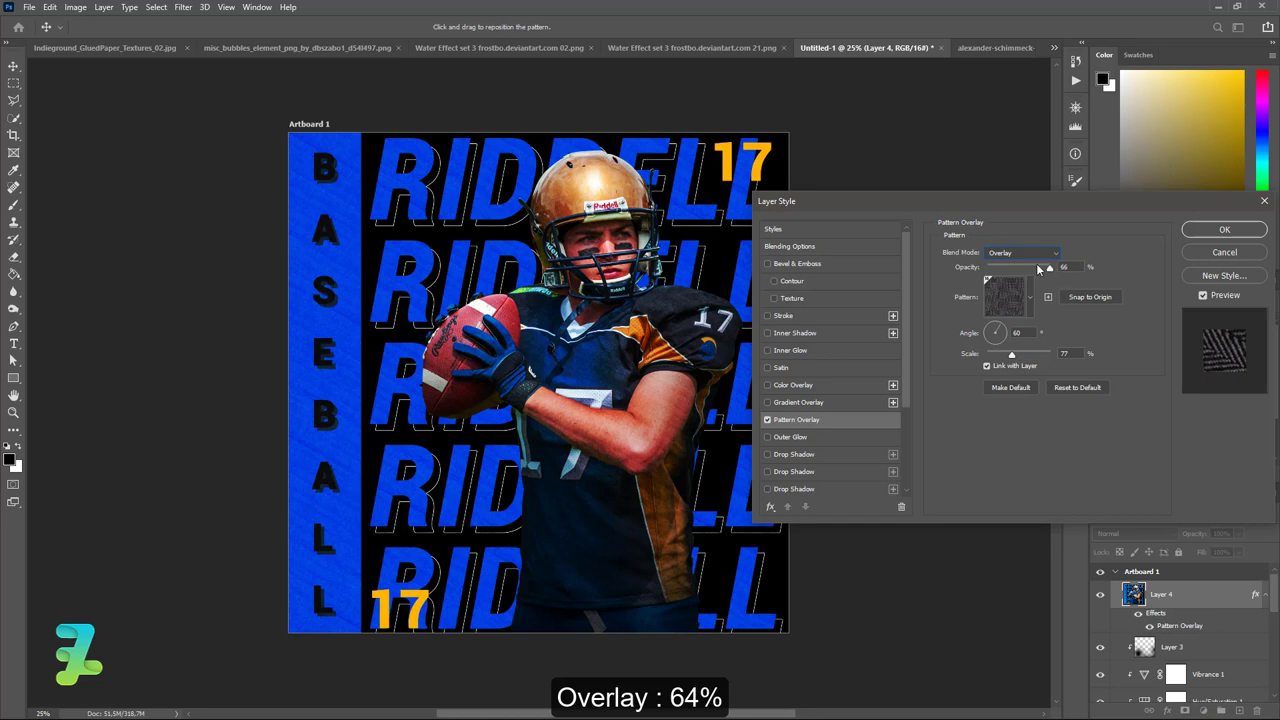
{"action": "left_click_drag", "start_coordinate": [1040, 268], "coordinate": [1036, 270]}
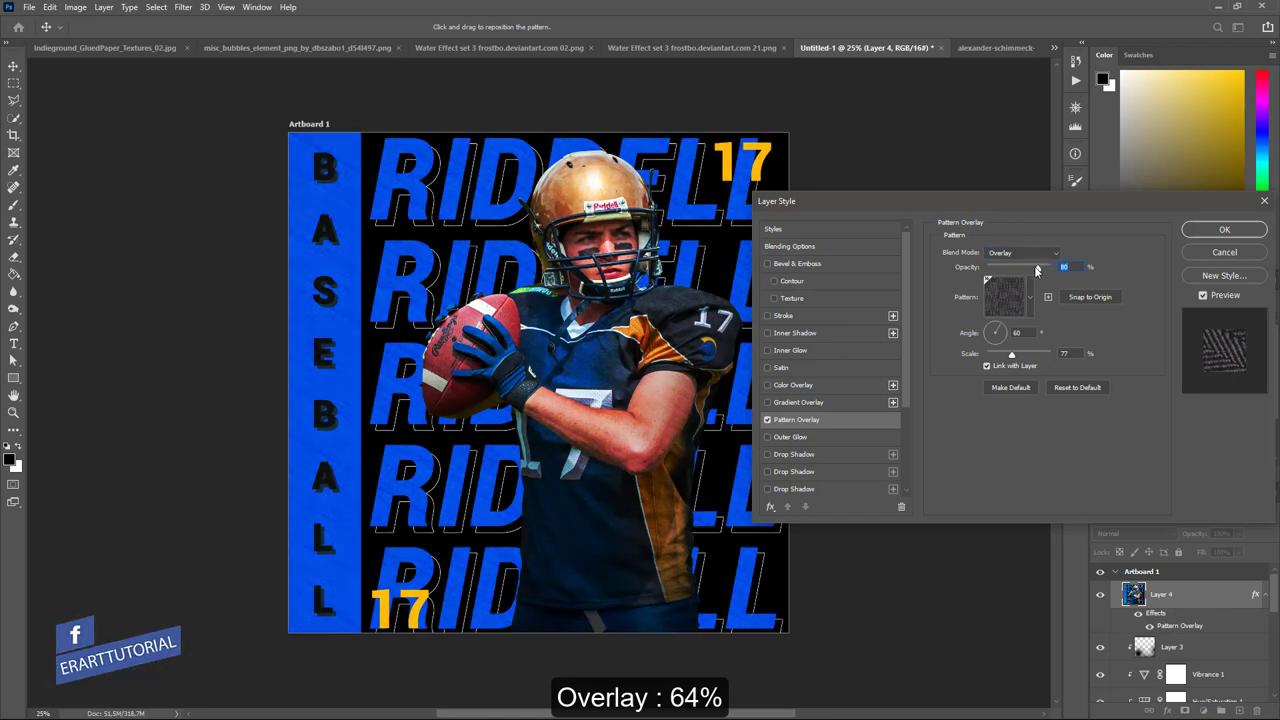
{"action": "left_click_drag", "start_coordinate": [1024, 272], "coordinate": [1028, 267]}
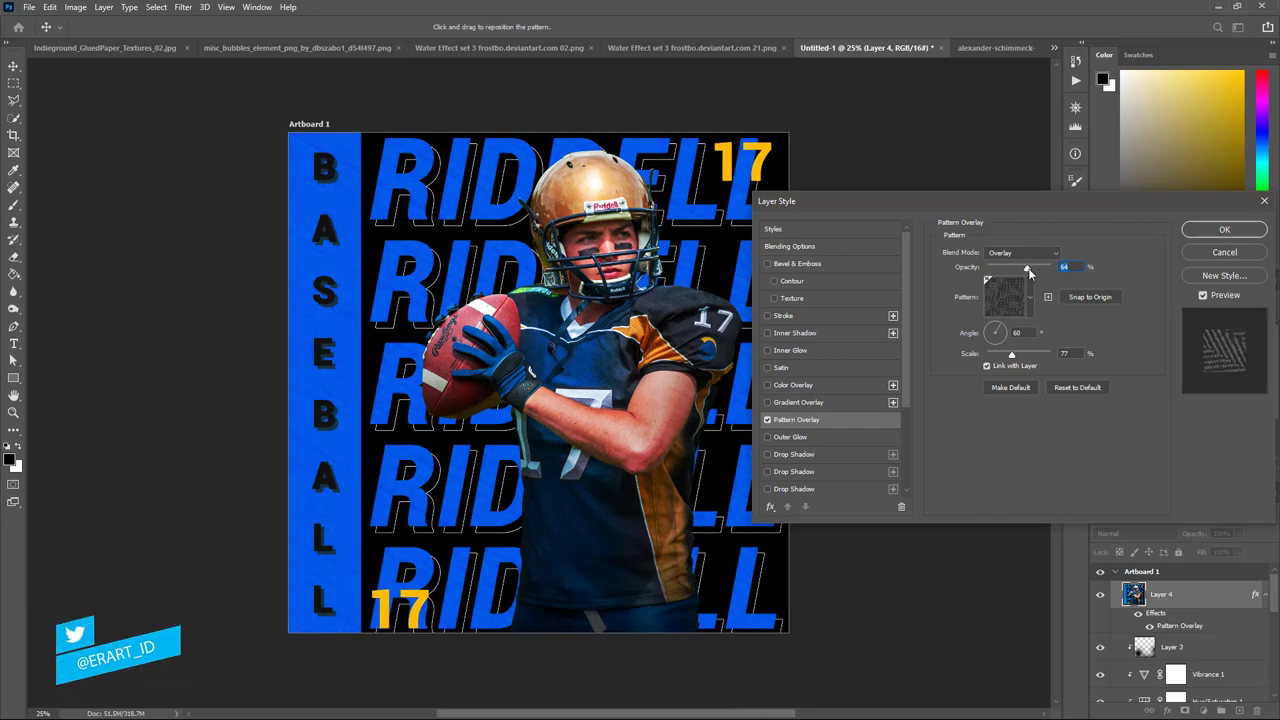
{"action": "left_click", "coordinate": [1186, 230]}
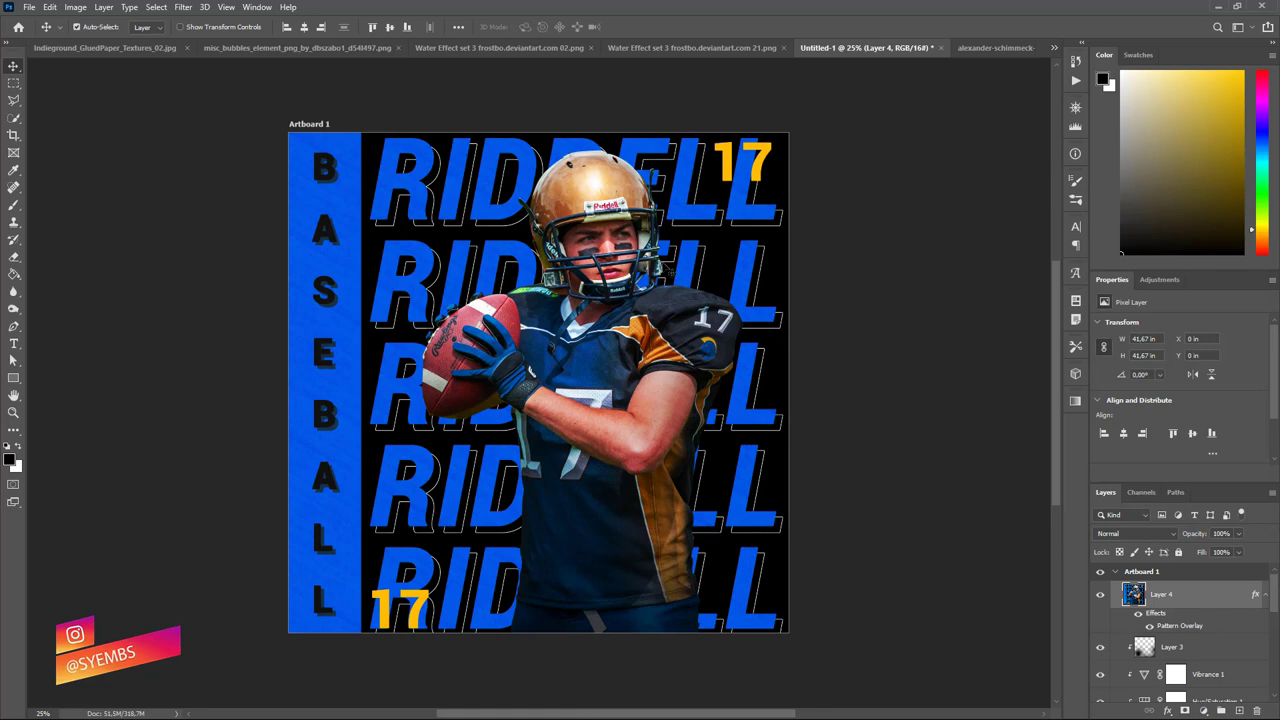
{"action": "key", "text": "ctrl"}
{"action": "key", "text": "ctrl+equal"}
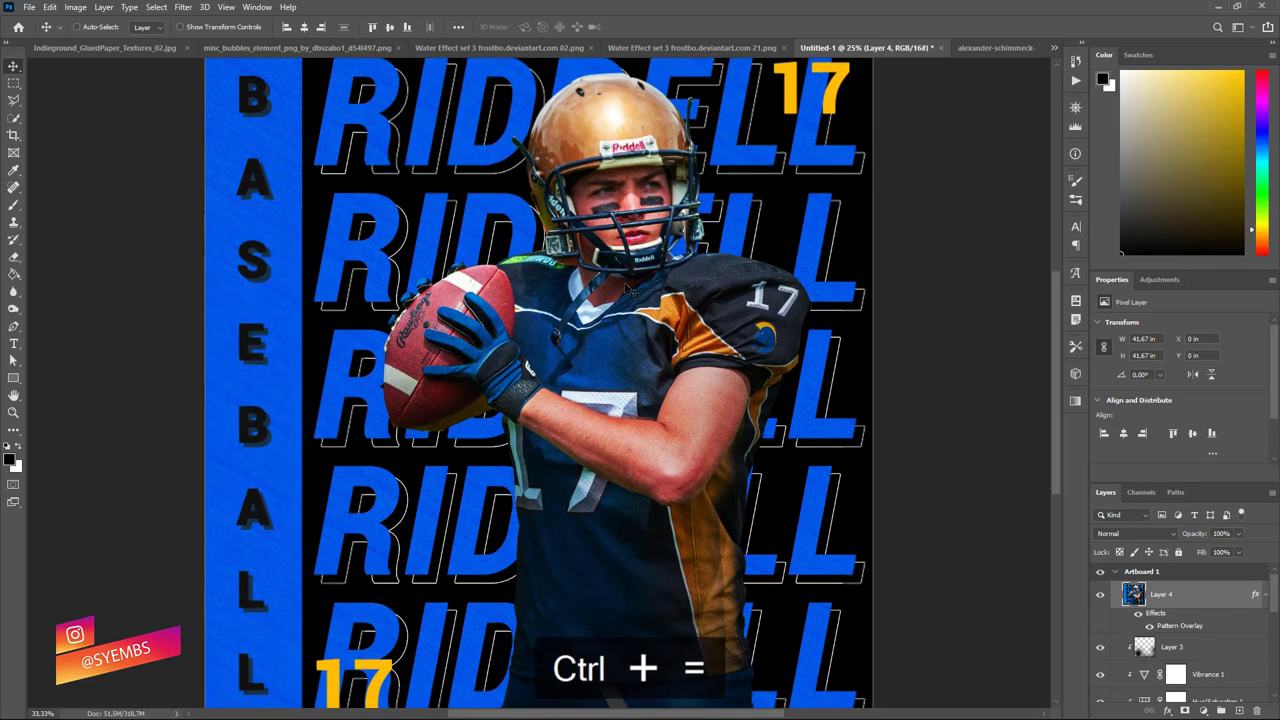
Step: Zoom out to the whole artboard and delete the stamped herringbone Layer 4
{"action": "key", "text": "ctrl+equal"}
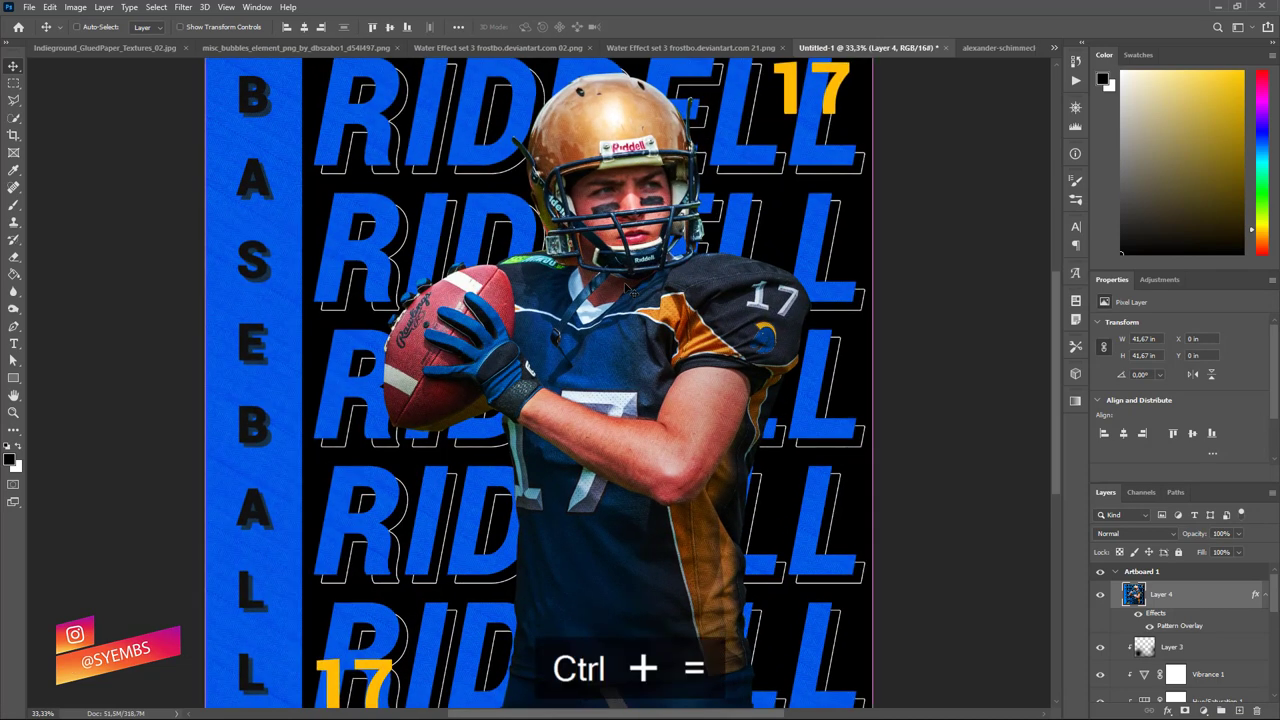
{"action": "key", "text": "ctrl+minus"}
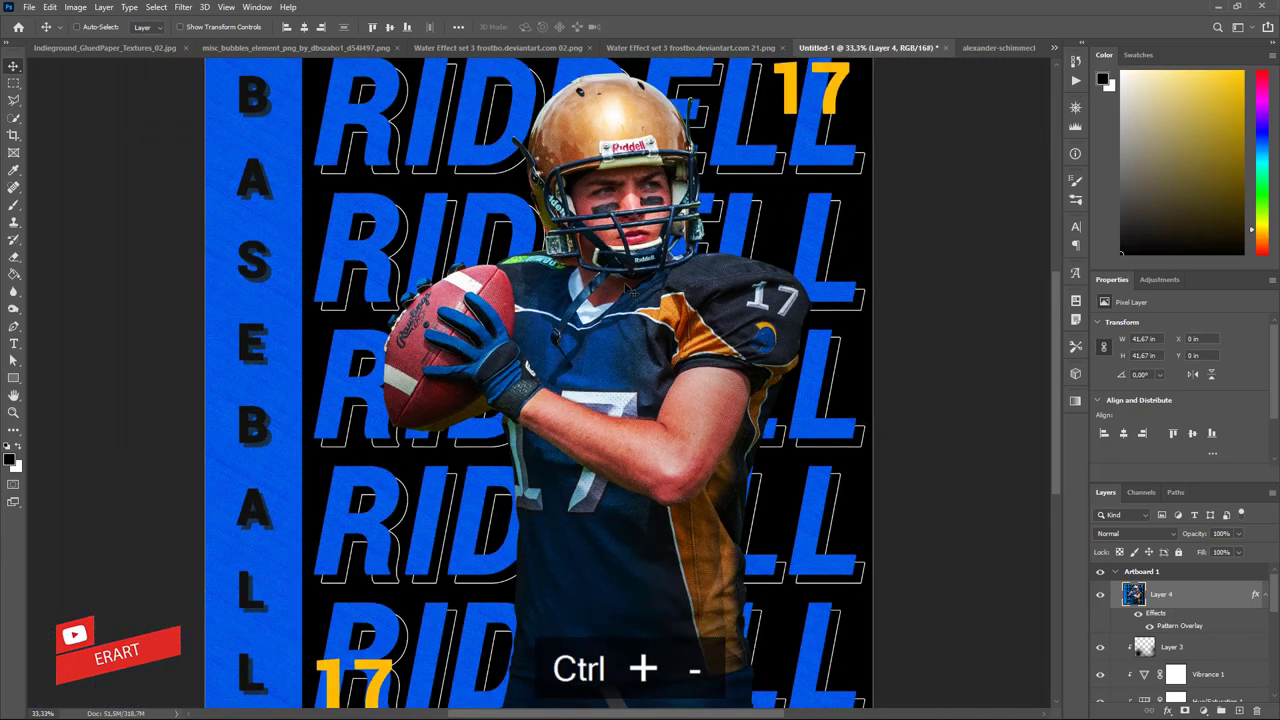
{"action": "key", "text": "ctrl+minus"}
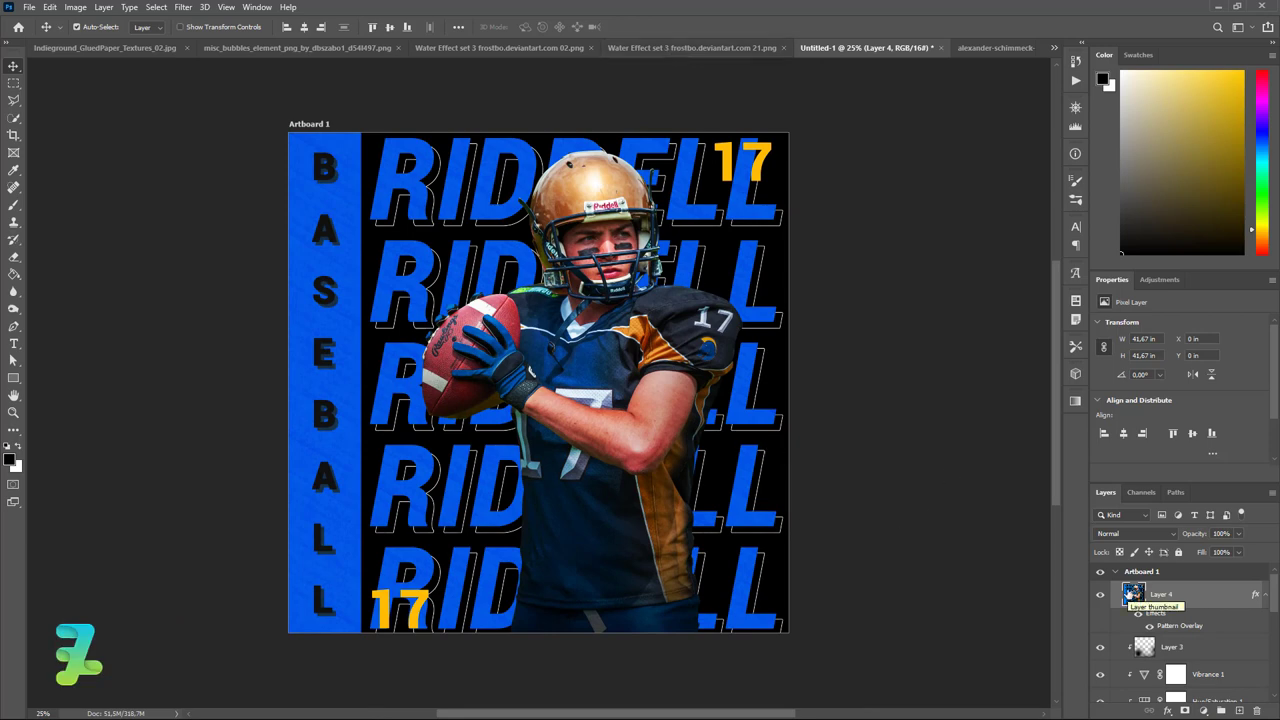
{"action": "key", "text": "Delete"}
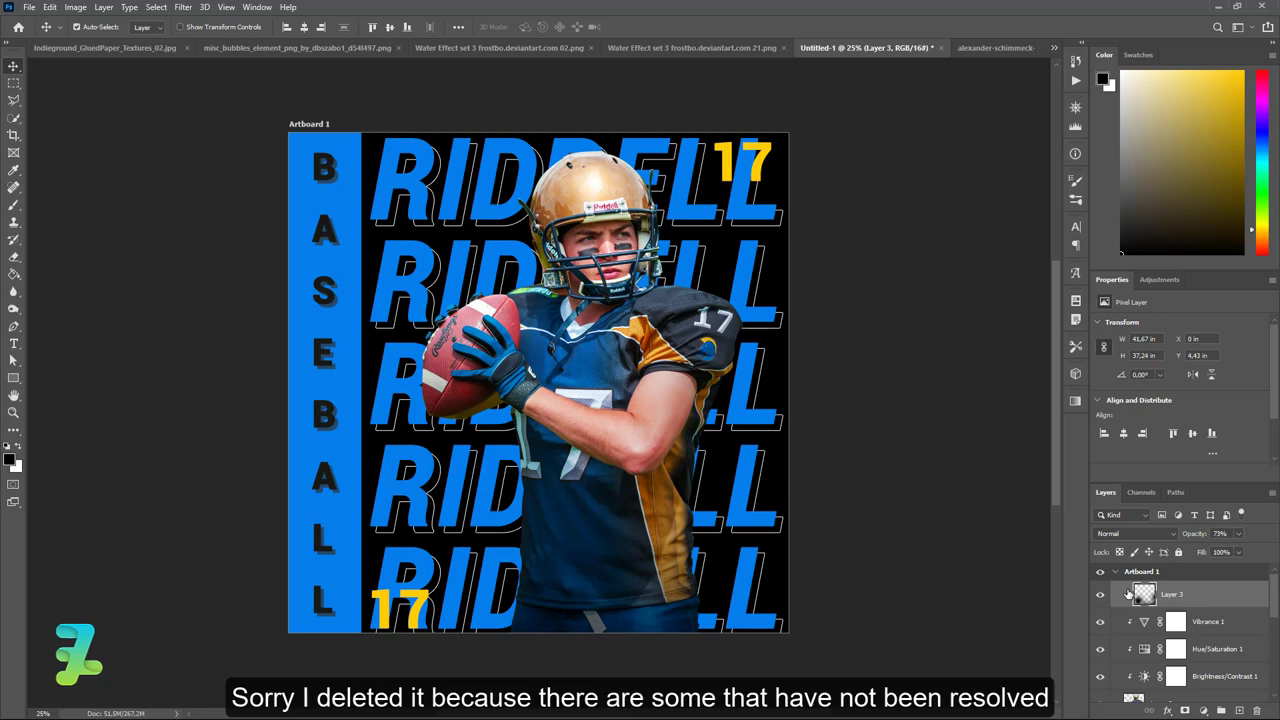
Step: Copy the Water Effect splash image into the poster and move its layer lower in the stack
{"action": "left_click", "coordinate": [694, 46]}
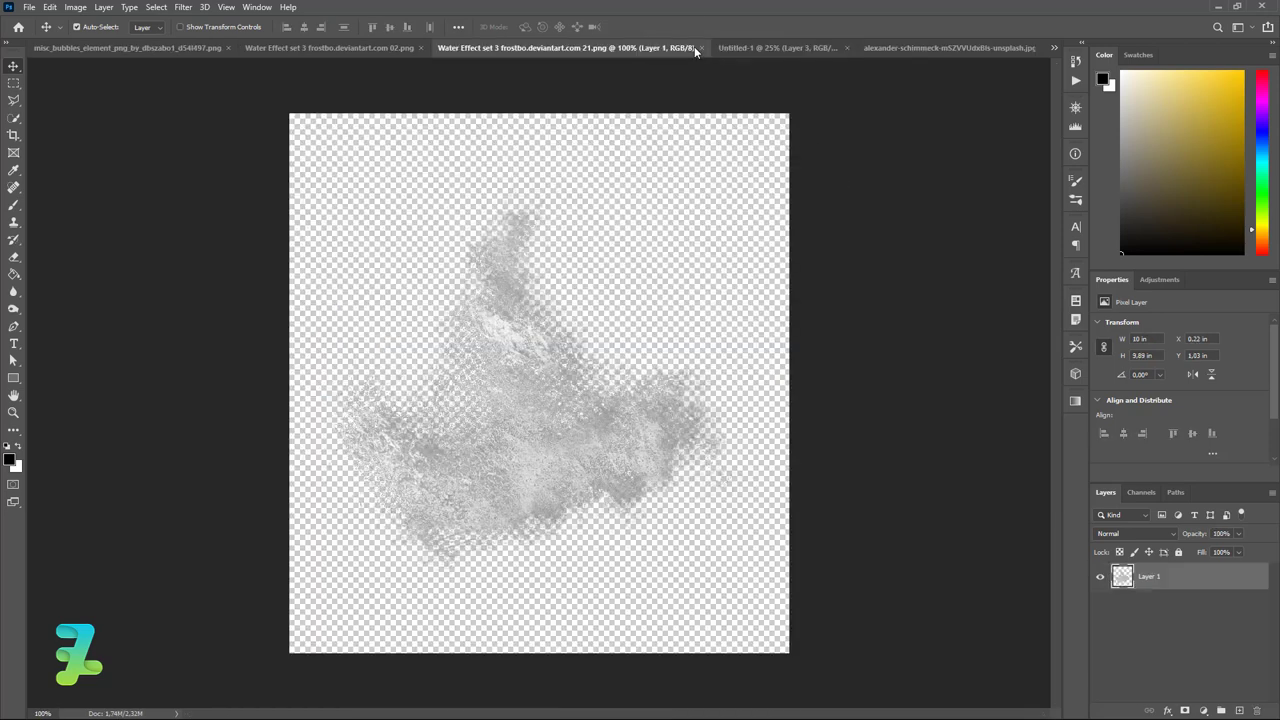
{"action": "right_click", "coordinate": [614, 50]}
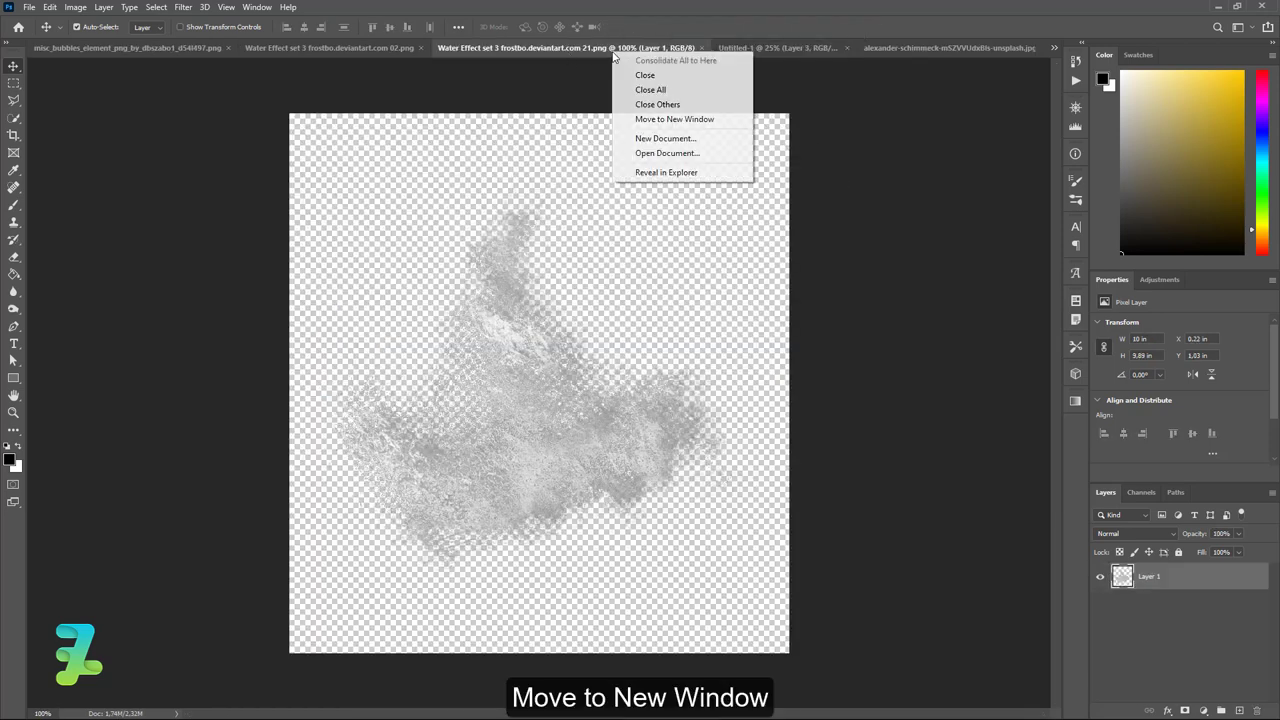
{"action": "left_click", "coordinate": [627, 121]}
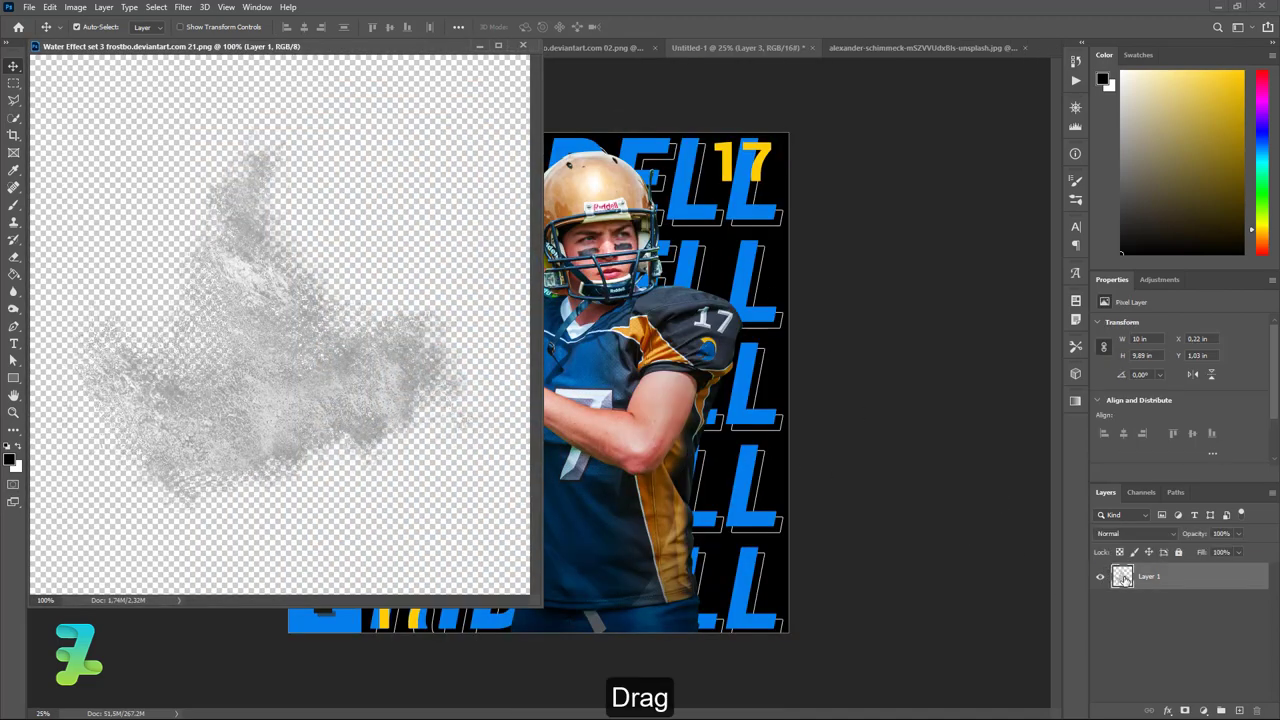
{"action": "left_click_drag", "start_coordinate": [1122, 577], "coordinate": [778, 396]}
{"action": "left_click", "coordinate": [636, 285]}
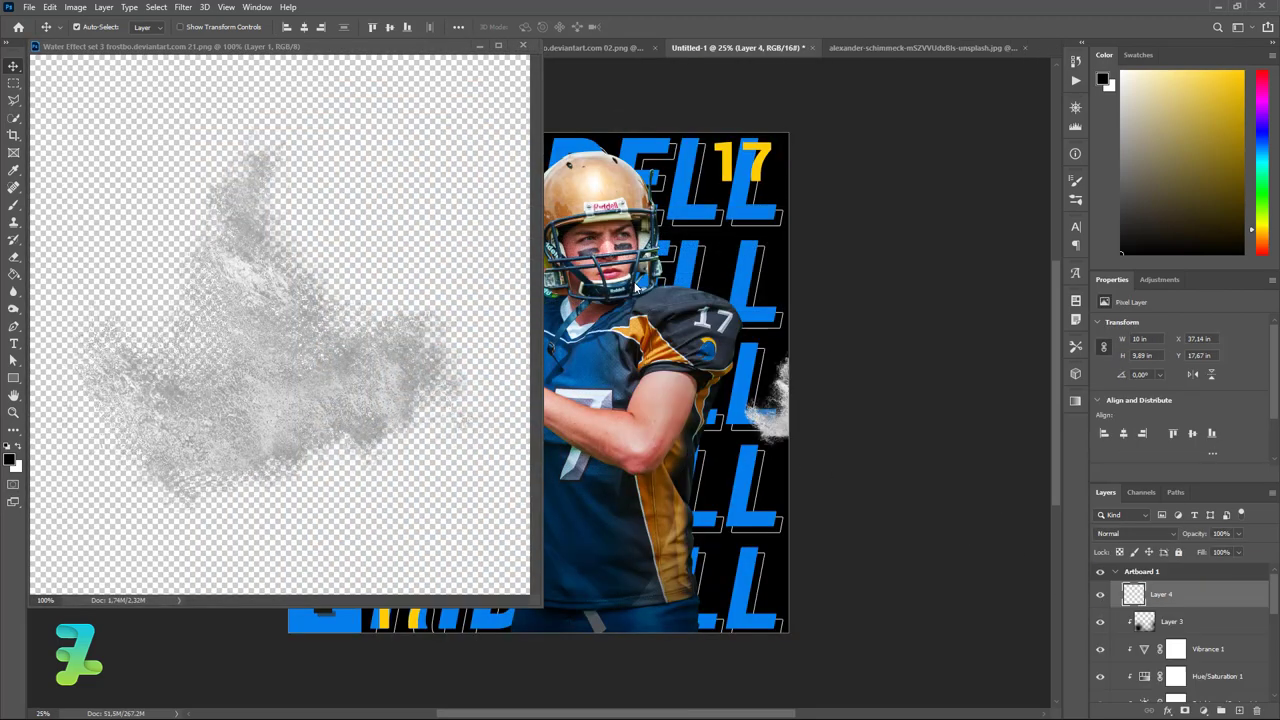
{"action": "left_click", "coordinate": [522, 46]}
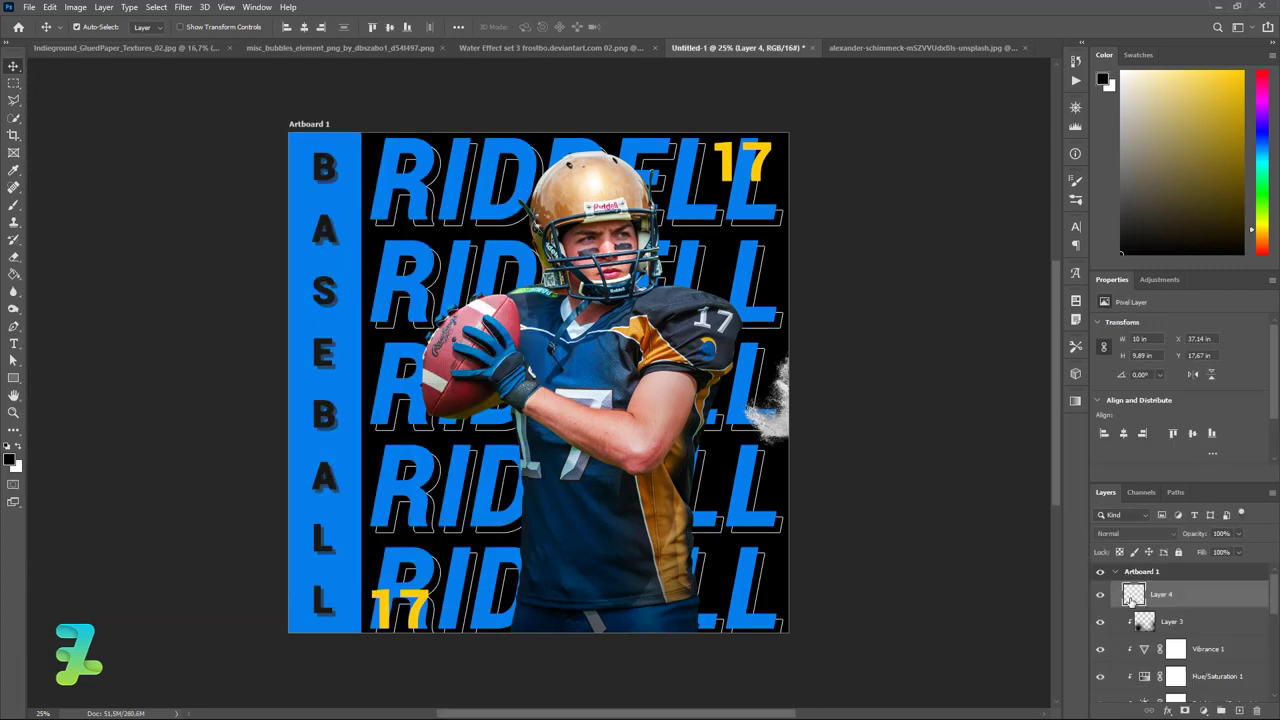
{"action": "mouse_move", "coordinate": [1133, 596]}
{"action": "left_mouse_down"}
{"action": "mouse_move", "coordinate": [1135, 712]}
{"action": "mouse_move", "coordinate": [1135, 670]}
{"action": "left_mouse_up"}
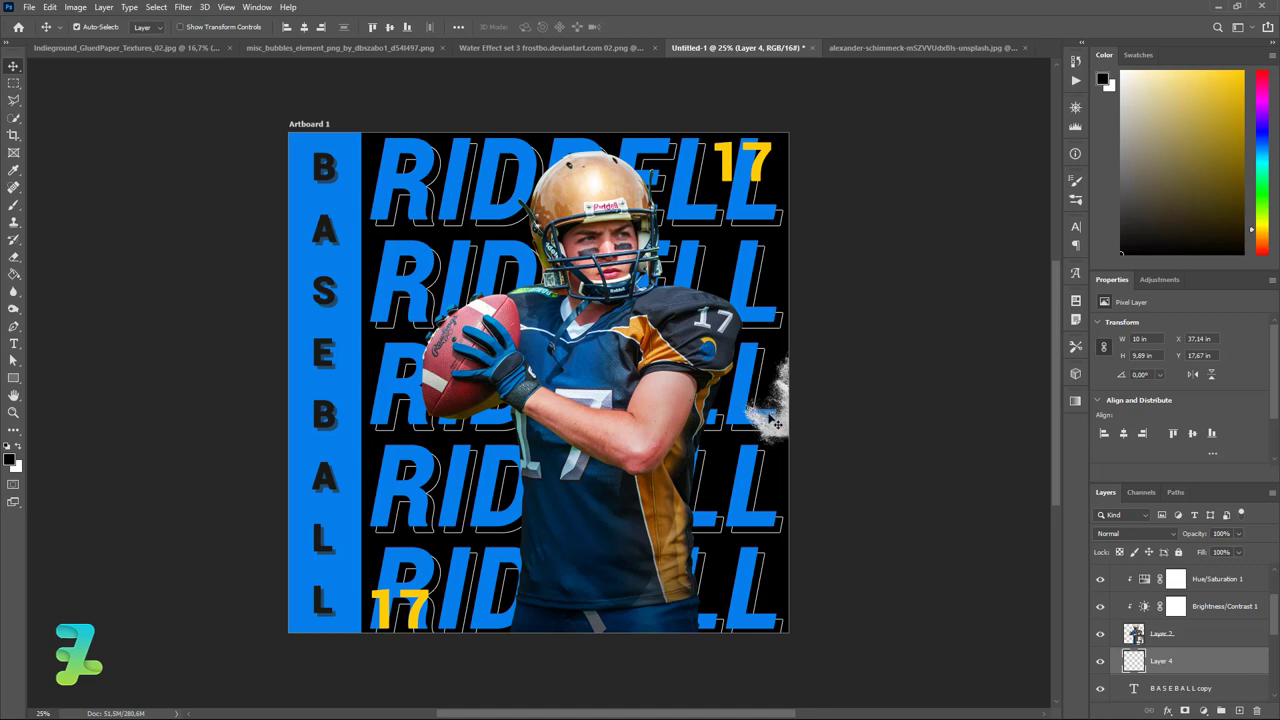
Step: Enlarge the splash along the poster's bottom edge and duplicate it around the player
{"action": "mouse_move", "coordinate": [772, 418]}
{"action": "left_mouse_down"}
{"action": "mouse_move", "coordinate": [530, 533]}
{"action": "mouse_move", "coordinate": [685, 528]}
{"action": "left_mouse_up"}
{"action": "key", "text": "ctrl+t"}
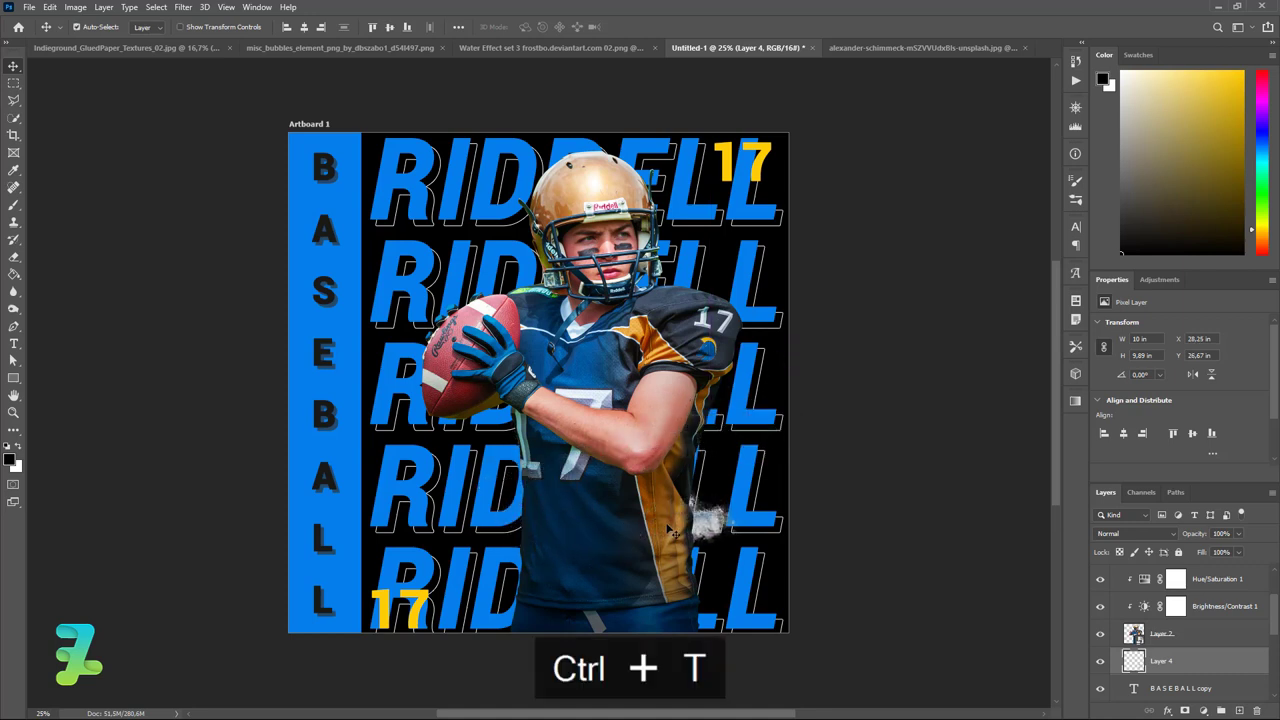
{"action": "left_click_drag", "start_coordinate": [748, 452], "coordinate": [852, 348]}
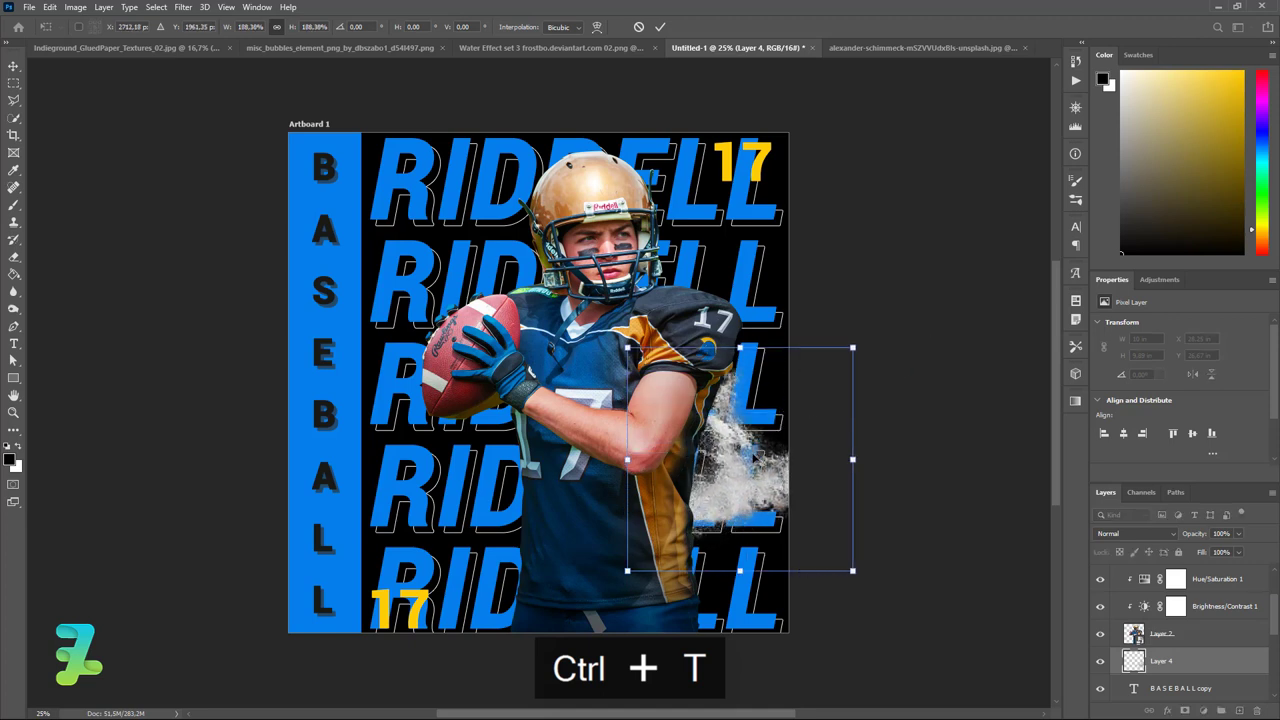
{"action": "mouse_move", "coordinate": [755, 471]}
{"action": "left_mouse_down"}
{"action": "mouse_move", "coordinate": [700, 318]}
{"action": "mouse_move", "coordinate": [714, 621]}
{"action": "left_mouse_up"}
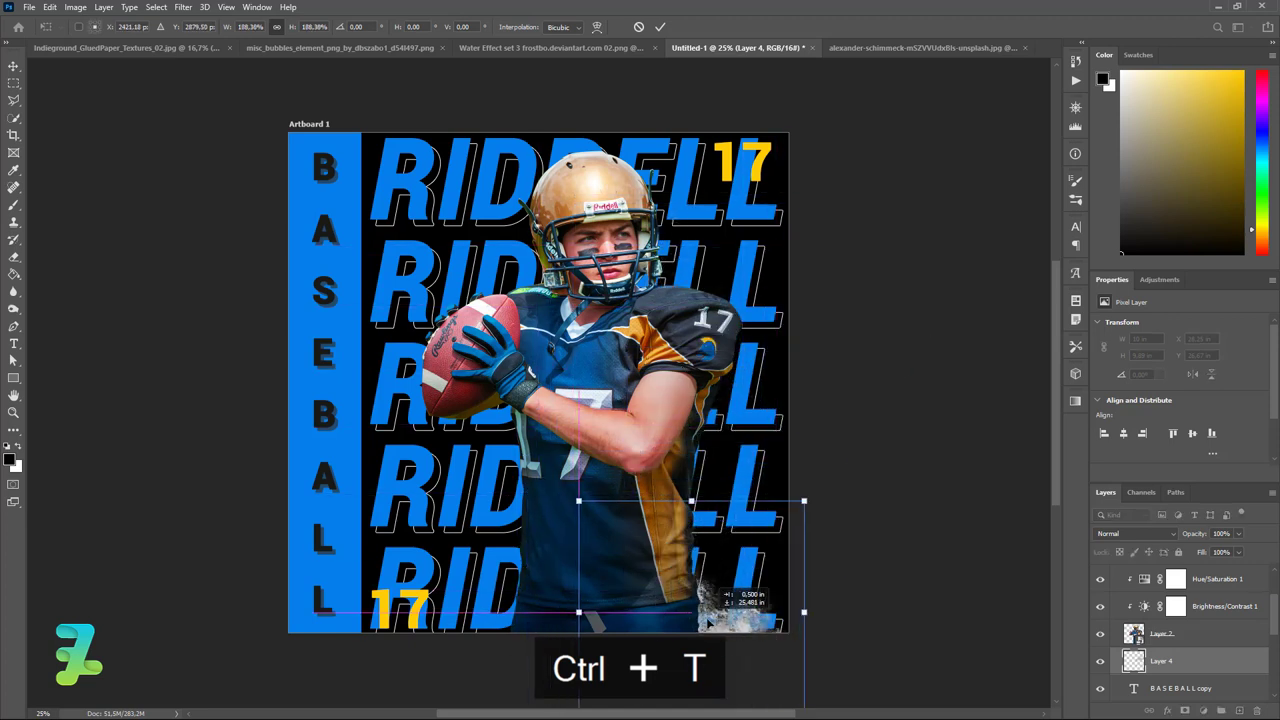
{"action": "left_click", "coordinate": [13, 65]}
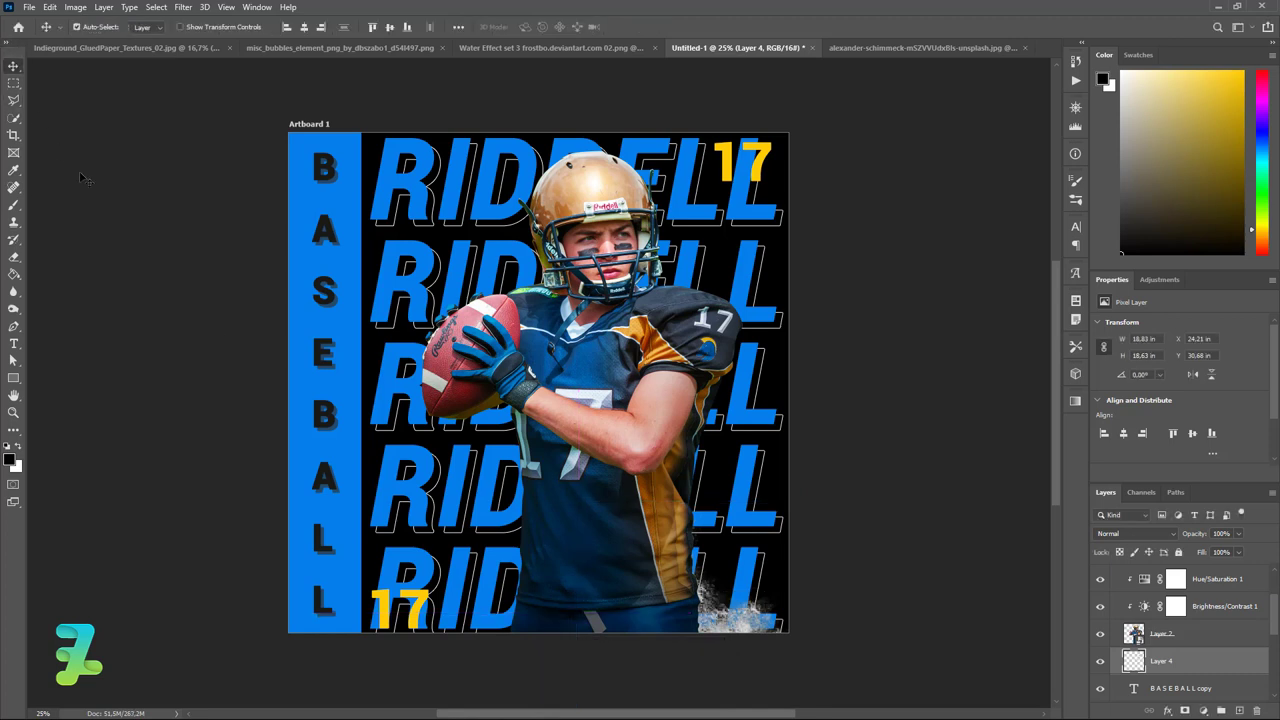
{"action": "key", "text": "ctrl+j"}
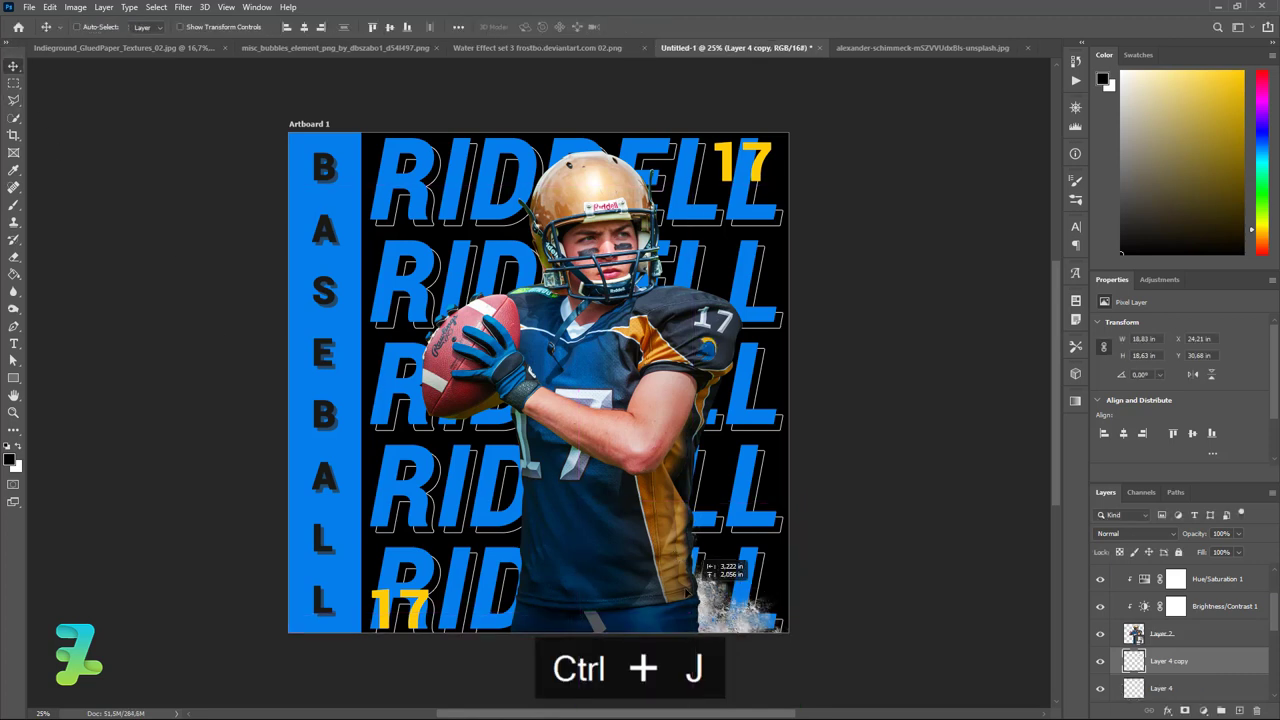
{"action": "mouse_move", "coordinate": [737, 625]}
{"action": "left_mouse_down"}
{"action": "mouse_move", "coordinate": [600, 550]}
{"action": "mouse_move", "coordinate": [613, 604]}
{"action": "mouse_move", "coordinate": [690, 475]}
{"action": "mouse_move", "coordinate": [710, 285]}
{"action": "mouse_move", "coordinate": [588, 263]}
{"action": "mouse_move", "coordinate": [598, 208]}
{"action": "mouse_move", "coordinate": [616, 210]}
{"action": "left_mouse_up"}
{"action": "key", "text": "ctrl+j"}
{"action": "key", "text": "ctrl+j"}
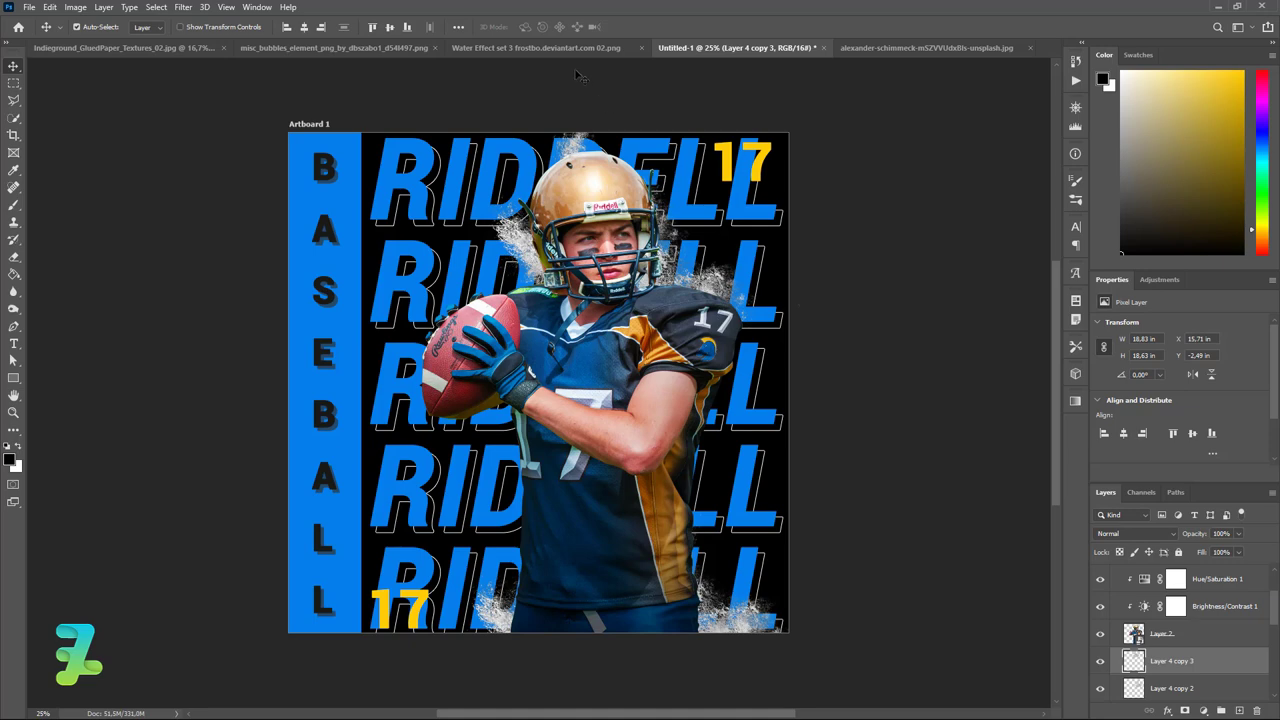
Step: Copy the second water-splash image into the poster as a new layer
{"action": "left_click", "coordinate": [563, 49]}
{"action": "right_click", "coordinate": [563, 49]}
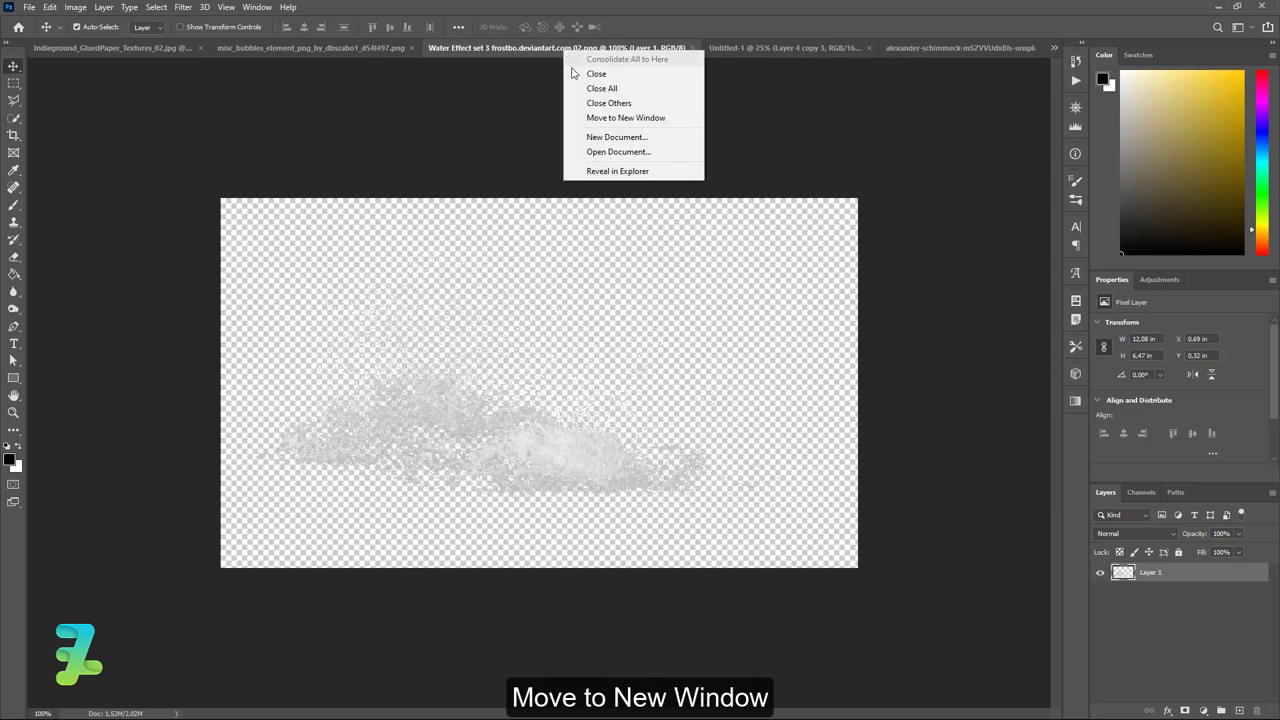
{"action": "left_click", "coordinate": [598, 120]}
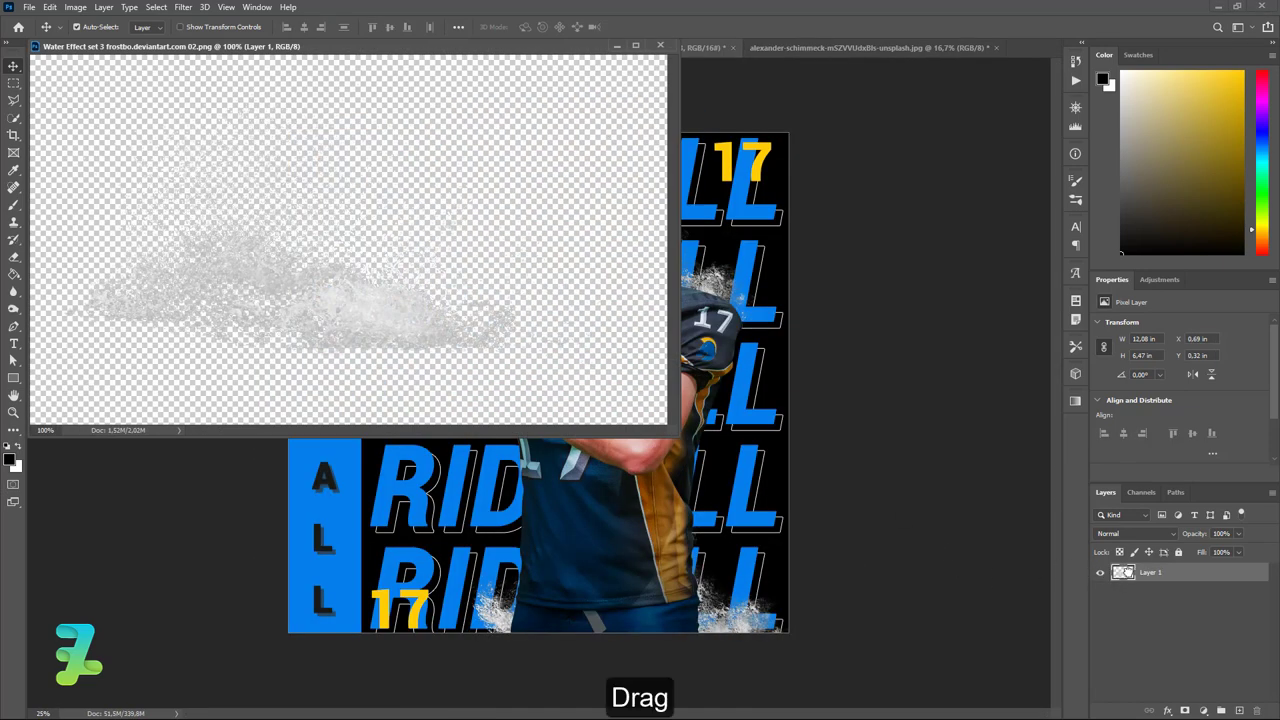
{"action": "left_click_drag", "start_coordinate": [1123, 572], "coordinate": [704, 428]}
{"action": "left_click", "coordinate": [620, 281]}
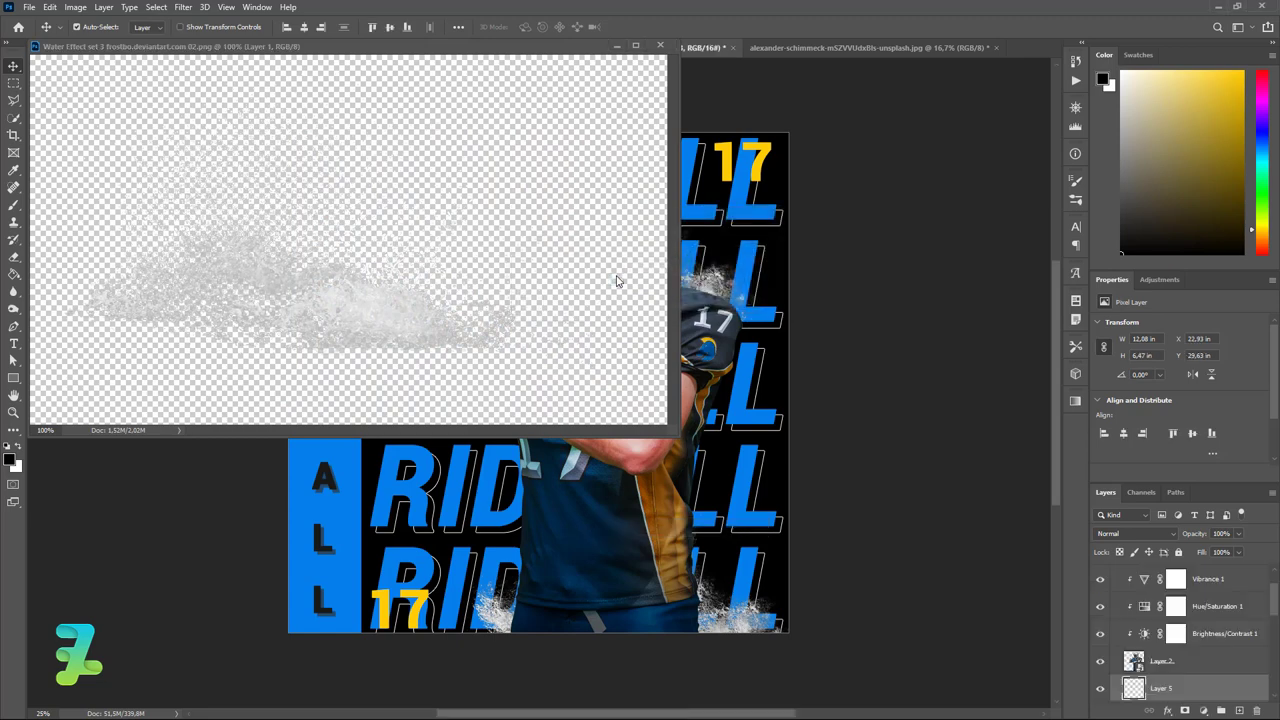
{"action": "left_click", "coordinate": [662, 48]}
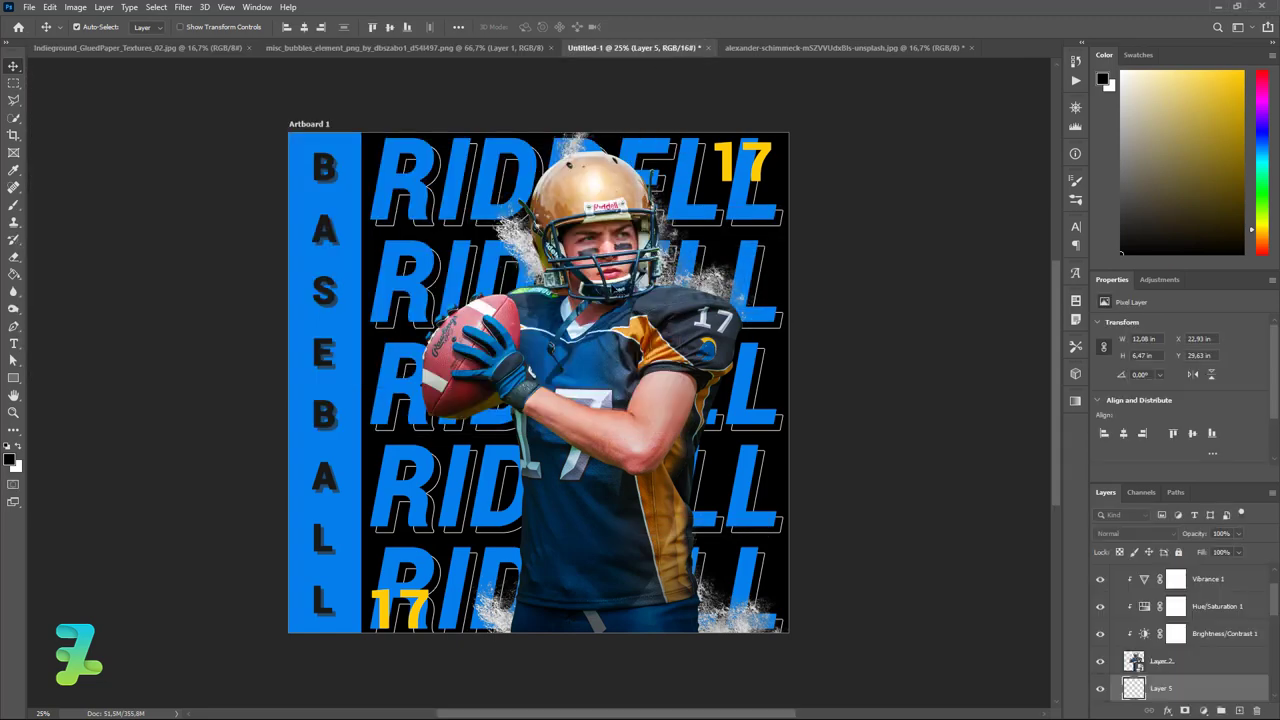
Step: Enlarge the new splash to about 178% and place it along the bottom of the player
{"action": "key", "text": "ctrl+t"}
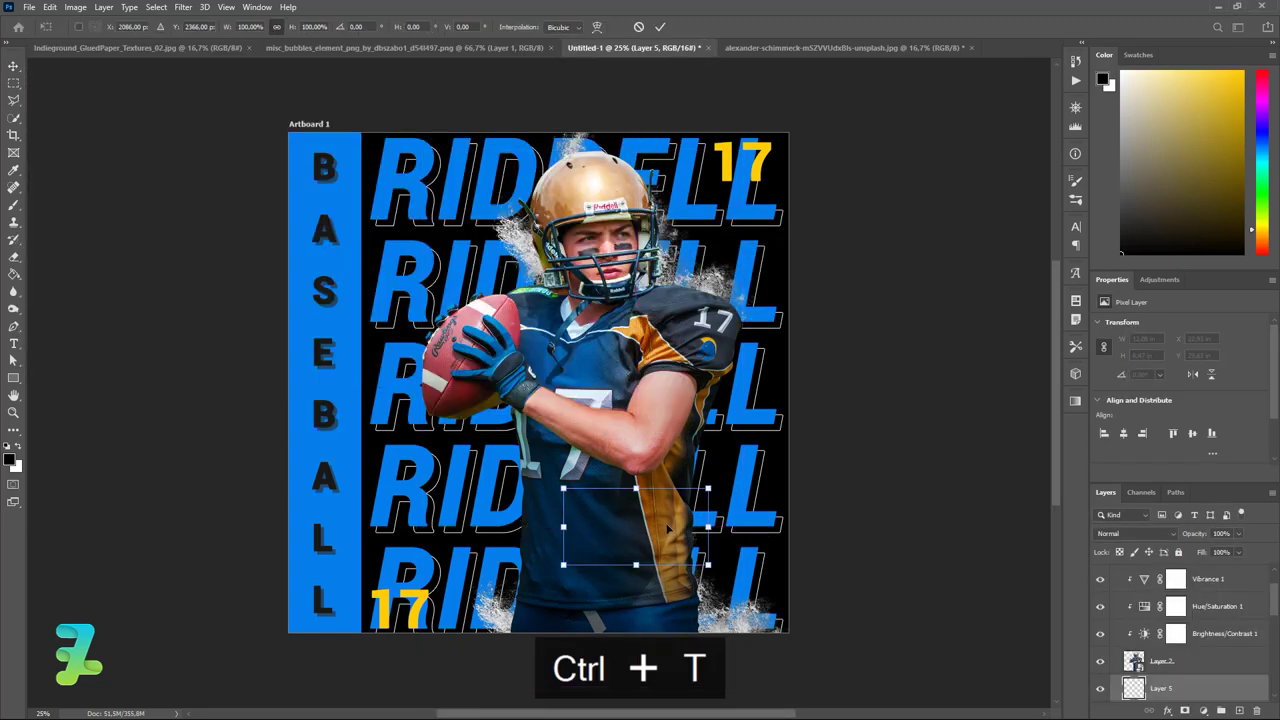
{"action": "left_click_drag", "start_coordinate": [668, 530], "coordinate": [708, 533]}
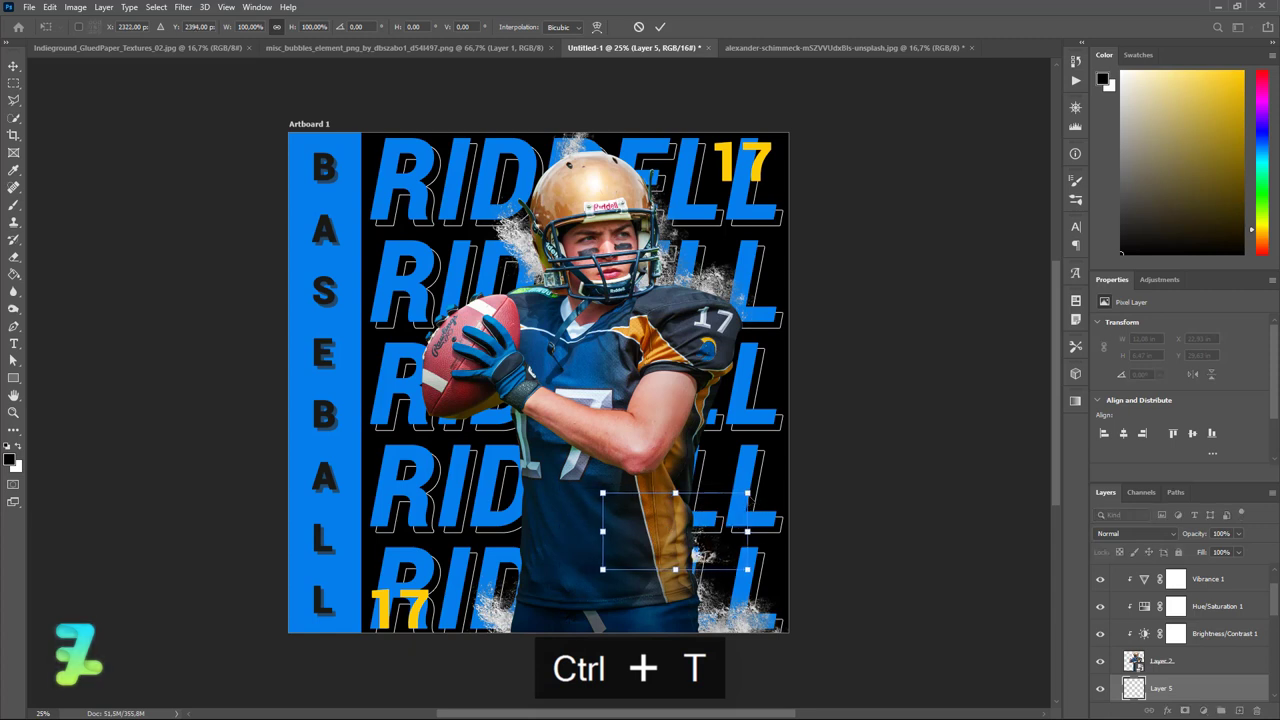
{"action": "left_click_drag", "start_coordinate": [748, 493], "coordinate": [860, 432]}
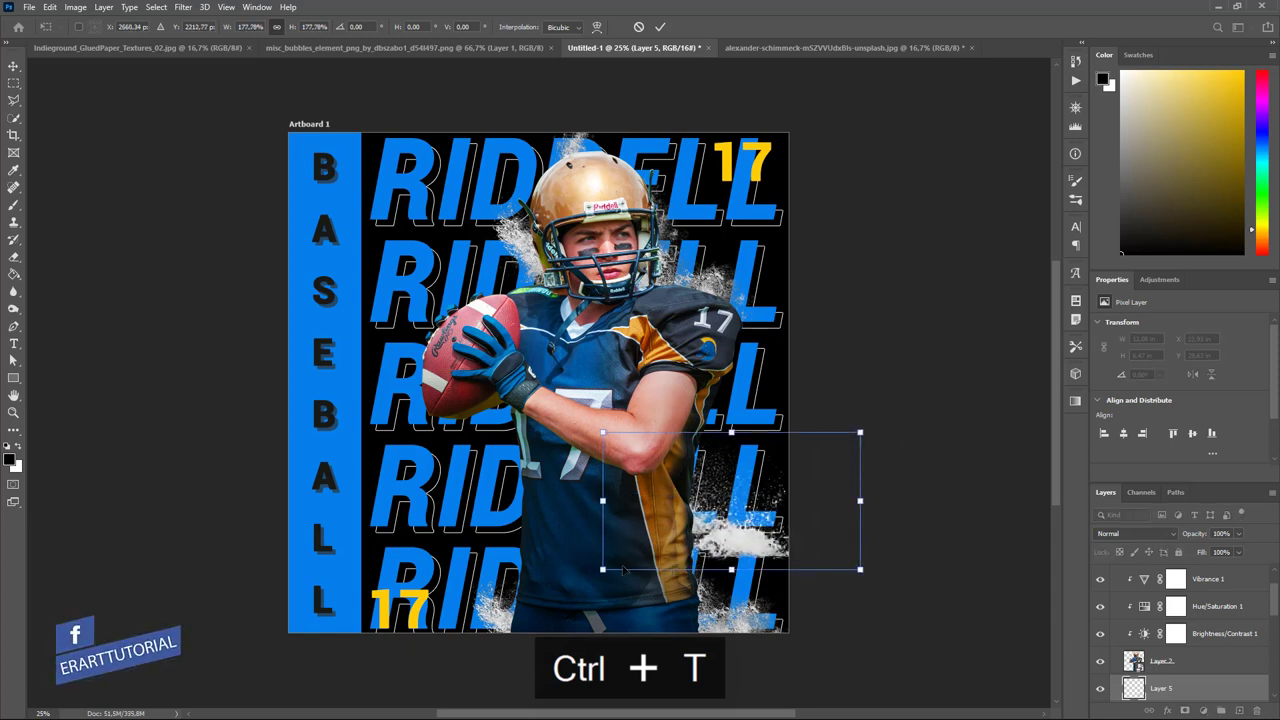
{"action": "left_click_drag", "start_coordinate": [623, 568], "coordinate": [559, 627]}
{"action": "left_click_drag", "start_coordinate": [695, 608], "coordinate": [633, 617]}
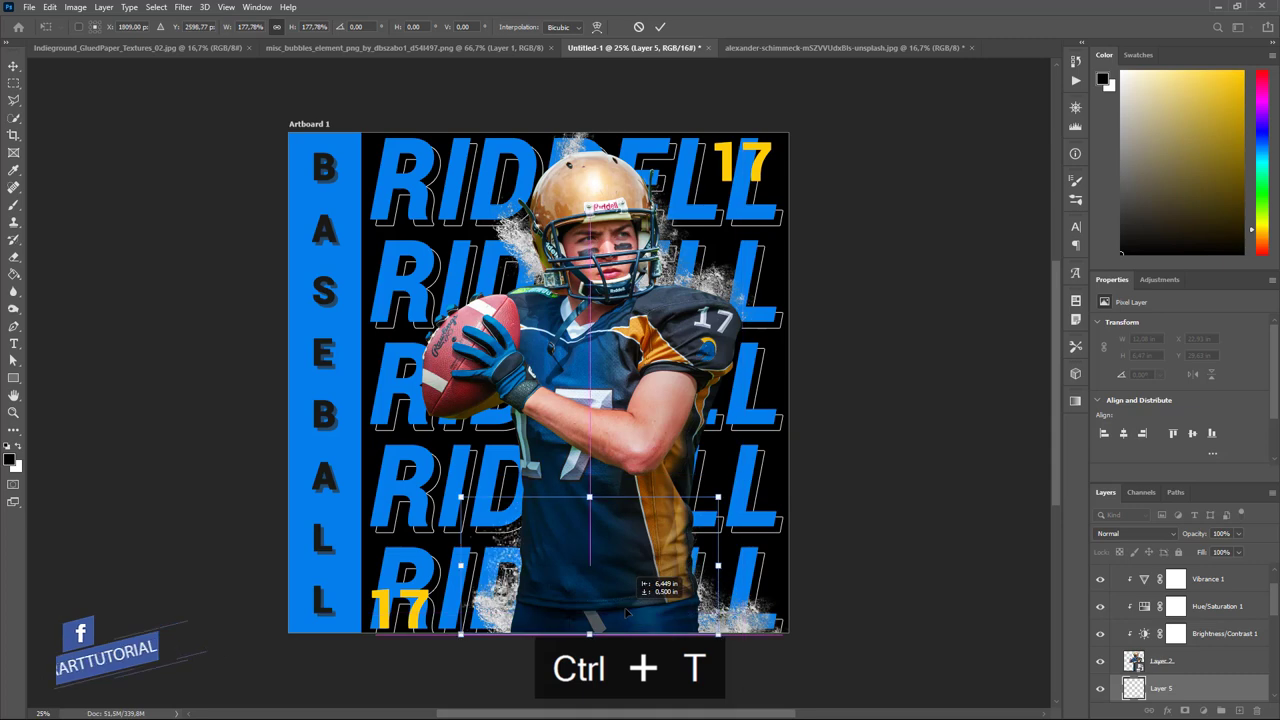
{"action": "key", "text": "Return"}
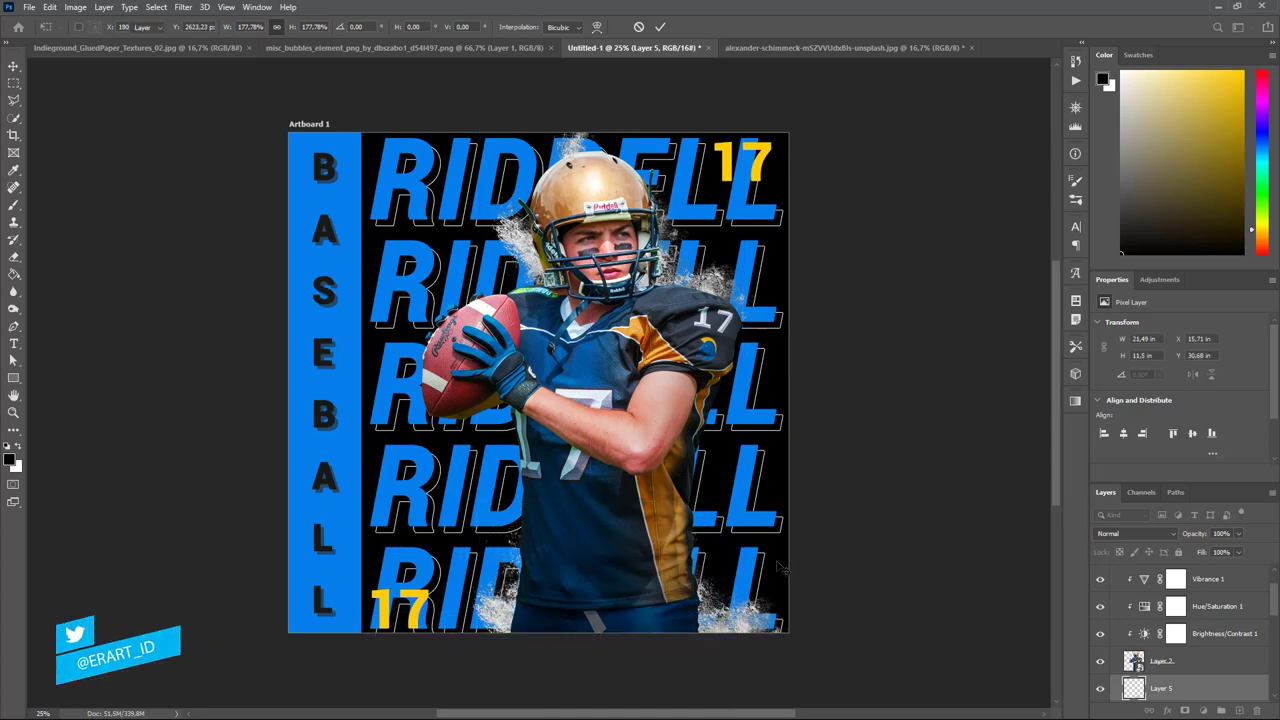
{"action": "left_click", "coordinate": [376, 48]}
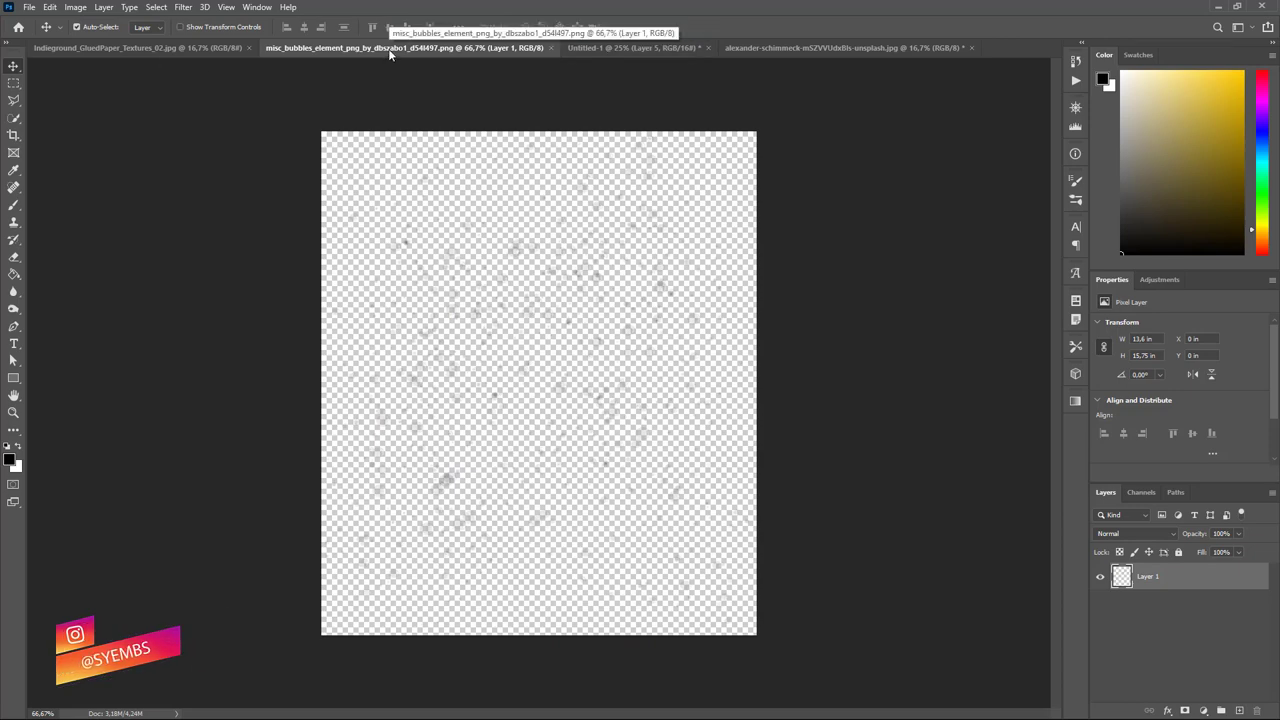
Step: Copy the bubbles layer into the poster and close the misc_bubbles_element document
{"action": "right_click", "coordinate": [390, 55]}
{"action": "left_click", "coordinate": [428, 116]}
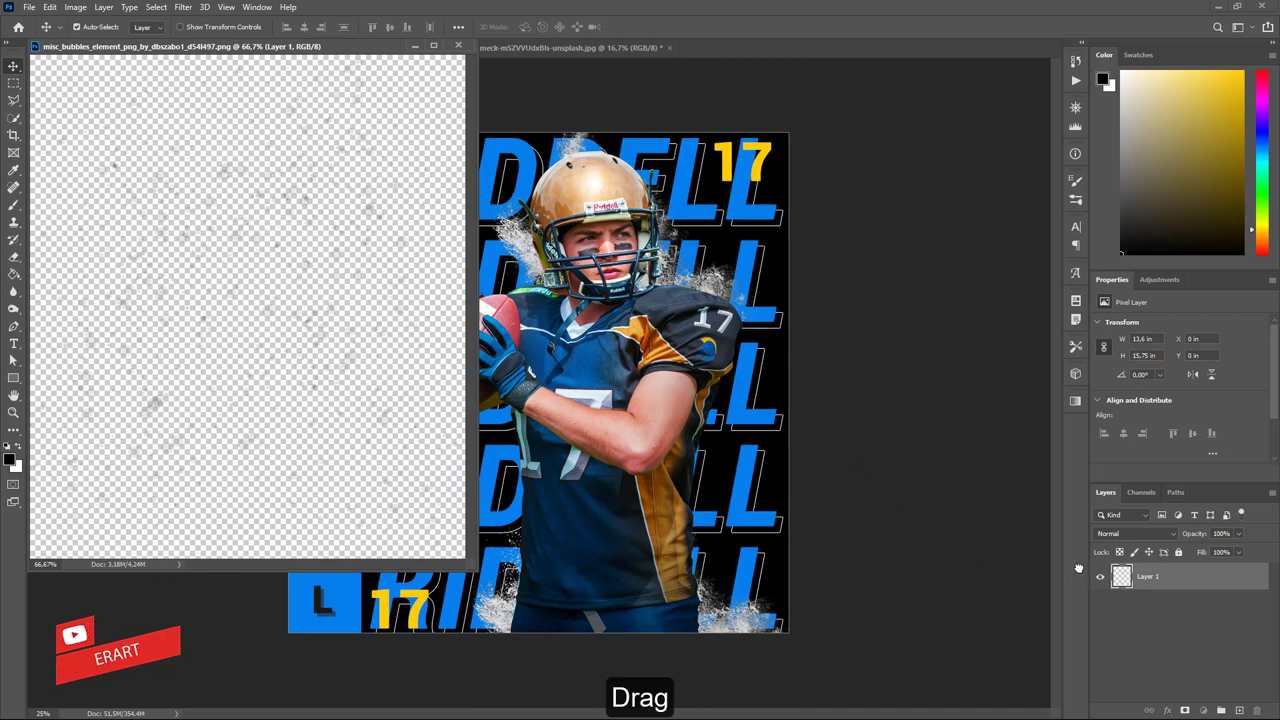
{"action": "left_click_drag", "start_coordinate": [1078, 568], "coordinate": [584, 400]}
{"action": "left_click", "coordinate": [624, 280]}
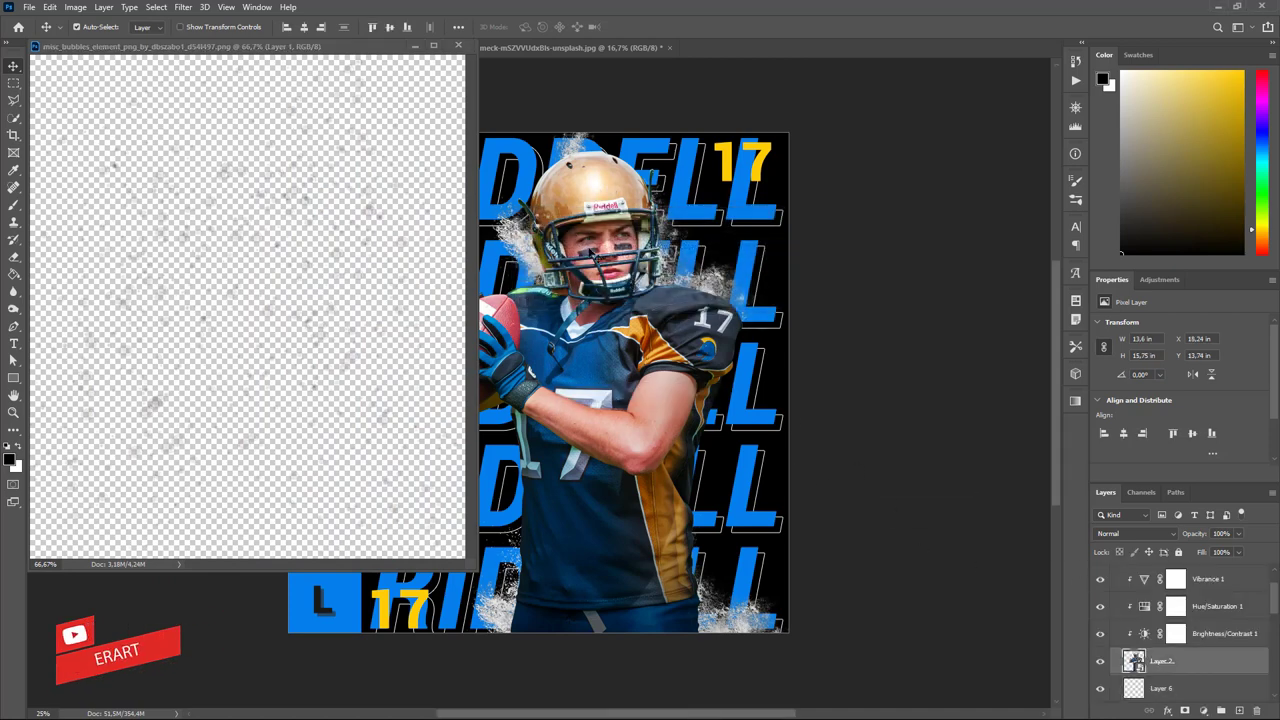
{"action": "left_click", "coordinate": [457, 55]}
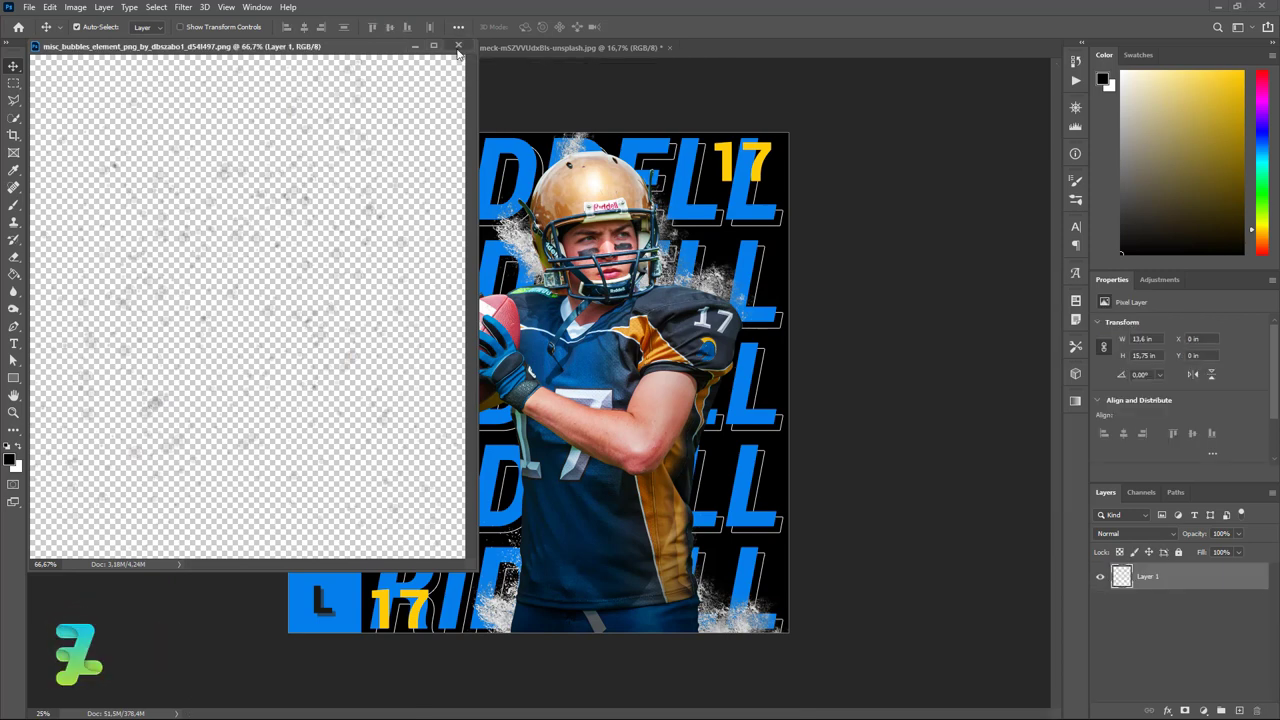
{"action": "left_click", "coordinate": [458, 47]}
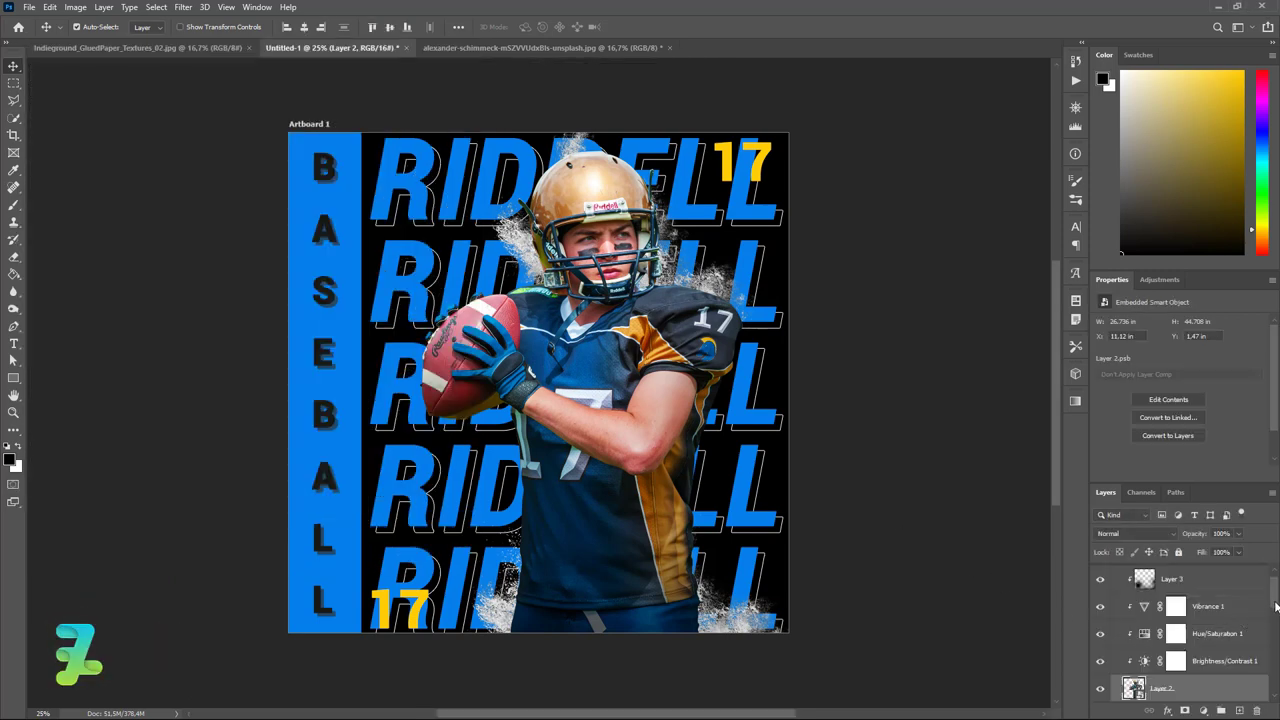
Step: Move the bubbles layer to the top of Artboard 1 and enlarge it across the whole poster
{"action": "scroll", "coordinate": [1275, 605], "scroll_direction": "down", "scroll_amount": 3}
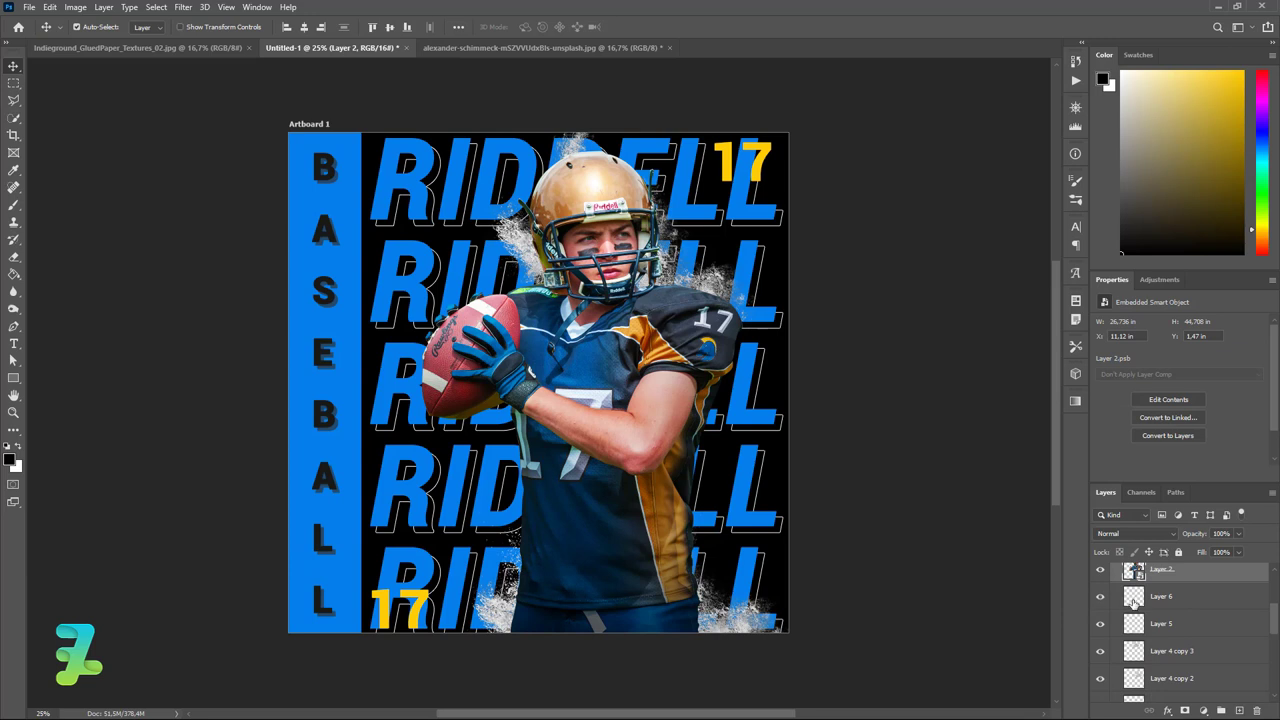
{"action": "left_click_drag", "start_coordinate": [1134, 600], "coordinate": [1148, 540]}
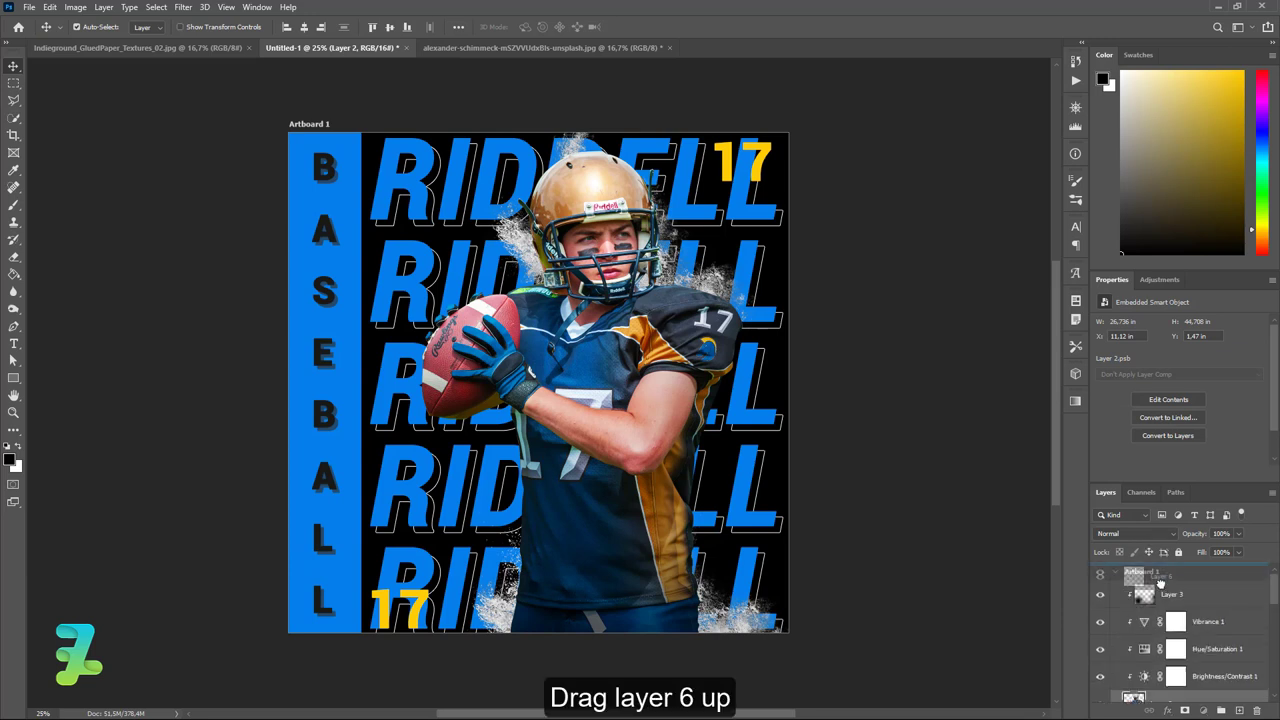
{"action": "left_click_drag", "start_coordinate": [1148, 540], "coordinate": [1165, 578]}
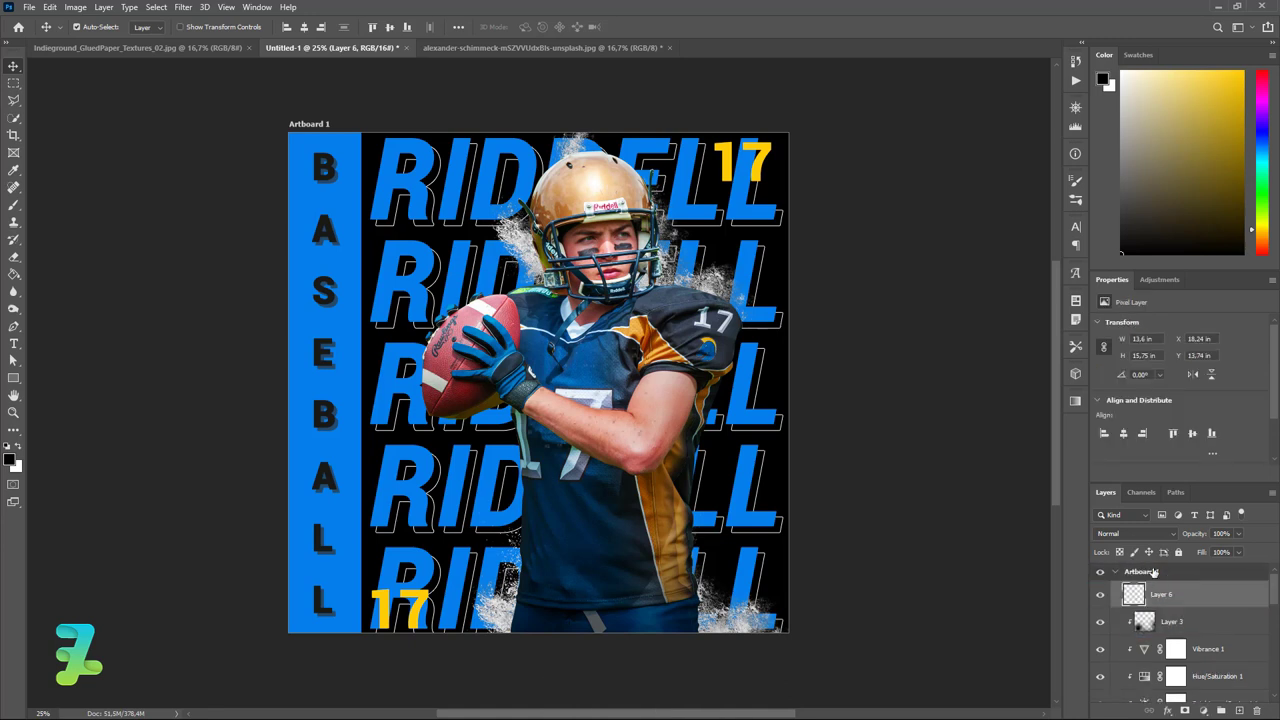
{"action": "key", "text": "ctrl+t"}
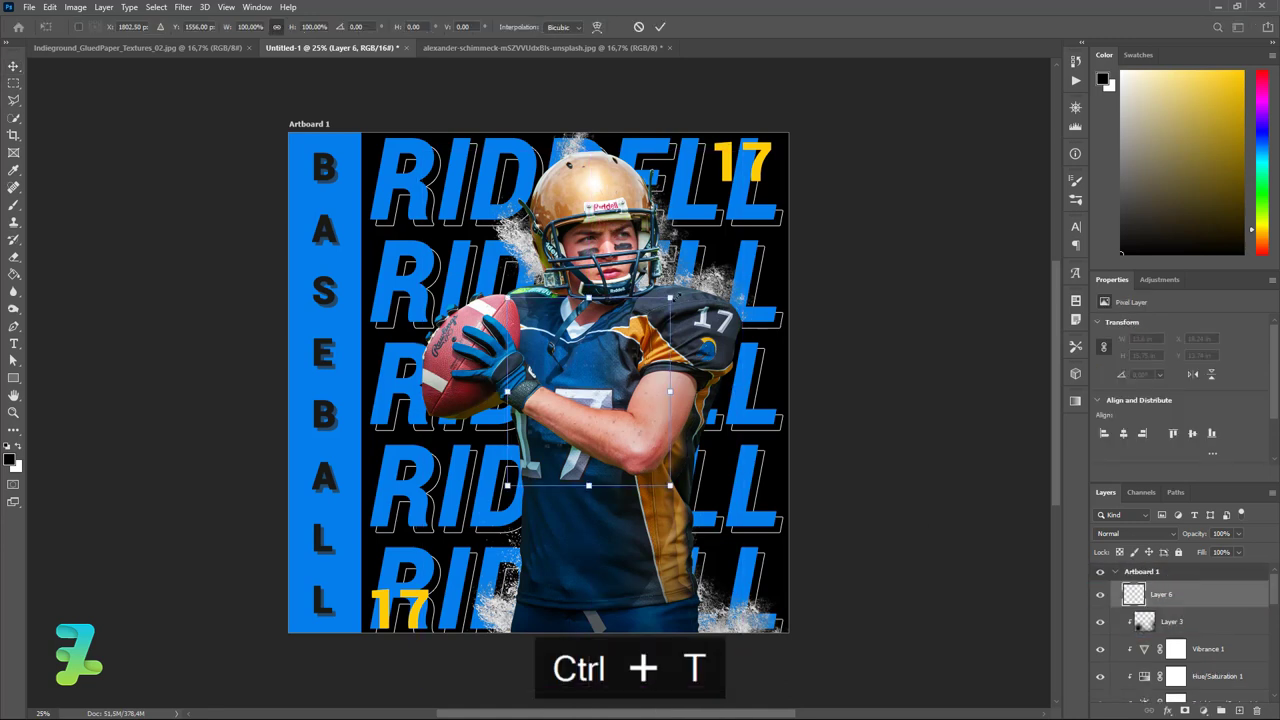
{"action": "left_click_drag", "start_coordinate": [670, 297], "coordinate": [999, 111]}
{"action": "left_click", "coordinate": [13, 68]}
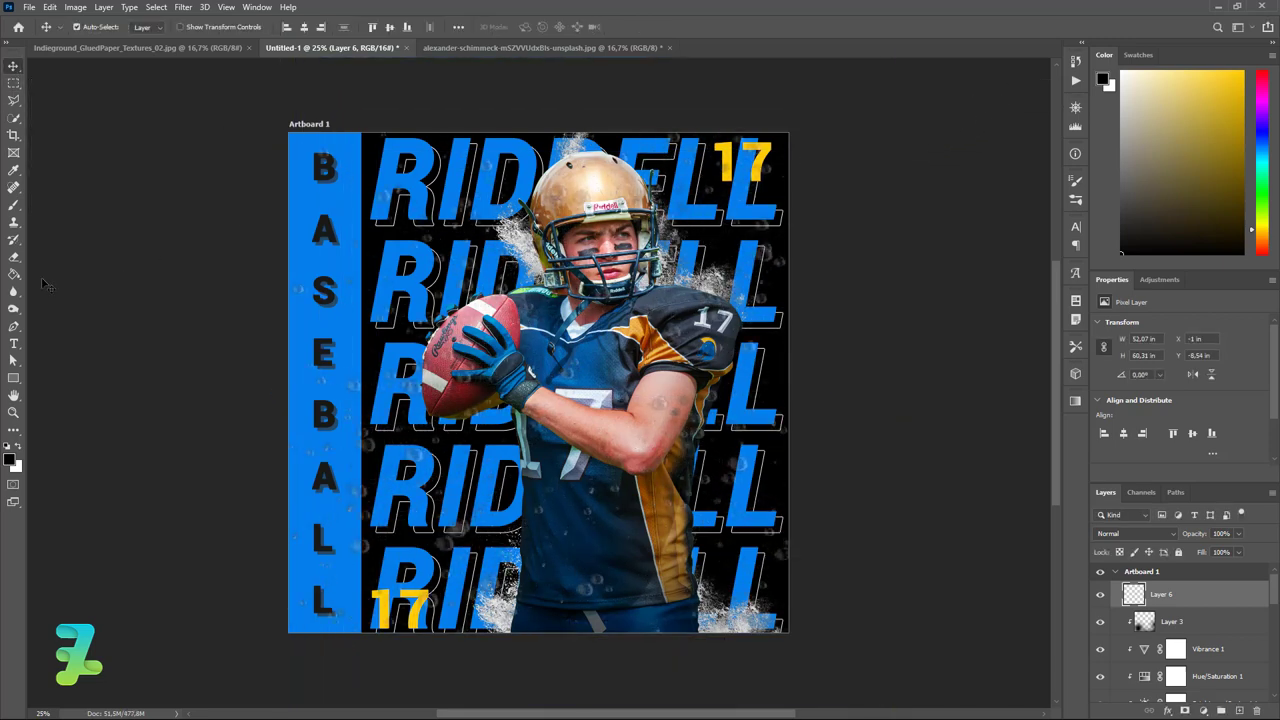
{"action": "left_click", "coordinate": [16, 257]}
Step: Use a 50 px eraser to remove Layer 6 bubbles over the player and RIDDELL lettering
{"action": "left_click", "coordinate": [95, 27]}
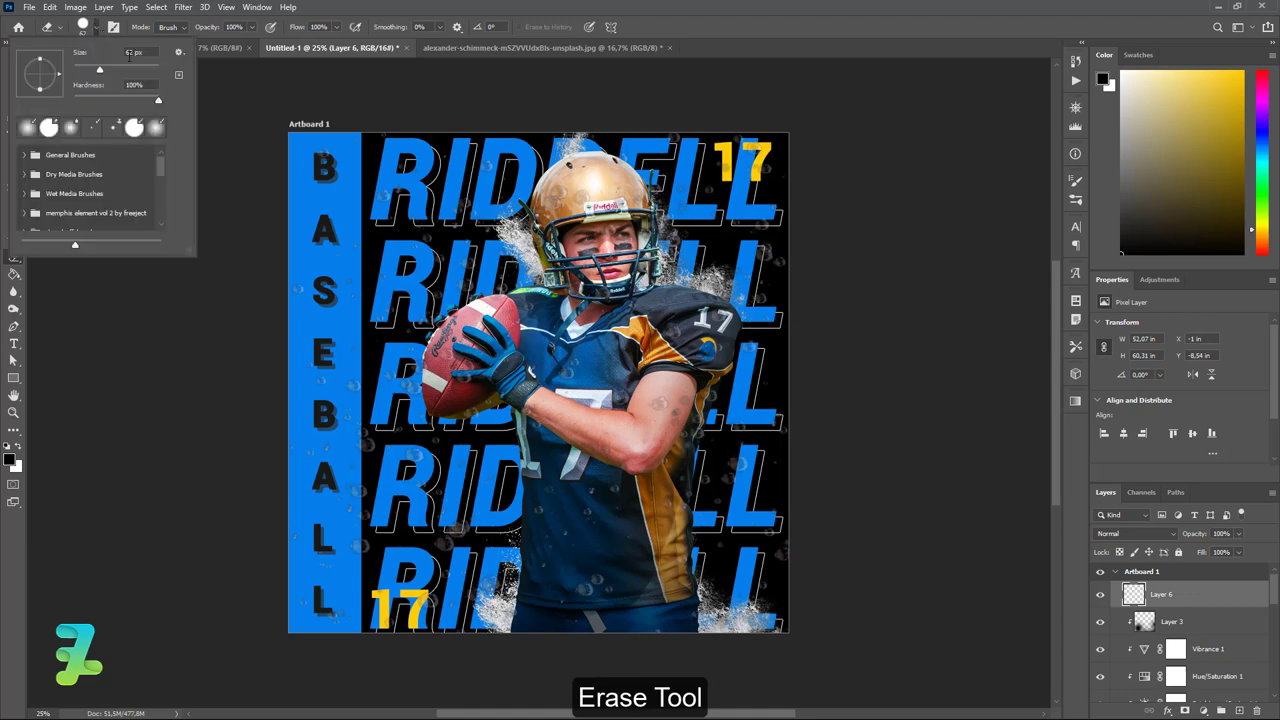
{"action": "left_click_drag", "start_coordinate": [116, 69], "coordinate": [96, 72]}
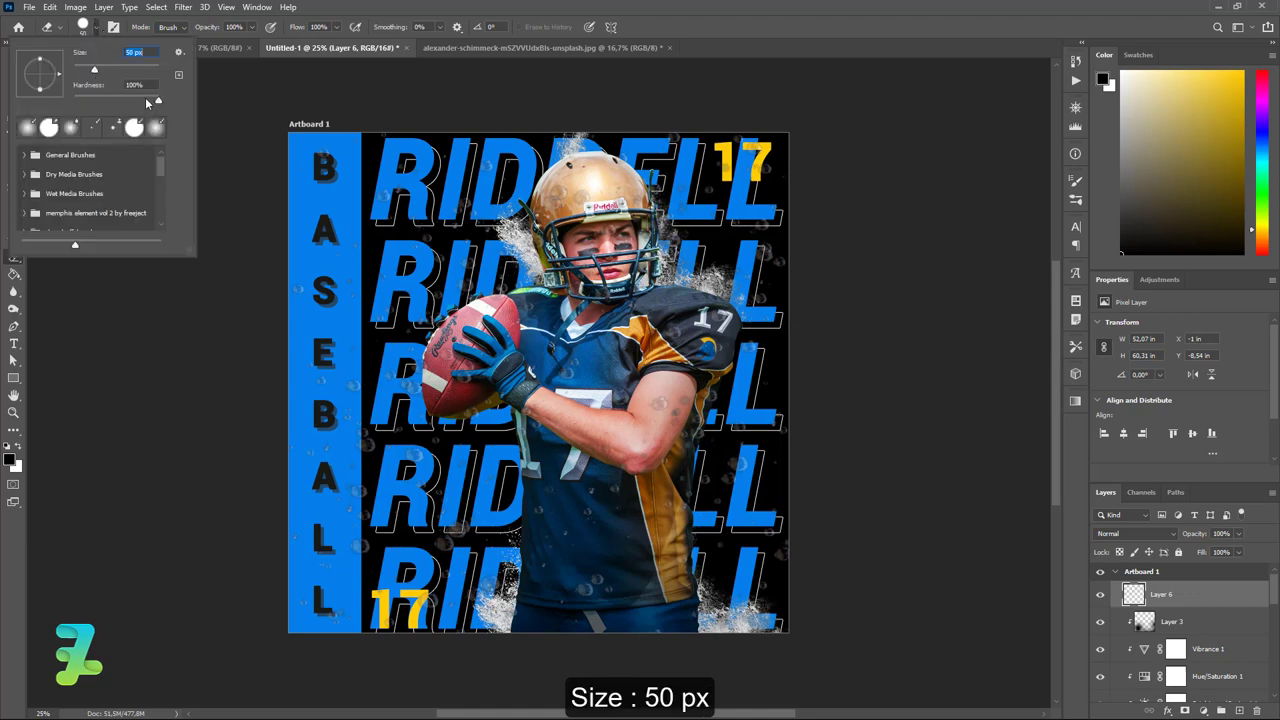
{"action": "left_click", "coordinate": [102, 36]}
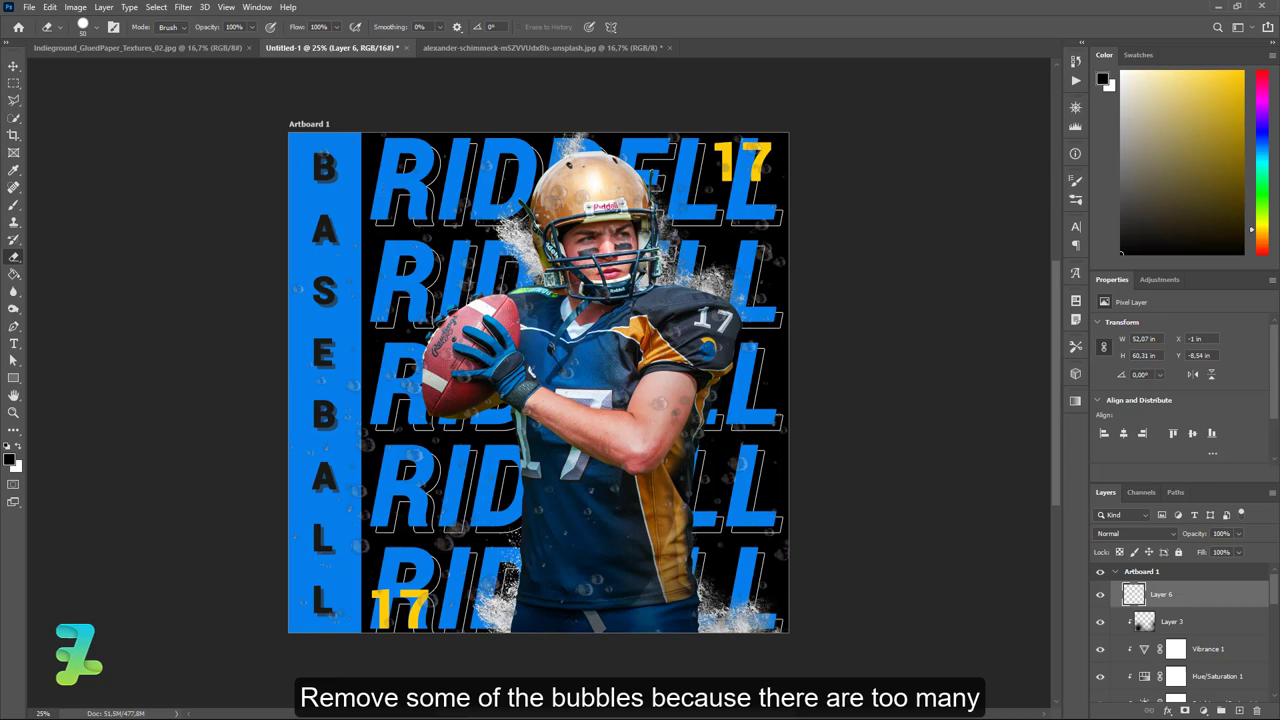
{"action": "mouse_move", "coordinate": [467, 265]}
{"action": "left_mouse_down"}
{"action": "mouse_move", "coordinate": [468, 294]}
{"action": "mouse_move", "coordinate": [500, 288]}
{"action": "left_mouse_up"}
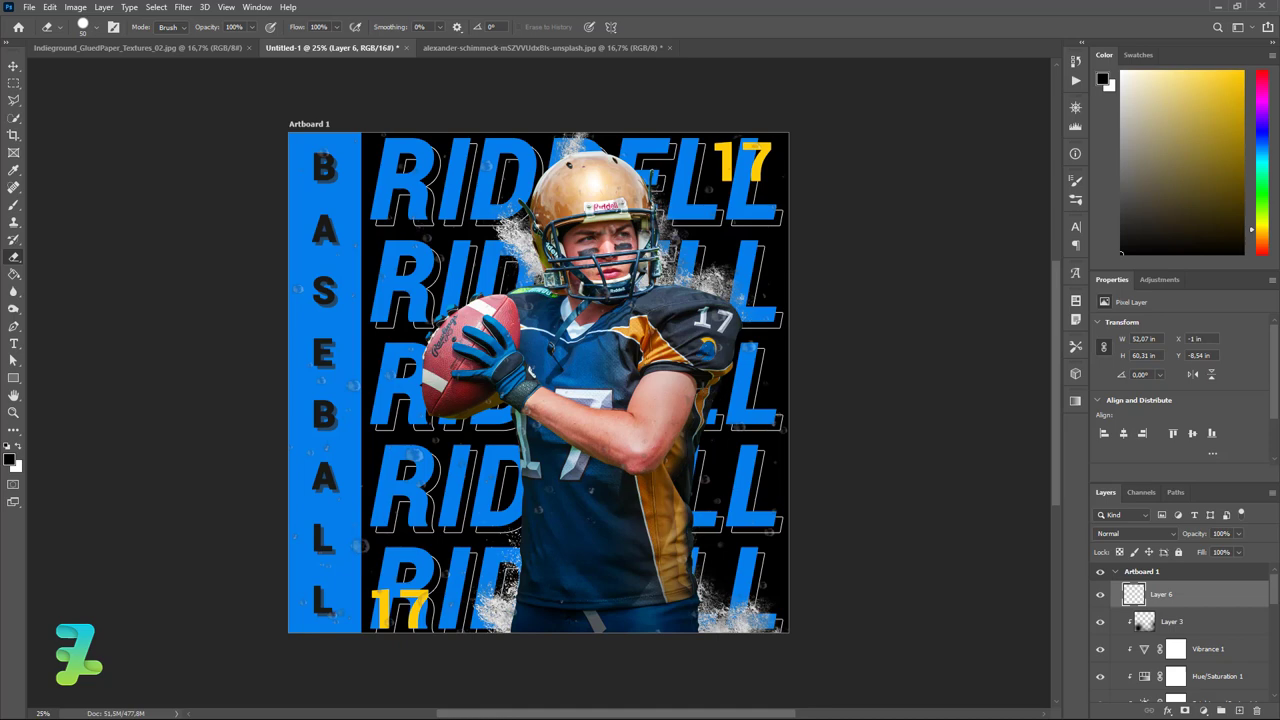
{"action": "left_click", "coordinate": [13, 66]}
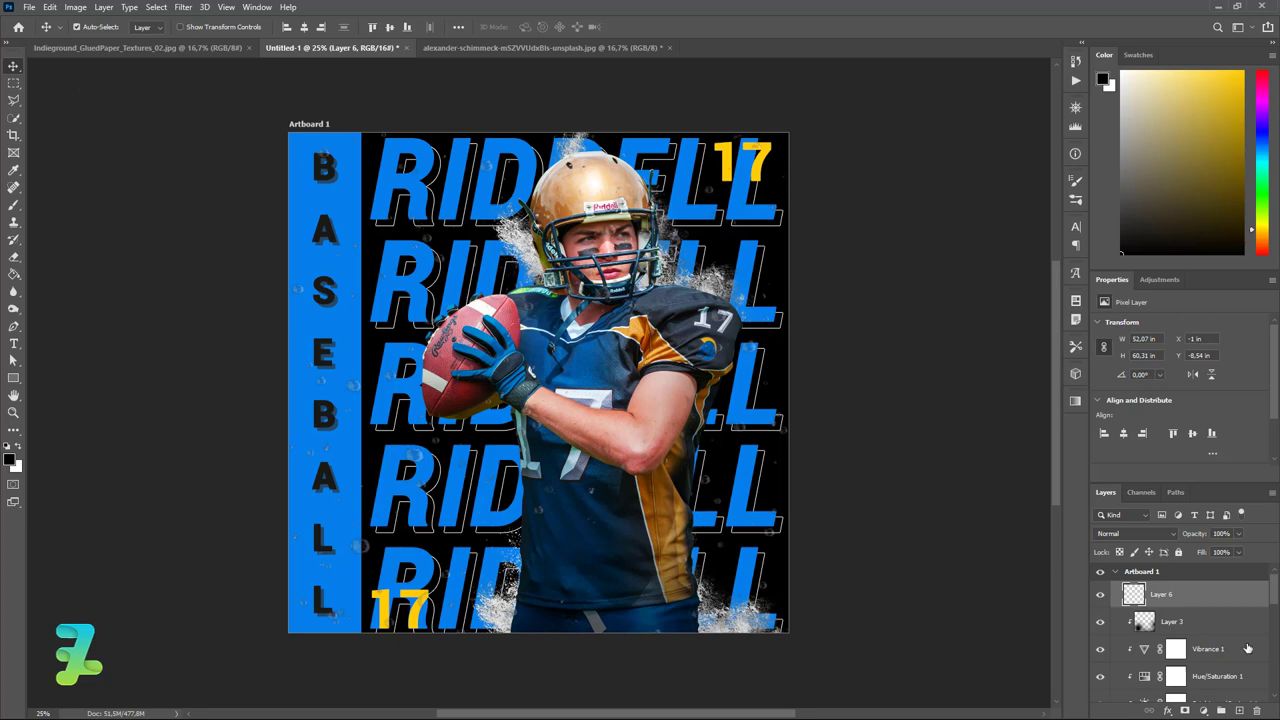
Step: Stamp all visible layers into a new merged layer and add a Pattern Overlay effect
{"action": "key", "text": "ctrl+shift+alt+e"}
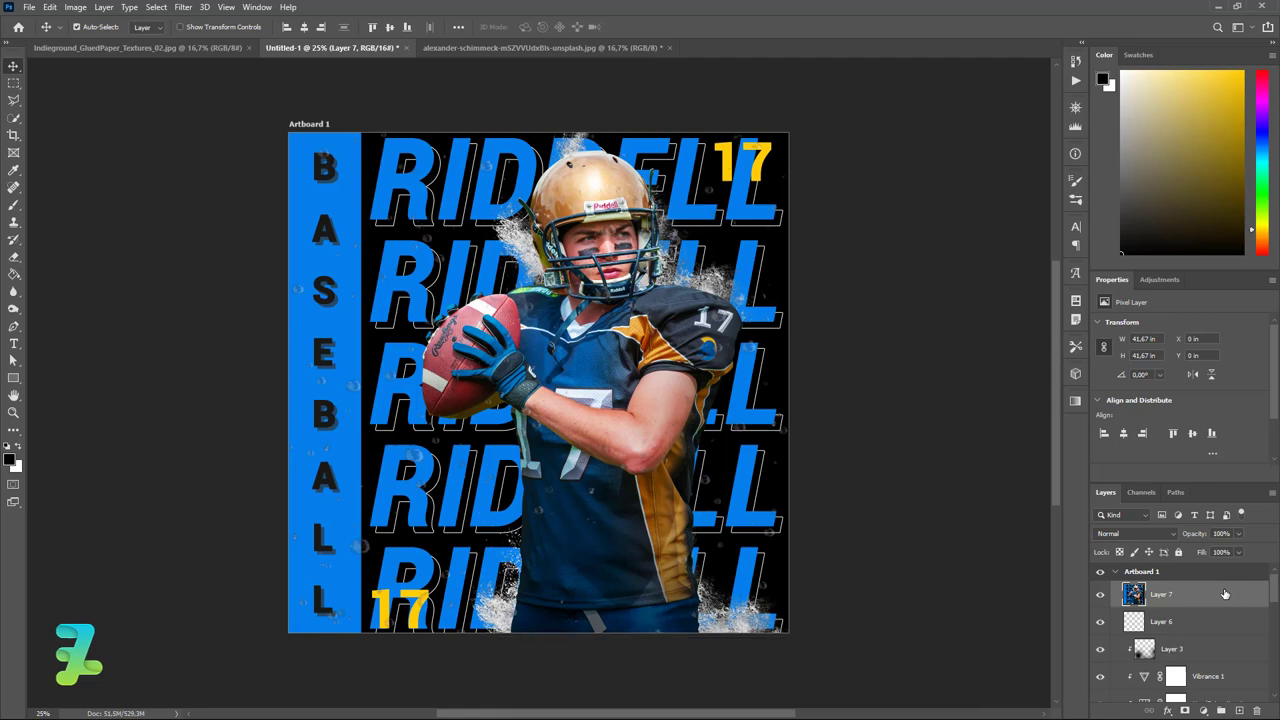
{"action": "double_click", "coordinate": [1224, 594]}
{"action": "left_click", "coordinate": [768, 420]}
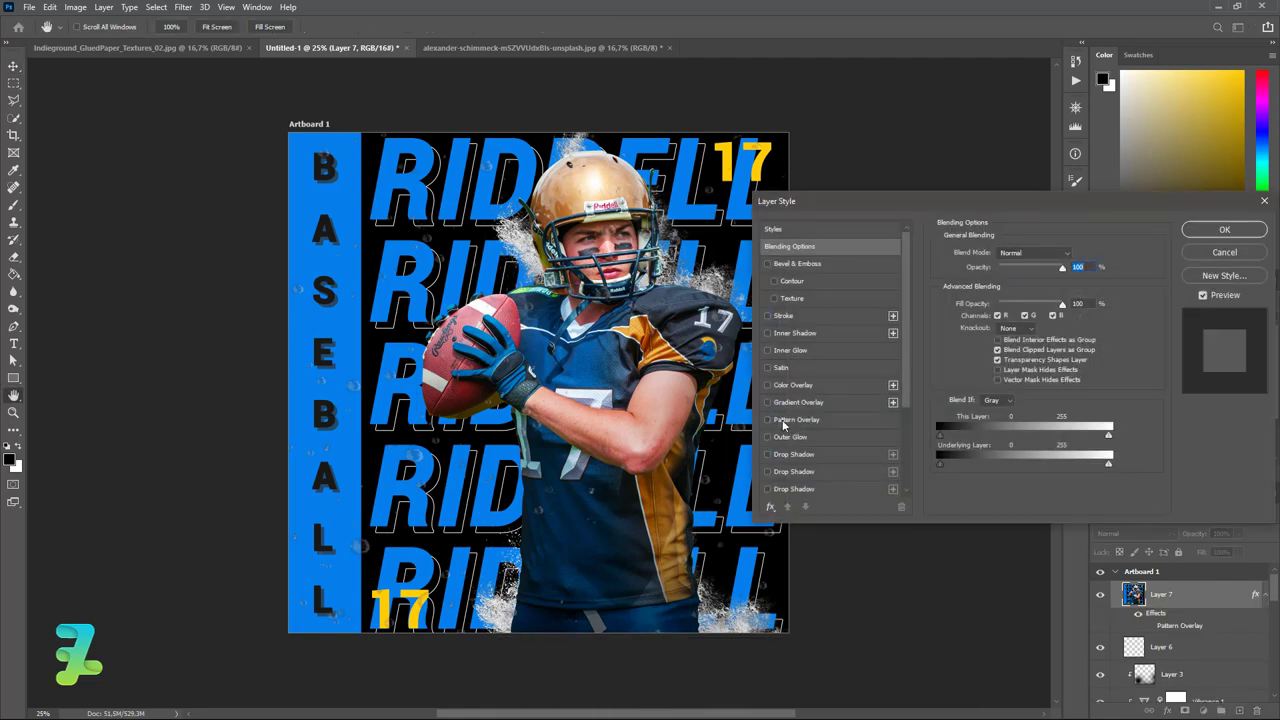
{"action": "left_click", "coordinate": [778, 421]}
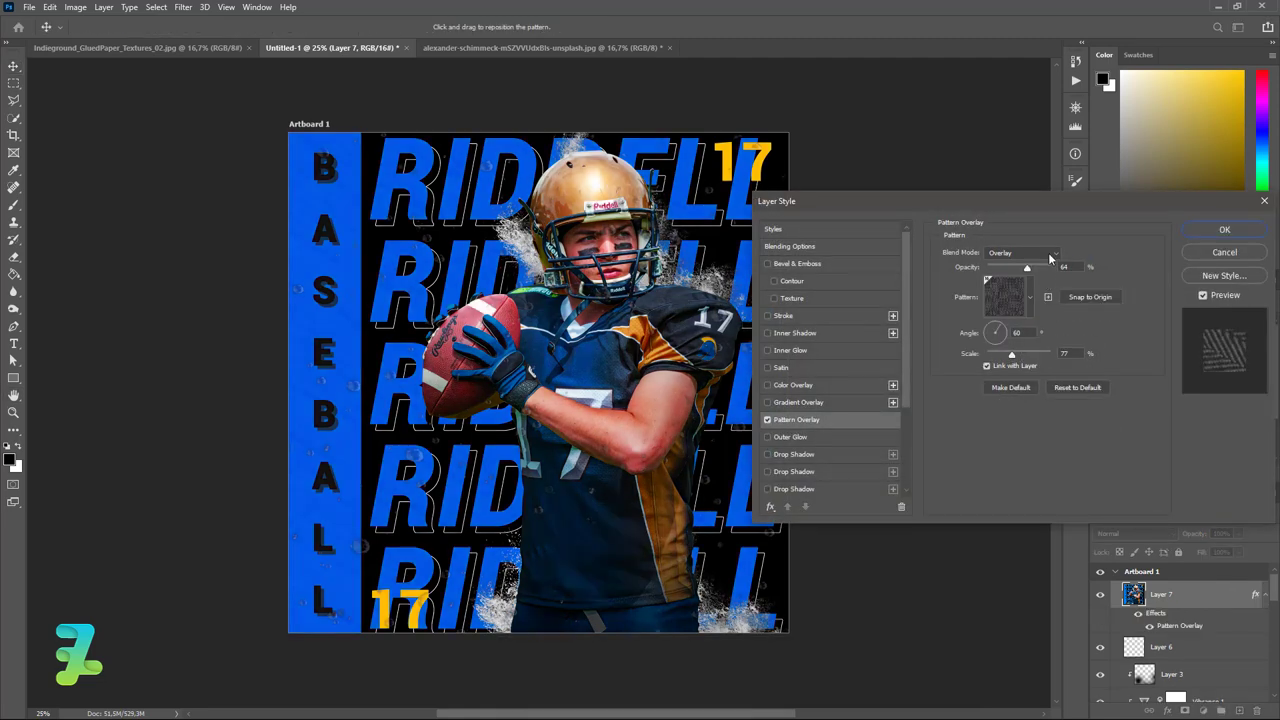
{"action": "left_click", "coordinate": [1052, 257]}
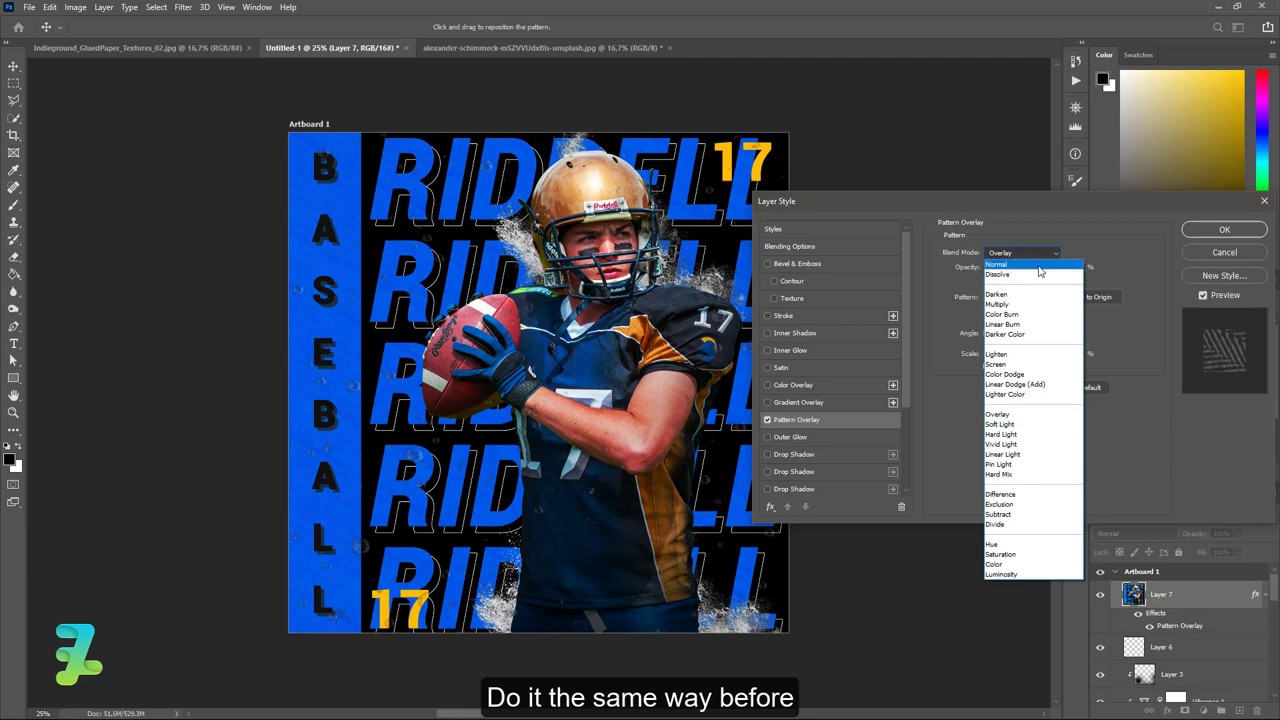
{"action": "left_click", "coordinate": [1036, 264]}
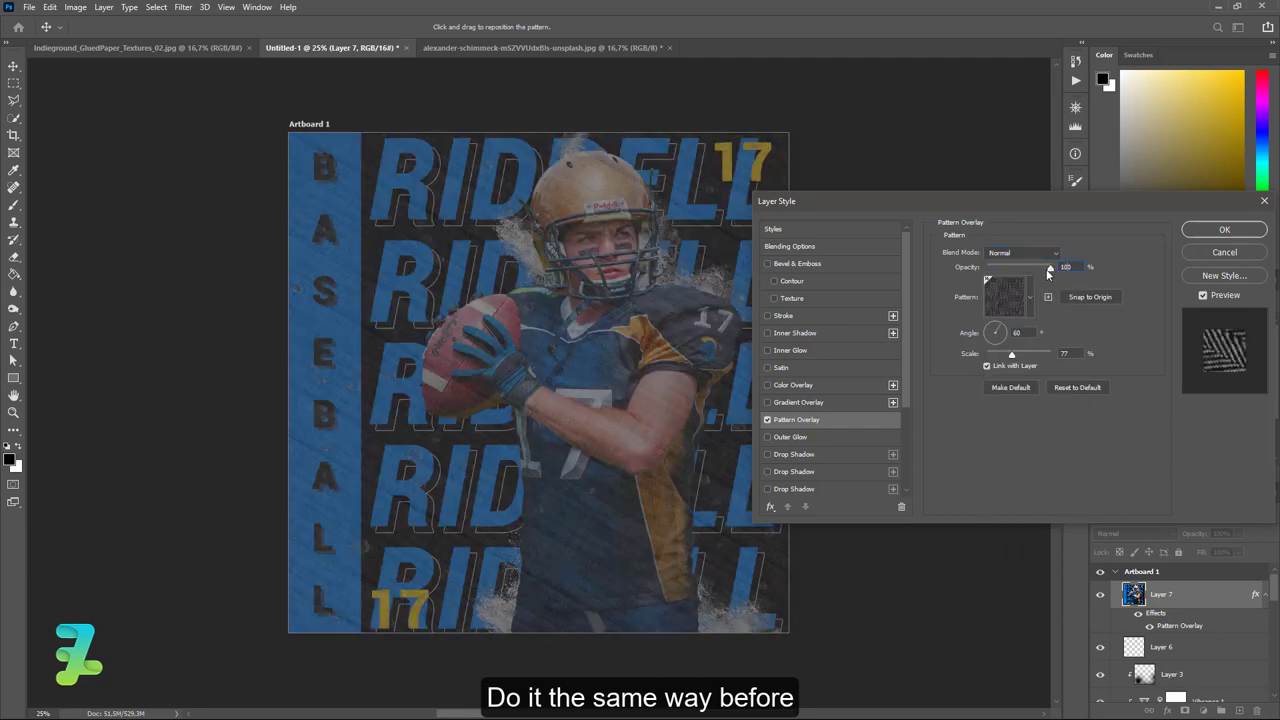
{"action": "left_click_drag", "start_coordinate": [1031, 271], "coordinate": [1050, 268]}
{"action": "left_click", "coordinate": [1032, 285]}
{"action": "left_click", "coordinate": [1032, 285]}
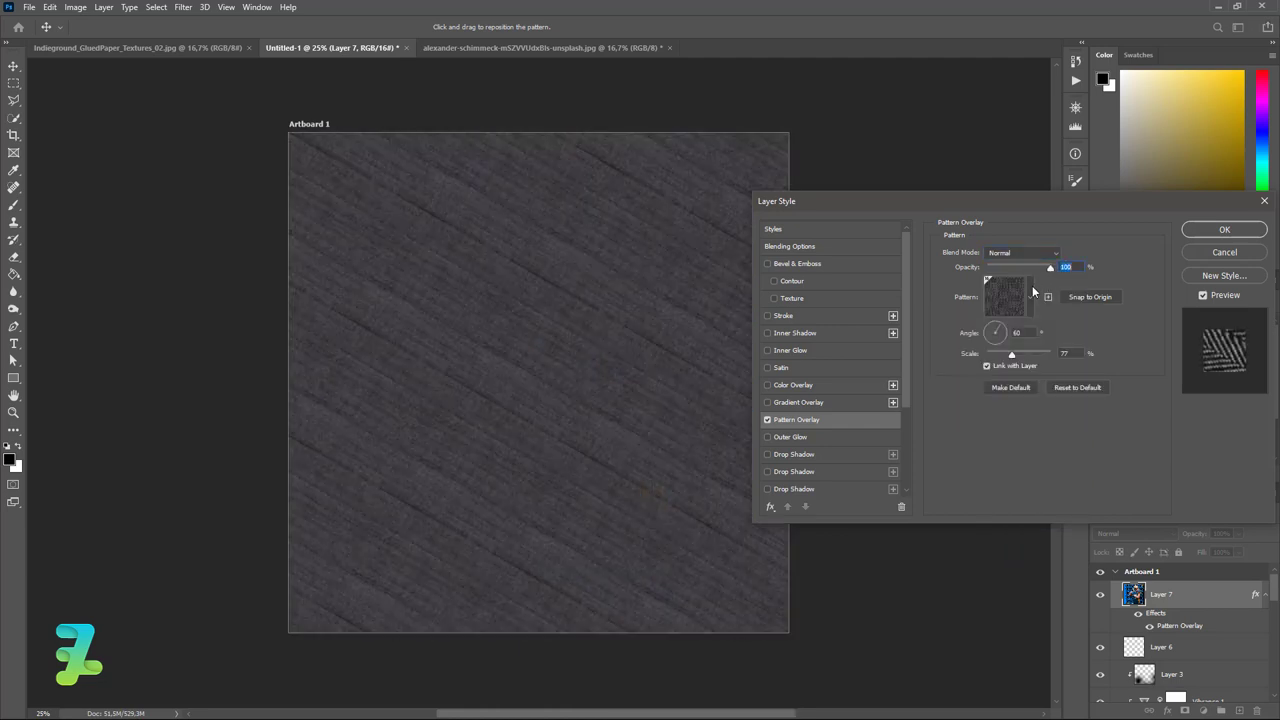
Step: Use the dark striped pattern for the overlay at a 45° angle and 80% scale
{"action": "left_click", "coordinate": [1032, 286]}
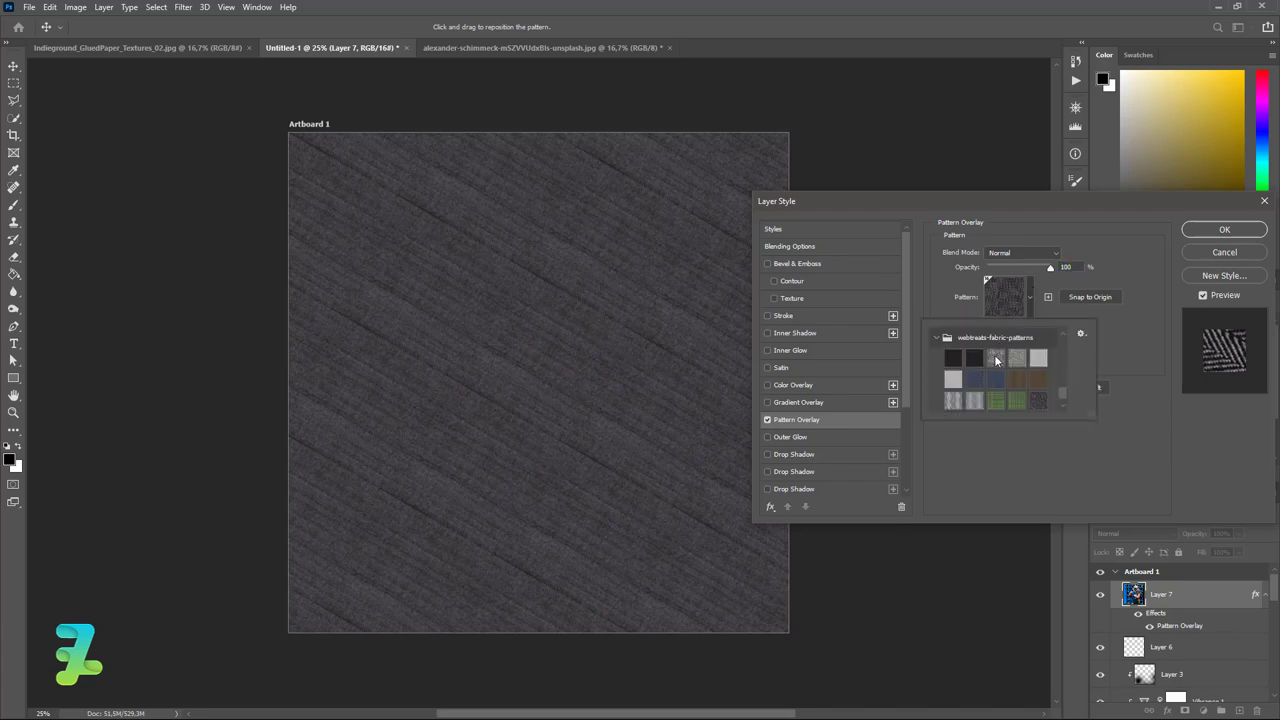
{"action": "double_click", "coordinate": [995, 360]}
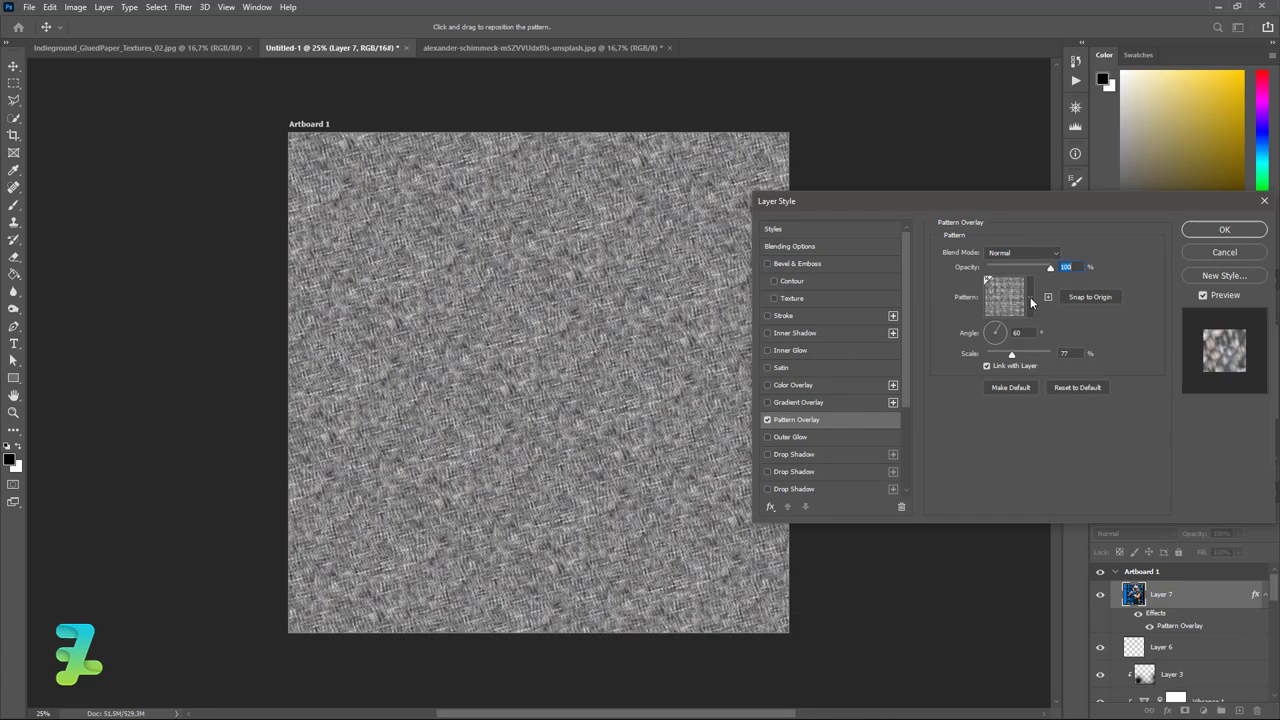
{"action": "left_click", "coordinate": [1031, 298]}
{"action": "double_click", "coordinate": [1046, 400]}
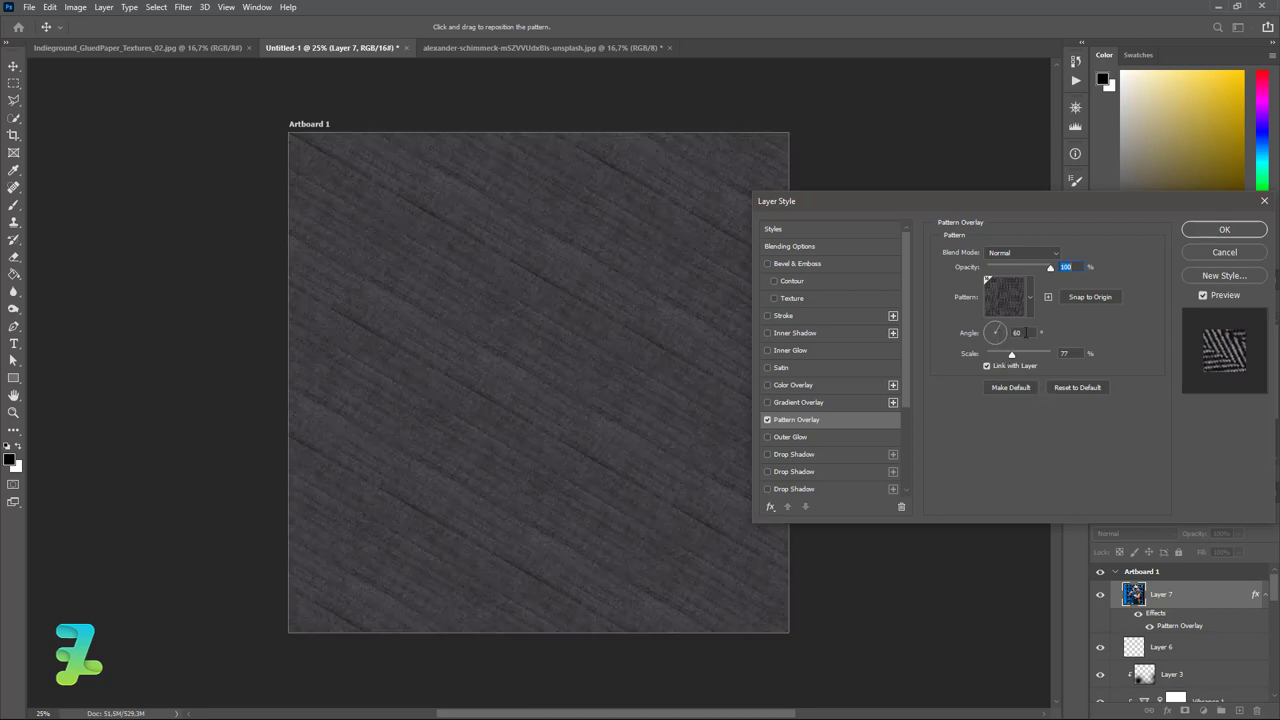
{"action": "double_click", "coordinate": [1016, 332]}
{"action": "type", "text": "45"}
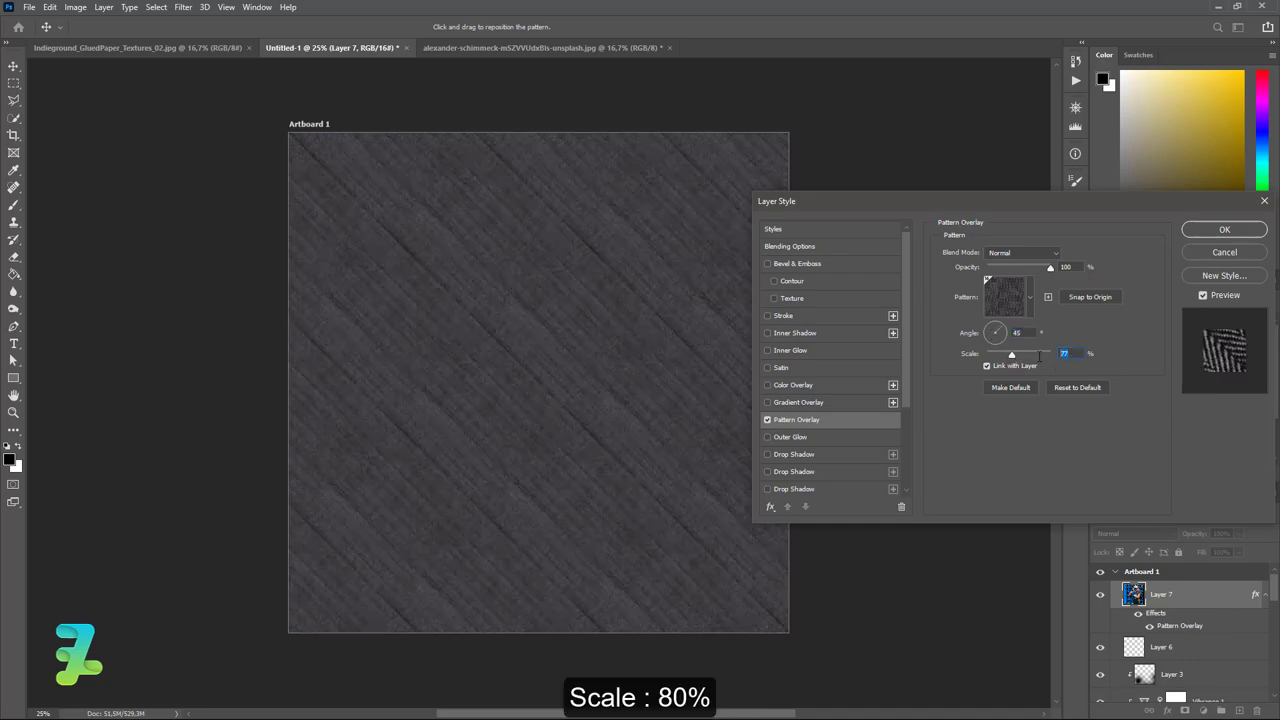
{"action": "type", "text": "80"}
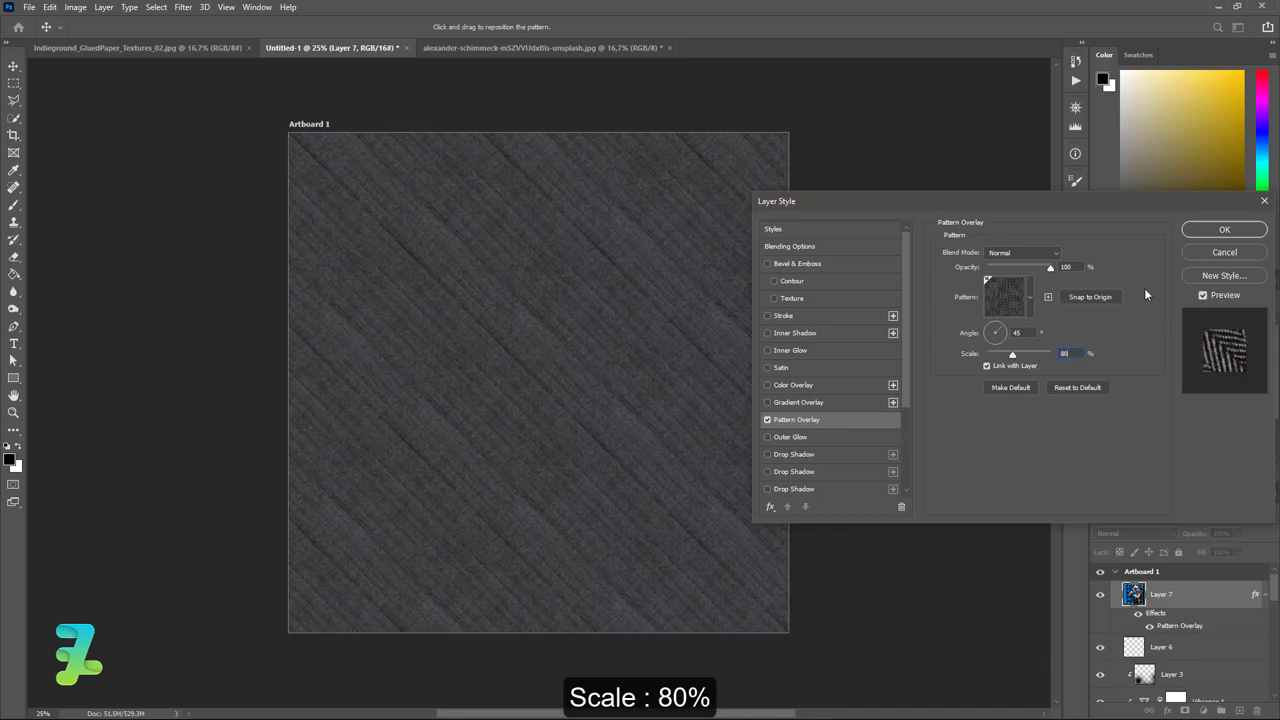
{"action": "left_click", "coordinate": [1207, 231]}
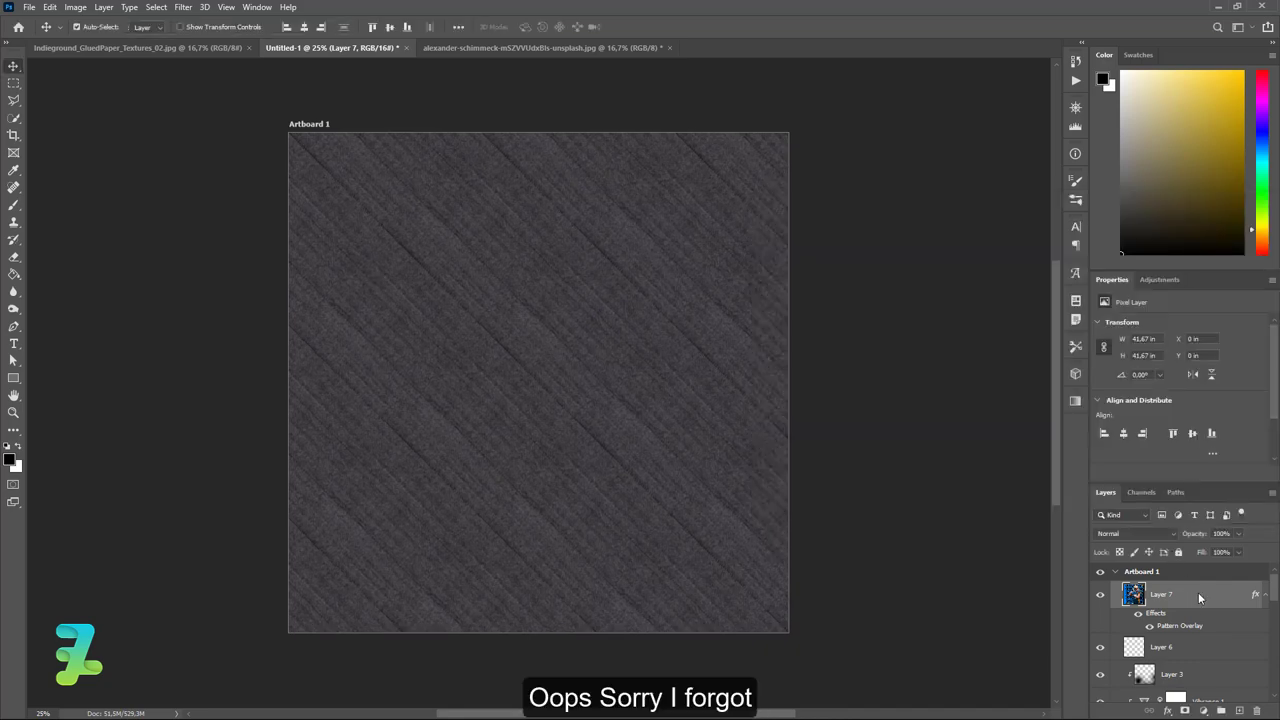
Step: Set the Pattern Overlay to Overlay blend mode at 50% opacity
{"action": "double_click", "coordinate": [1185, 627]}
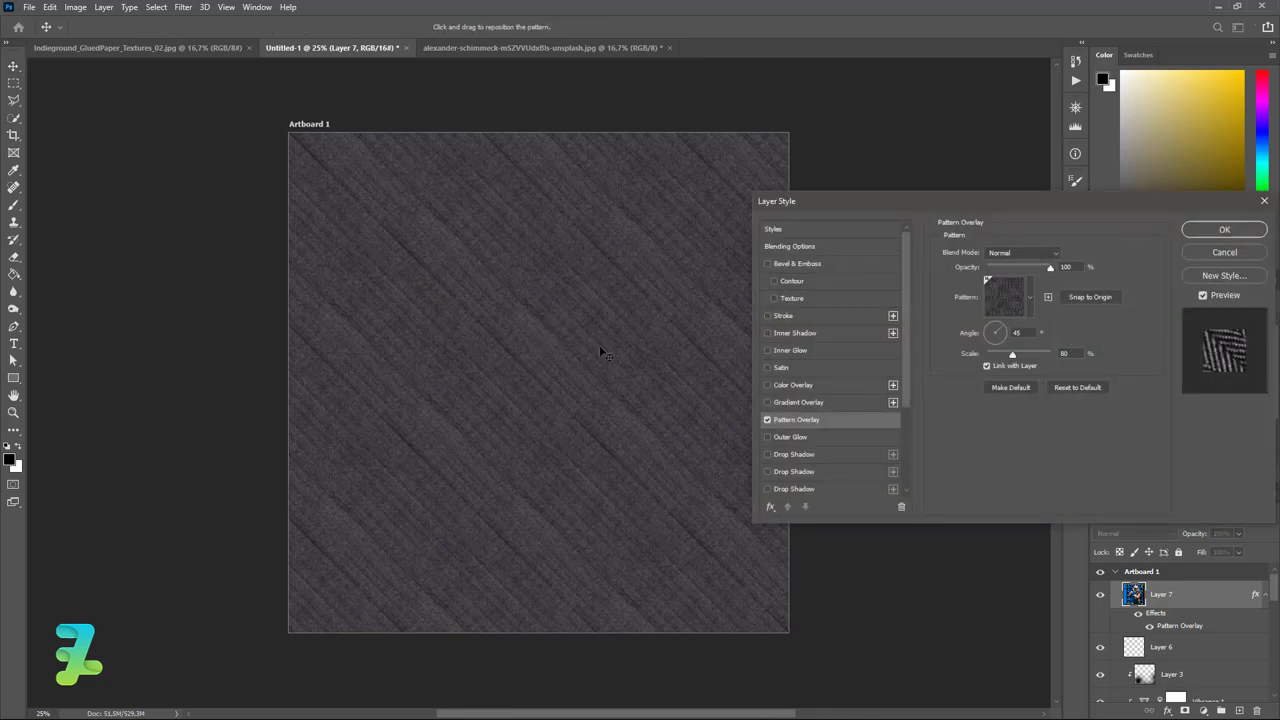
{"action": "left_click", "coordinate": [1056, 254]}
{"action": "left_click", "coordinate": [1000, 414]}
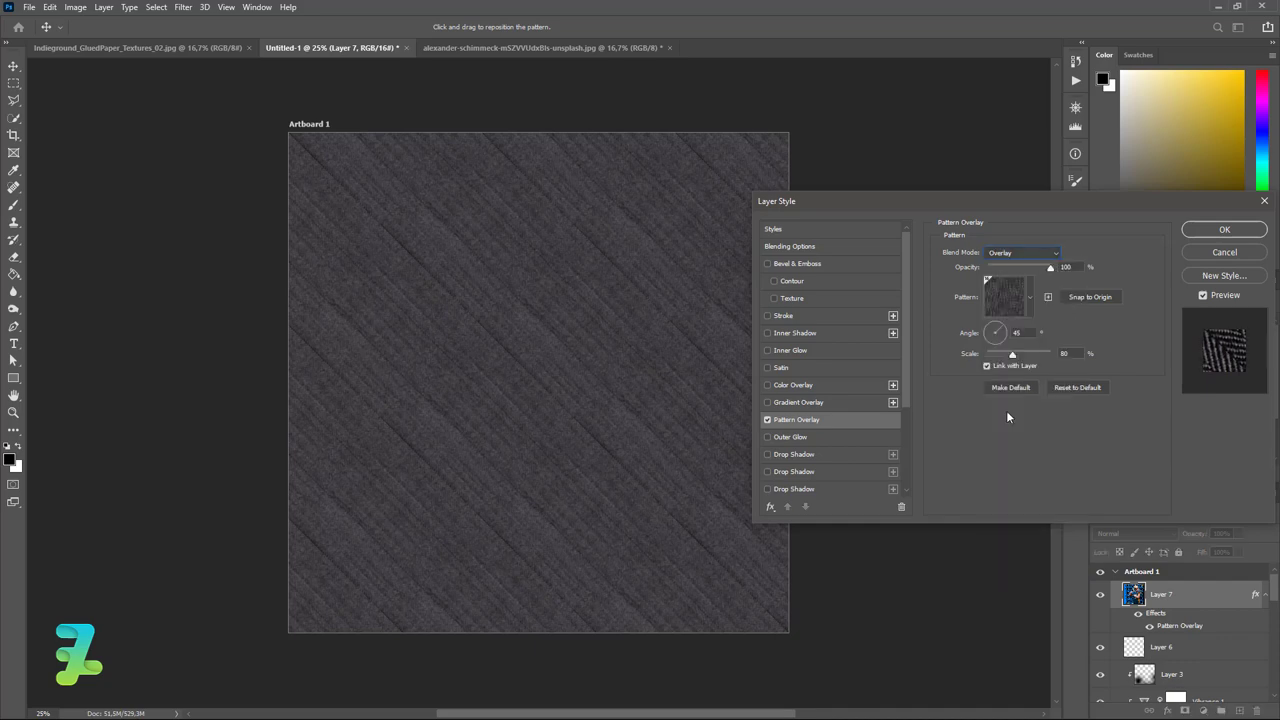
{"action": "left_click_drag", "start_coordinate": [1046, 271], "coordinate": [1022, 270]}
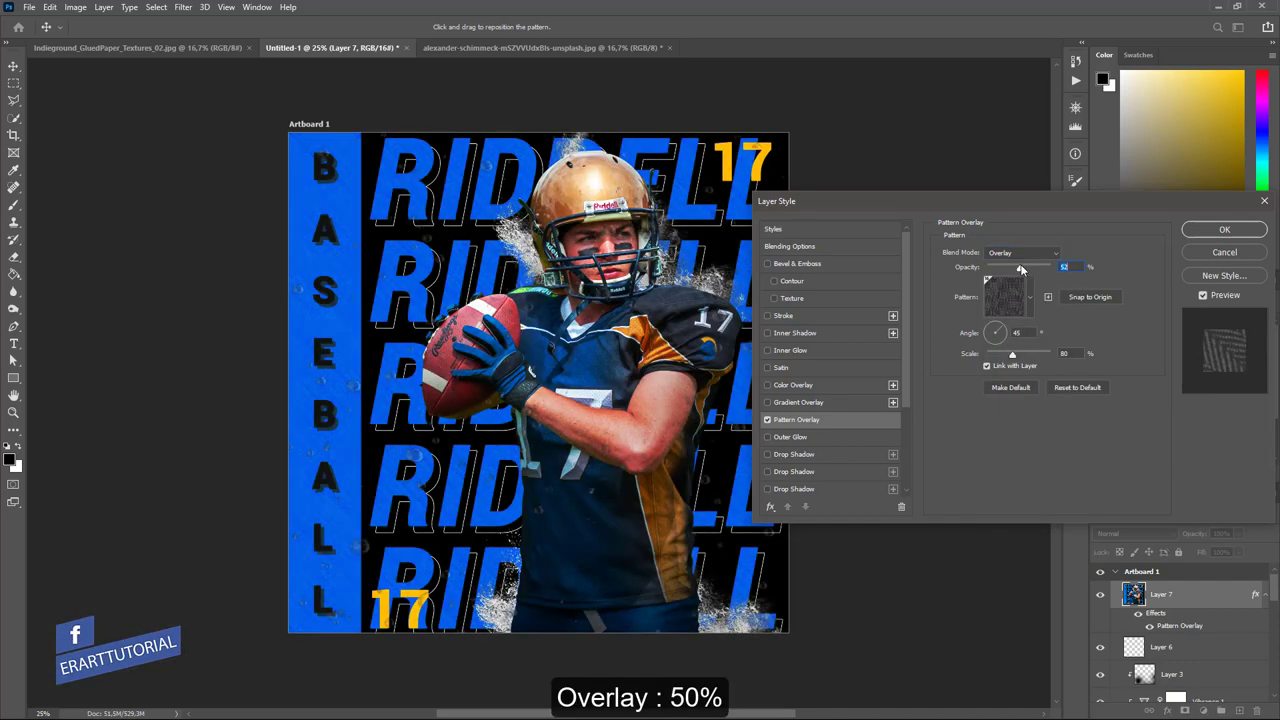
{"action": "type", "text": "50"}
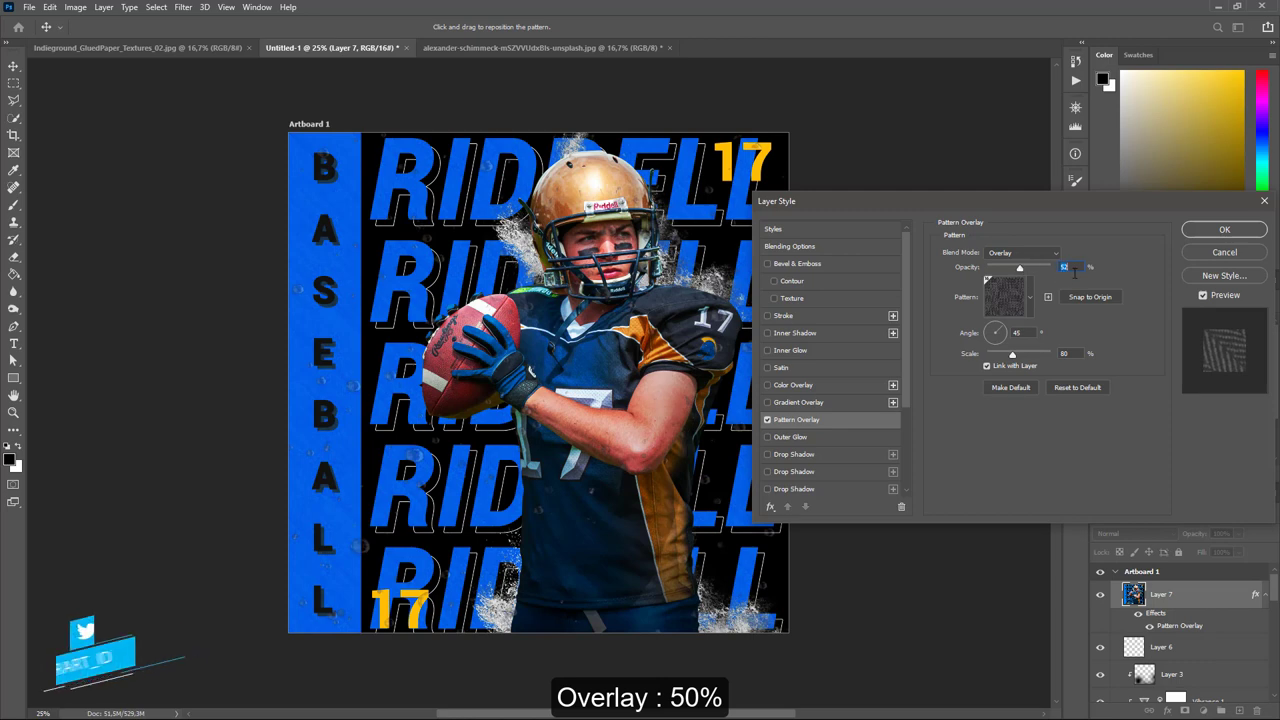
{"action": "key", "text": "Return"}
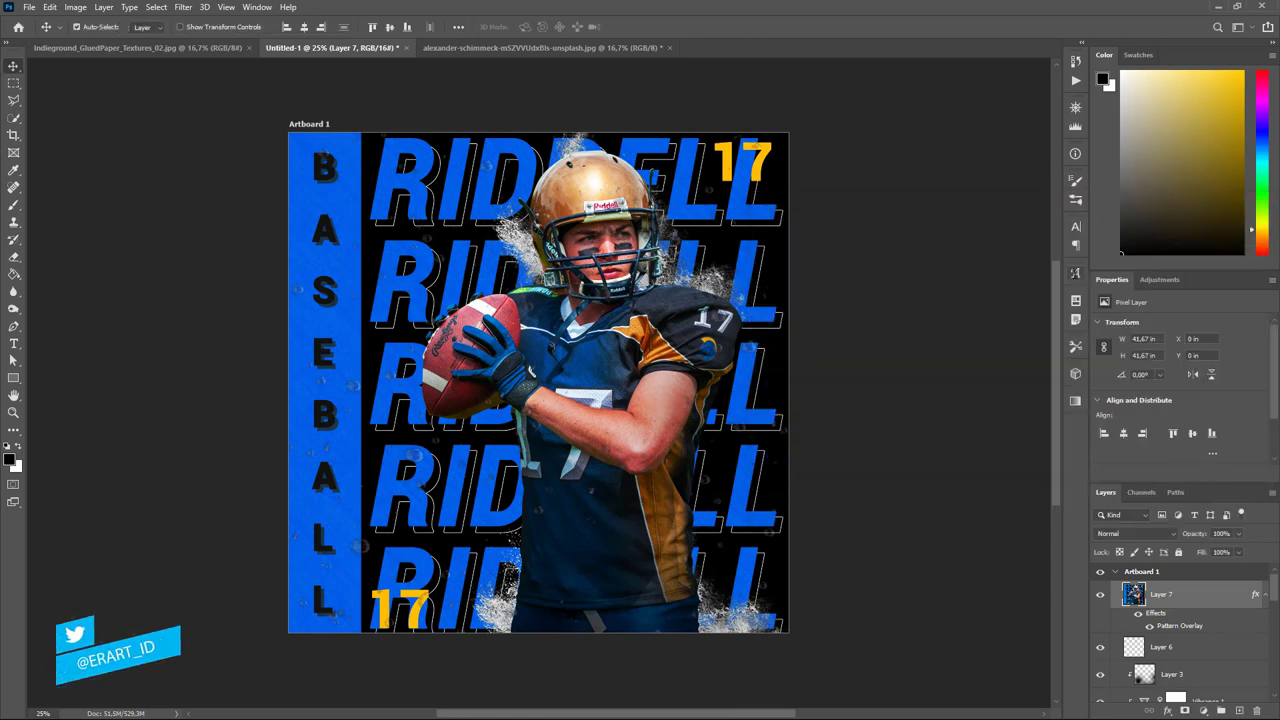
Step: Drag Underground_GluedPaper_Textures_02.jpg into the poster as Layer 8, close it, and fit it over the artboard
{"action": "left_click", "coordinate": [68, 48]}
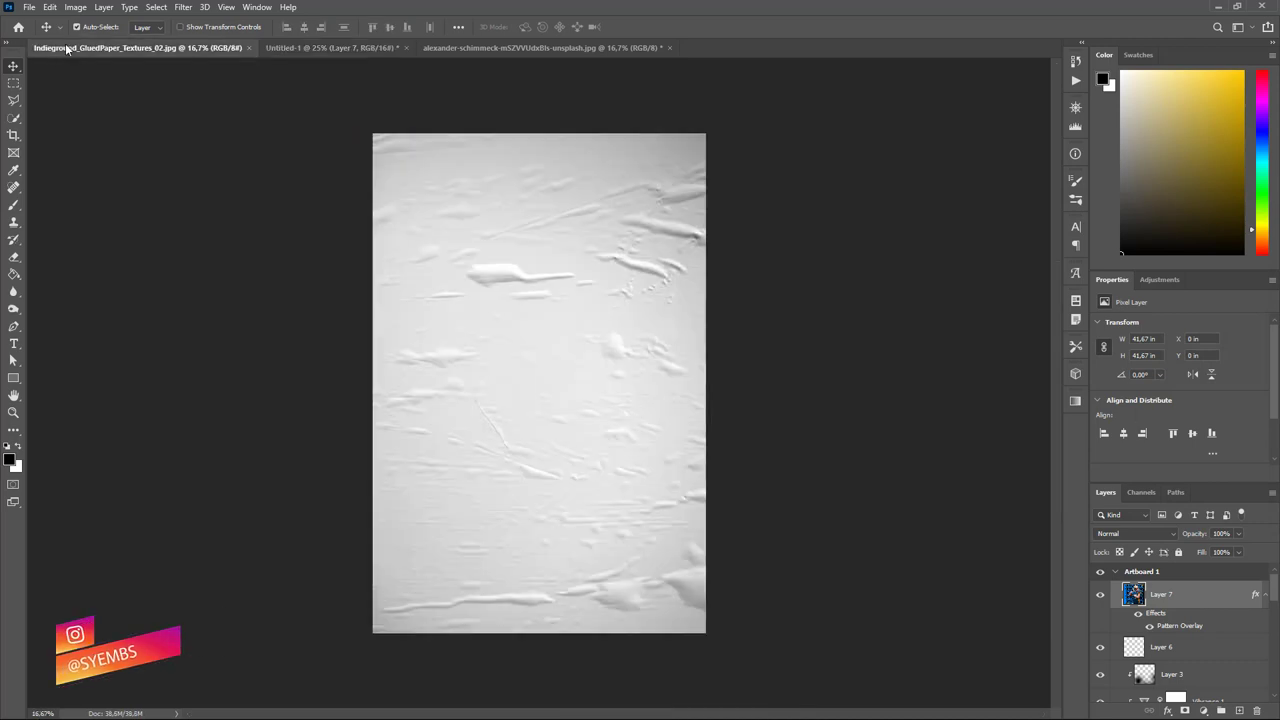
{"action": "right_click", "coordinate": [180, 48]}
{"action": "left_click", "coordinate": [220, 119]}
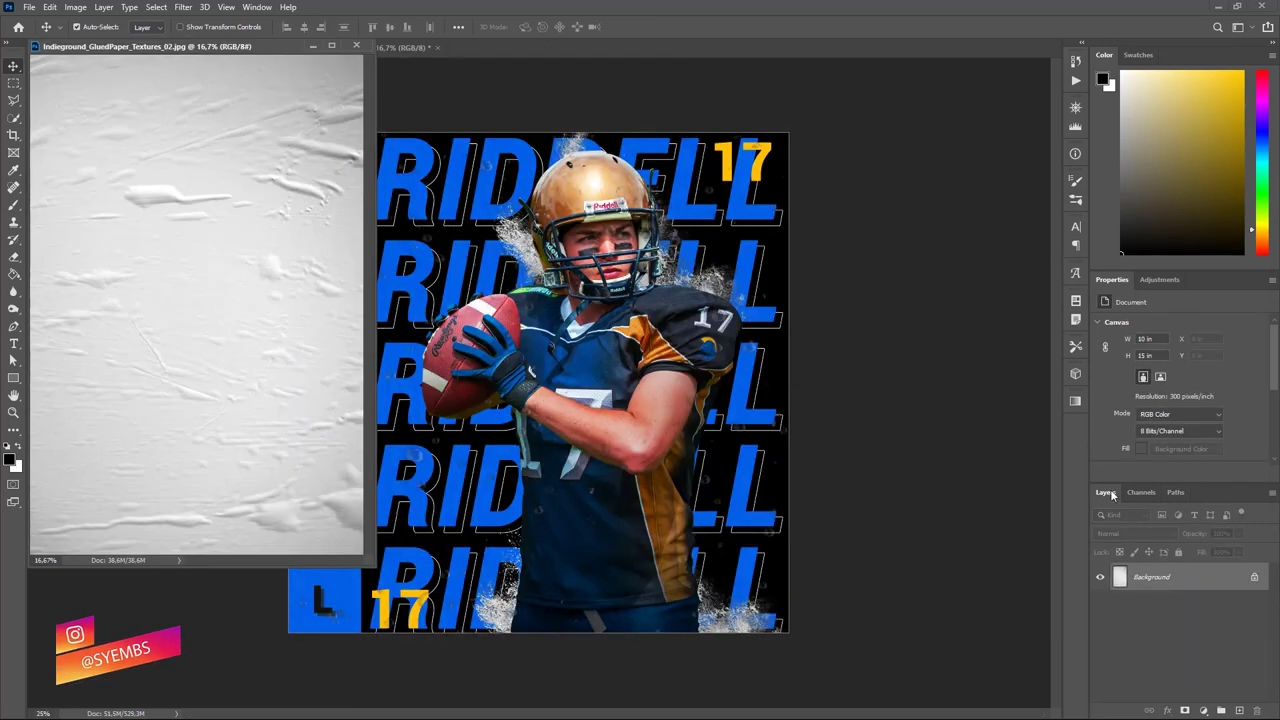
{"action": "left_click_drag", "start_coordinate": [1130, 577], "coordinate": [580, 420]}
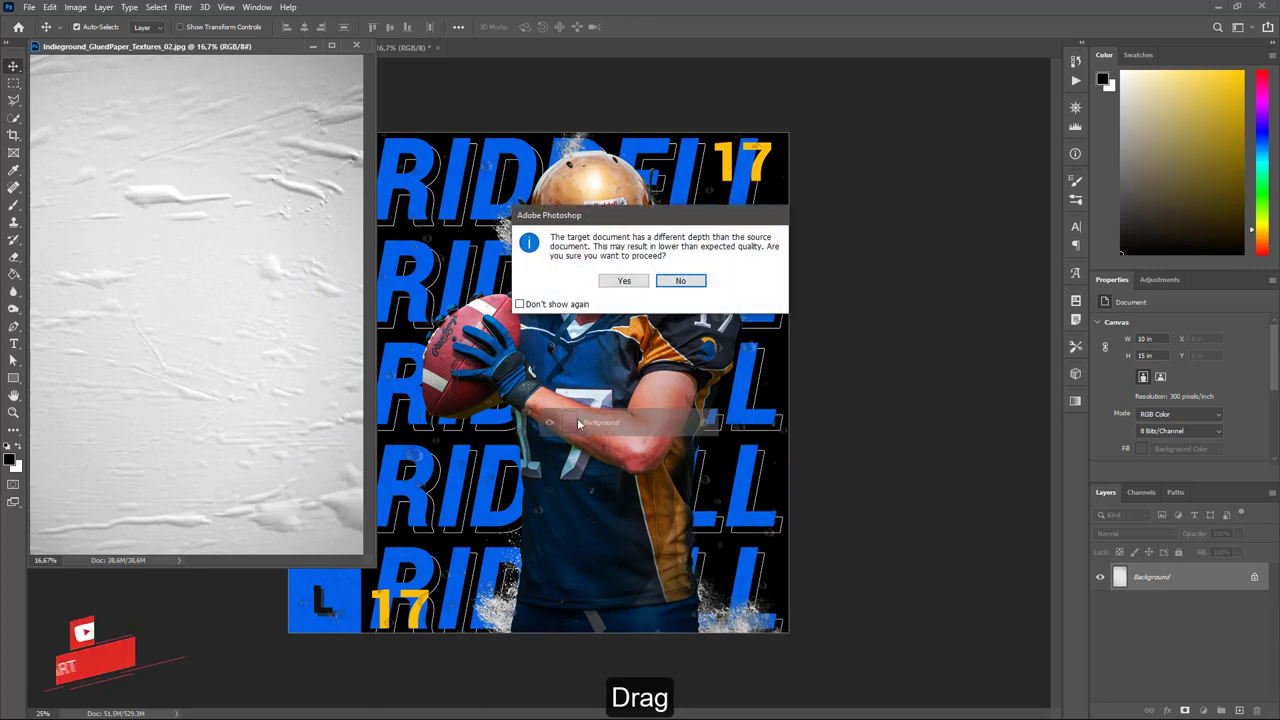
{"action": "left_click", "coordinate": [624, 281]}
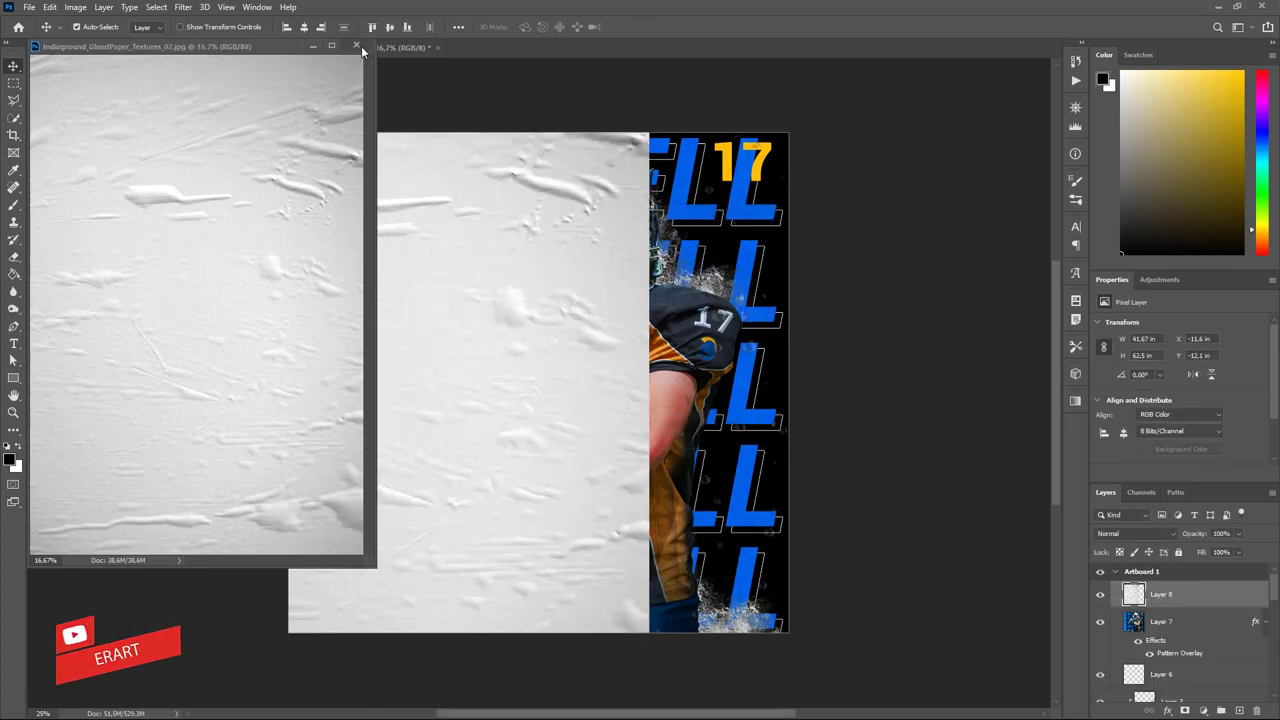
{"action": "left_click", "coordinate": [359, 46]}
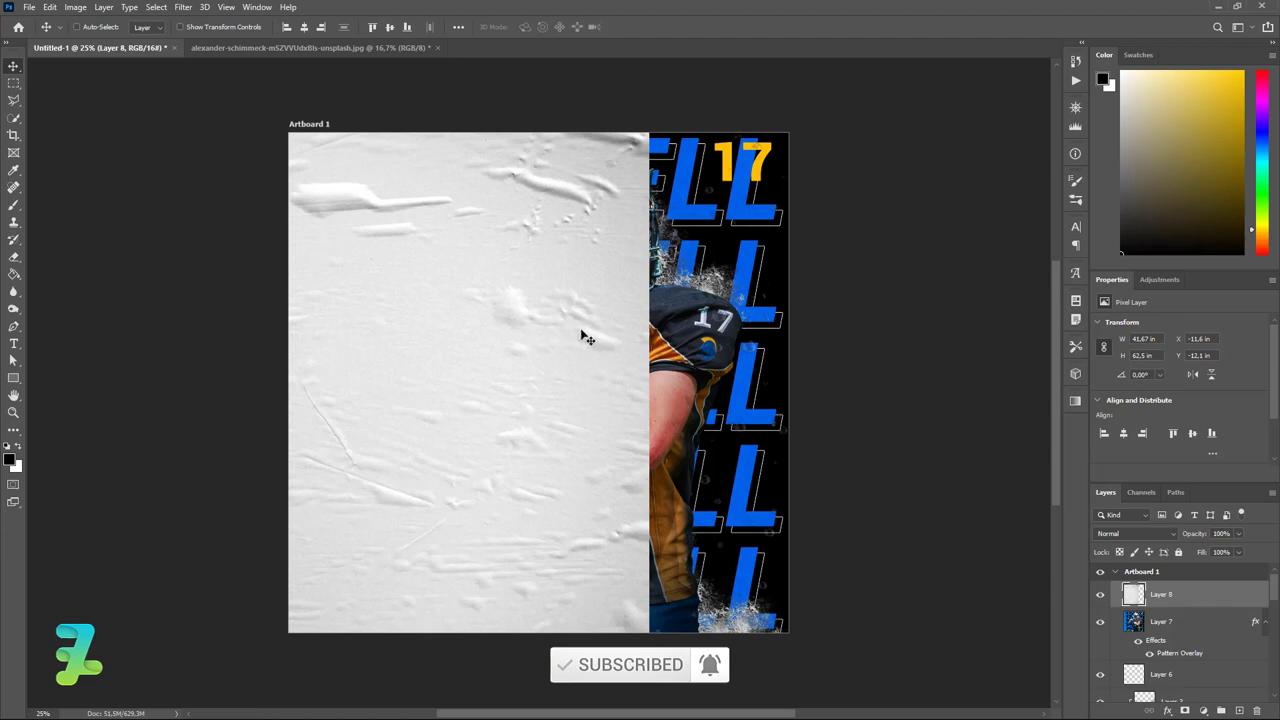
{"action": "left_click_drag", "start_coordinate": [425, 225], "coordinate": [558, 276]}
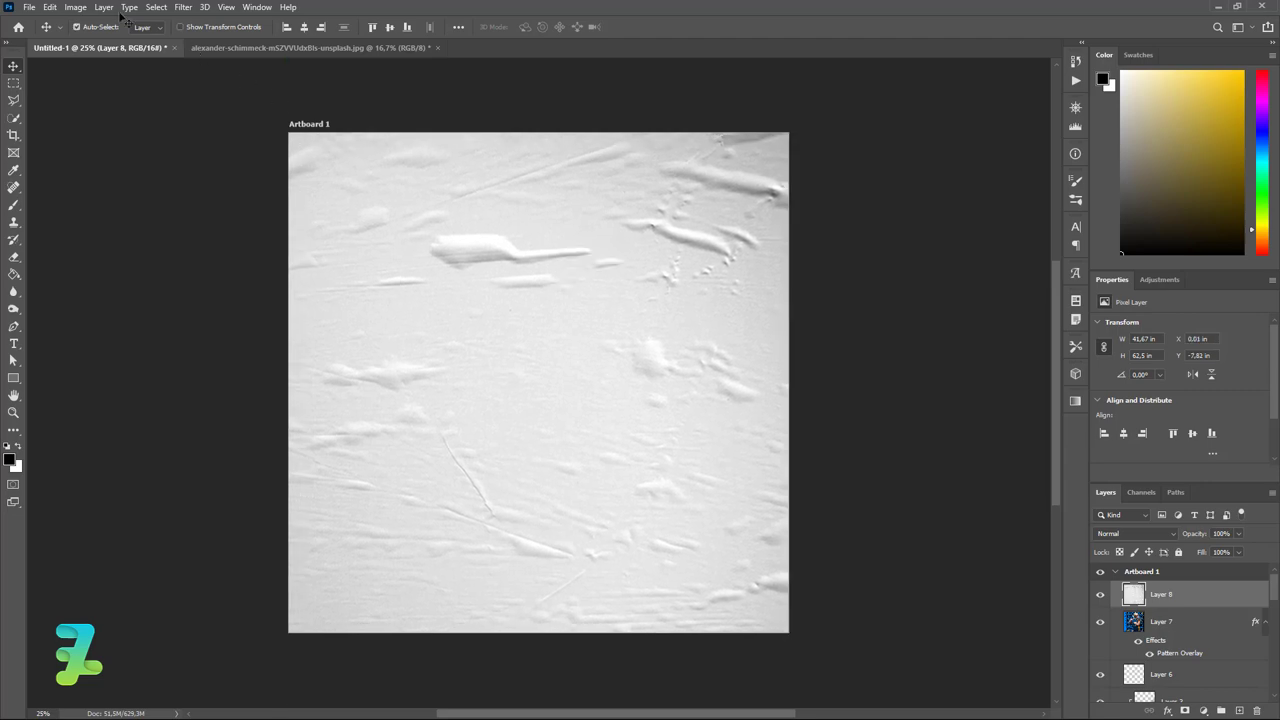
Step: Flip Layer 8's paper texture horizontally and set it to Multiply at 55% opacity
{"action": "left_click", "coordinate": [49, 7]}
{"action": "mouse_move", "coordinate": [124, 311]}
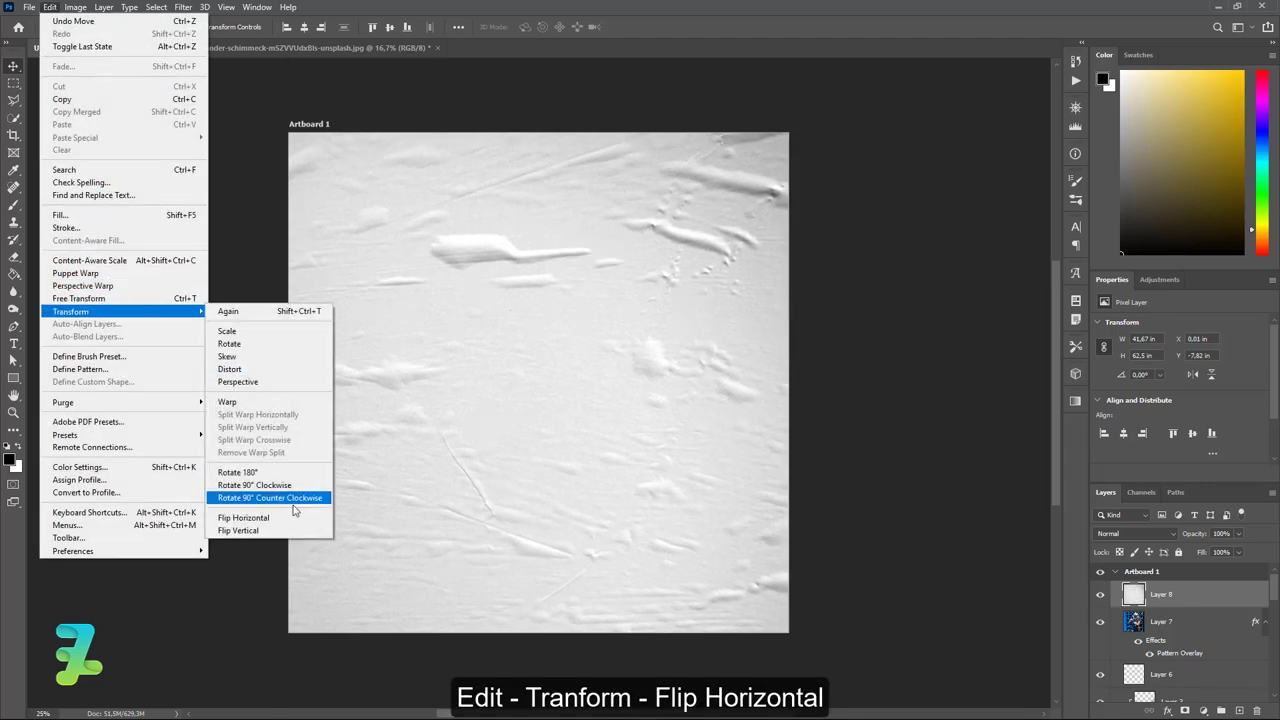
{"action": "left_click", "coordinate": [290, 517]}
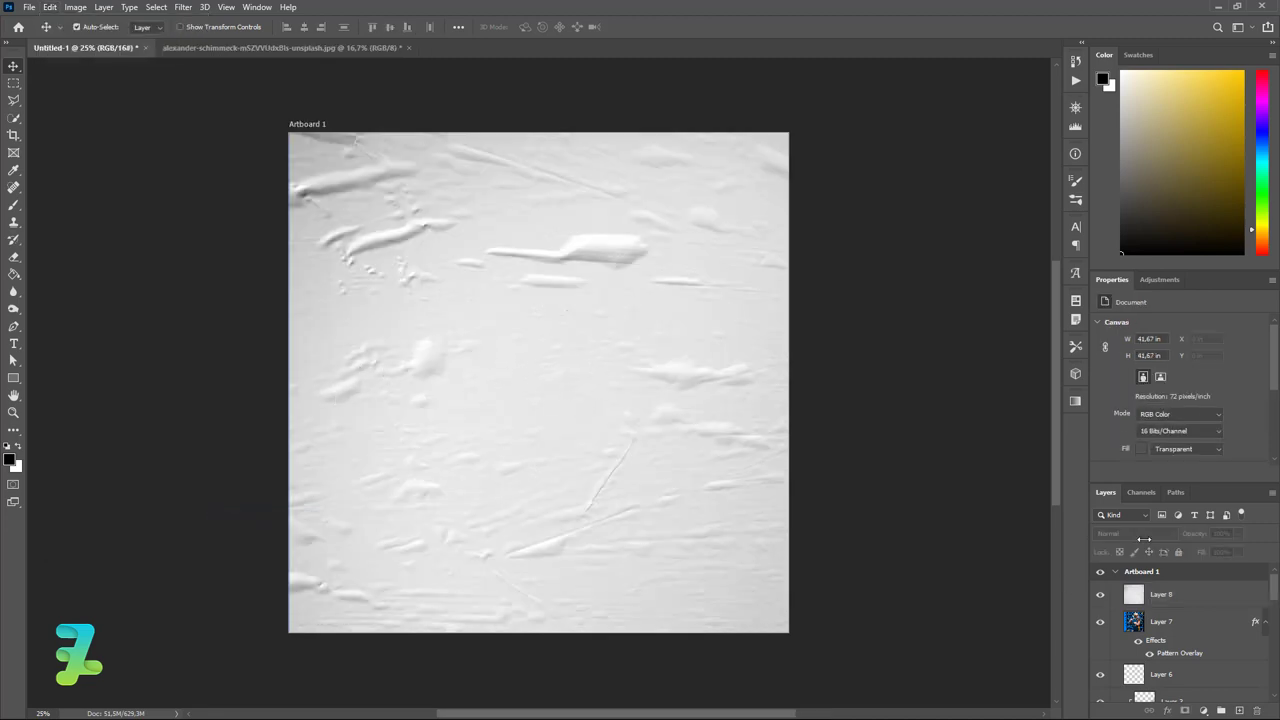
{"action": "left_click", "coordinate": [1136, 595]}
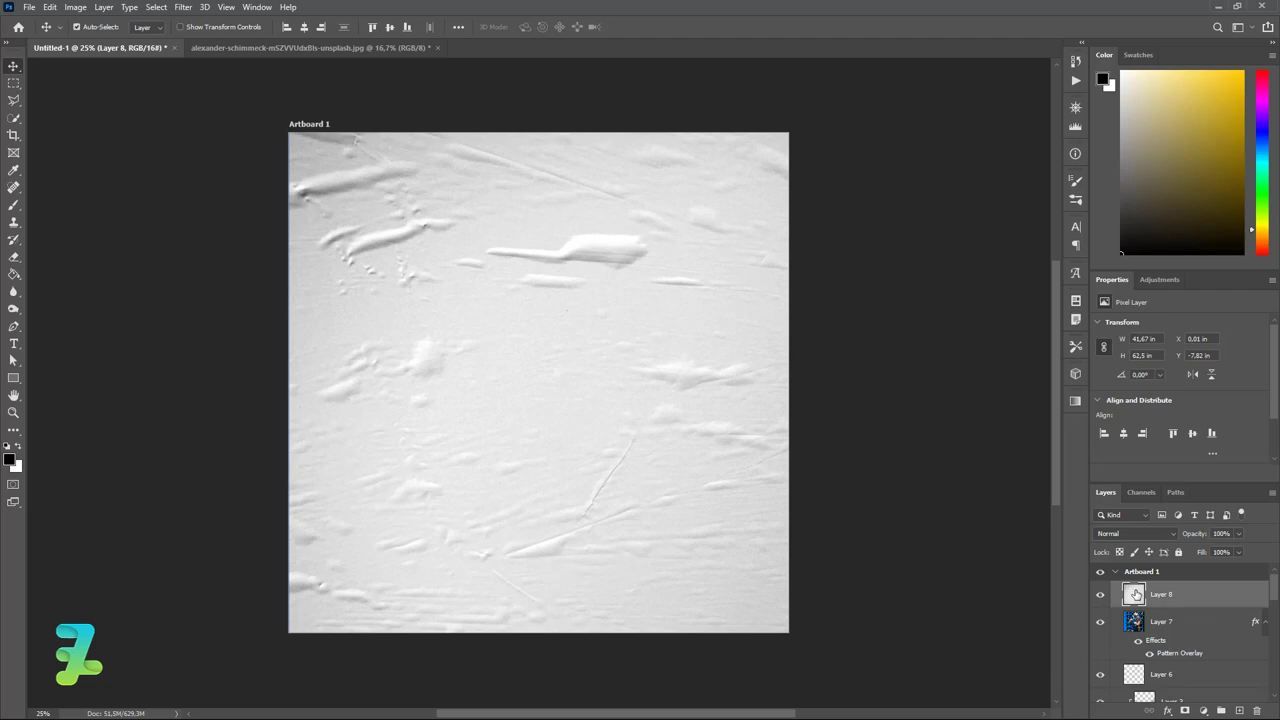
{"action": "left_click", "coordinate": [1131, 534]}
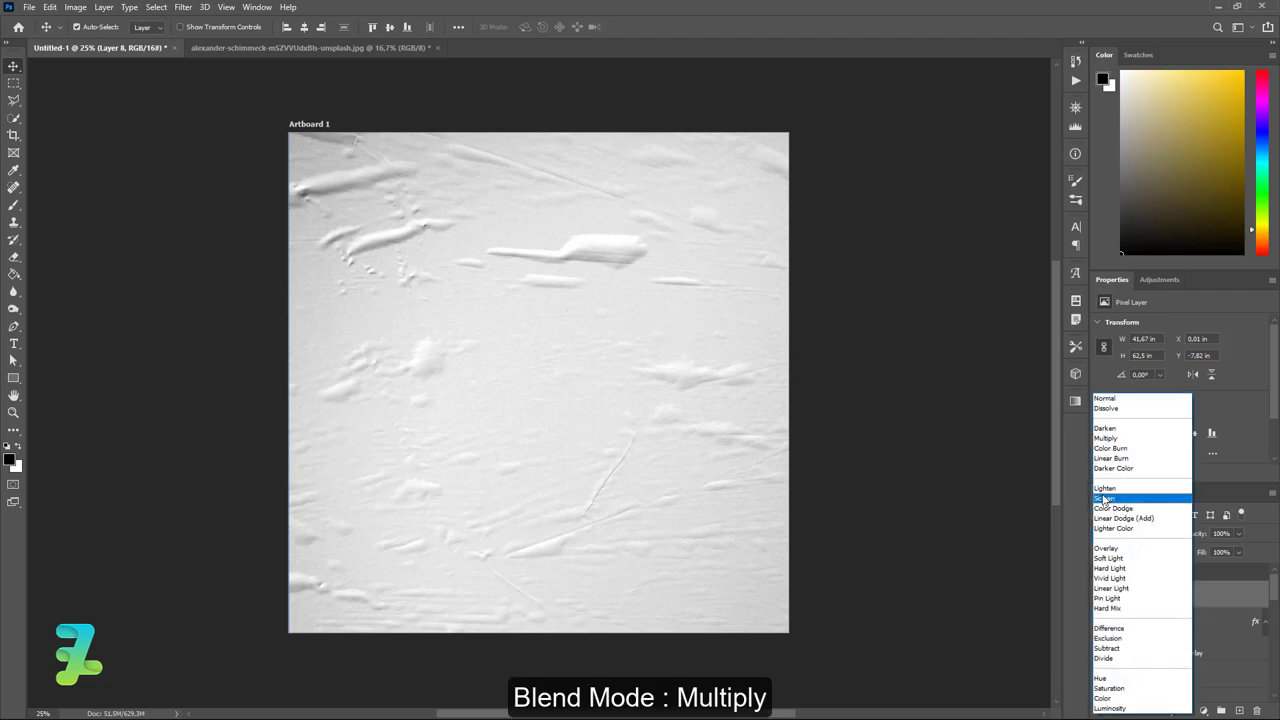
{"action": "left_click", "coordinate": [1106, 498]}
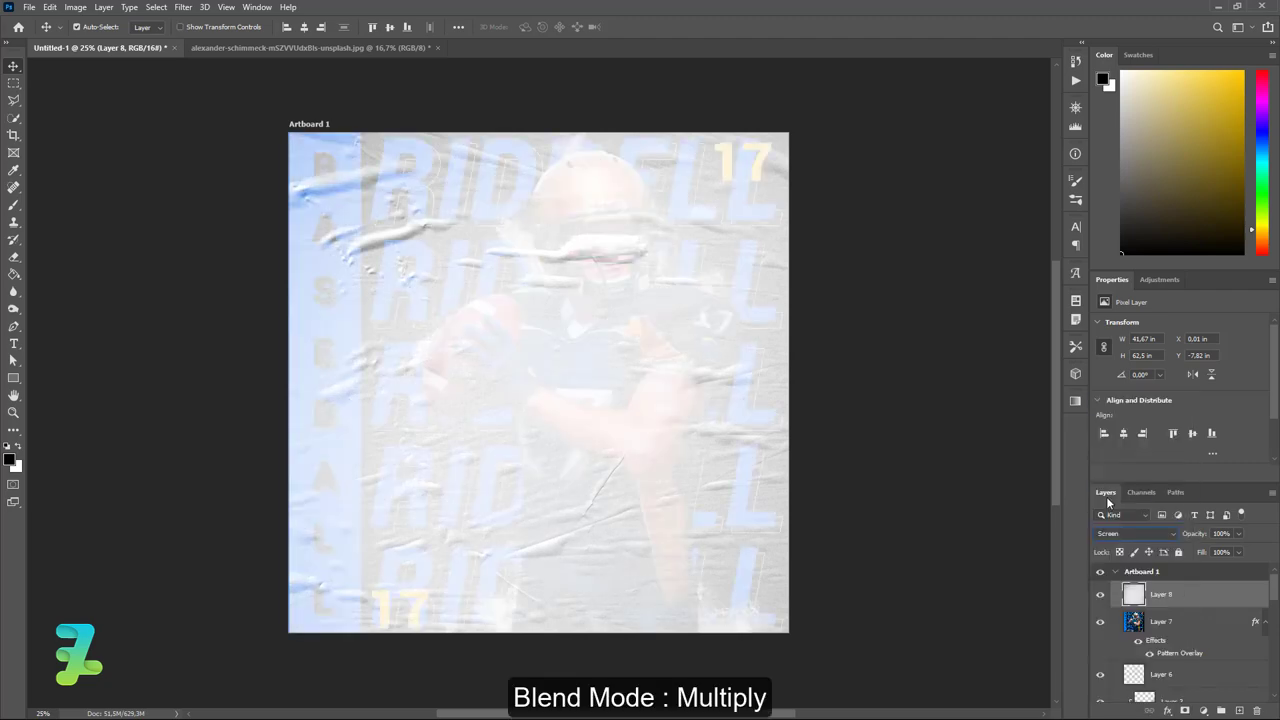
{"action": "left_click", "coordinate": [1175, 537]}
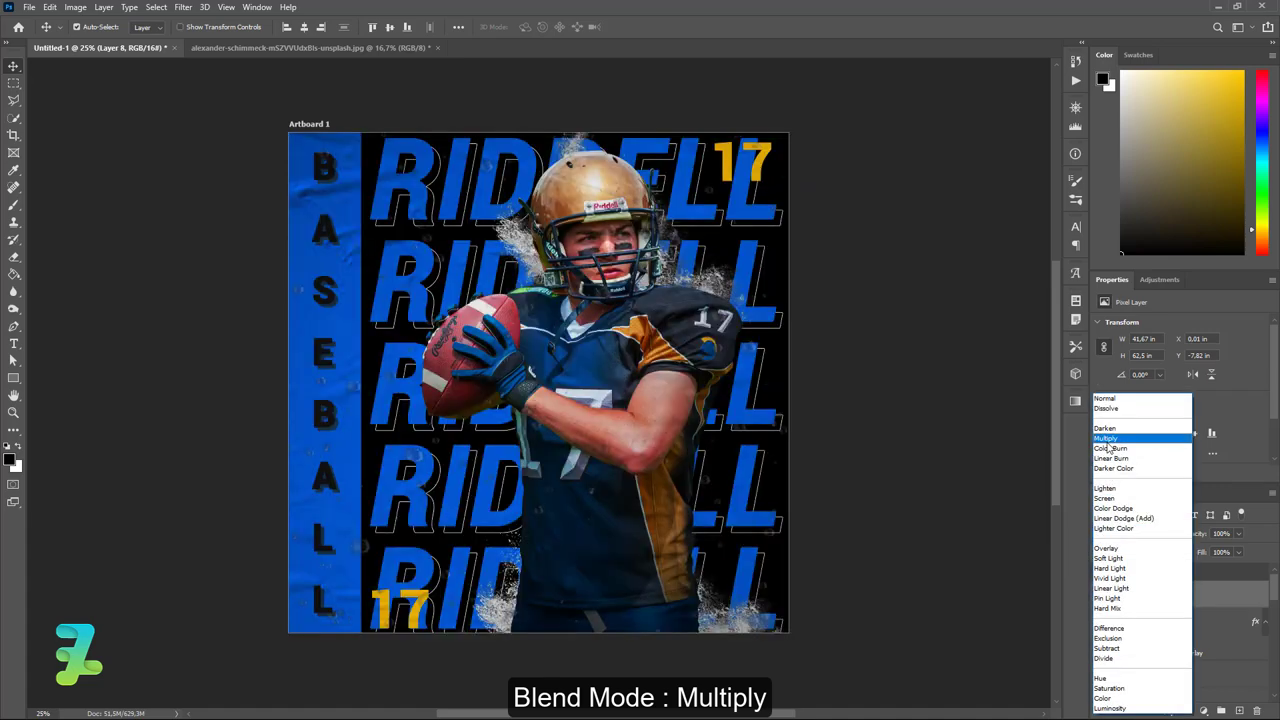
{"action": "left_click", "coordinate": [1108, 440]}
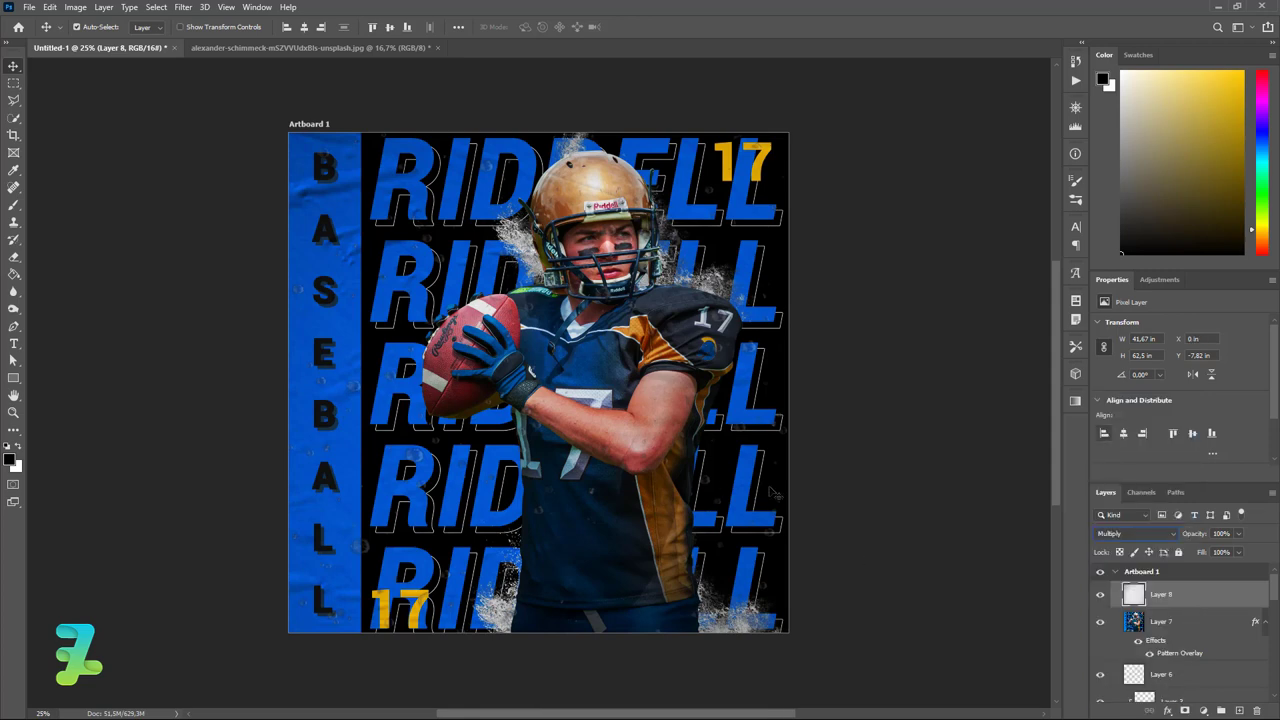
{"action": "left_click_drag", "start_coordinate": [1238, 533], "coordinate": [1218, 555]}
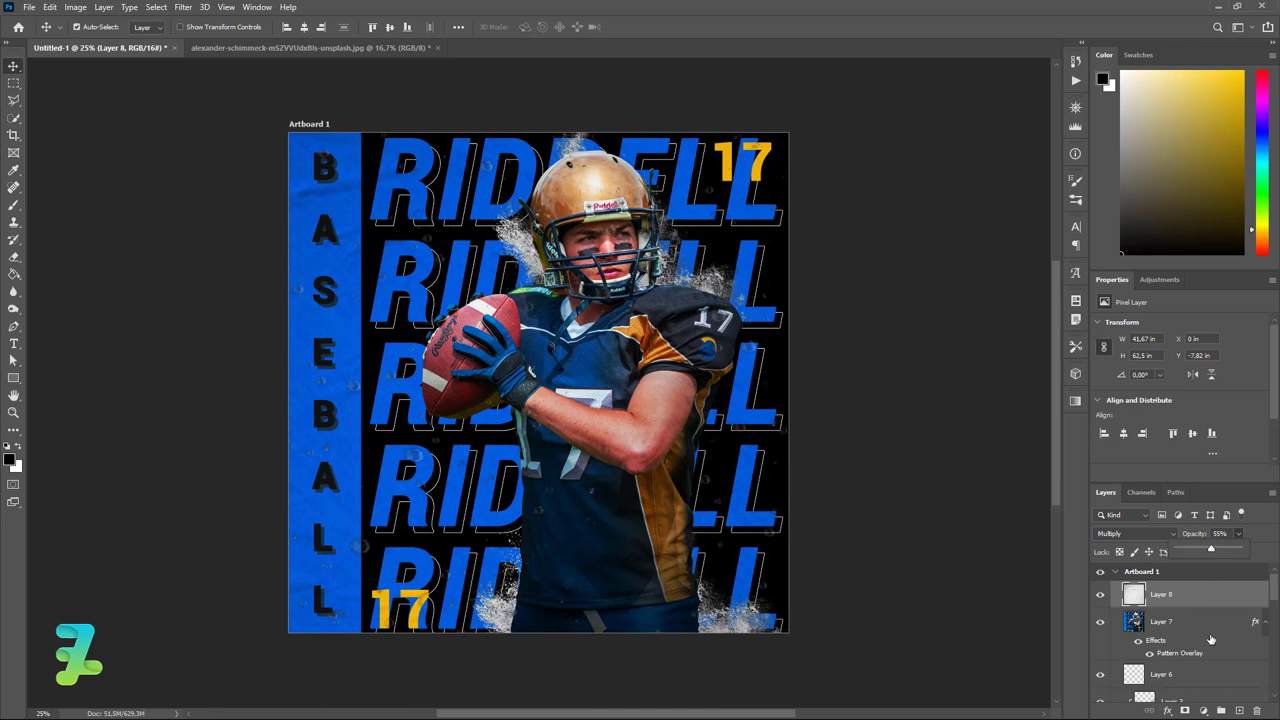
{"action": "left_click", "coordinate": [1203, 710]}
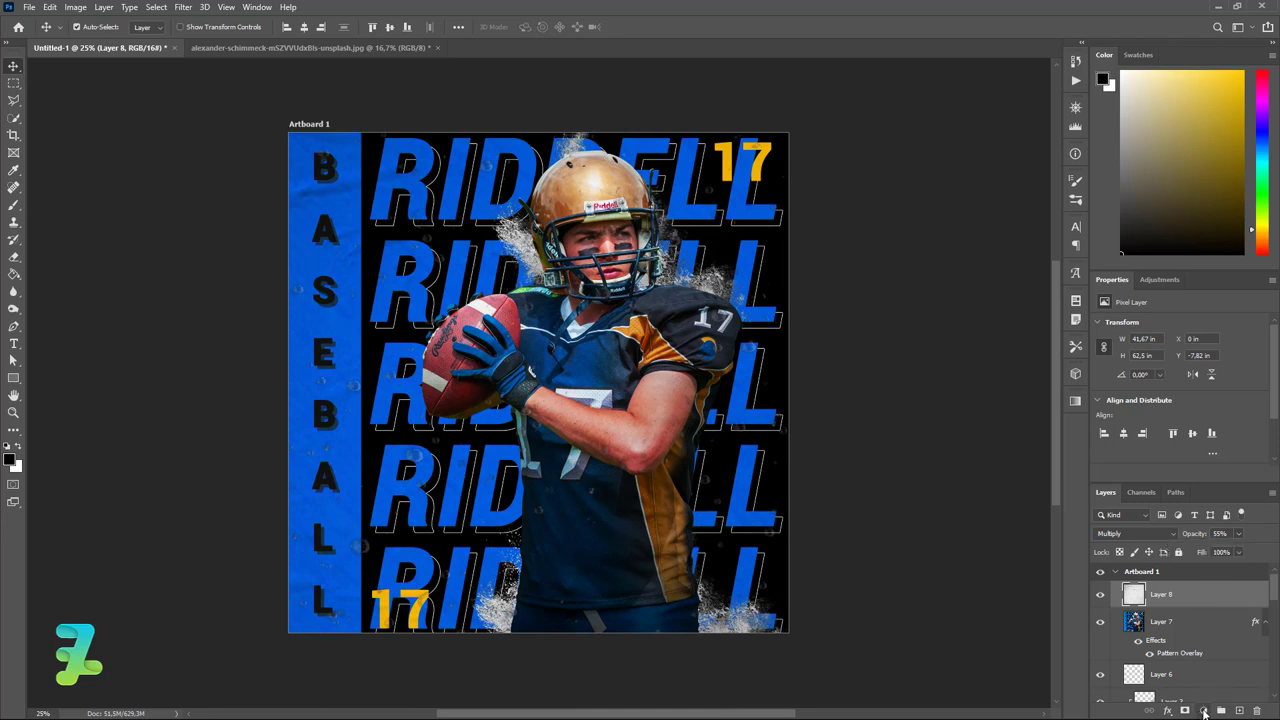
Step: Add a Curves 1 adjustment layer and drag its white point left for brighter, punchier tones
{"action": "left_click", "coordinate": [1203, 711]}
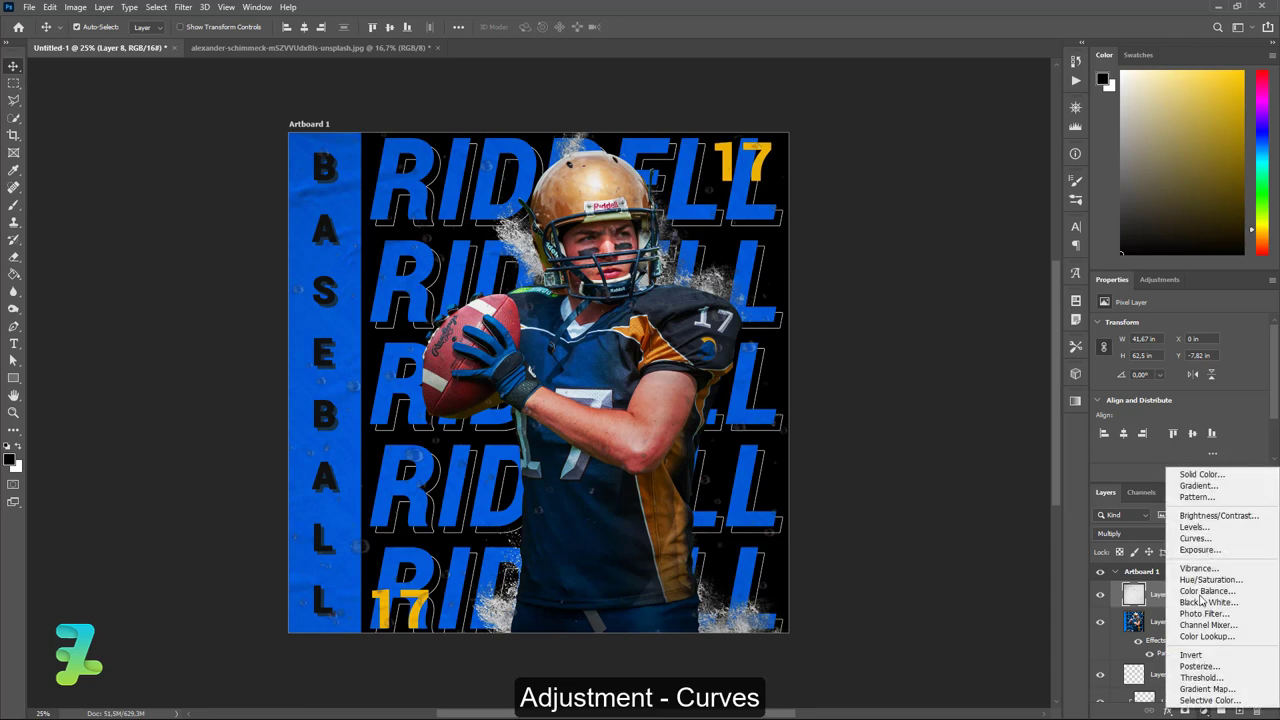
{"action": "left_click", "coordinate": [1195, 538]}
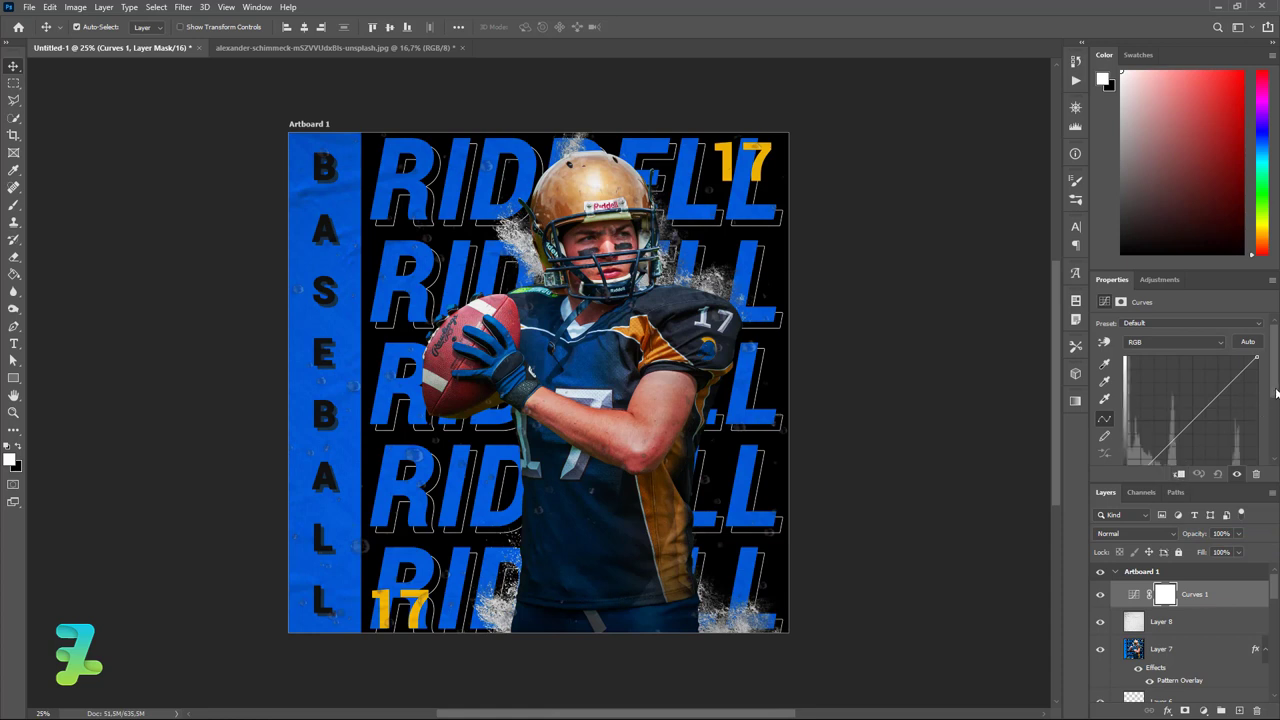
{"action": "scroll", "coordinate": [1276, 398], "scroll_direction": "down", "scroll_amount": 1}
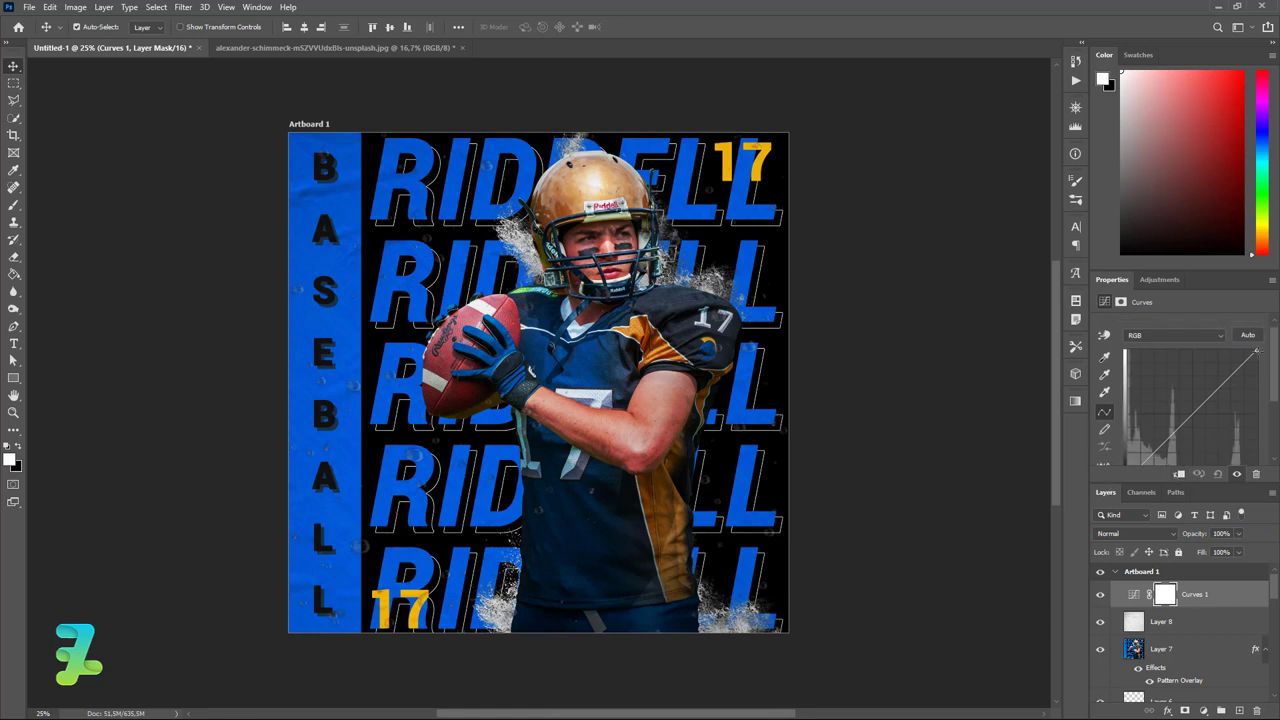
{"action": "left_click_drag", "start_coordinate": [1256, 350], "coordinate": [1242, 350]}
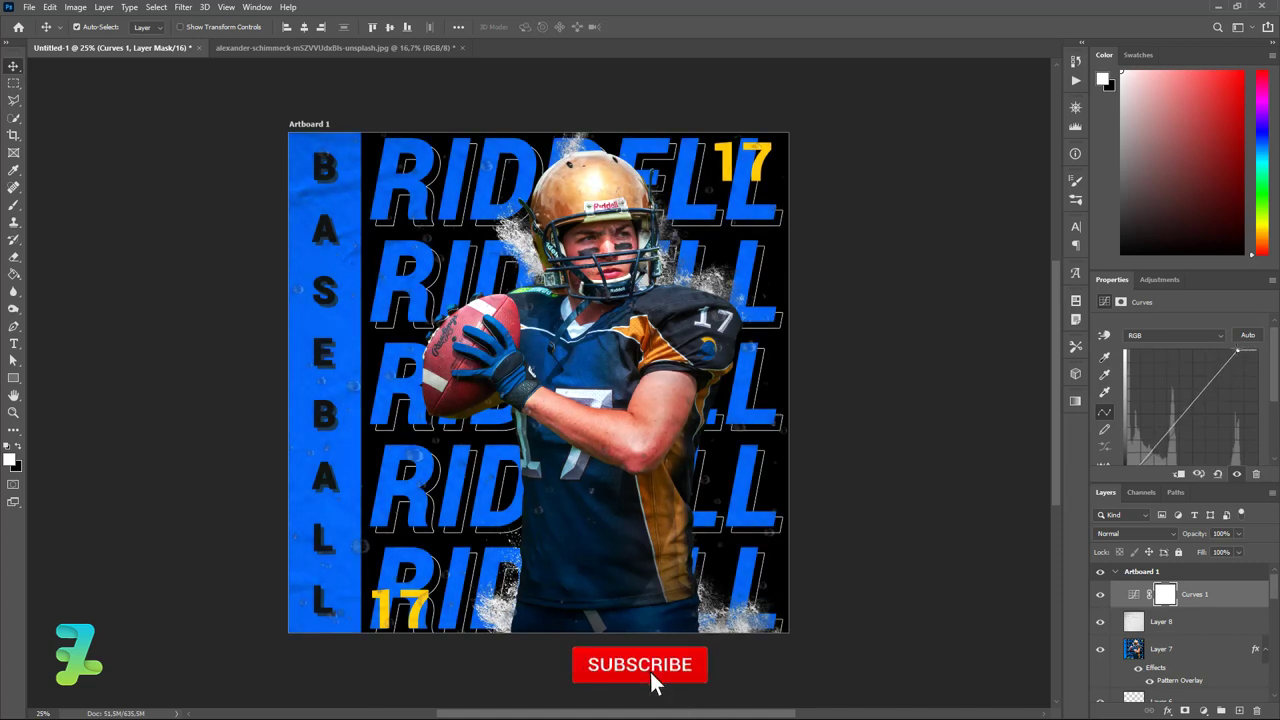
{"action": "scroll", "coordinate": [1275, 381], "scroll_direction": "down", "scroll_amount": 2}
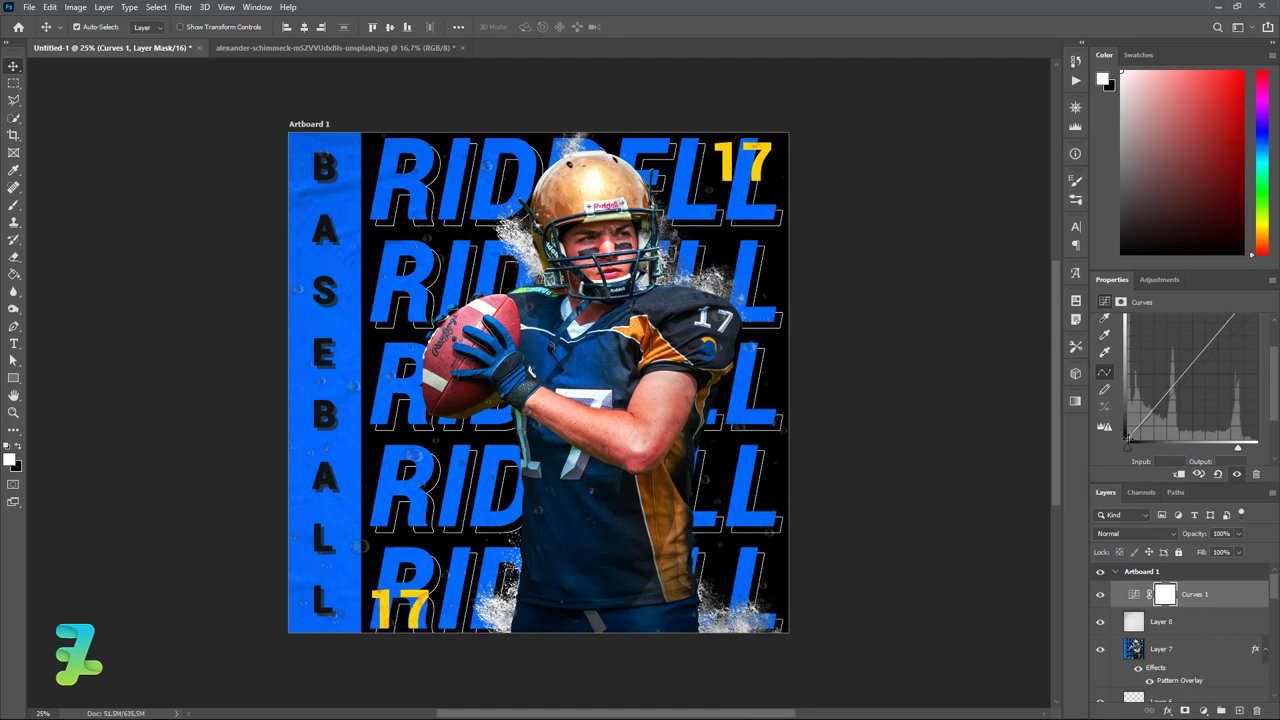
{"action": "left_click_drag", "start_coordinate": [1127, 437], "coordinate": [1131, 438]}
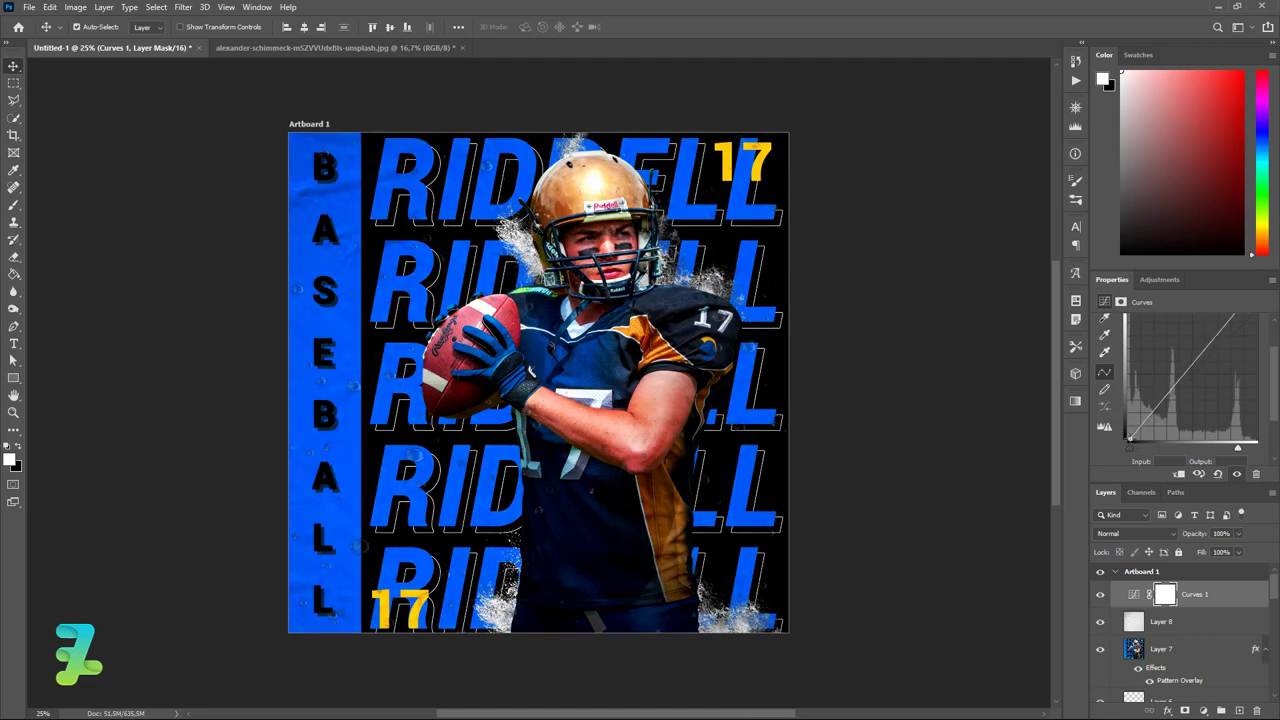
{"action": "left_click_drag", "start_coordinate": [1129, 437], "coordinate": [1125, 436]}
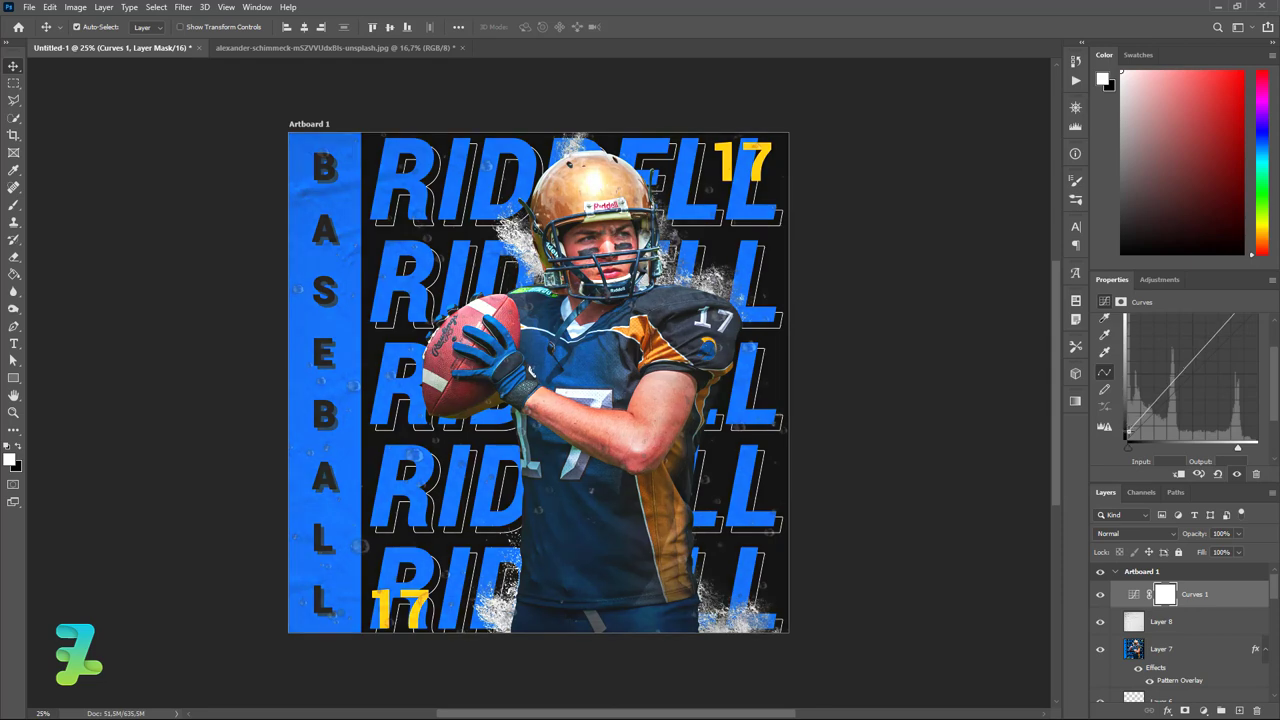